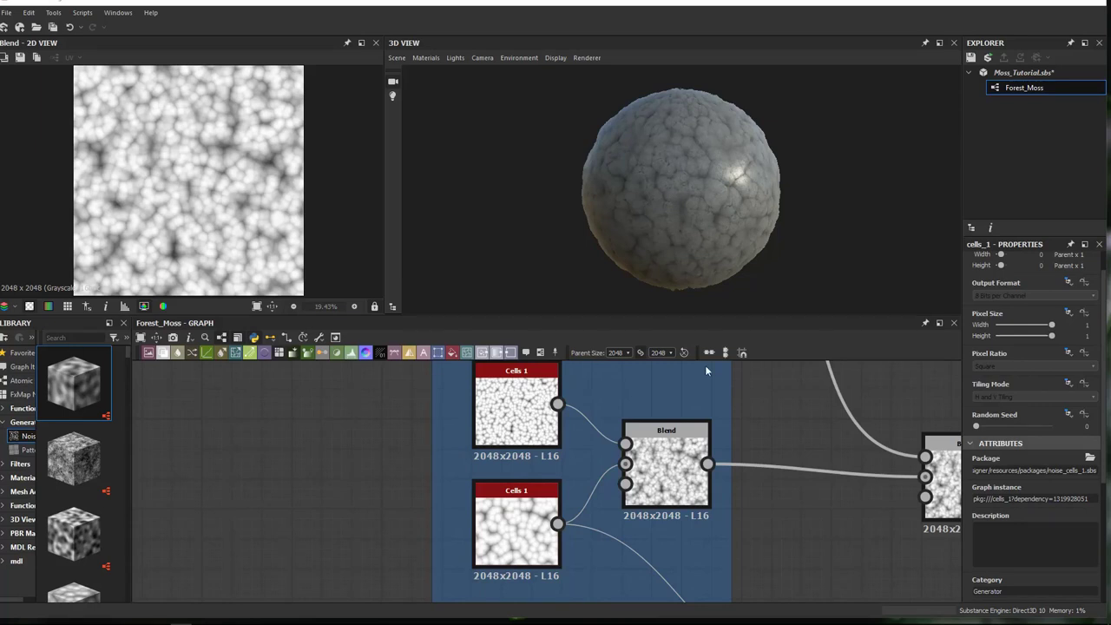
Move the Base Material node at the end of the graph slightly up and away from the Levels node
middle_drag(836, 437, 401, 519)
scroll(589, 447, down, 4)
middle_drag(735, 448, 418, 494)
click(752, 431)
scroll(752, 431, down, 2)
middle_drag(752, 430, 608, 466)
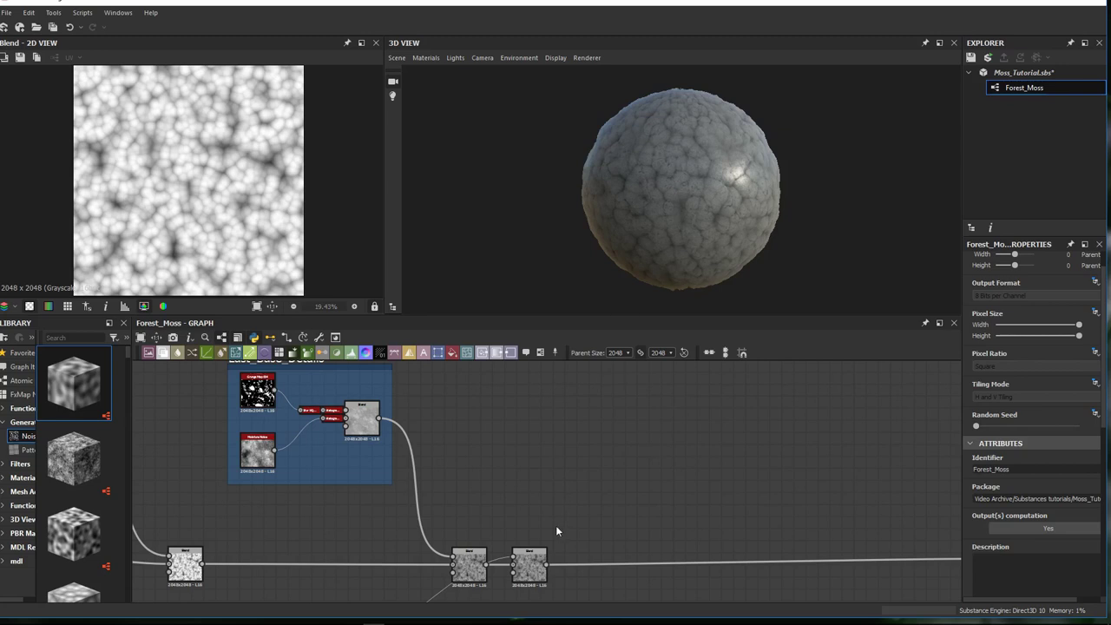
middle_drag(535, 512, 780, 475)
middle_drag(877, 429, 484, 481)
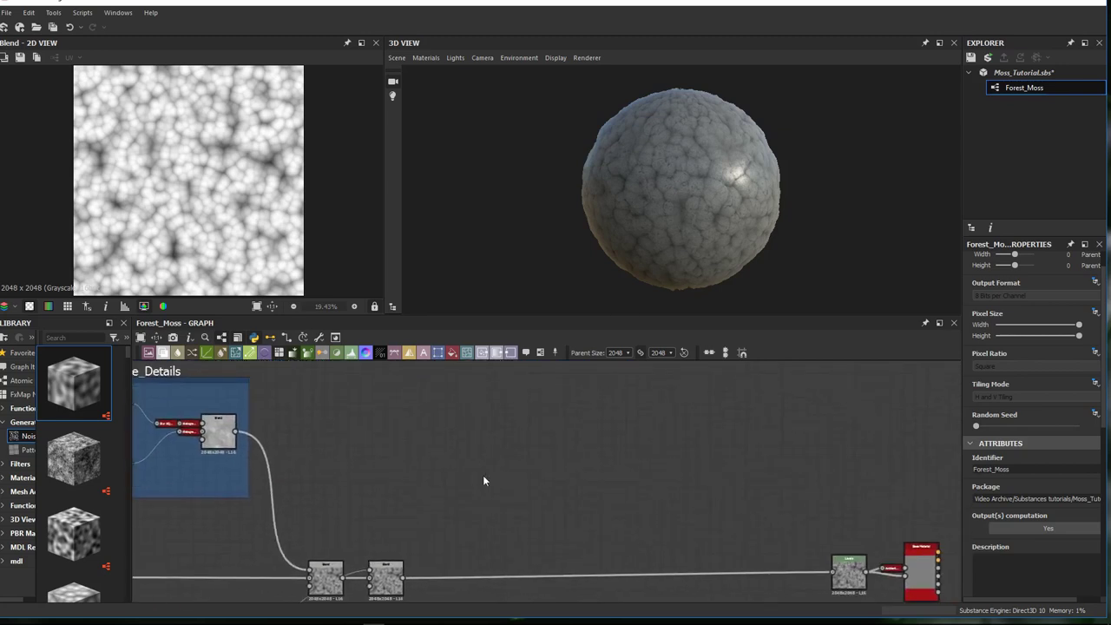
middle_drag(885, 507, 832, 468)
drag(870, 541, 888, 519)
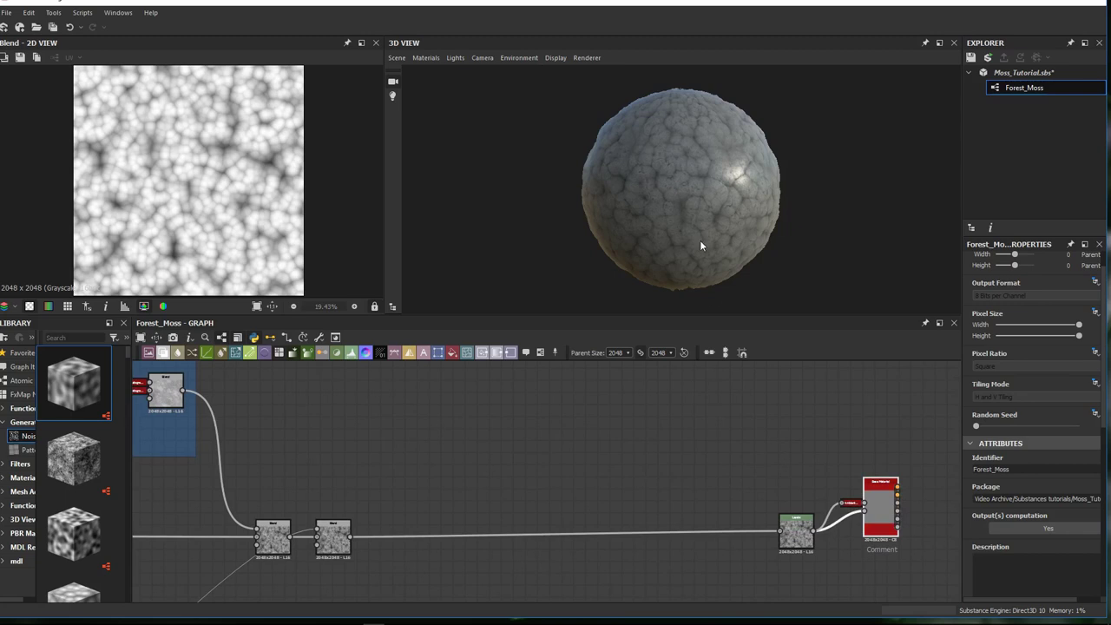
Set the opacity of the Blend node that combines the two Cells 1 nodes to 0.75
middle_drag(321, 438, 556, 425)
middle_drag(362, 484, 703, 408)
mouse_move(519, 468)
middle_down()
mouse_move(548, 466)
mouse_move(651, 366)
middle_up()
middle_drag(422, 513, 505, 431)
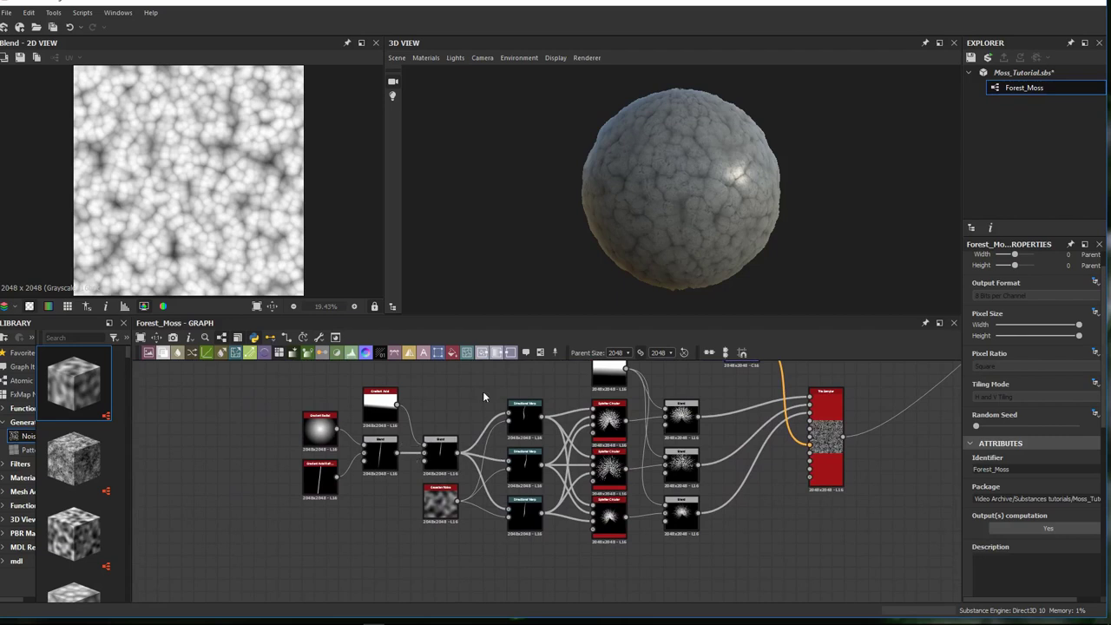
scroll(471, 390, up, 5)
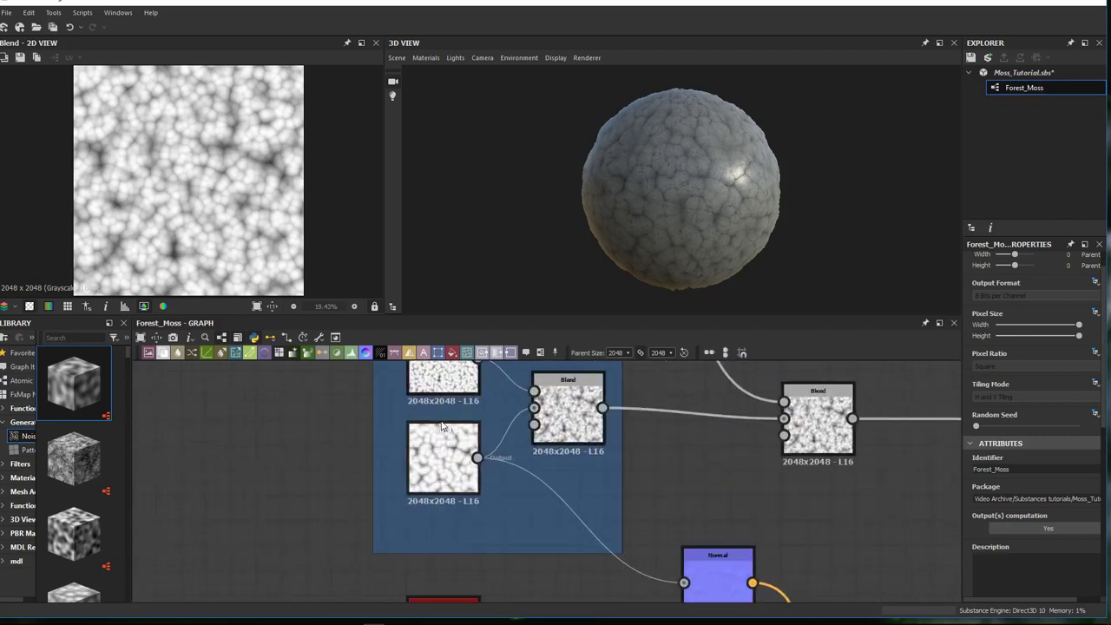
click(398, 431)
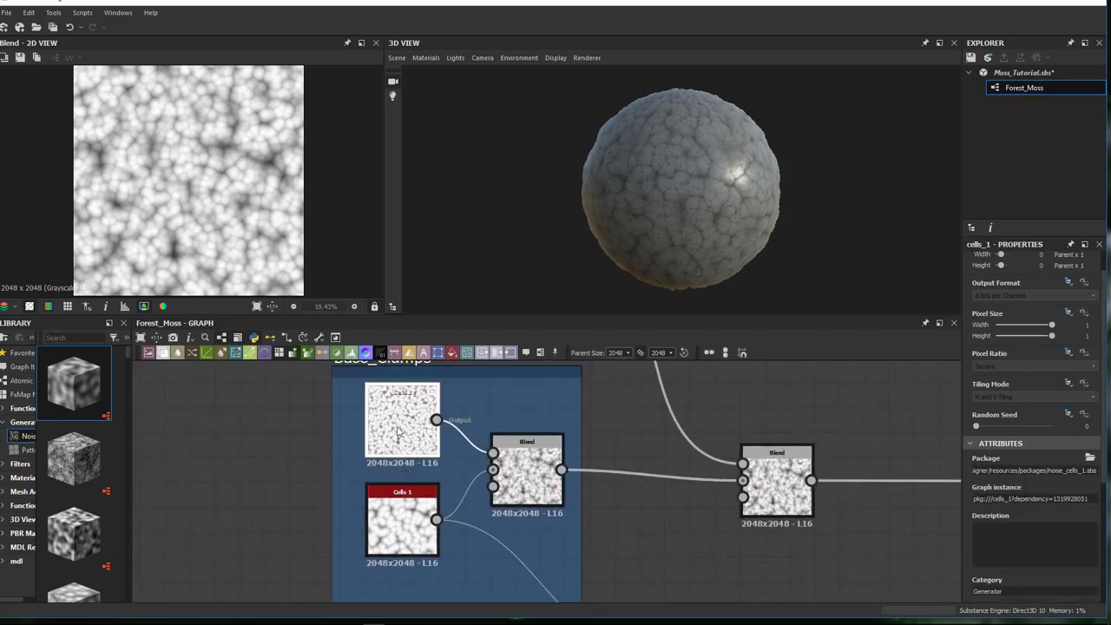
scroll(1103, 374, down, 3)
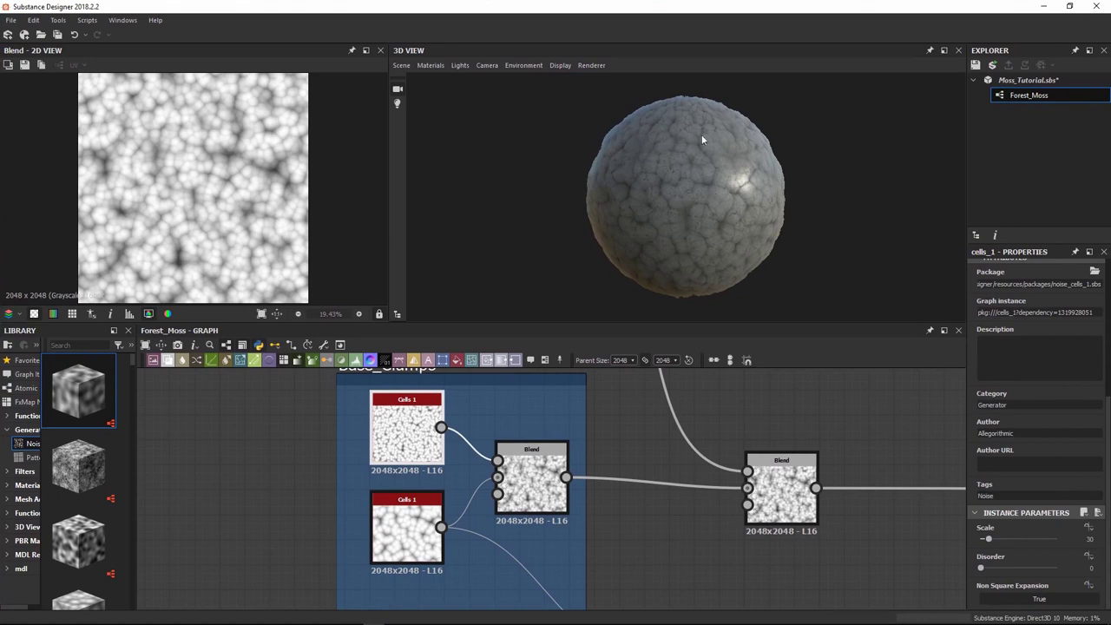
click(551, 486)
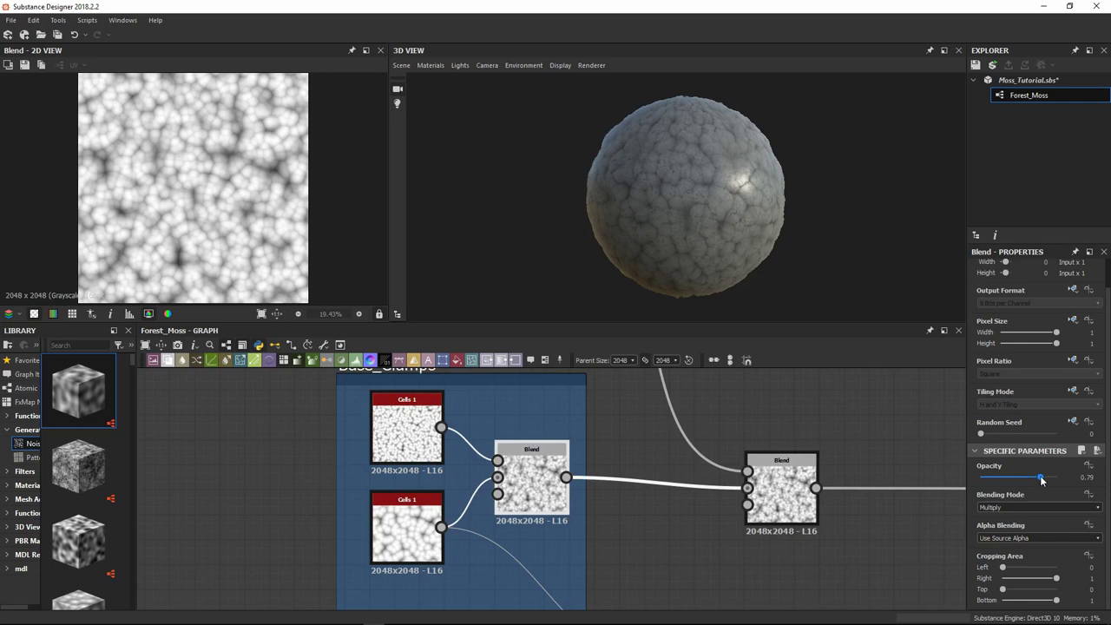
drag(1041, 479, 1040, 479)
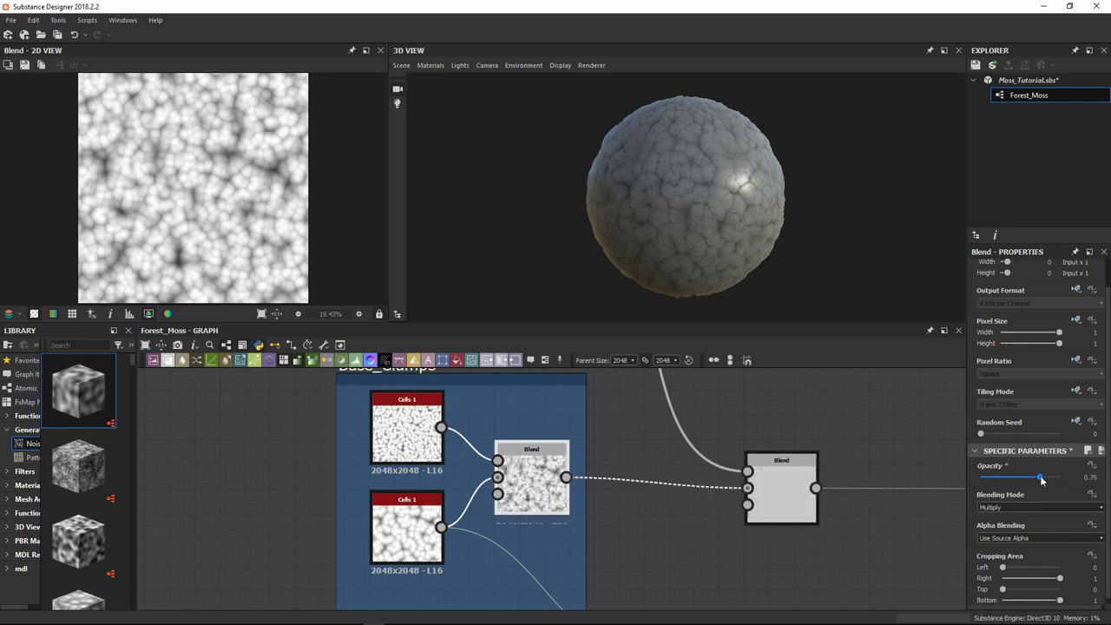
Preview the last Blend node of the height chain in the 2D view
middle_drag(843, 476, 589, 498)
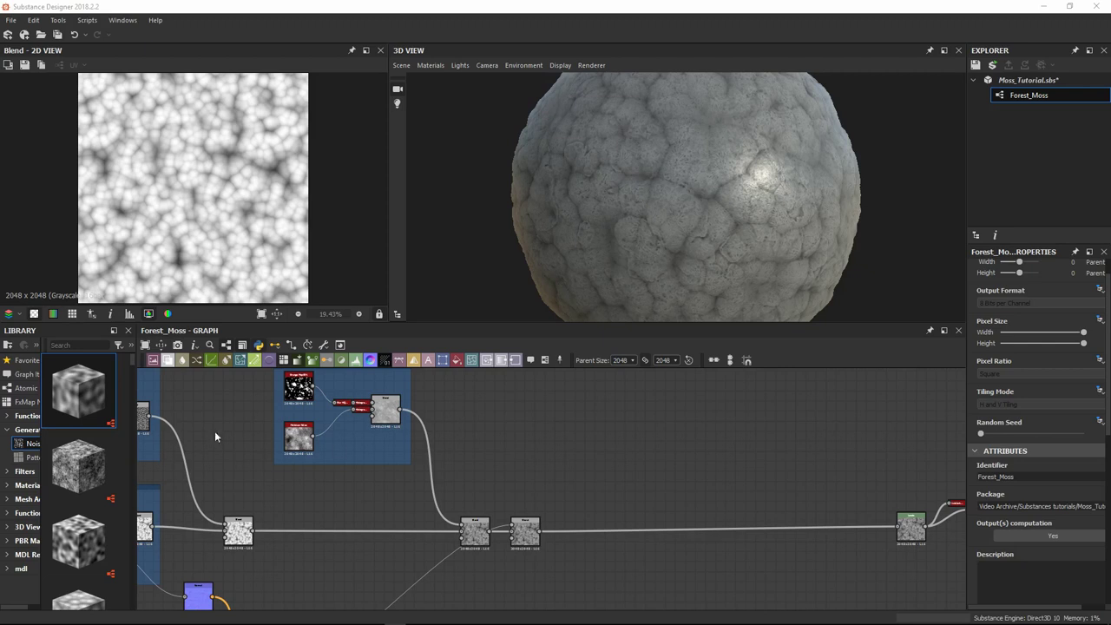
scroll(524, 530, up, 1)
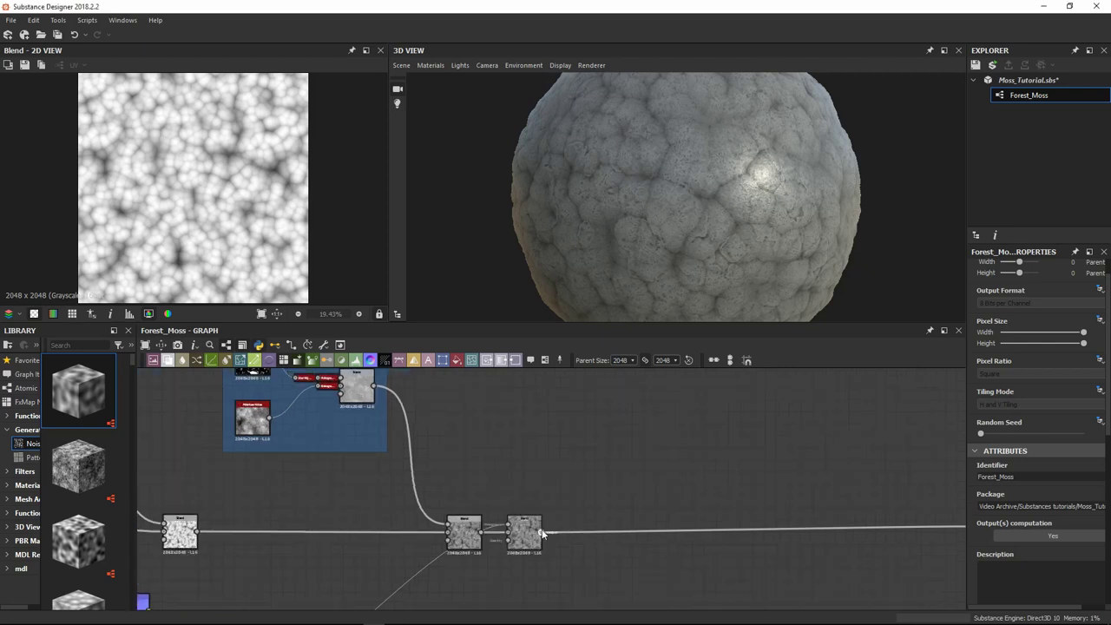
click(531, 533)
double_click(532, 537)
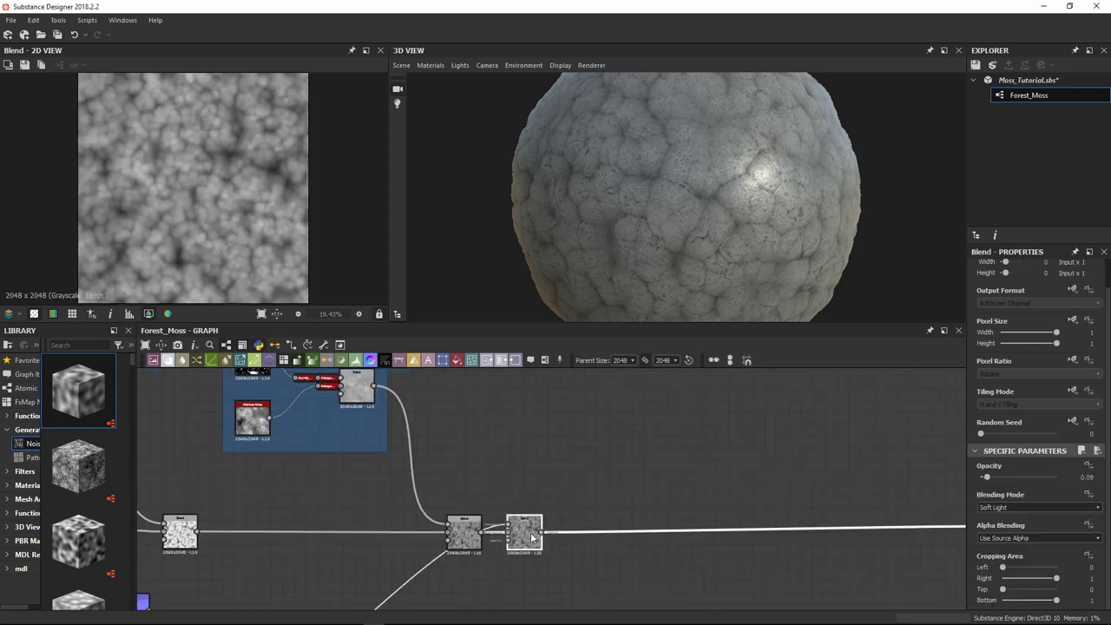
Add an unconnected Curvature Smooth node in the empty graph area above the last Blend
click(590, 467)
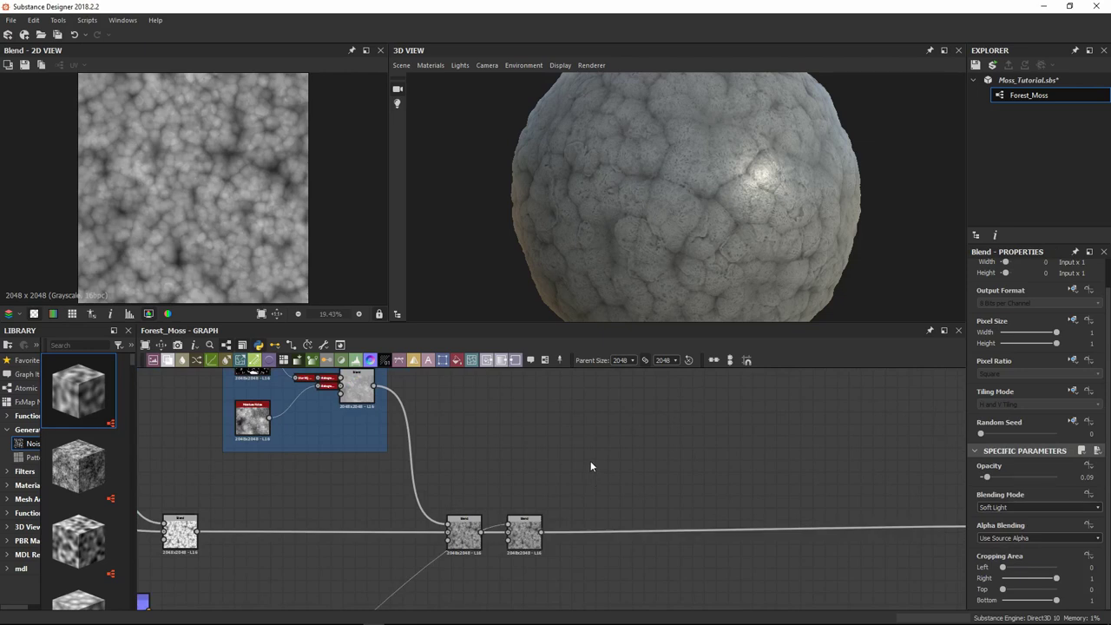
key(space)
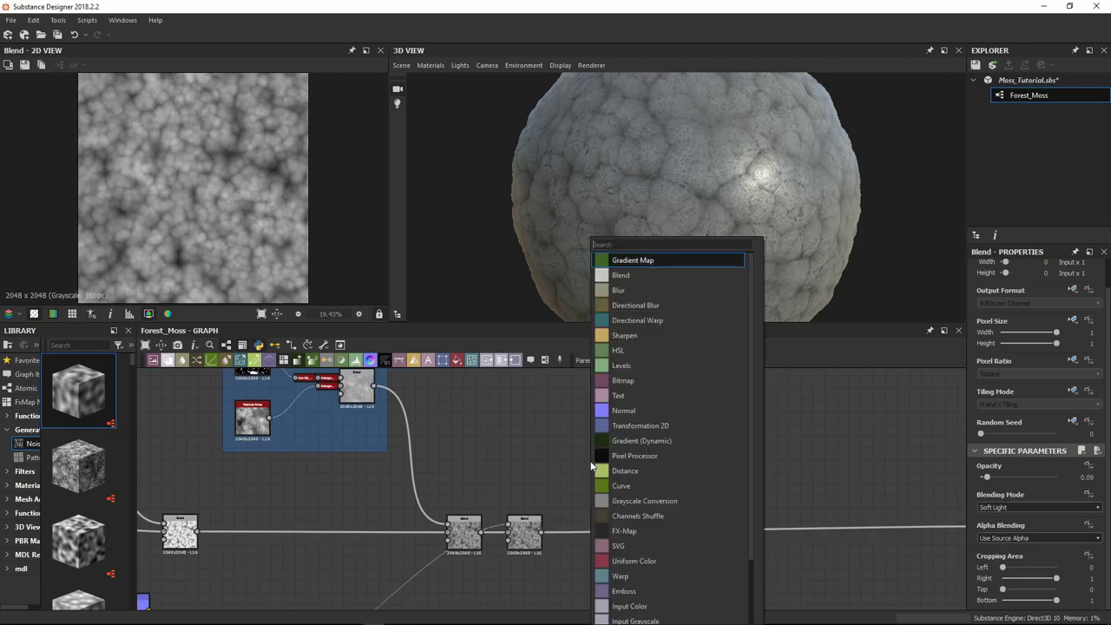
text(curvat)
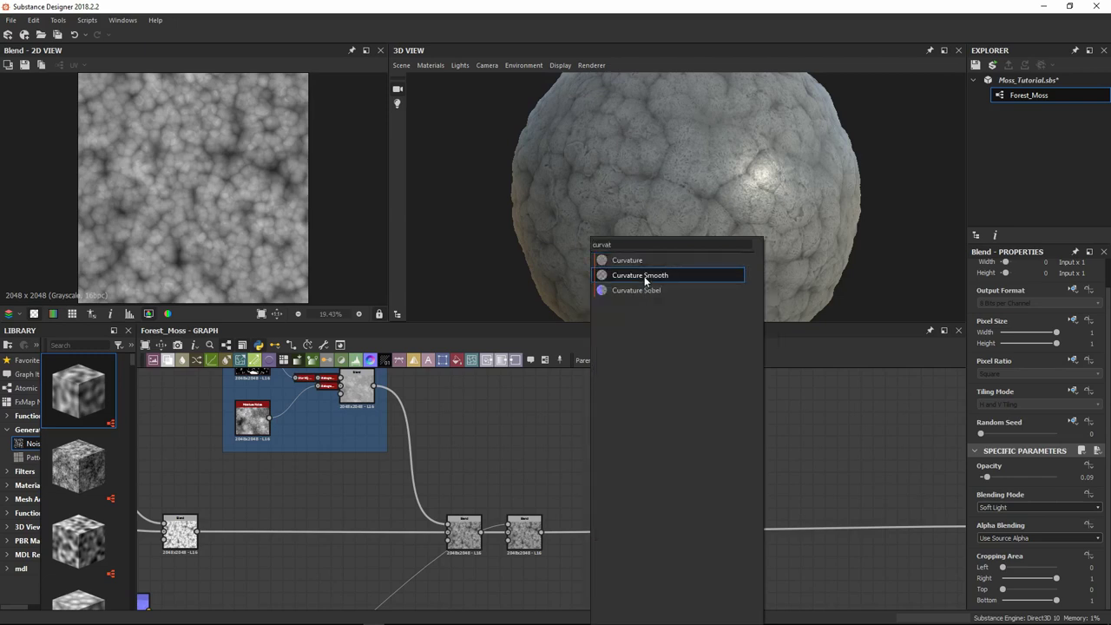
click(644, 276)
Link the last Blend's output to Curvature Smooth through a new Normal node
drag(540, 532, 574, 466)
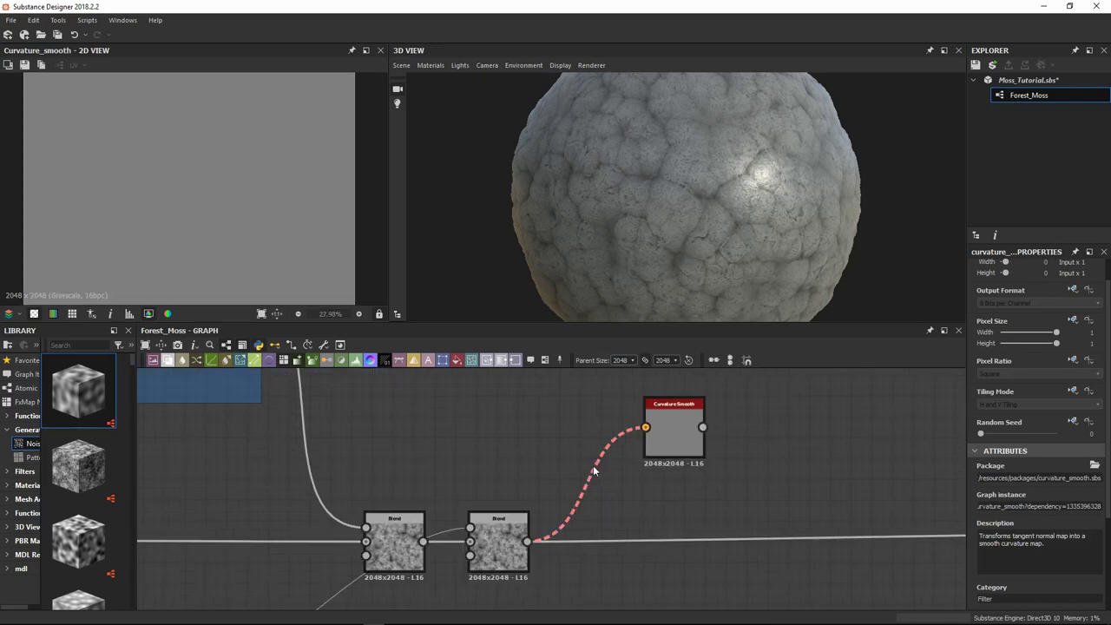
key(space)
text(norm)
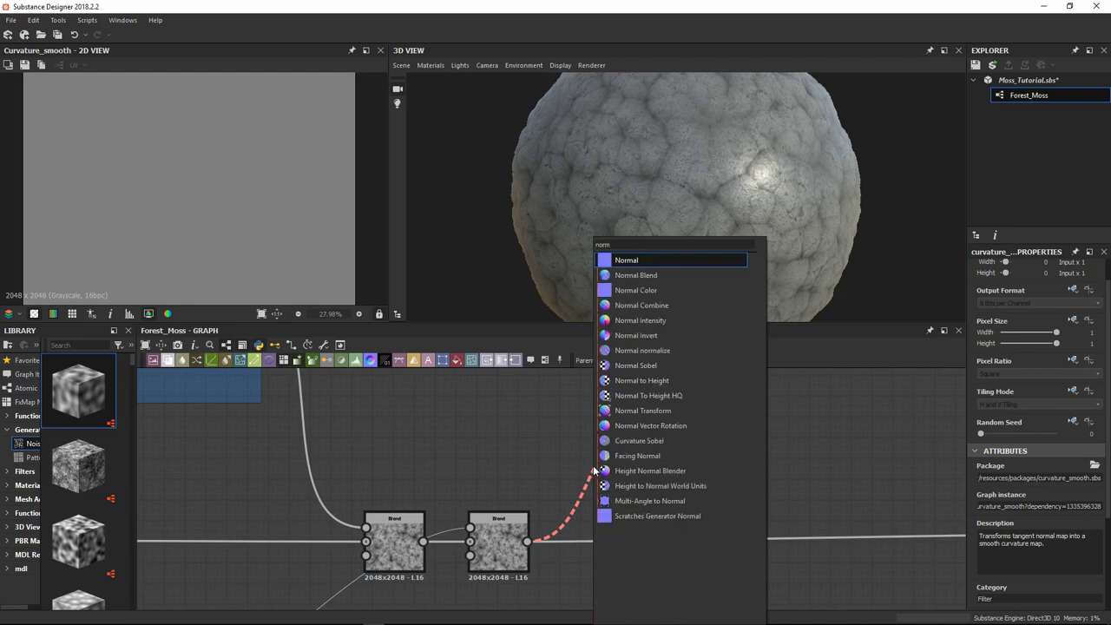
key(Return)
Line up the Normal and Curvature Smooth nodes side by side and preview the Curvature Smooth output in the 2D view
drag(595, 470, 599, 413)
middle_drag(725, 417, 719, 474)
drag(665, 484, 664, 422)
double_click(665, 423)
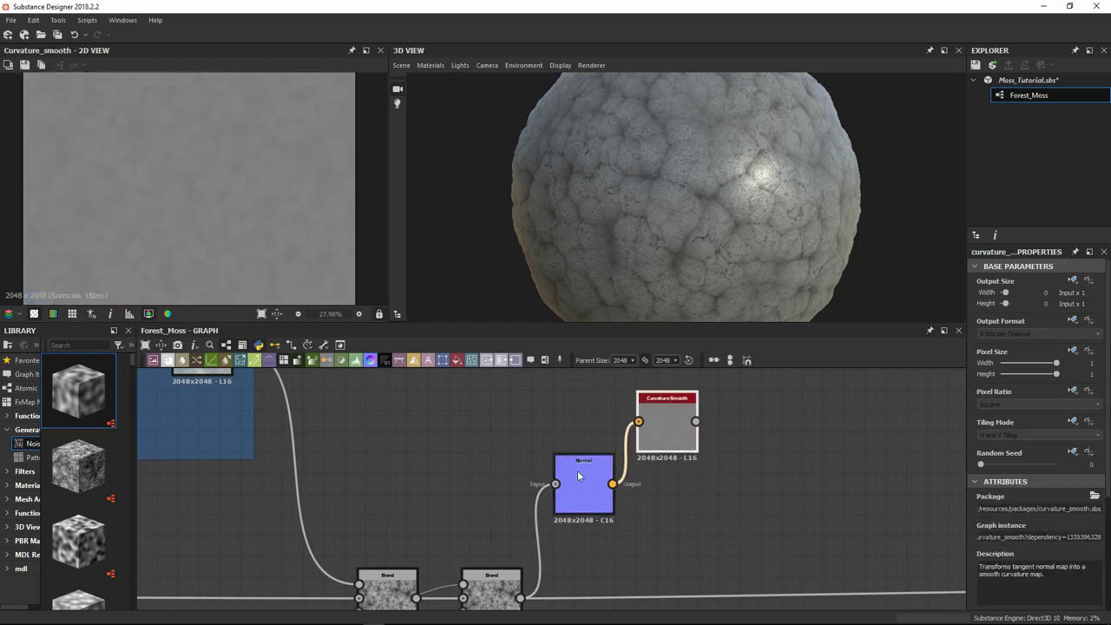
drag(571, 499, 573, 434)
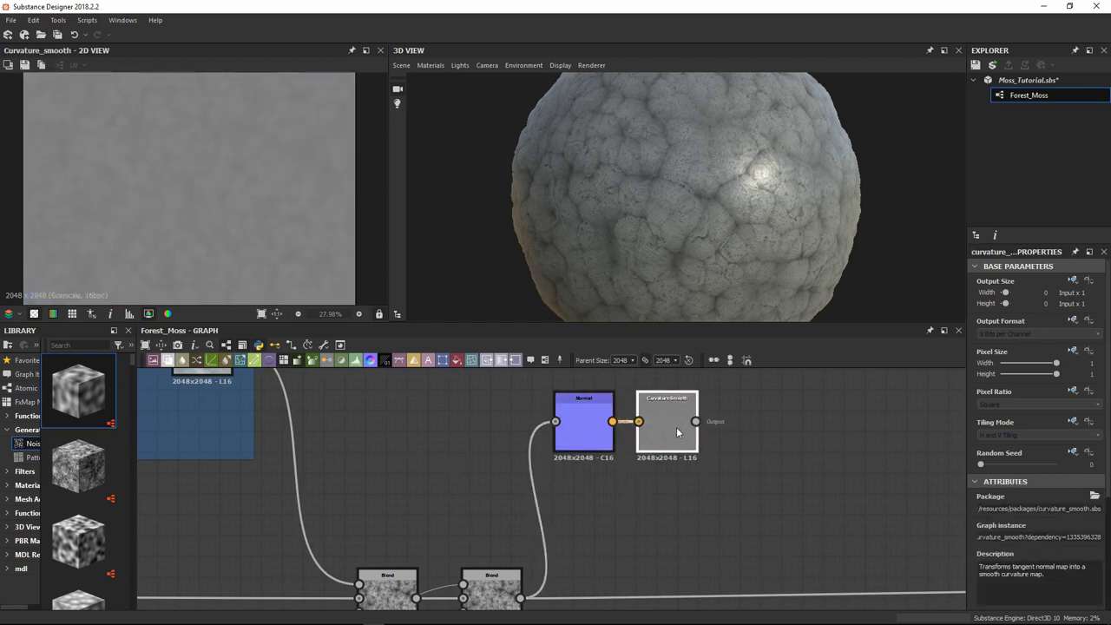
Set the Normal node's intensity to 3
scroll(1033, 438, down, 3)
click(573, 432)
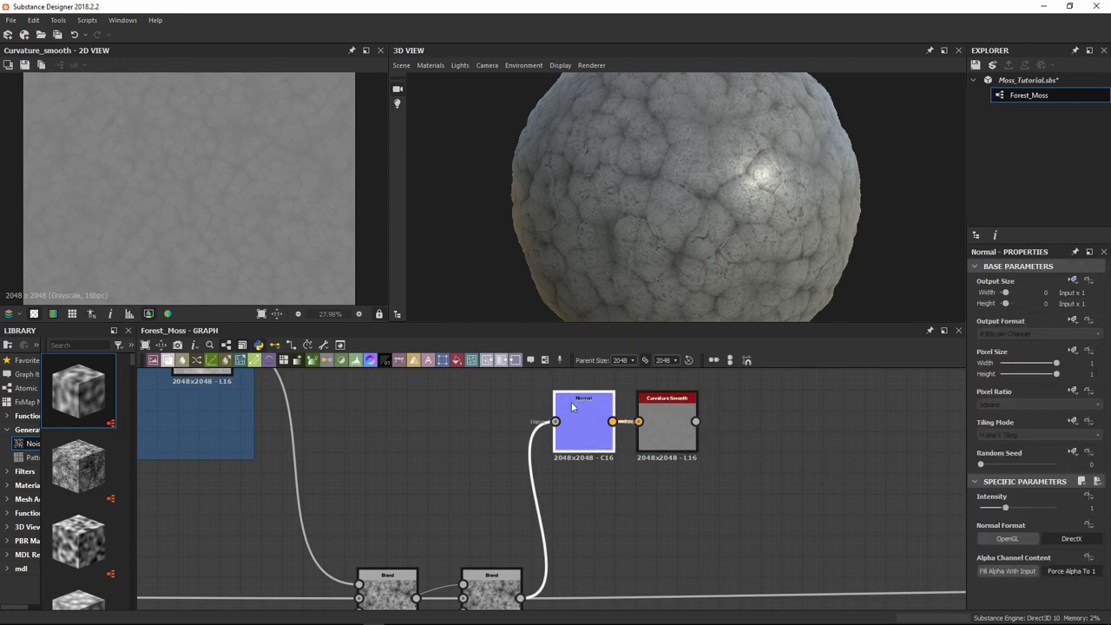
drag(1006, 509, 1105, 511)
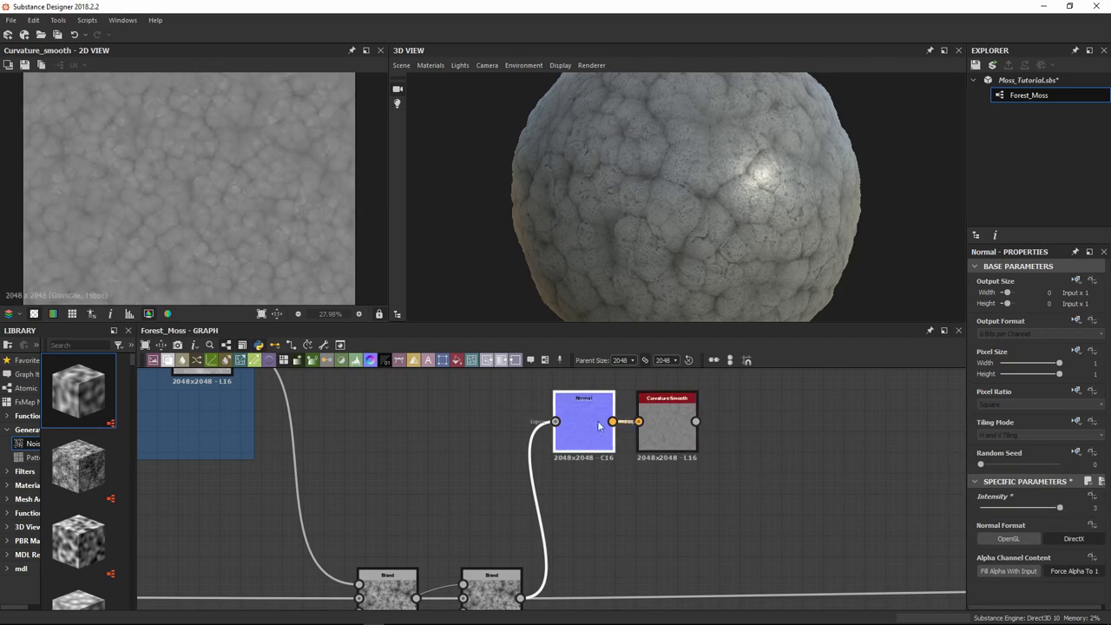
click(671, 439)
click(658, 459)
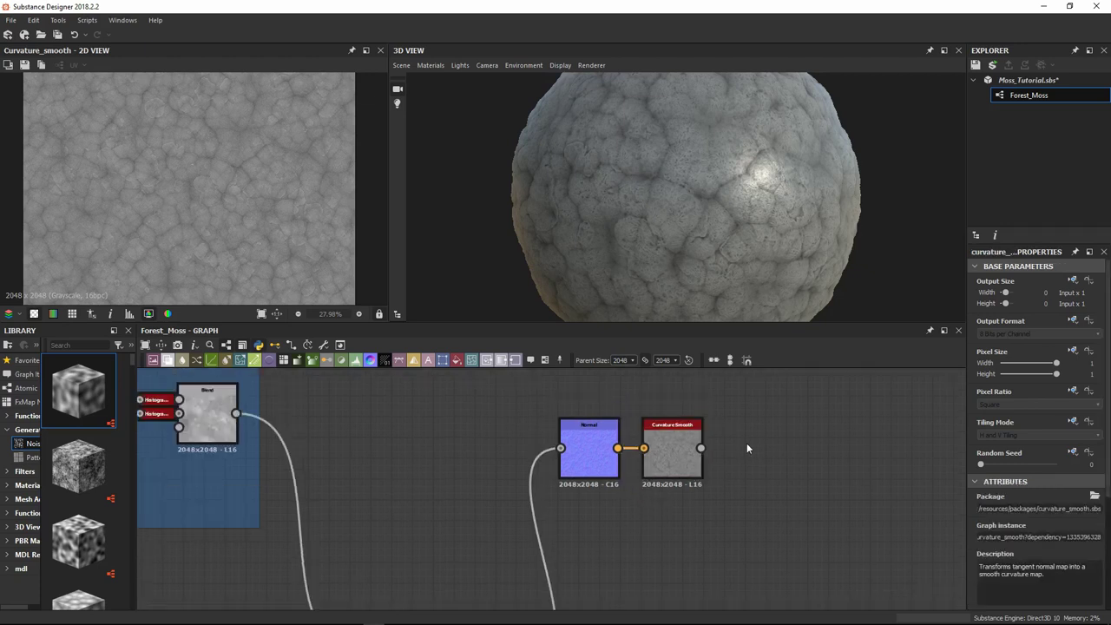
Duplicate the Normal node with its Blend input and place the copy directly below the original
middle_drag(690, 482, 721, 408)
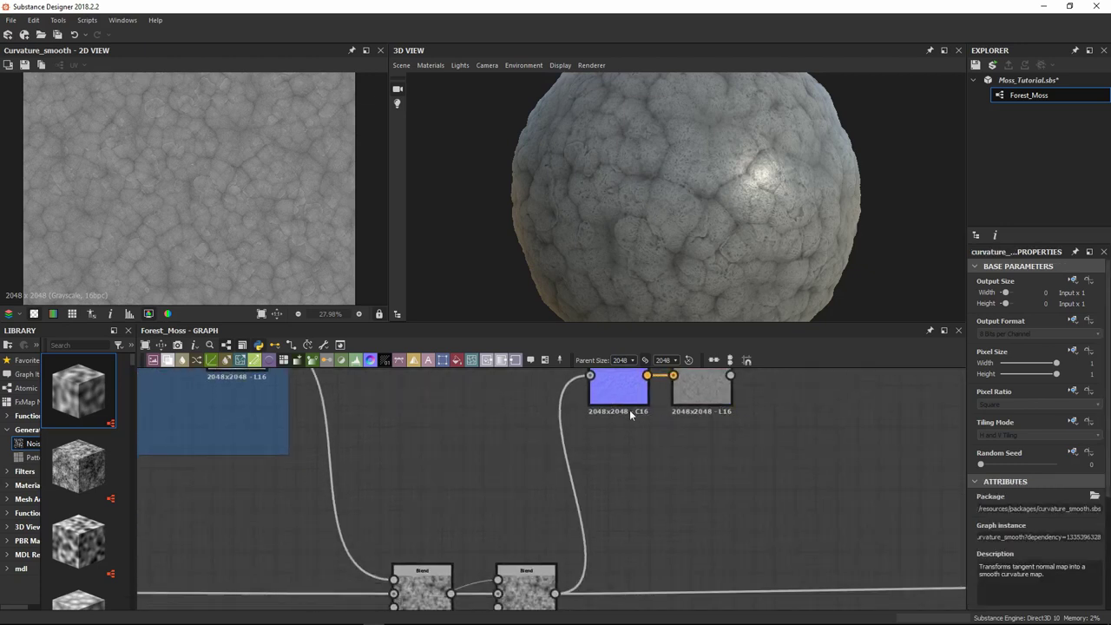
middle_drag(631, 415, 628, 438)
click(621, 417)
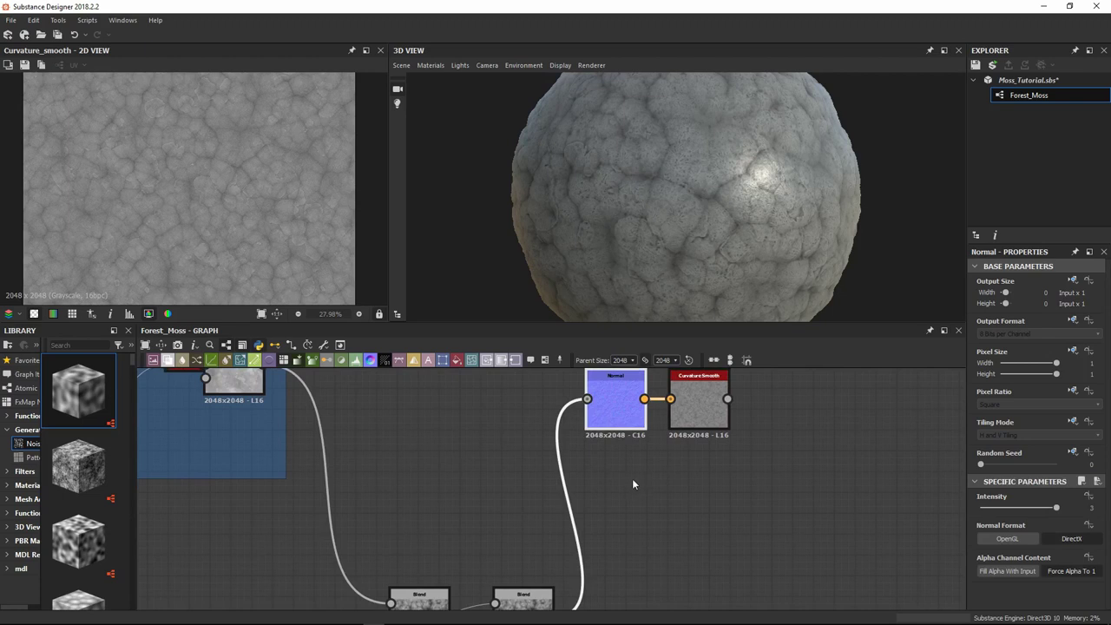
key(ctrl+d)
drag(556, 492, 635, 496)
Switch the lower Normal node's format to OpenGL and preview it in the 2D view
click(633, 412)
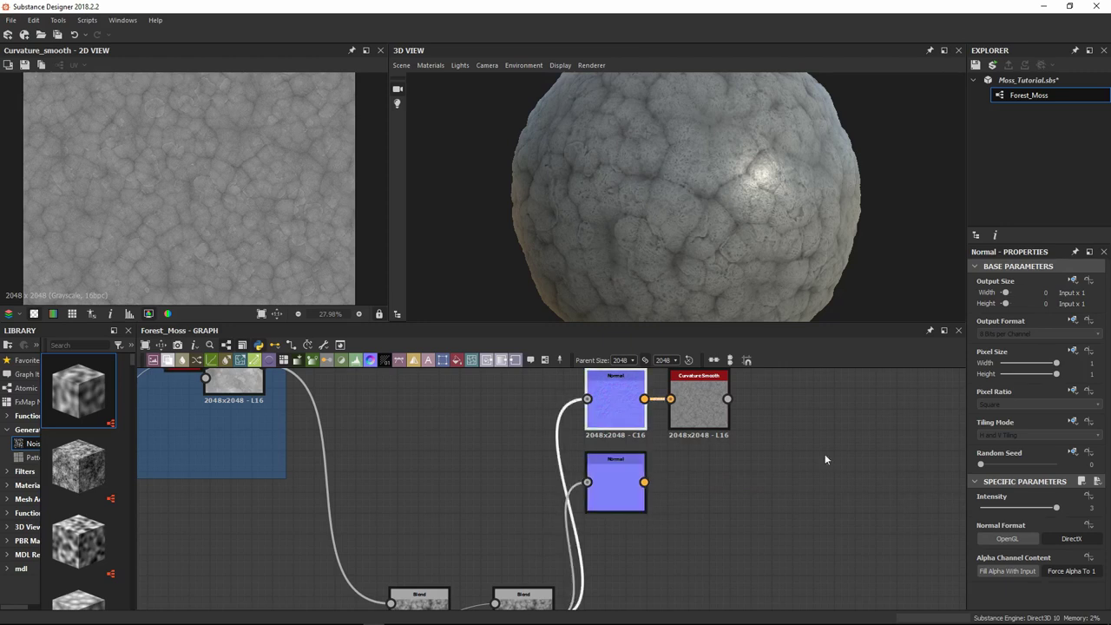
click(597, 489)
click(1012, 540)
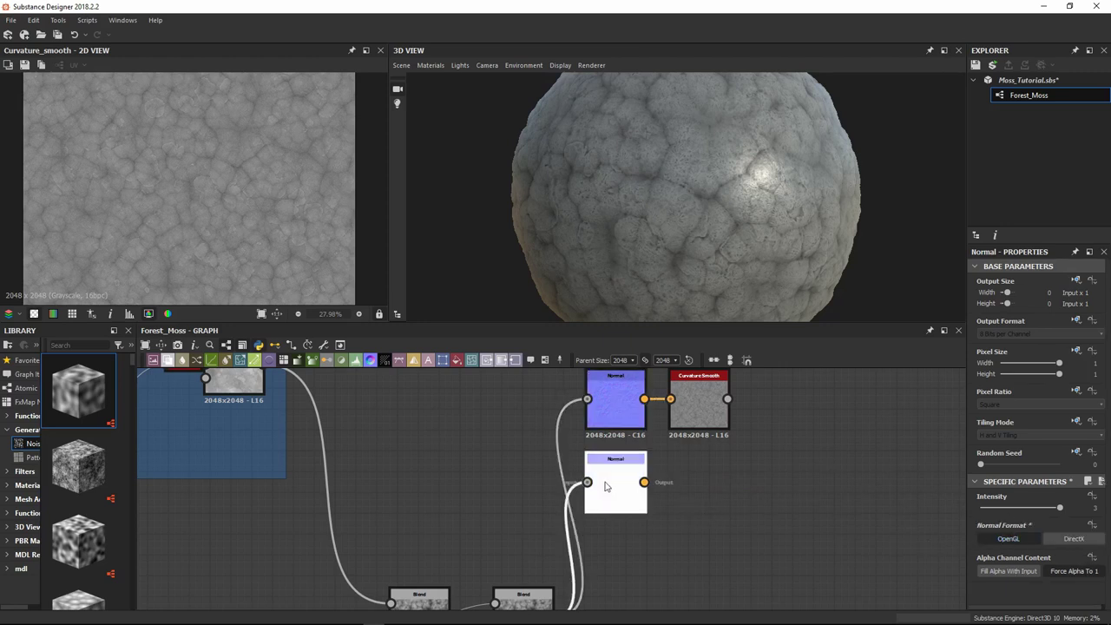
double_click(607, 486)
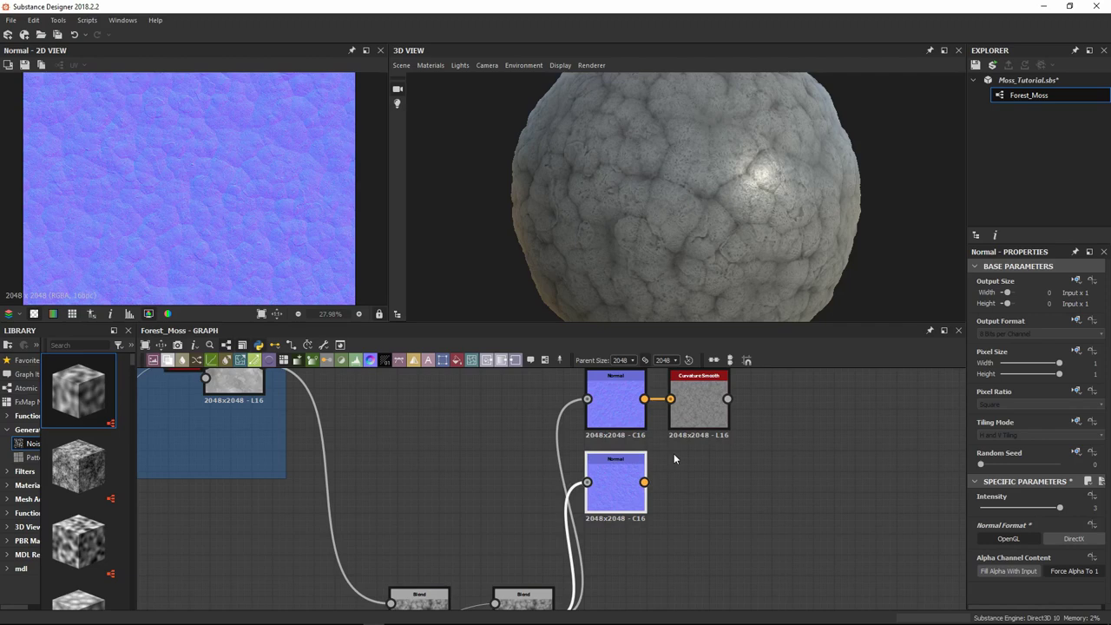
Add a Levels node connected to the Curvature Smooth output
middle_drag(819, 472, 695, 474)
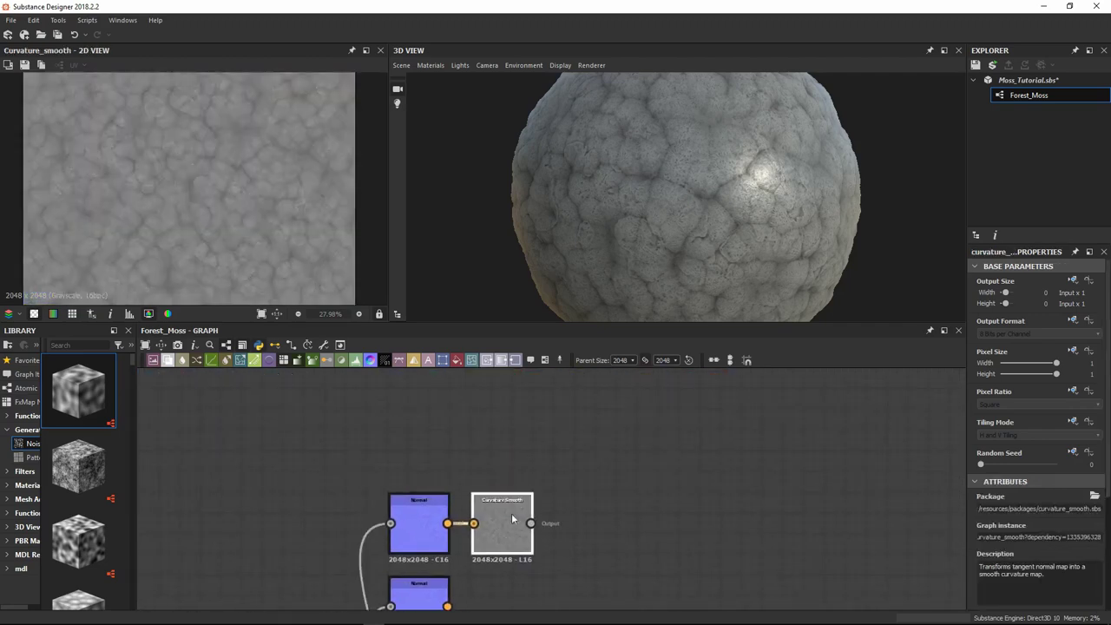
middle_drag(538, 495, 533, 474)
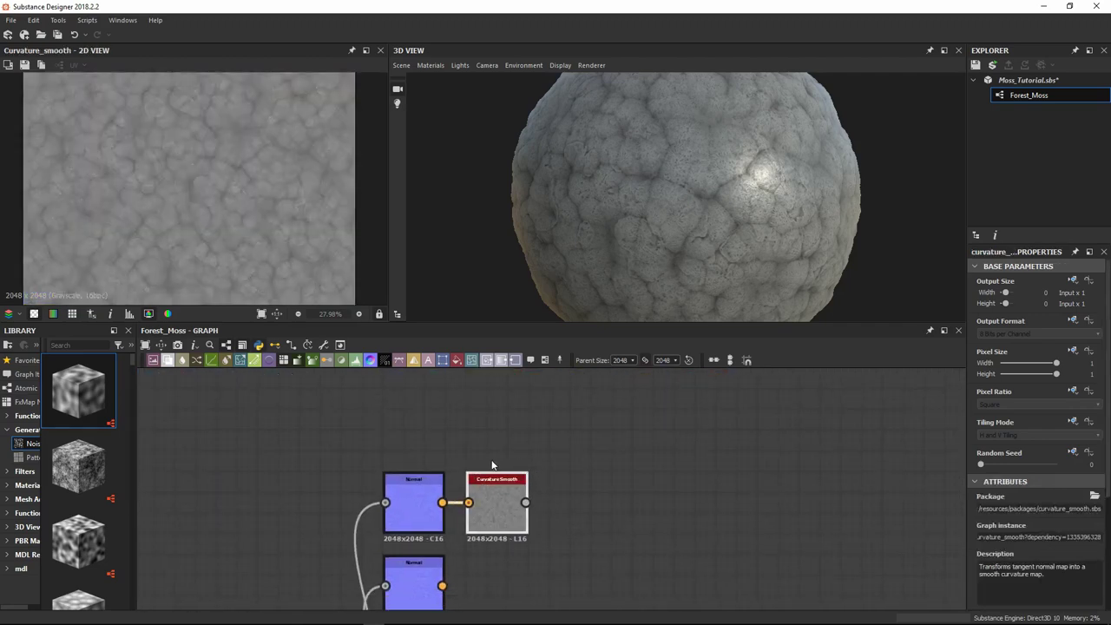
key(space)
text(level)
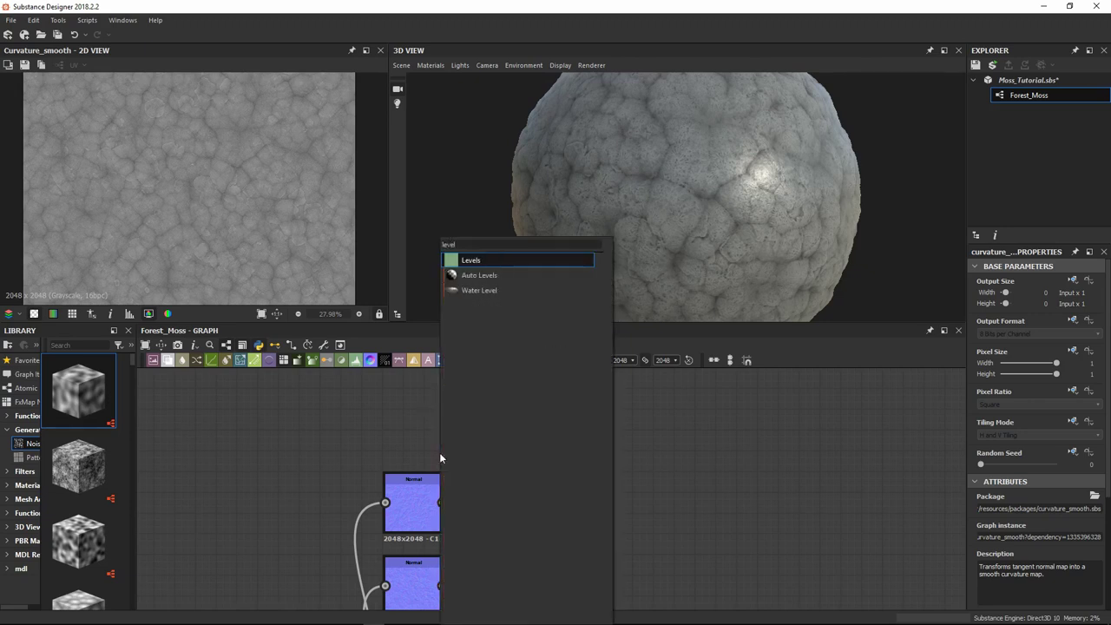
key(Return)
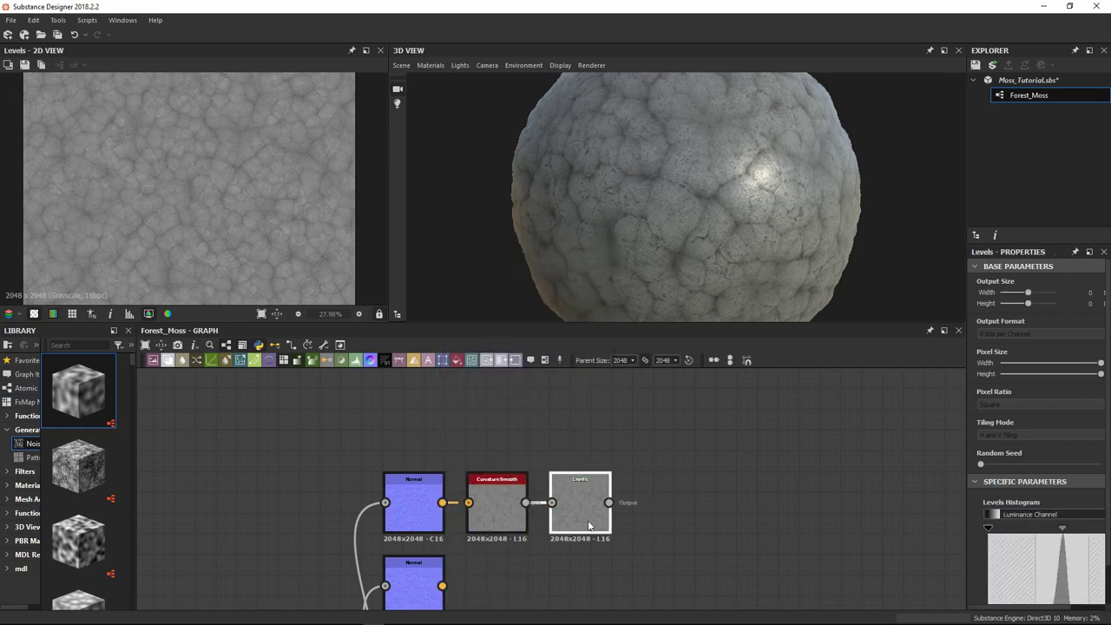
Raise the Levels contrast by moving the black and white input points inward to the edges of the histogram peak
drag(965, 449, 920, 447)
scroll(933, 438, down, 1)
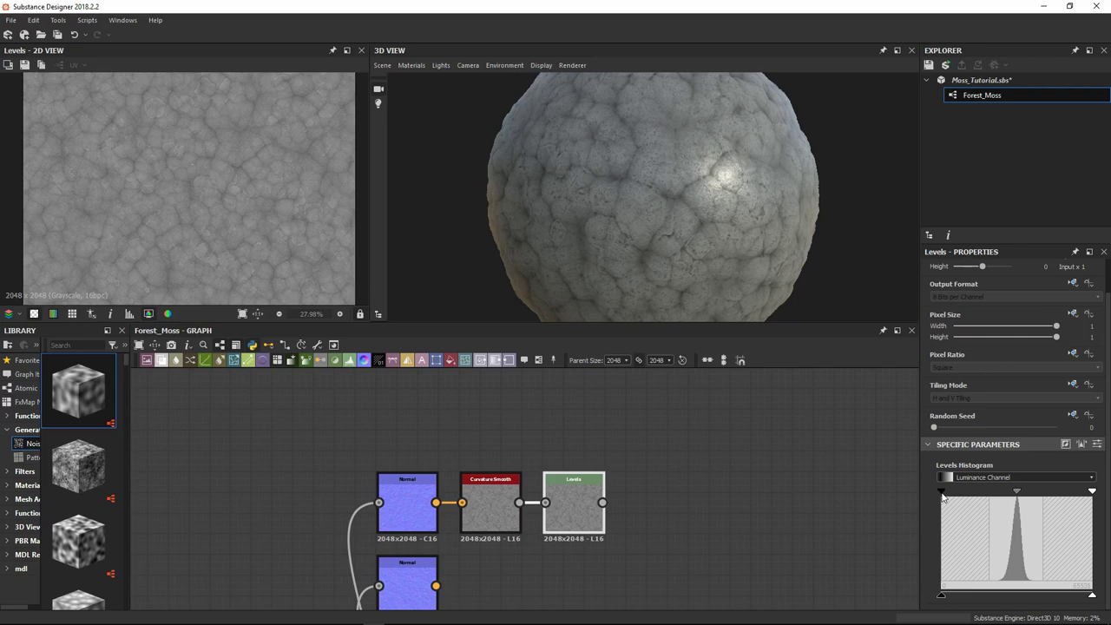
mouse_move(941, 496)
mouse_down()
mouse_move(982, 495)
mouse_move(991, 510)
mouse_up()
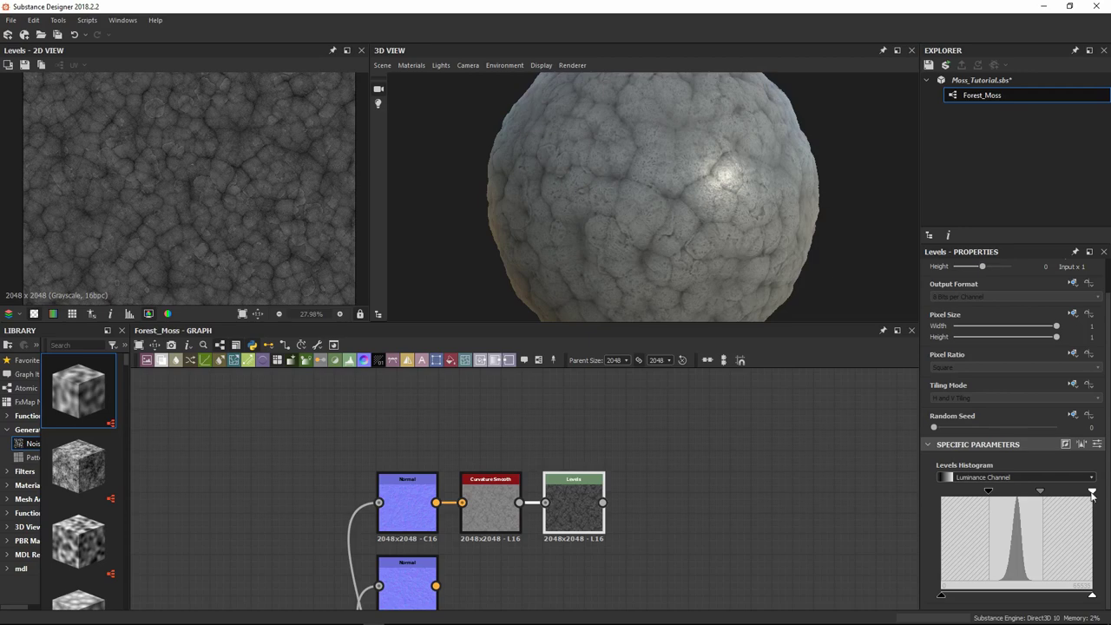
drag(1092, 492, 1044, 510)
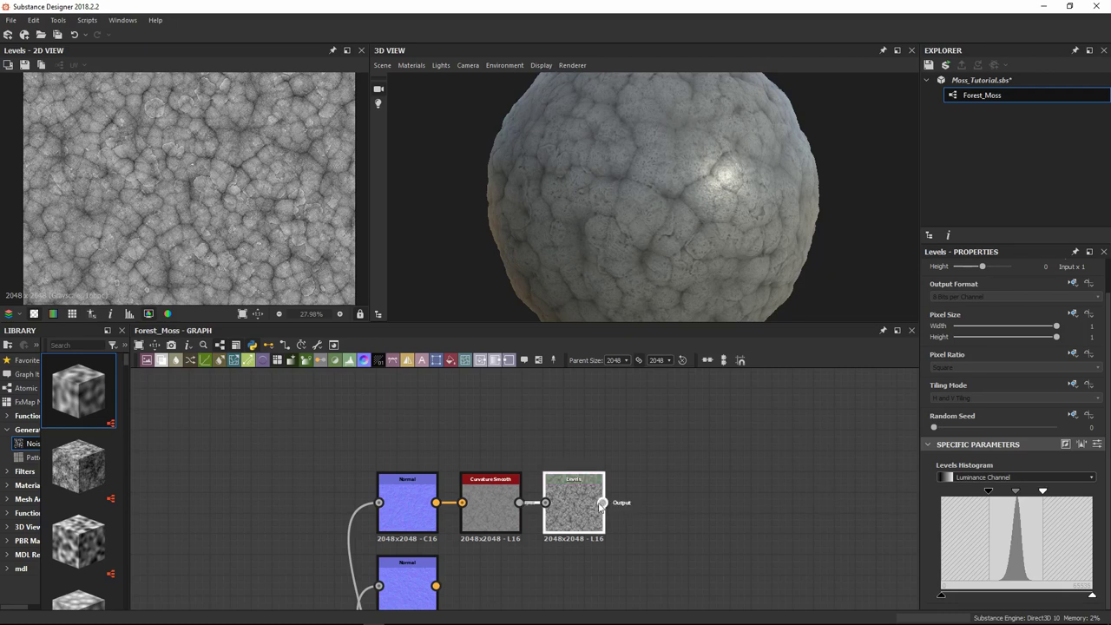
click(719, 469)
middle_drag(662, 505, 572, 506)
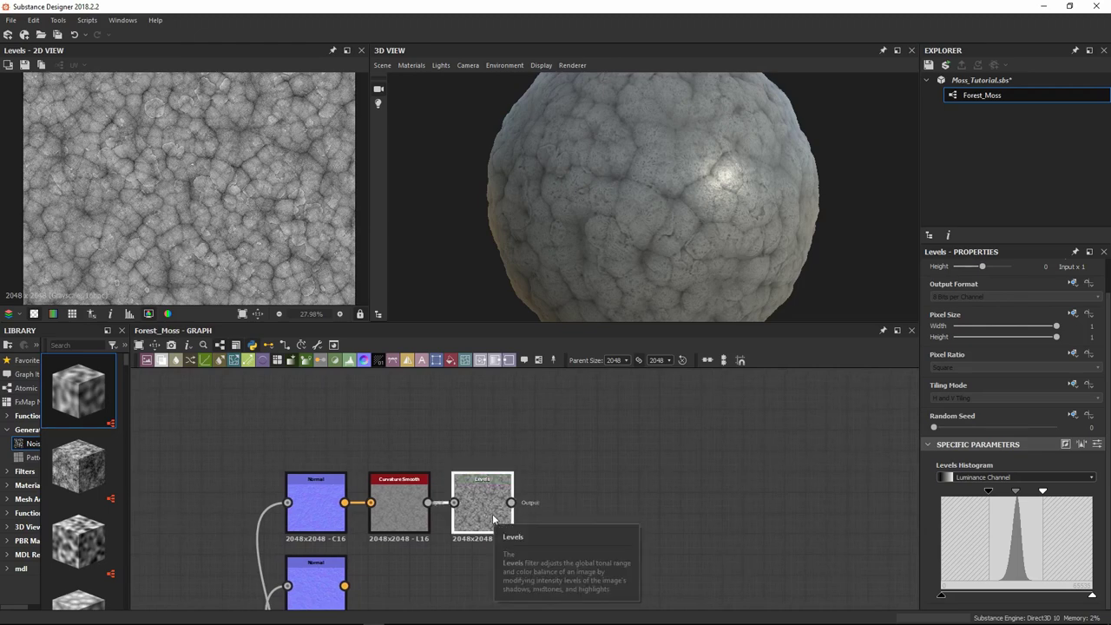
Add a Gradient Map node connected to the Levels output and open its gradient for editing
key(space)
text(gradient)
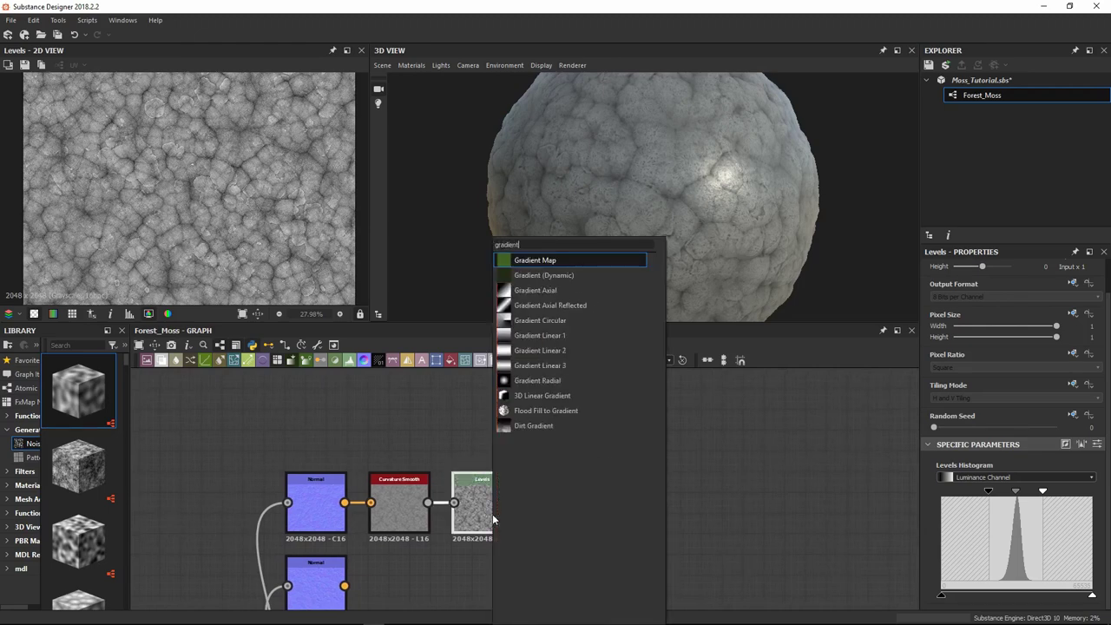
key(Return)
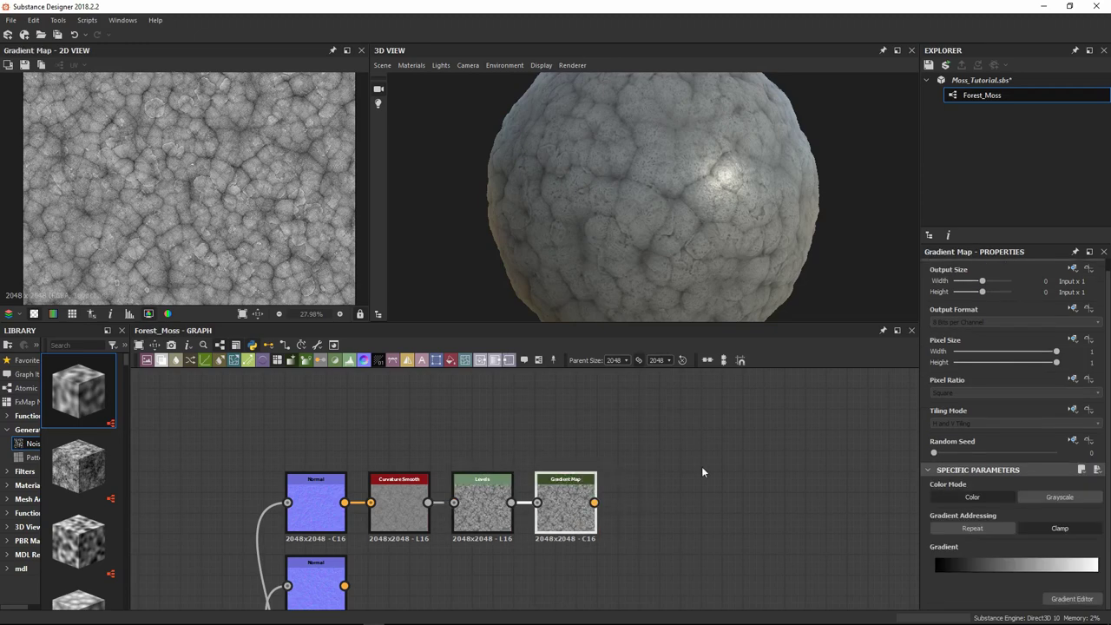
click(1088, 601)
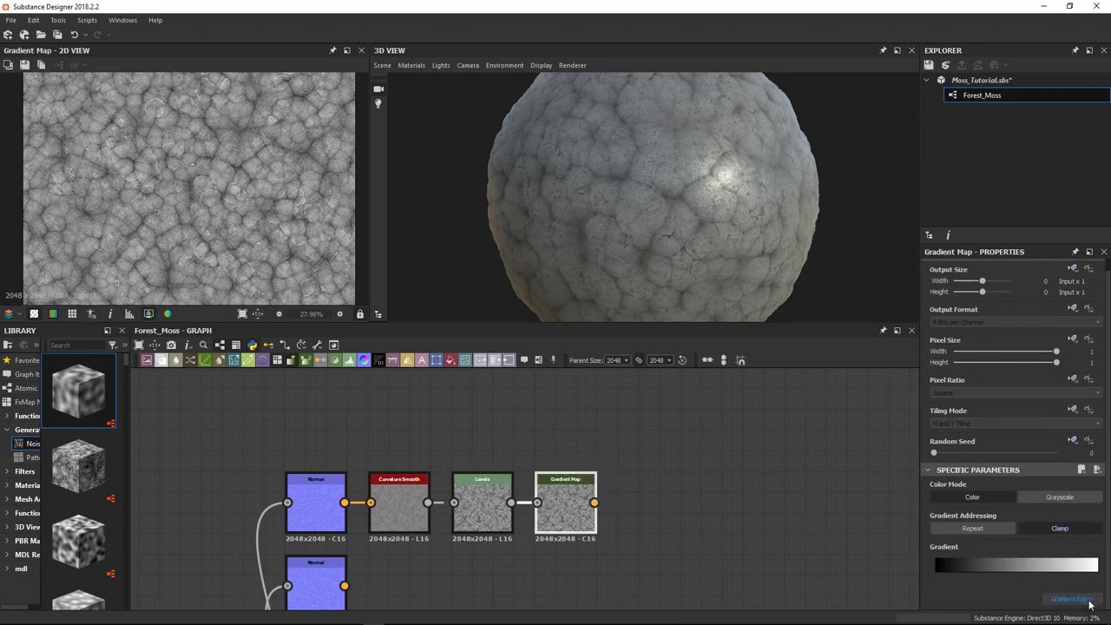
click(1089, 601)
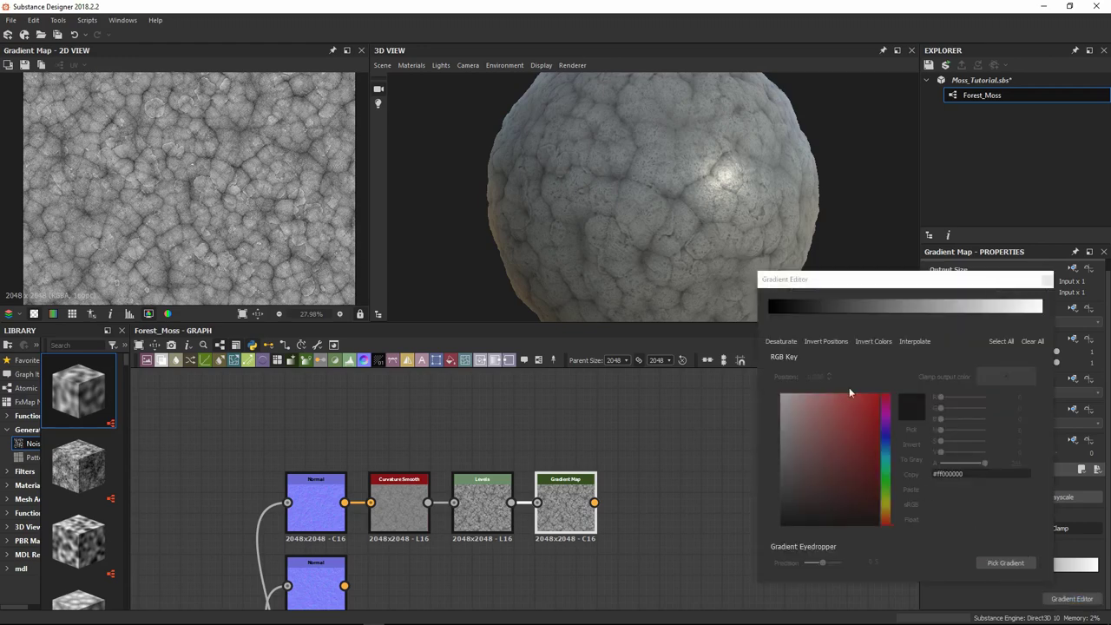
Set the gradient's start key at position 0 to a very dark green, about RGB 0, 35, 2
click(771, 318)
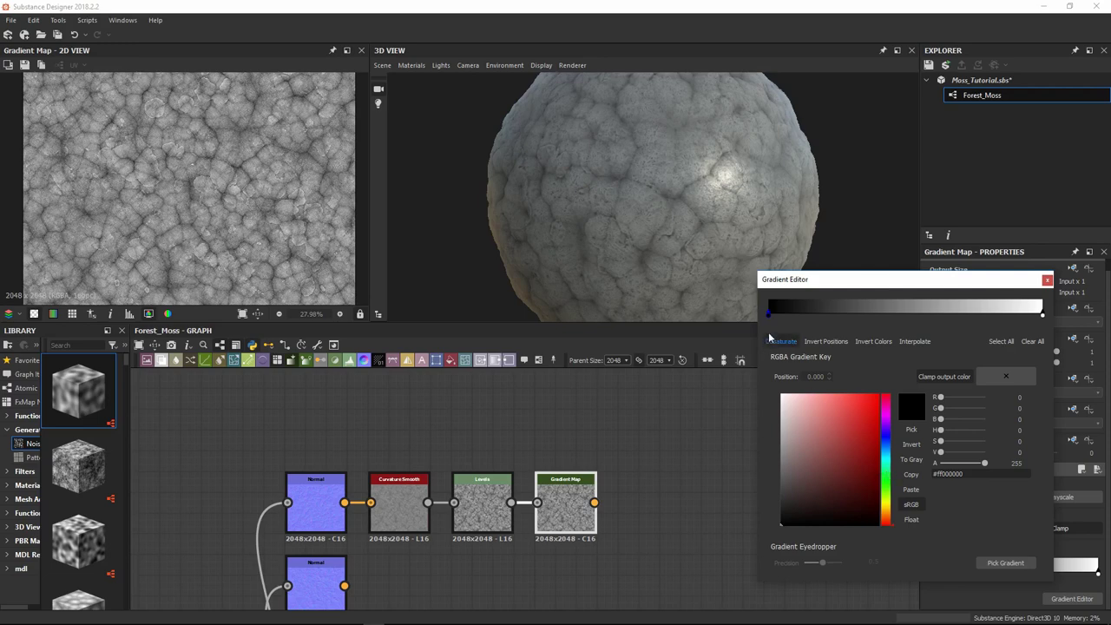
click(890, 488)
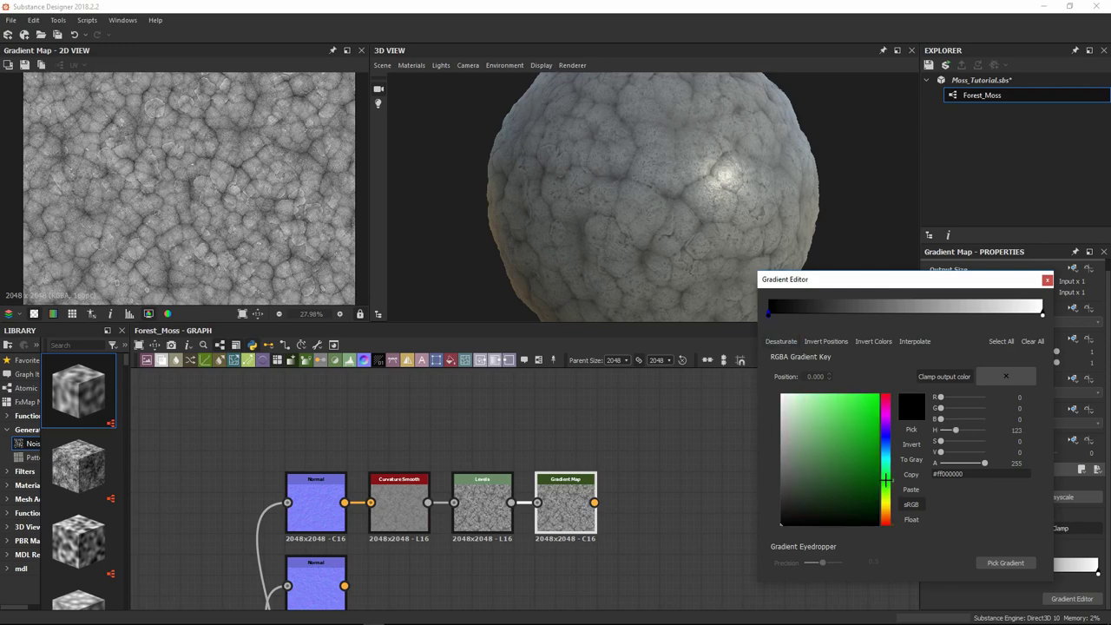
click(878, 508)
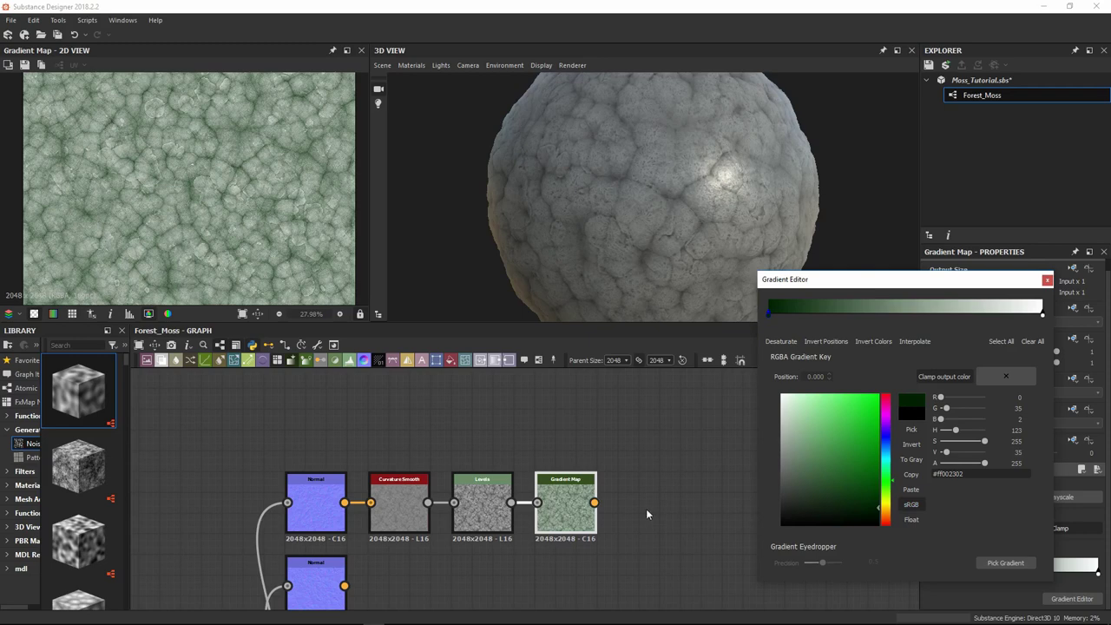
Set the gradient's end key at position 1 to a yellowish green, about RGB 133, 179, 0, and close the gradient editor
click(1043, 315)
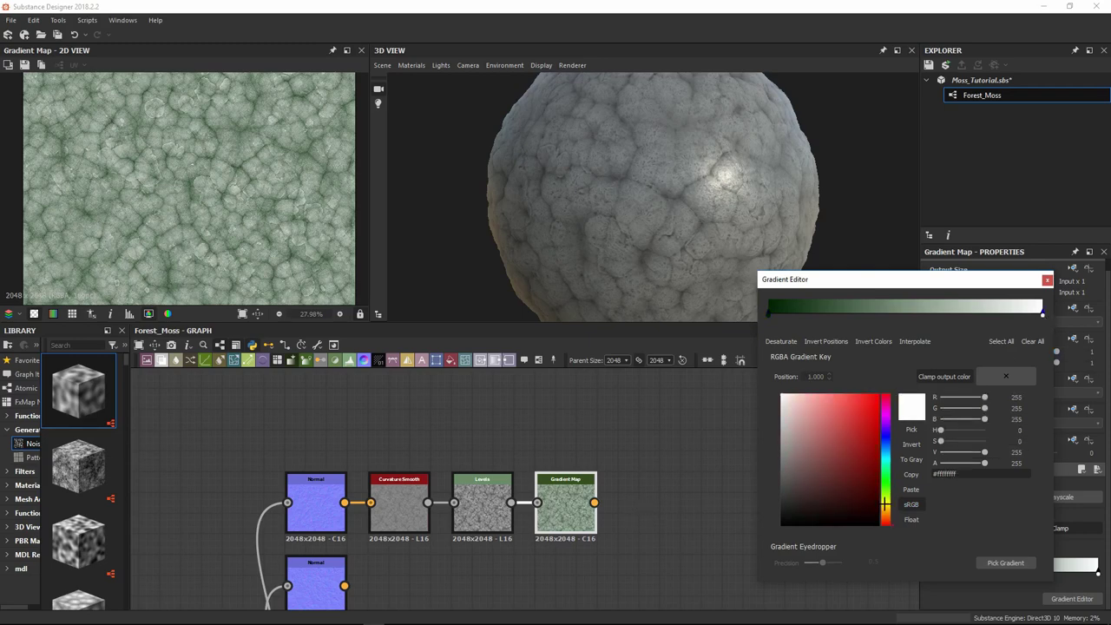
click(885, 501)
click(879, 447)
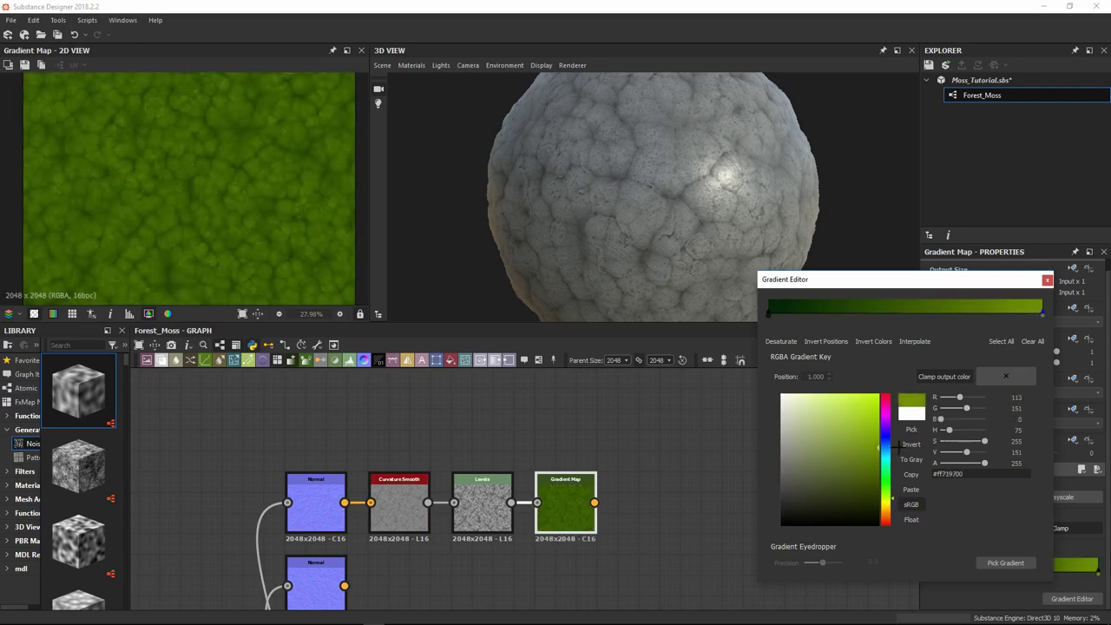
drag(879, 447, 909, 431)
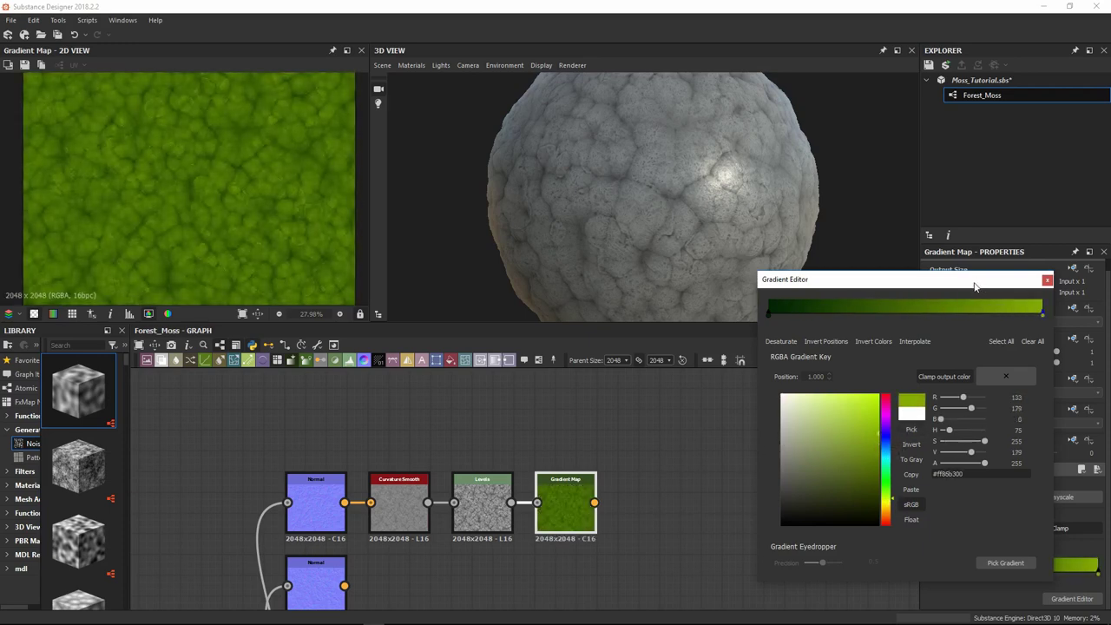
drag(977, 286, 888, 274)
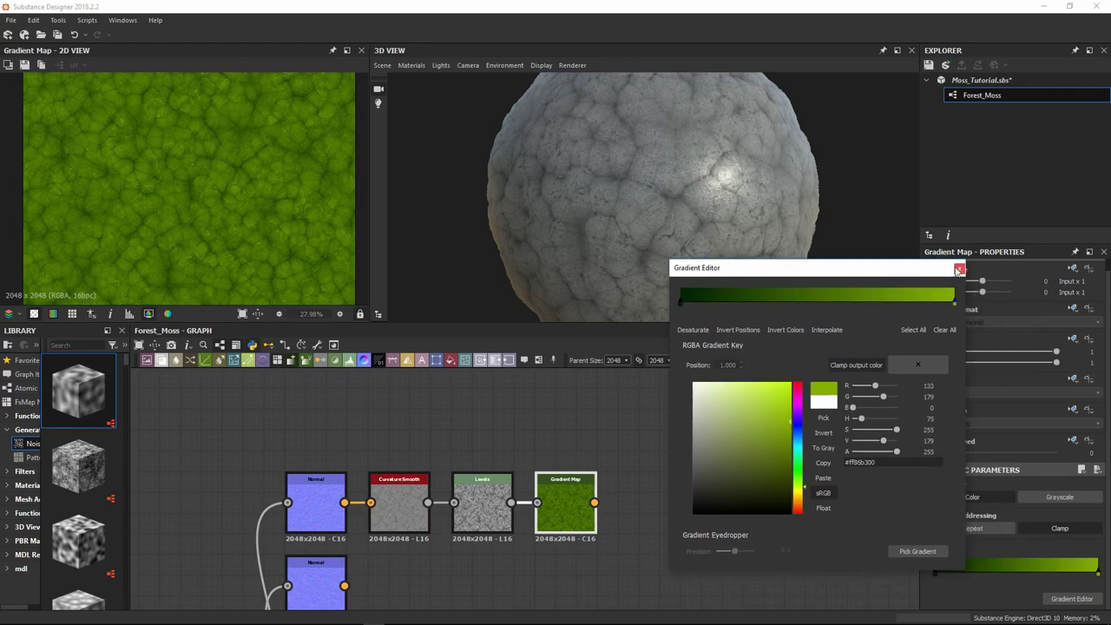
click(959, 268)
Enable the user-defined Base Color map on the Base Material node
middle_drag(701, 504, 526, 506)
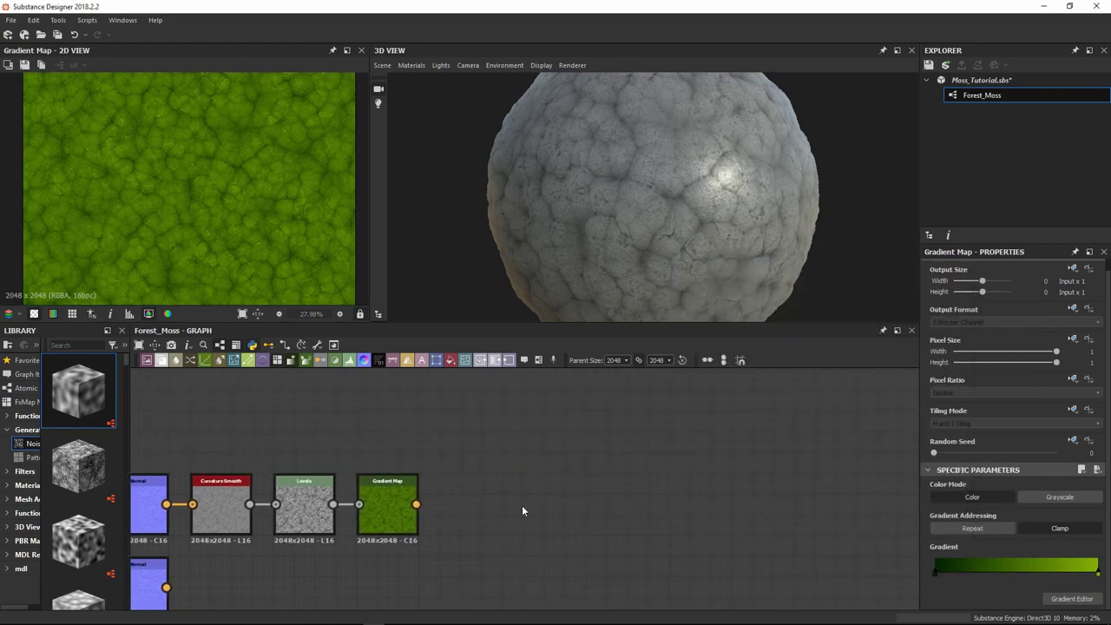
scroll(522, 505, down, 3)
middle_drag(643, 541, 613, 486)
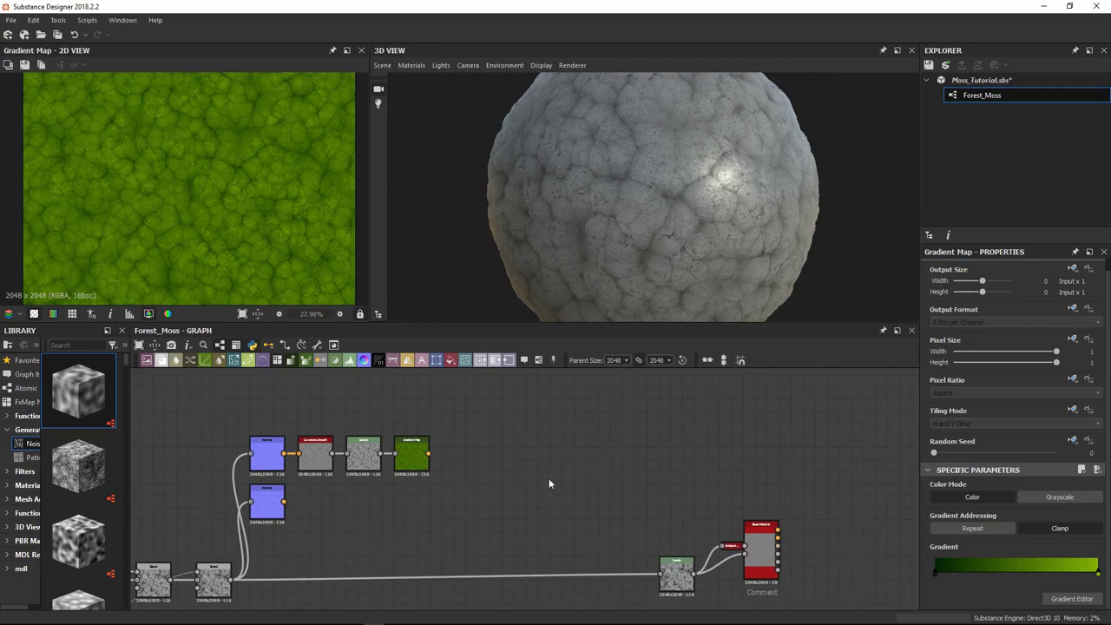
scroll(549, 478, up, 1)
click(803, 560)
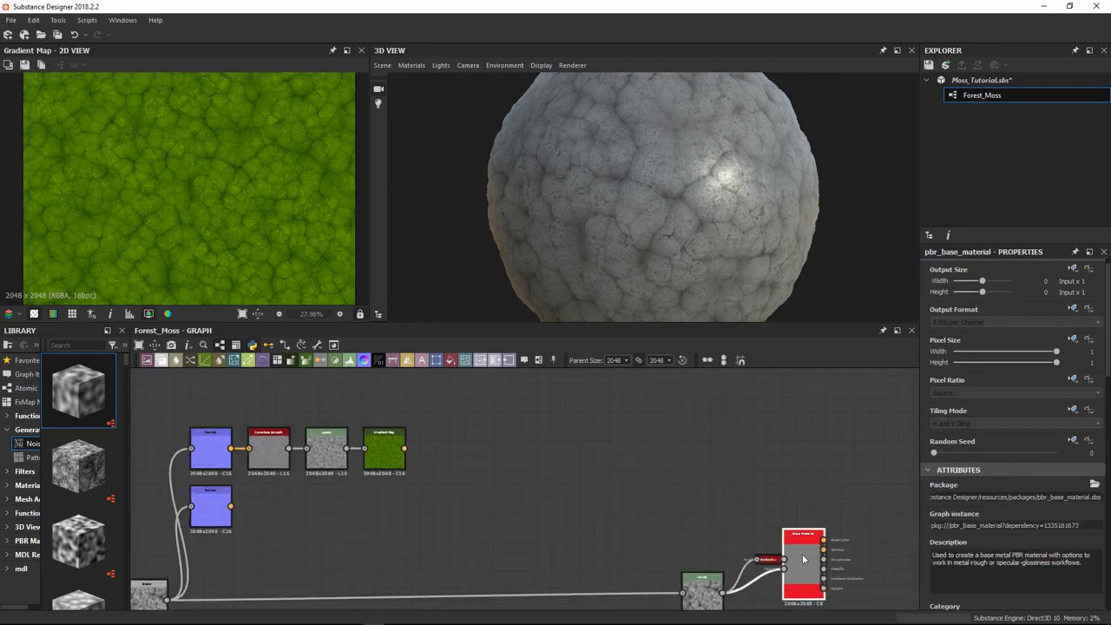
scroll(803, 560, up, 5)
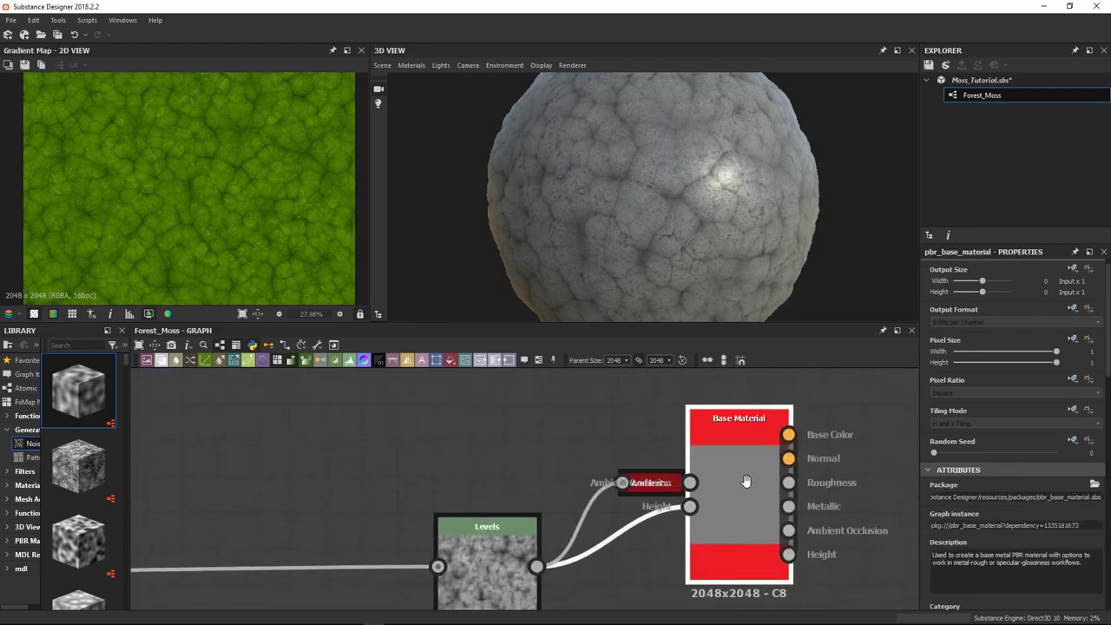
scroll(1072, 396, down, 10)
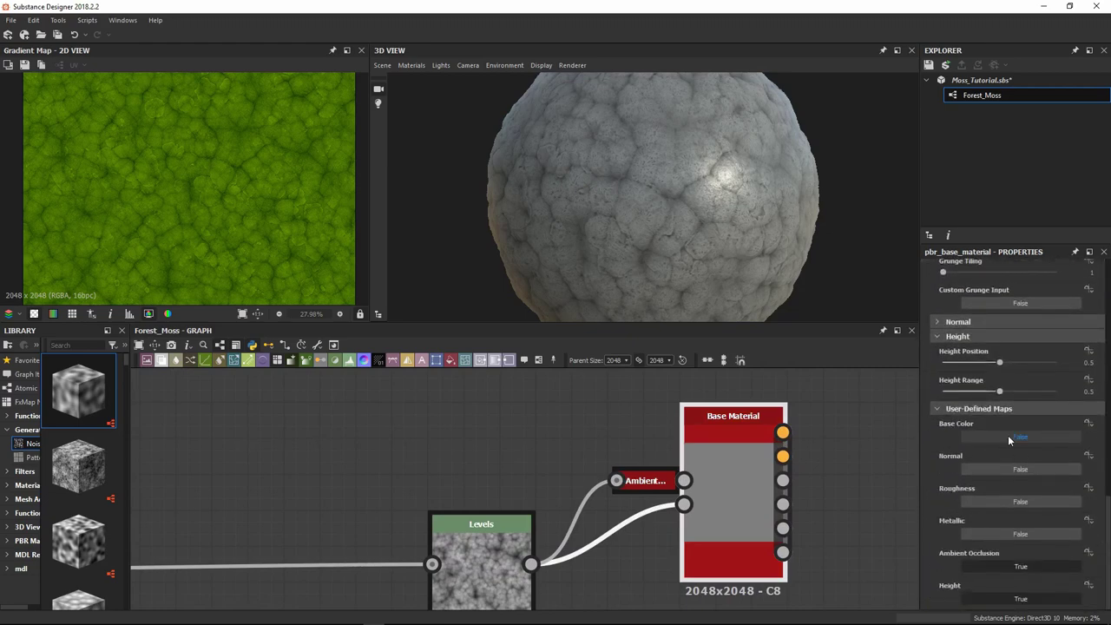
click(1016, 437)
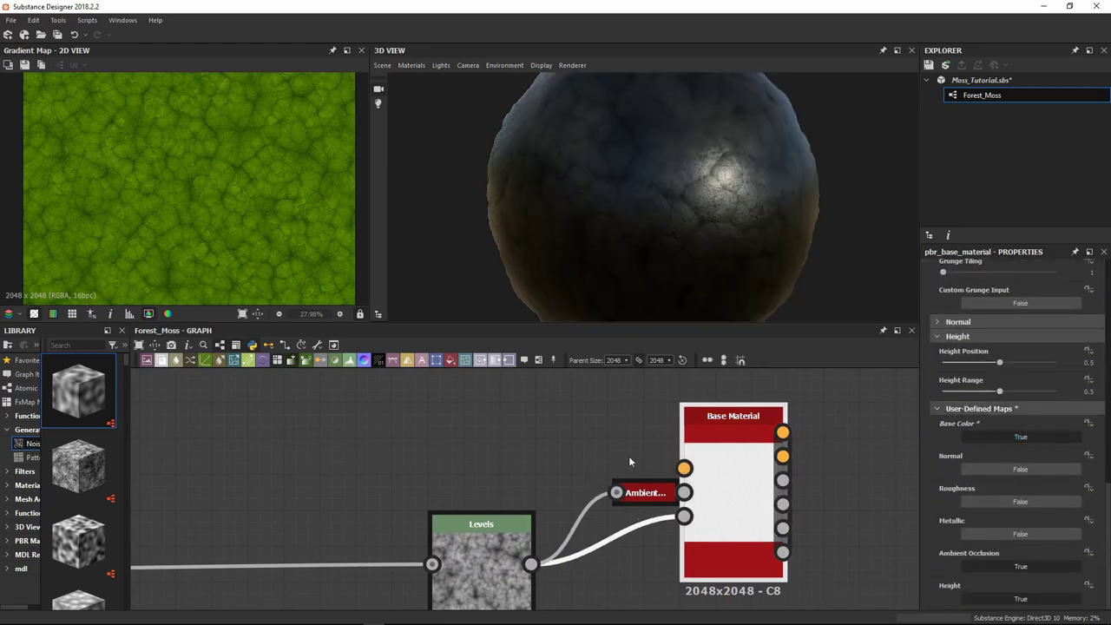
Connect the Gradient Map output to the Base Material's Base Color input and inspect the sphere in the 3D view
scroll(608, 471, down, 5)
middle_drag(518, 442, 547, 496)
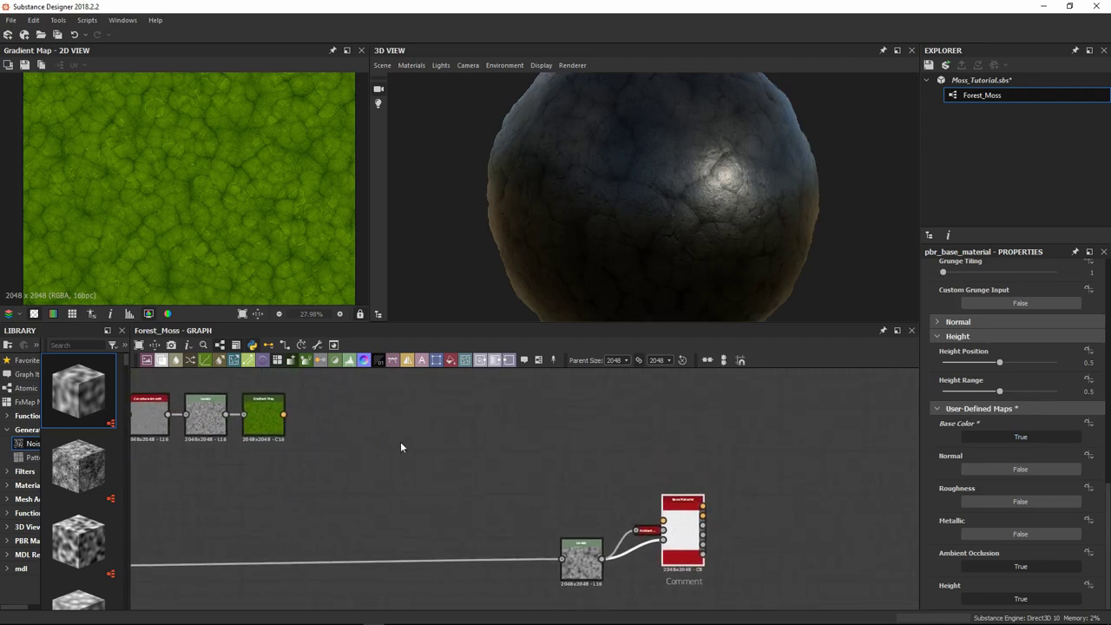
drag(283, 415, 663, 520)
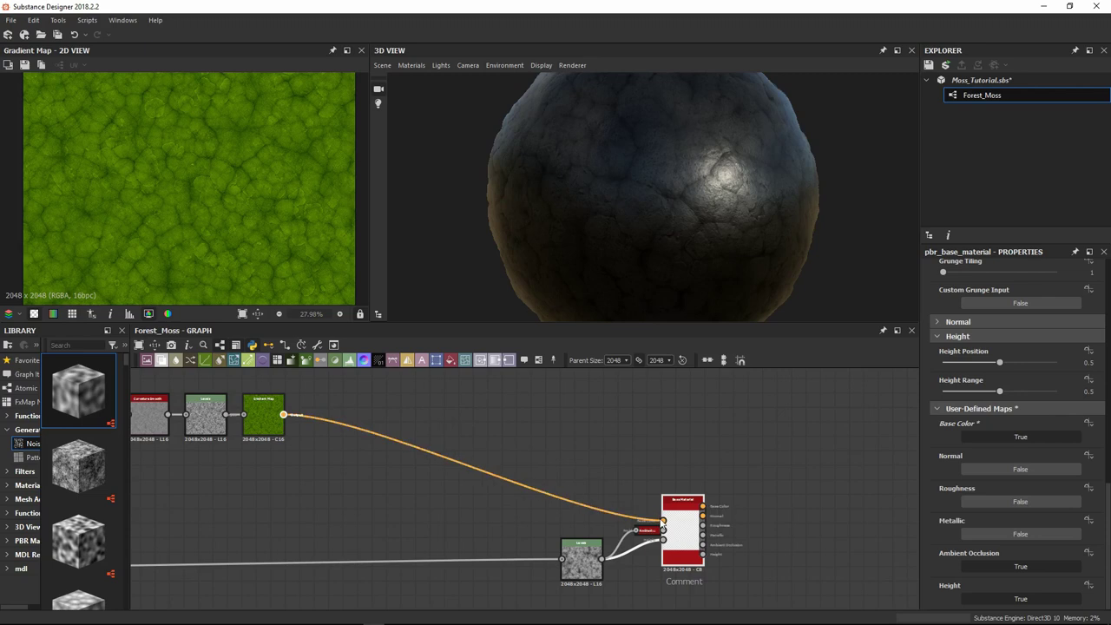
scroll(723, 224, down, 3)
drag(719, 224, 640, 240)
scroll(670, 250, up, 10)
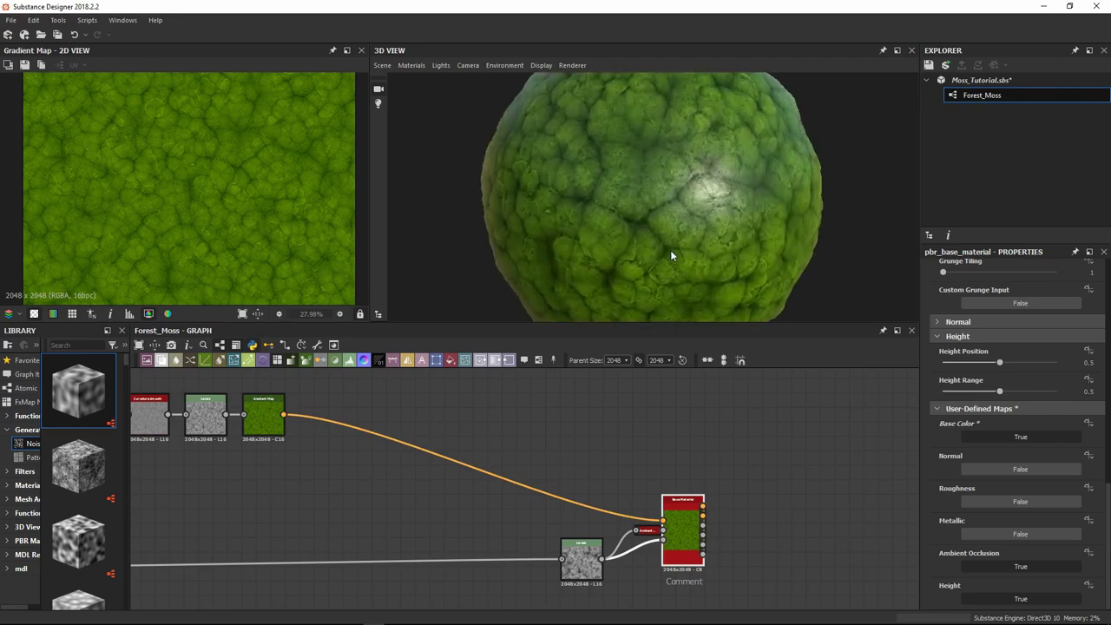
scroll(670, 250, down, 10)
mouse_move(671, 250)
mouse_down()
mouse_move(677, 243)
mouse_move(665, 243)
mouse_up()
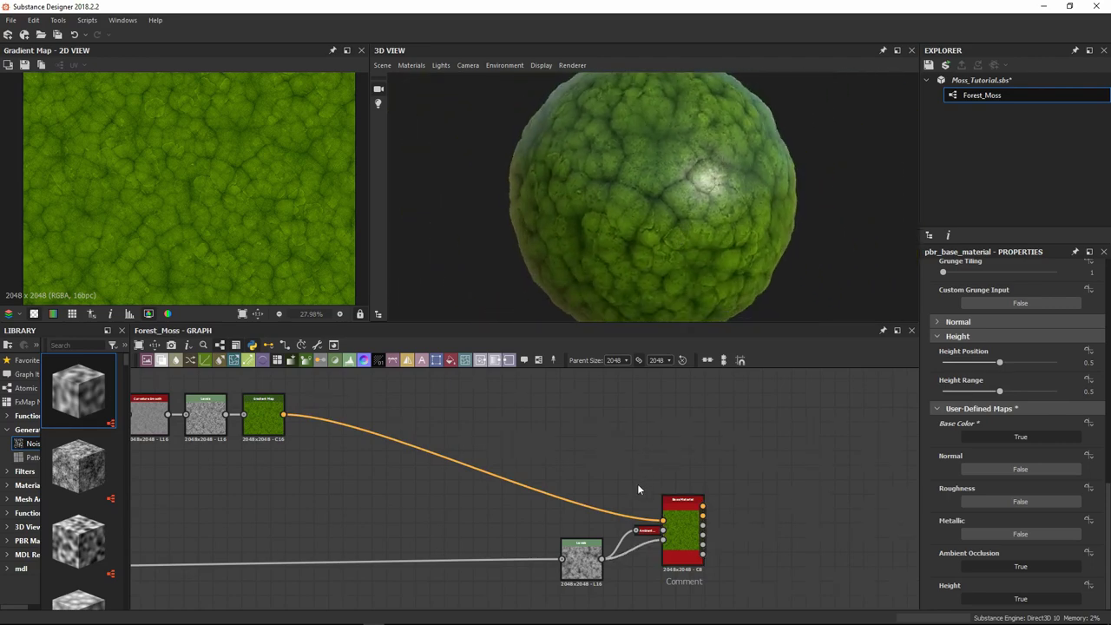
Enable the user-defined Normal and Roughness maps on the Base Material node
scroll(637, 488, down, 1)
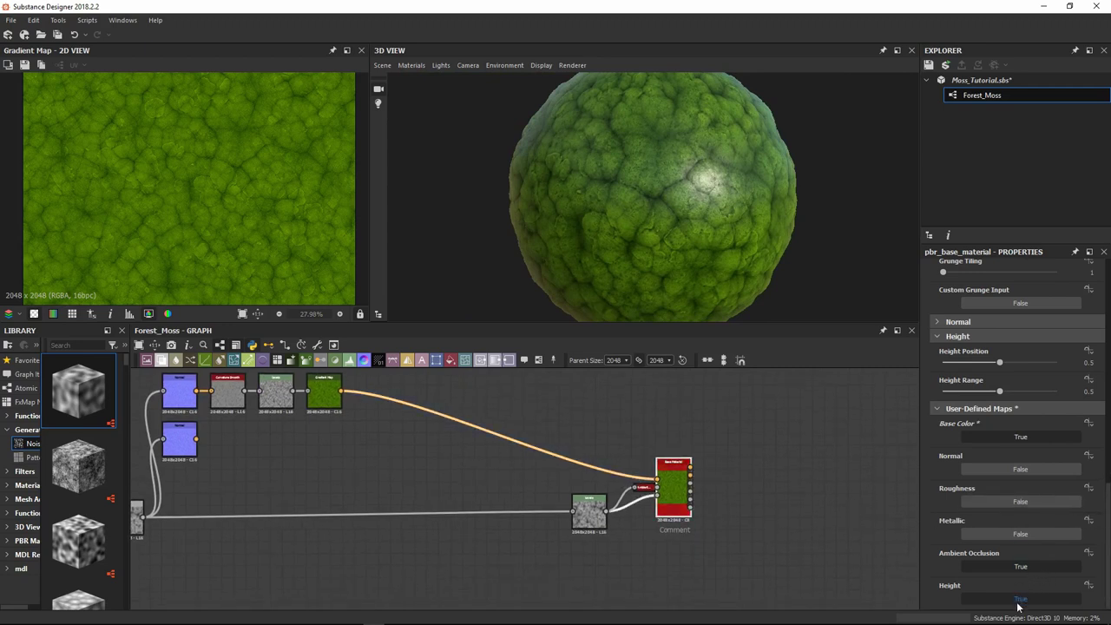
click(1022, 503)
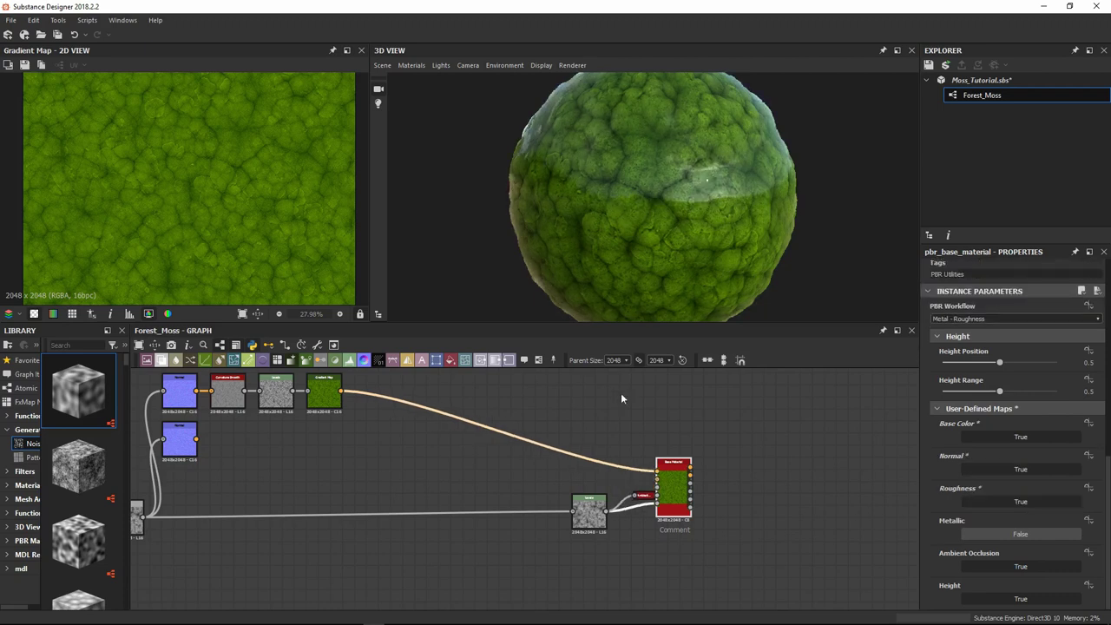
middle_drag(664, 413, 679, 446)
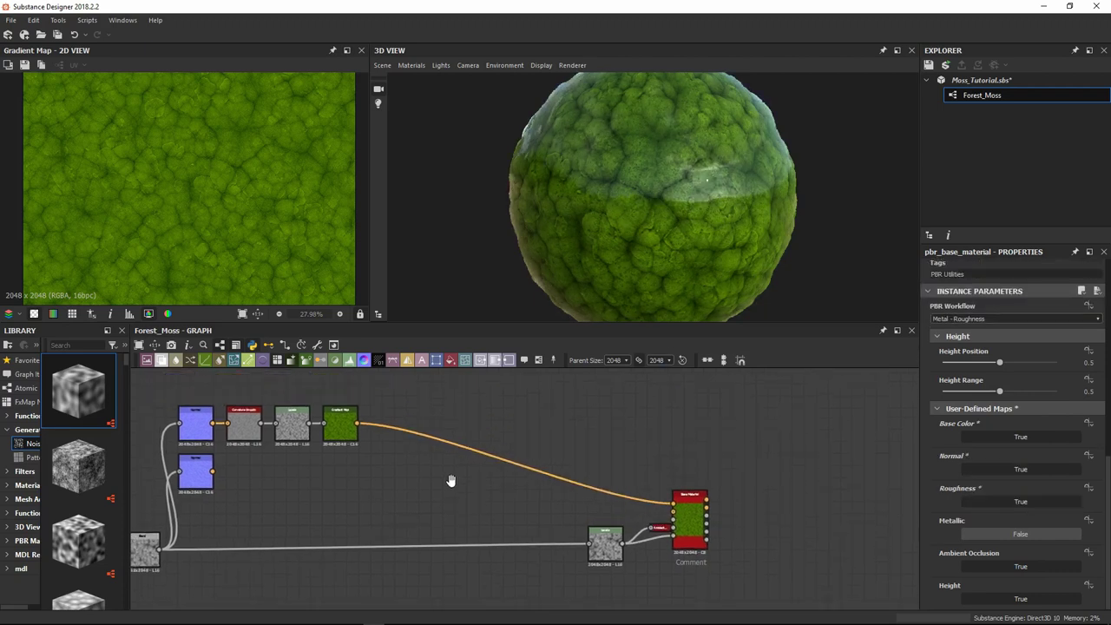
Connect the upper DirectX Normal node's output to the Base Material's Normal input and examine the surface detail in the 3D view
click(213, 425)
drag(214, 427, 676, 518)
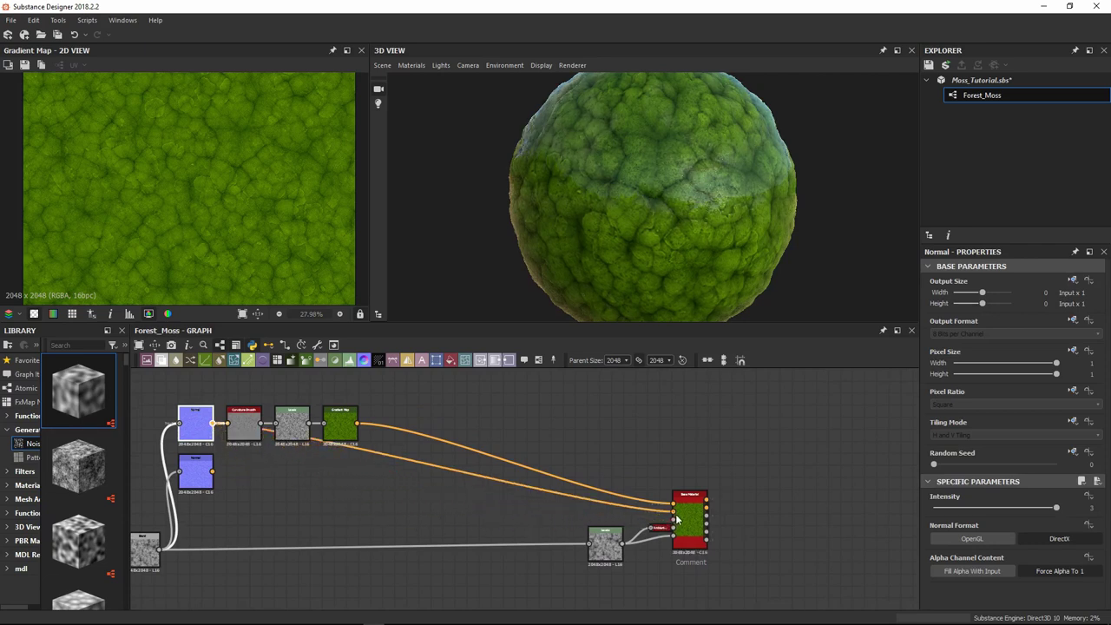
scroll(711, 211, up, 3)
scroll(729, 208, up, 2)
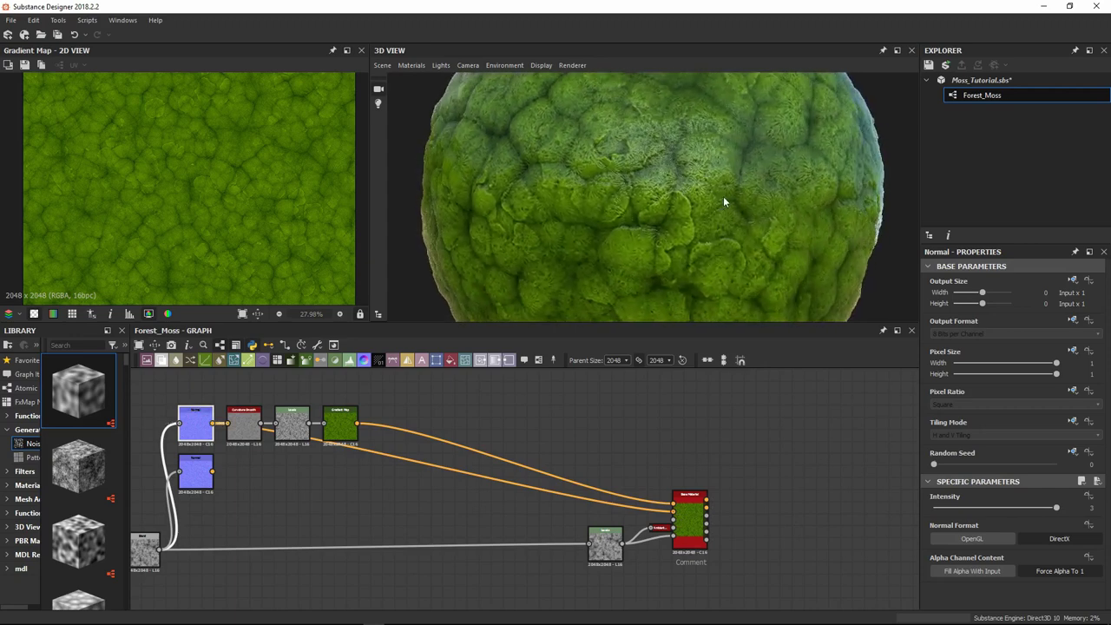
scroll(673, 200, up, 5)
mouse_move(669, 206)
mouse_down()
mouse_move(690, 224)
mouse_move(774, 245)
mouse_move(759, 211)
mouse_move(668, 224)
mouse_move(644, 249)
mouse_move(664, 233)
mouse_up()
scroll(690, 224, down, 5)
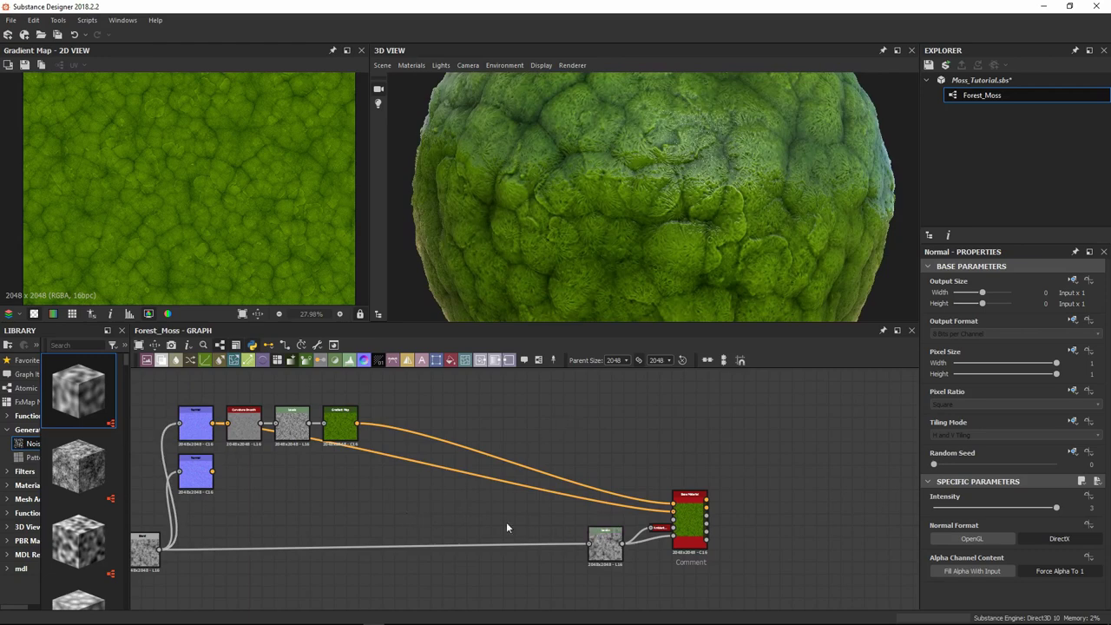
Preview the Curvature Smooth output in the 2D view and examine it up close
middle_drag(506, 522, 567, 522)
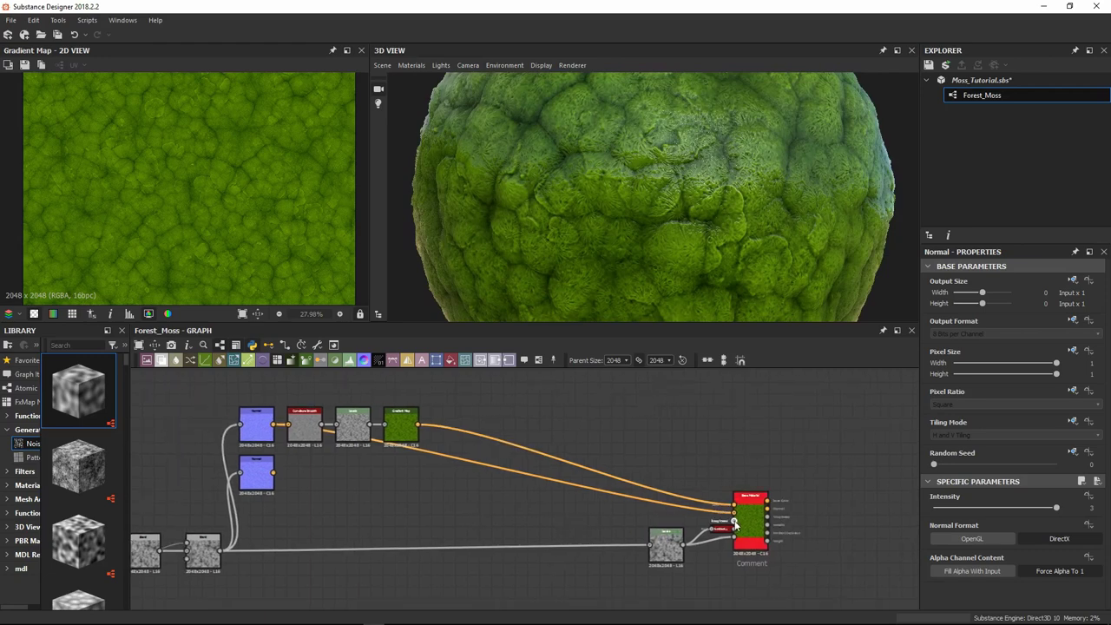
middle_drag(428, 482, 438, 506)
scroll(460, 495, up, 2)
click(271, 425)
double_click(271, 426)
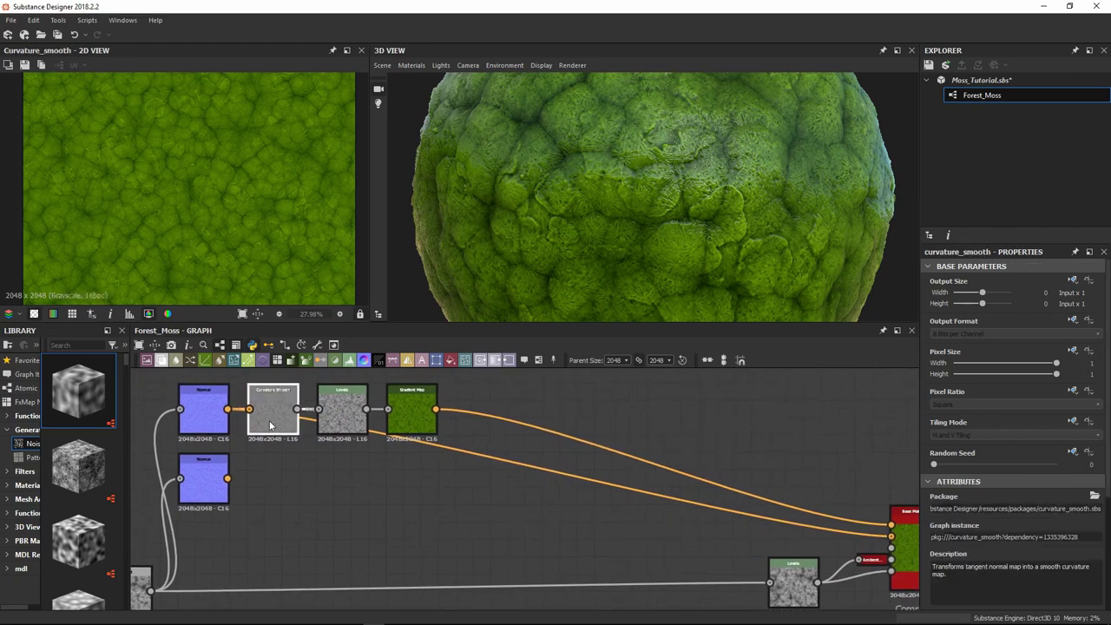
scroll(232, 210, up, 2)
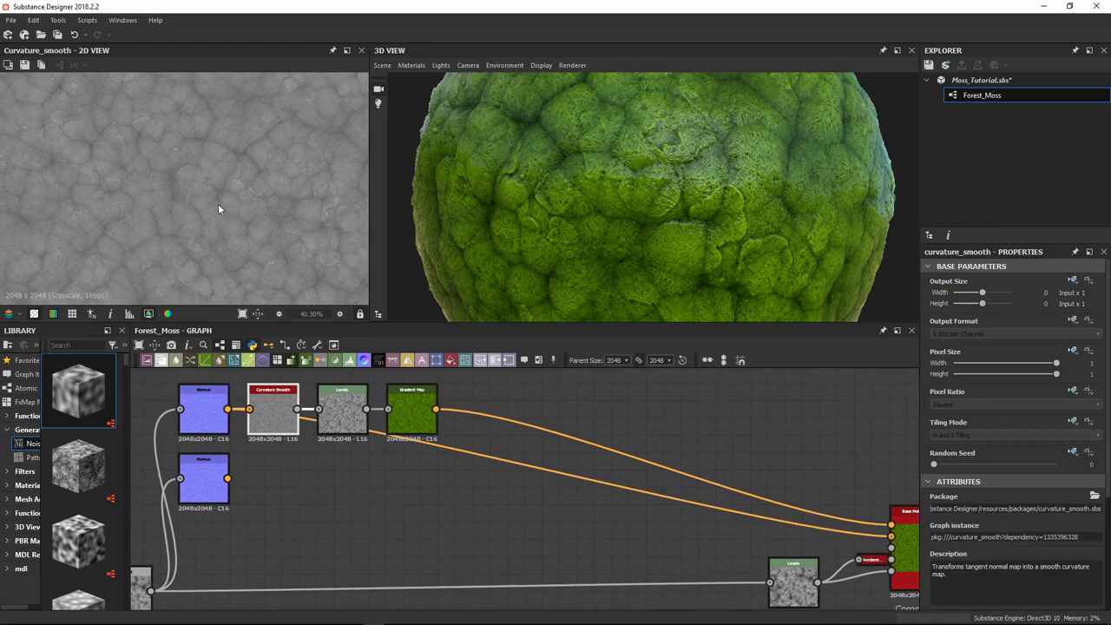
scroll(217, 206, up, 2)
middle_drag(351, 499, 302, 495)
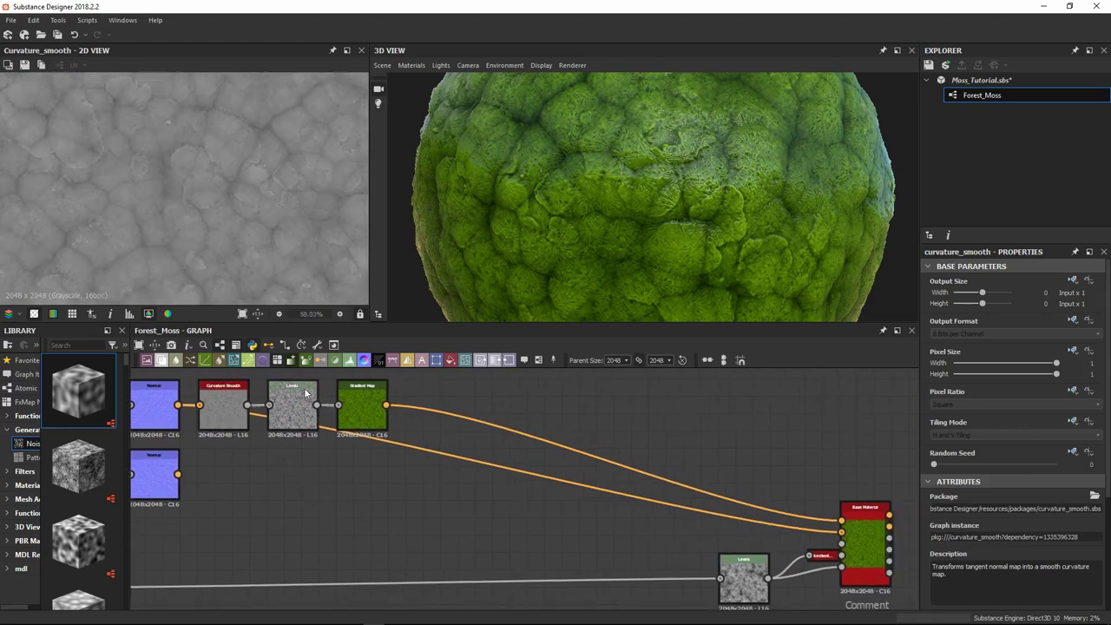
Add a second Levels node fed by Curvature Smooth below the existing Levels node, and preview Curvature Smooth again
key(space)
text(levels)
key(Return)
click(226, 413)
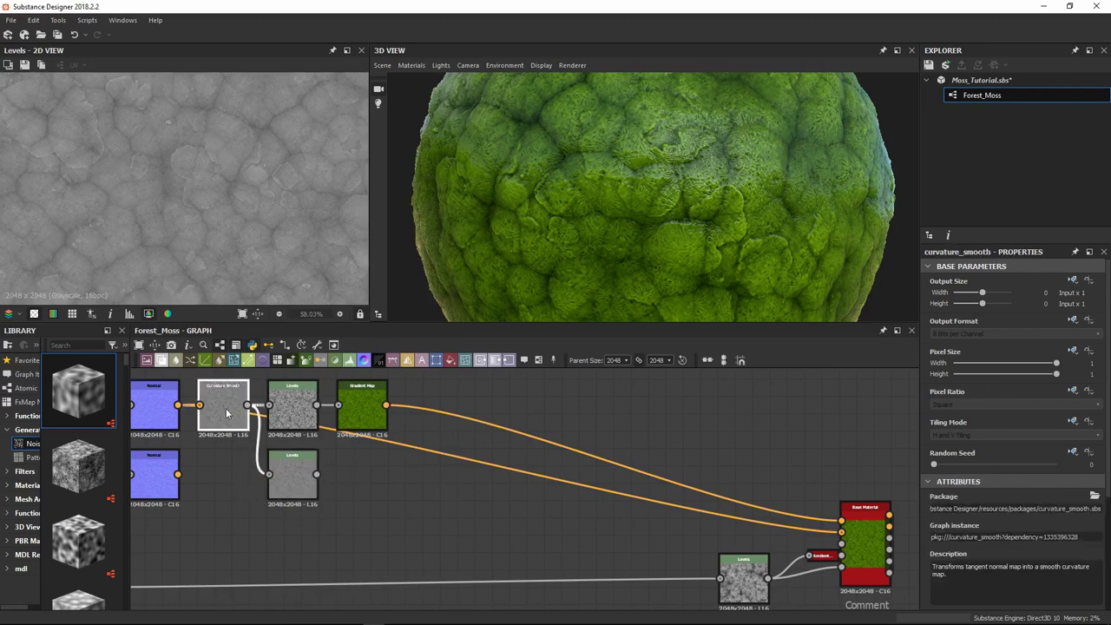
double_click(226, 408)
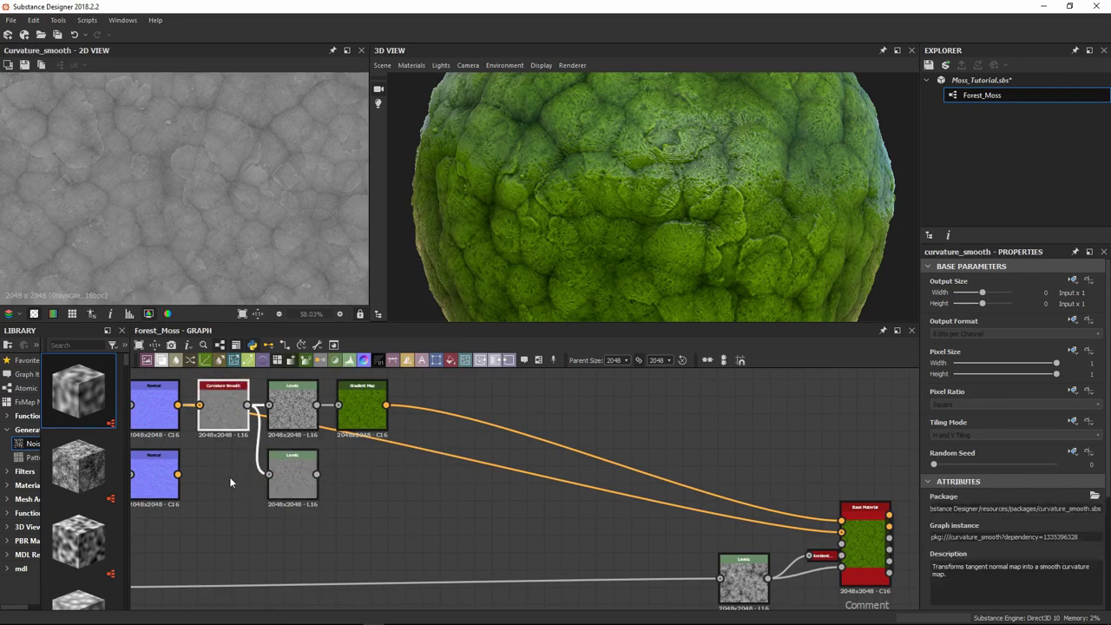
Connect the new lower Levels node's output to the Base Material's Roughness input
middle_drag(229, 477, 337, 508)
click(400, 456)
click(404, 527)
middle_drag(430, 537, 229, 460)
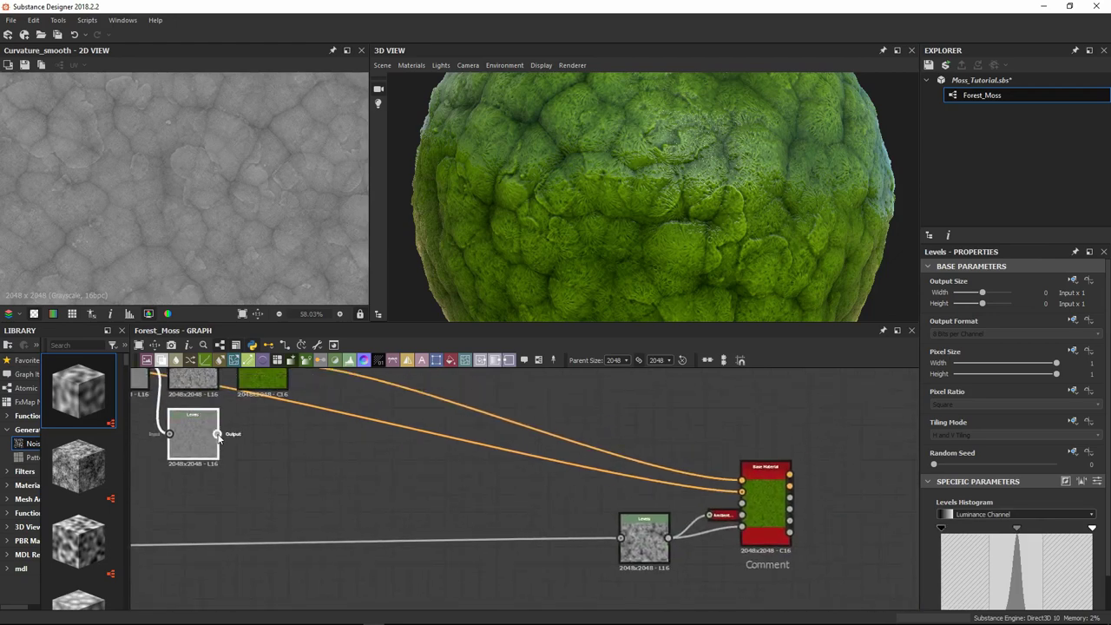
drag(217, 434, 741, 503)
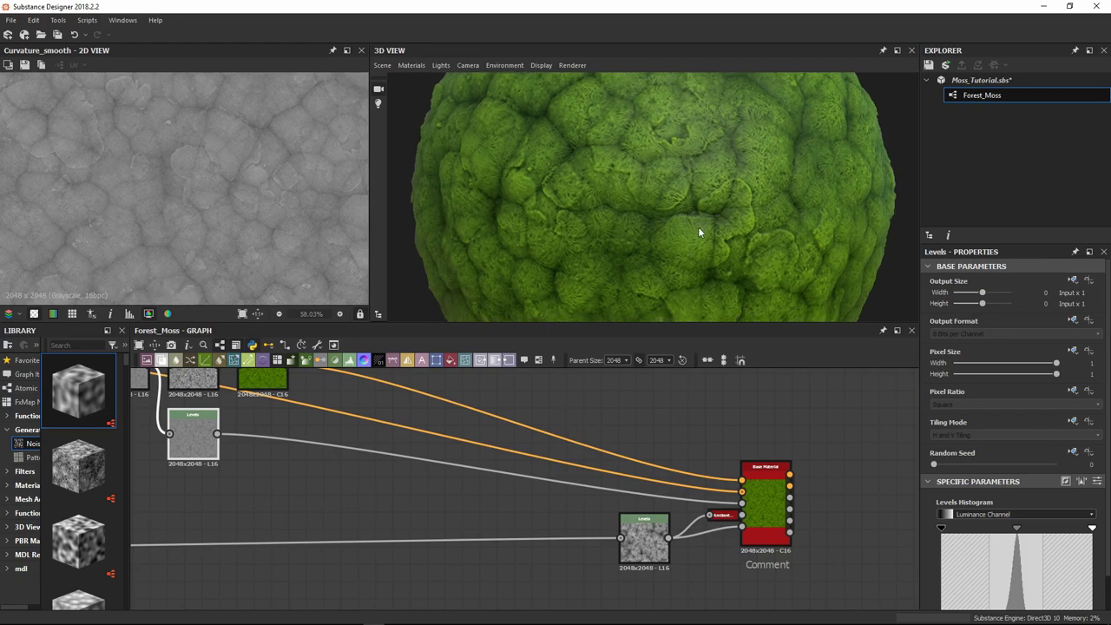
Raise the output black level of the lower Levels node that feeds the roughness
scroll(702, 207, down, 3)
scroll(946, 594, down, 1)
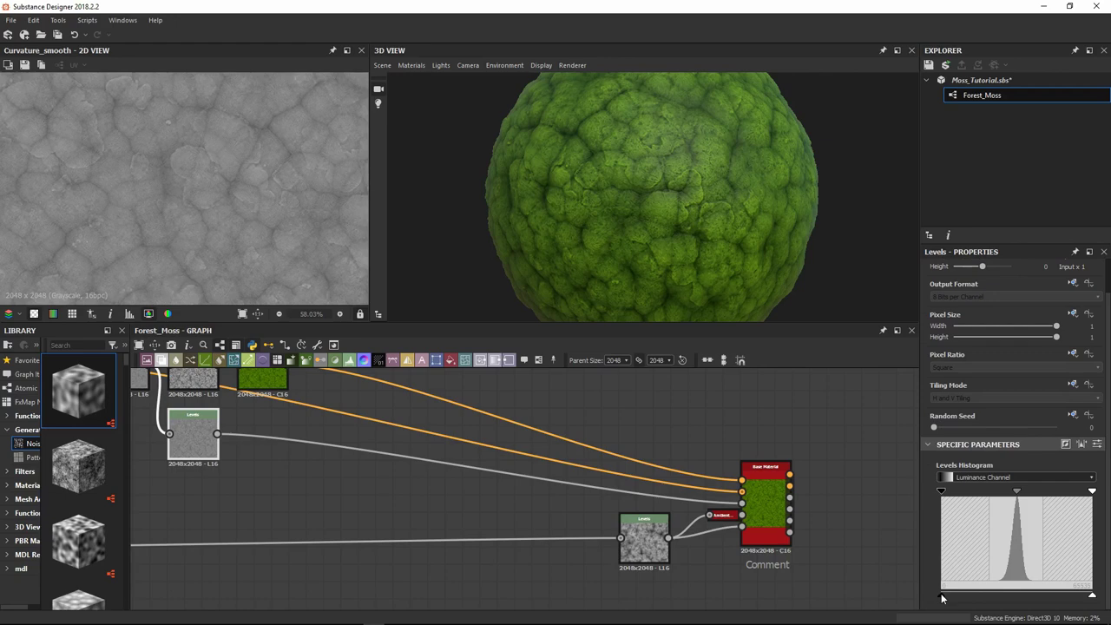
middle_drag(359, 449, 476, 460)
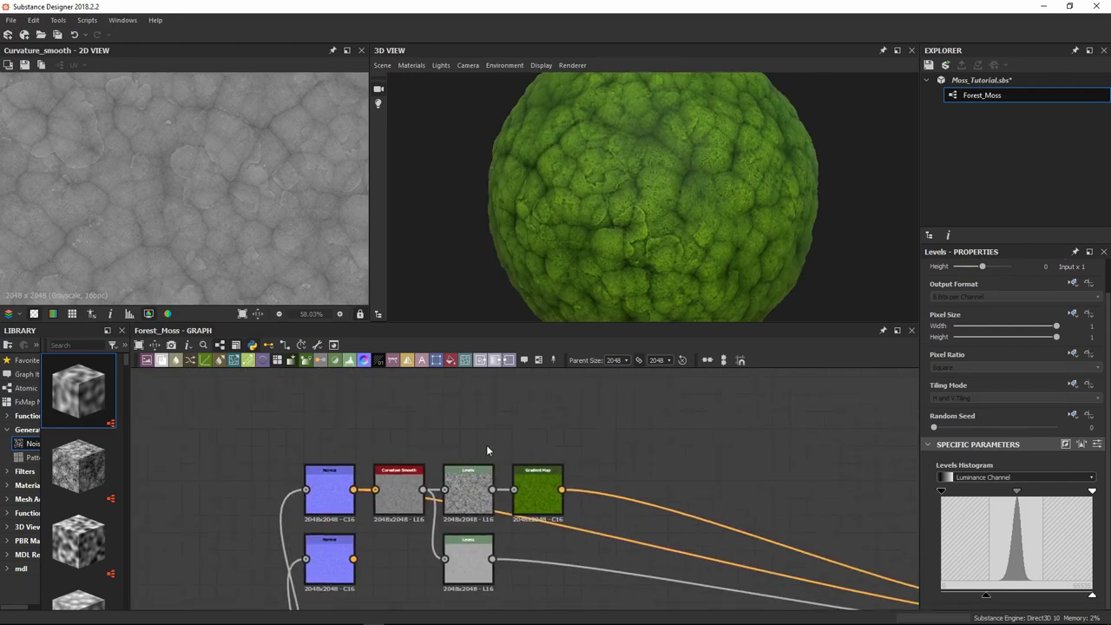
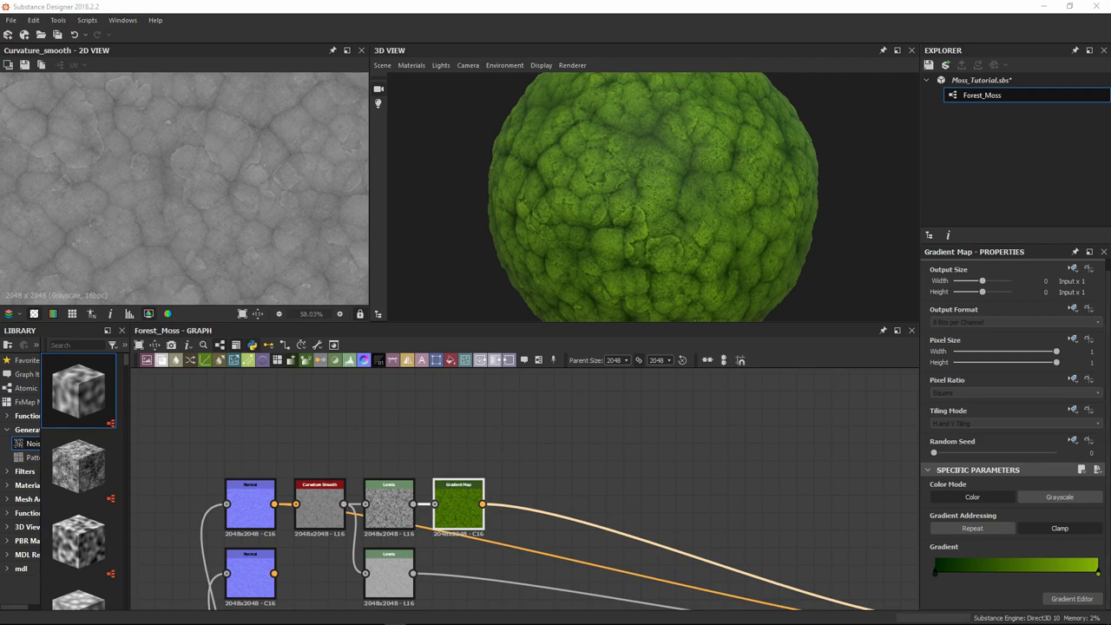
Add a Slope Blur Grayscale node and place it directly above the Gradient Map node
click(586, 448)
scroll(380, 478, up, 3)
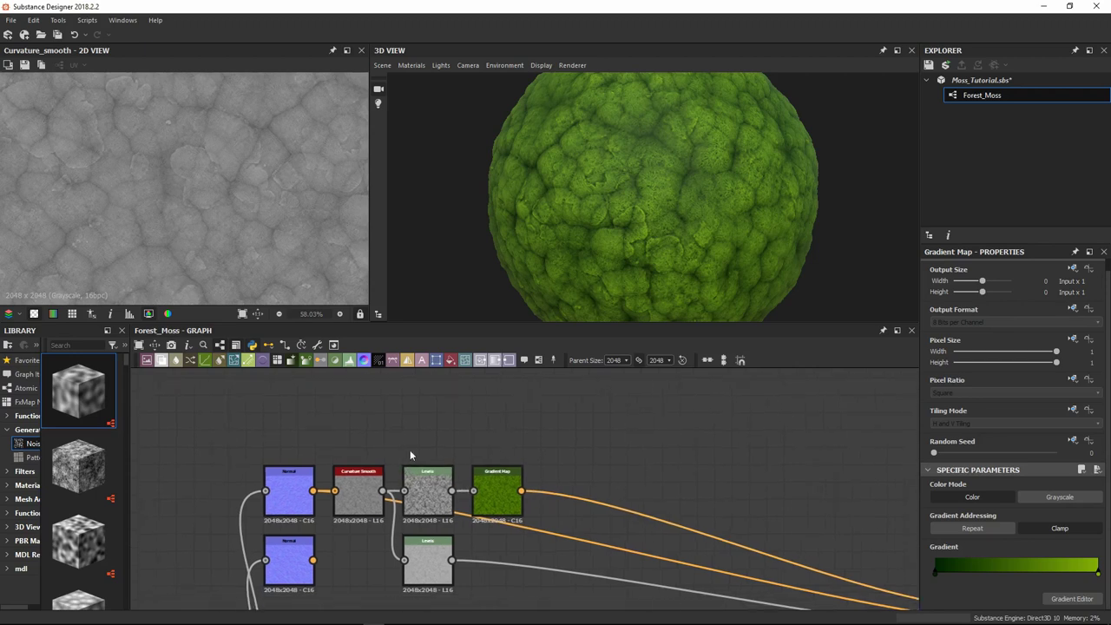
click(429, 499)
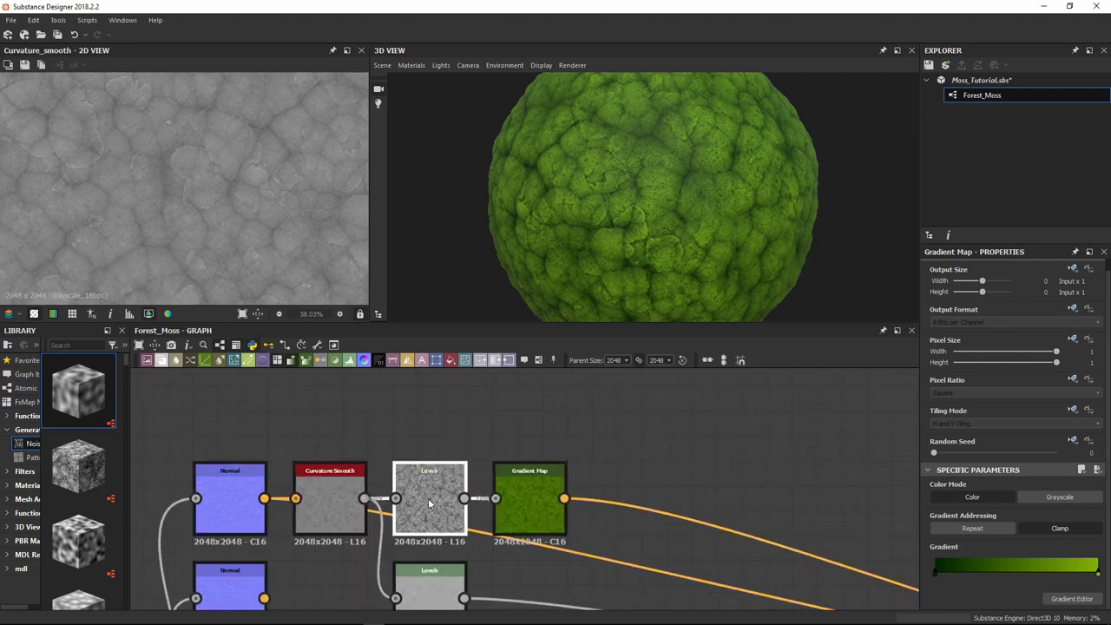
middle_drag(436, 402, 424, 452)
click(441, 490)
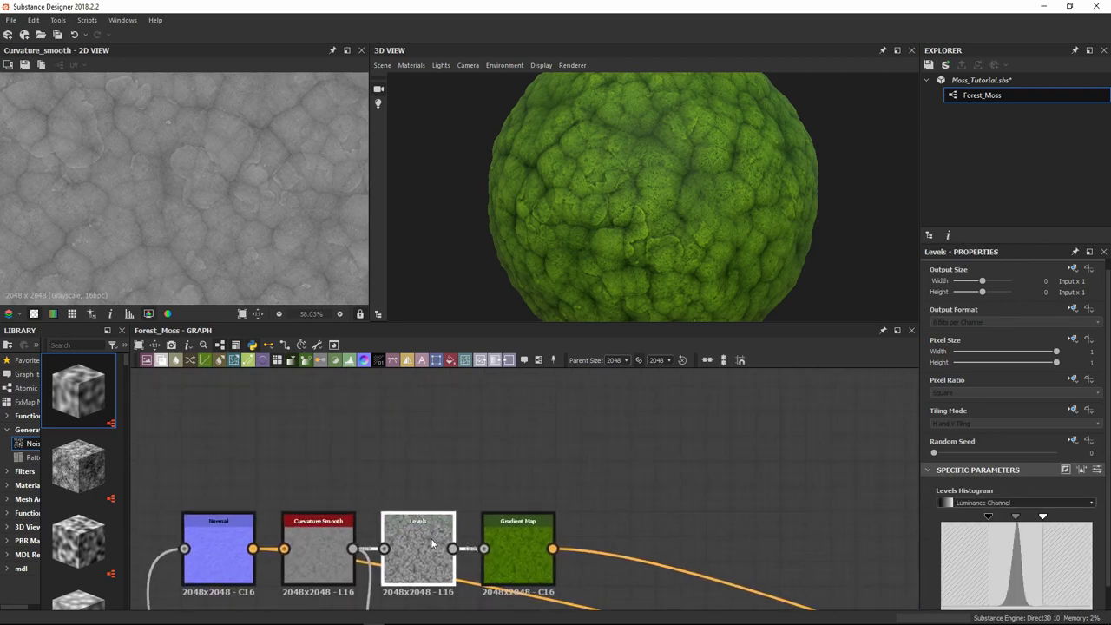
key(space)
text(slope)
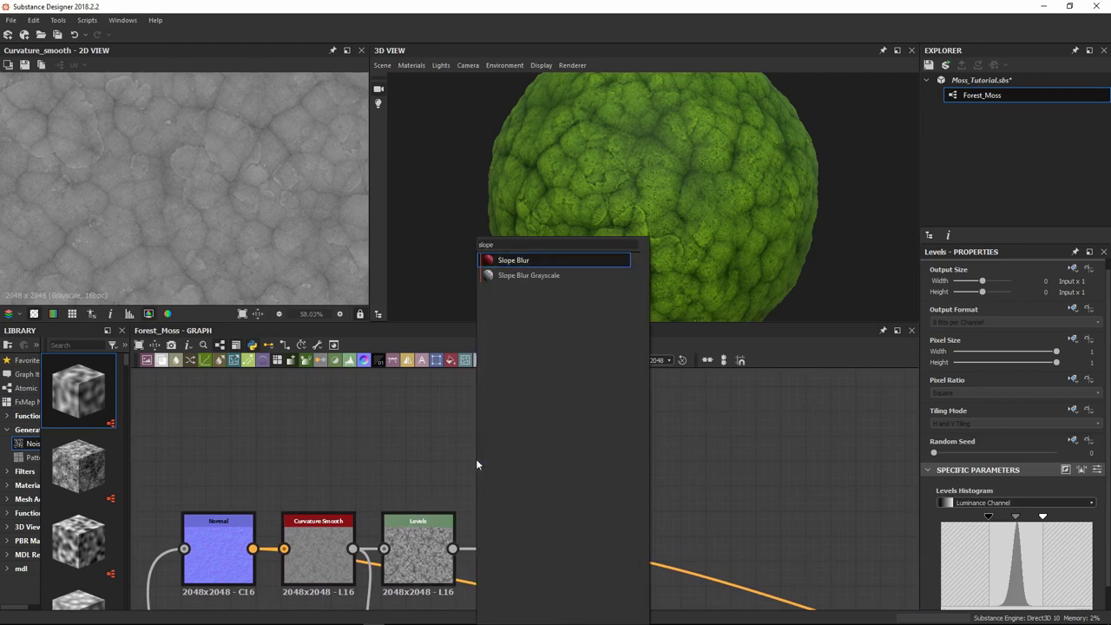
key(Down)
key(Return)
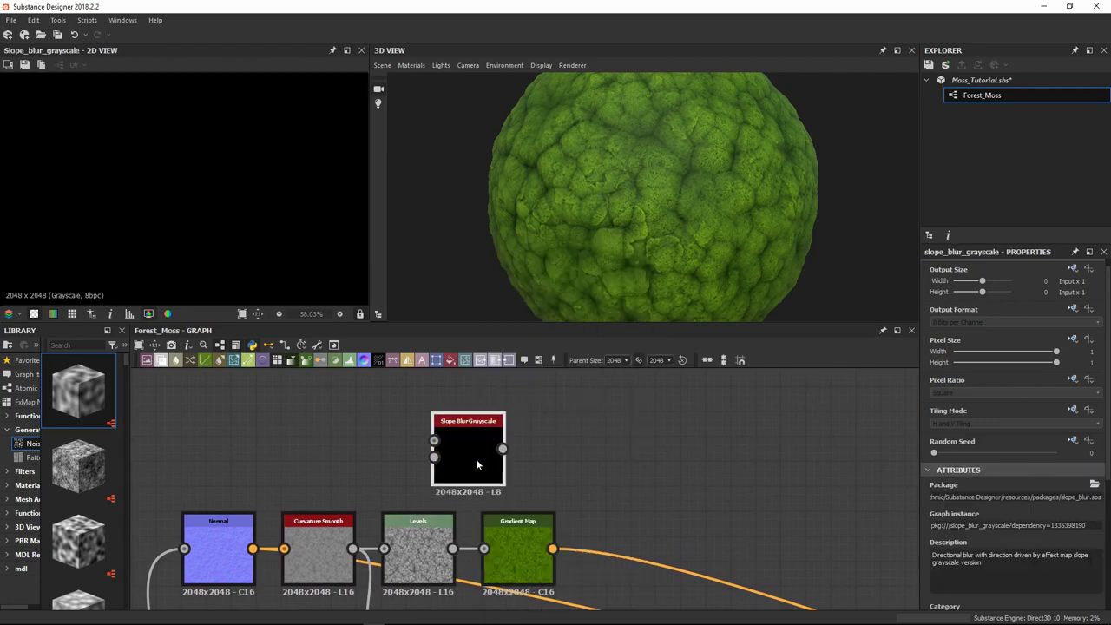
drag(476, 461, 528, 469)
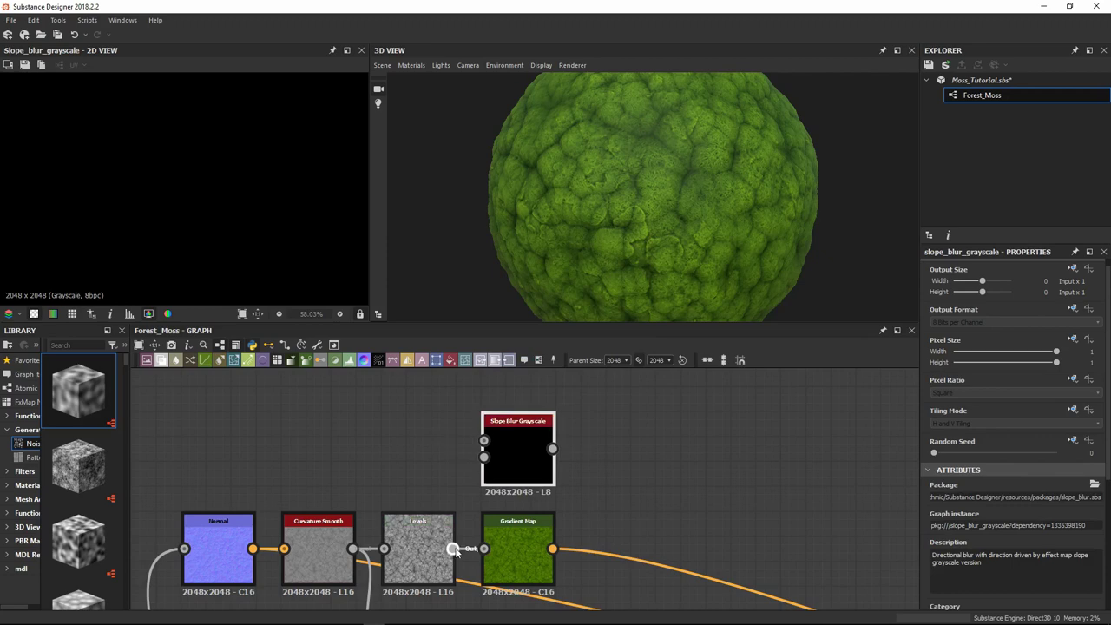
Connect the upper Levels output to the Slope Blur's Grayscale input and a new BnW Spots 2 noise to its Slope input
drag(453, 549, 485, 440)
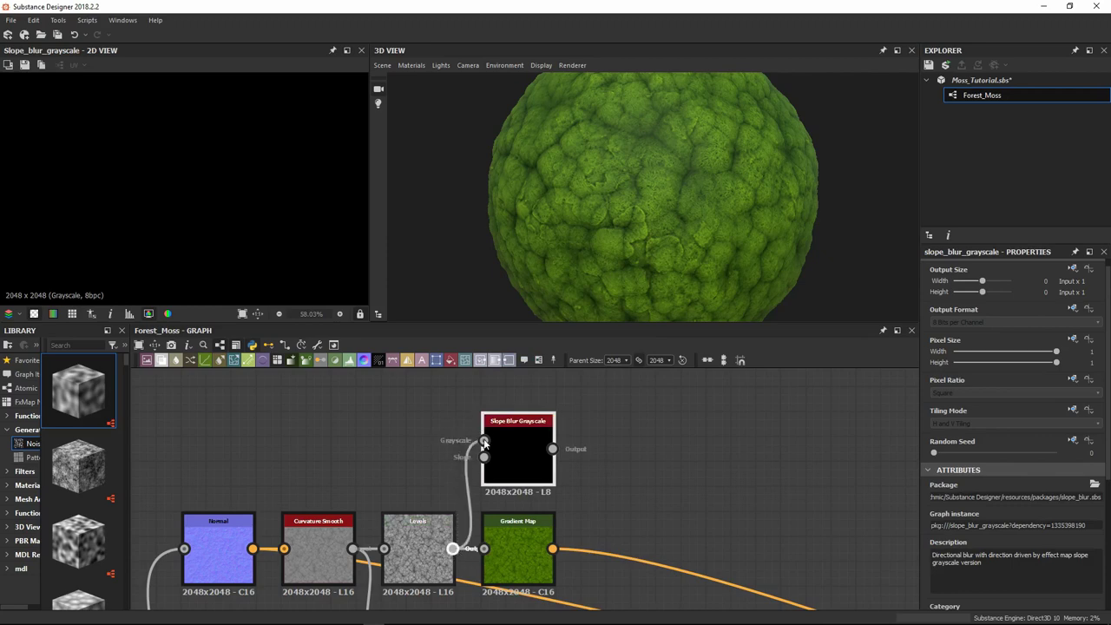
middle_drag(131, 432, 138, 432)
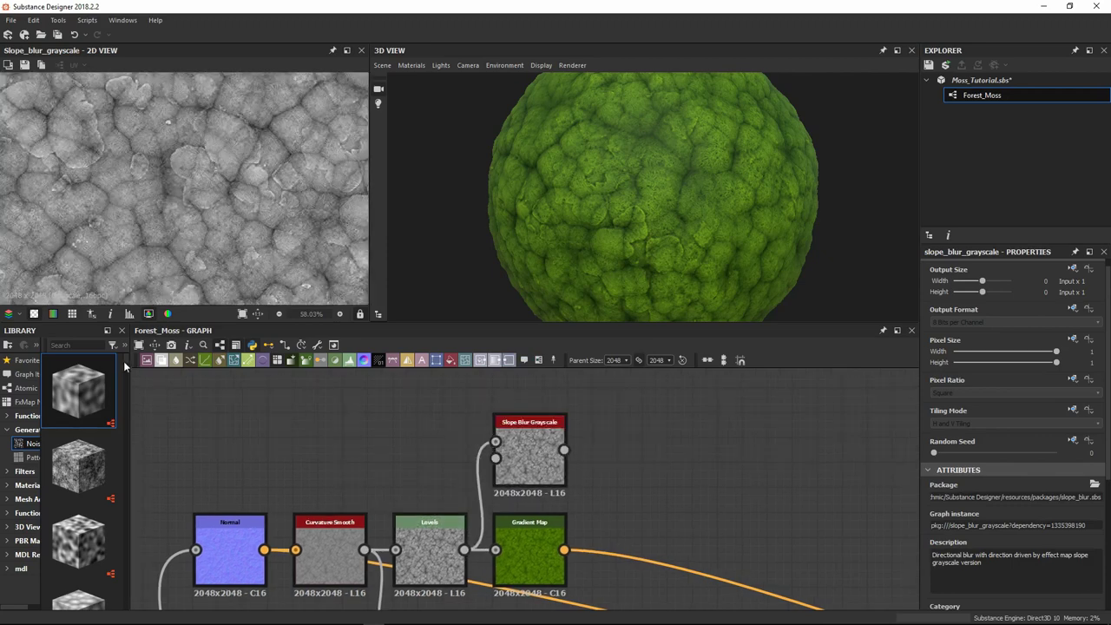
scroll(89, 466, down, 10)
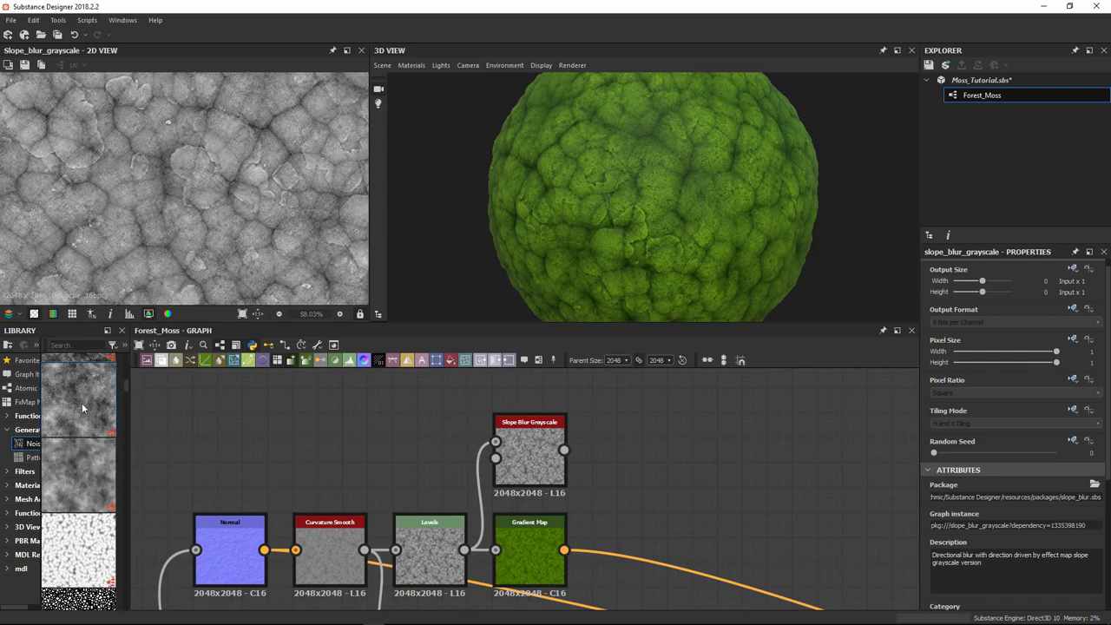
drag(82, 403, 495, 459)
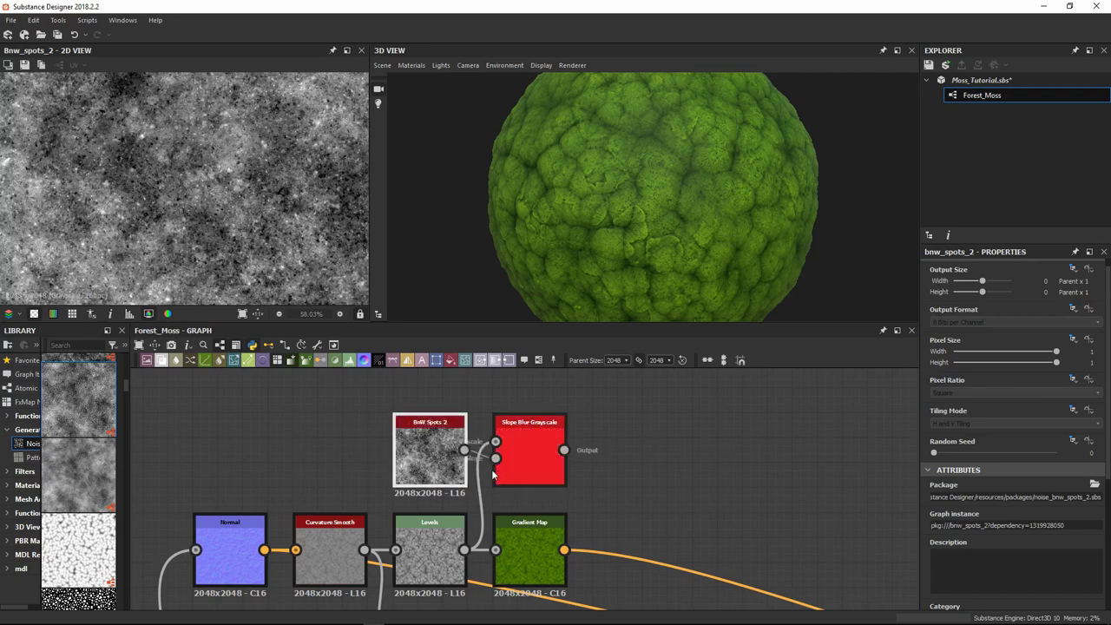
Preview the Slope Blur Grayscale node and set its Intensity to 0.05
scroll(521, 451, up, 3)
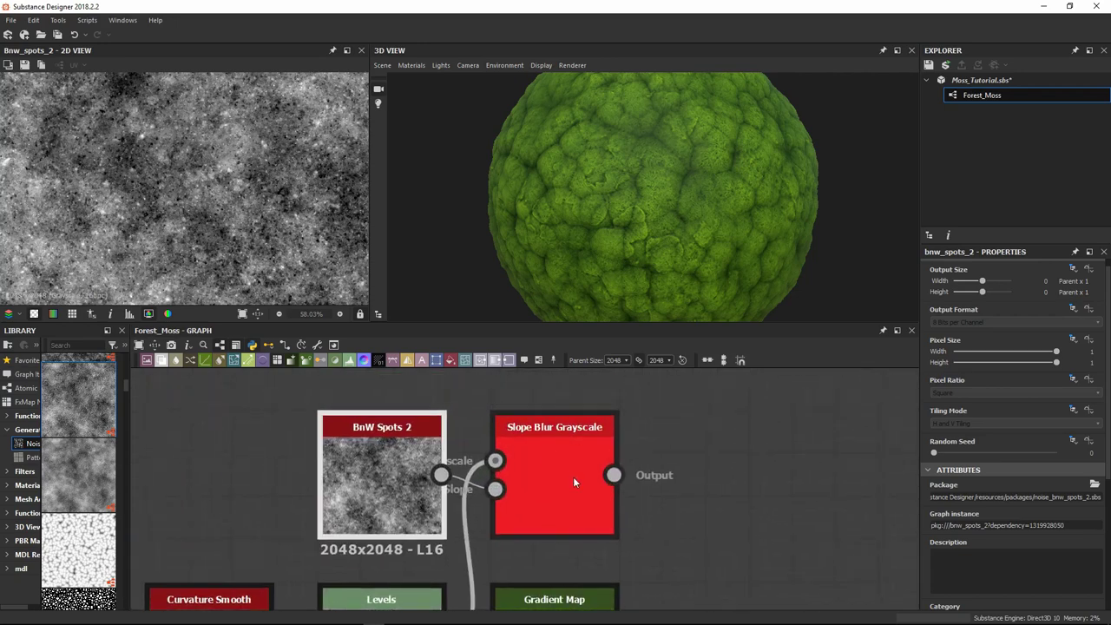
double_click(573, 477)
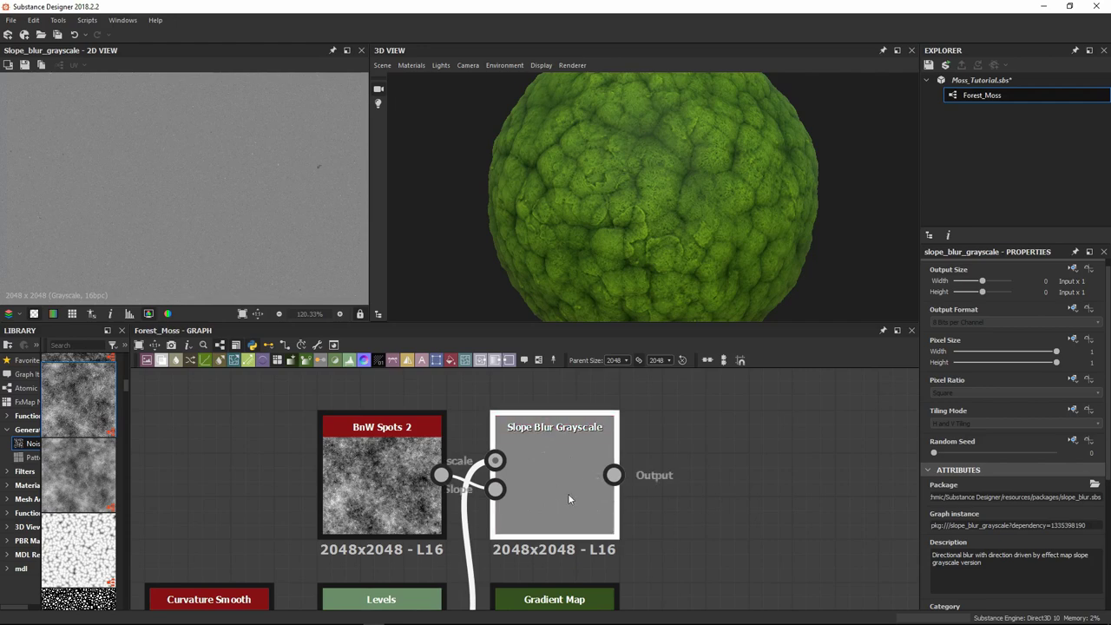
scroll(995, 475, down, 5)
drag(1010, 577, 936, 587)
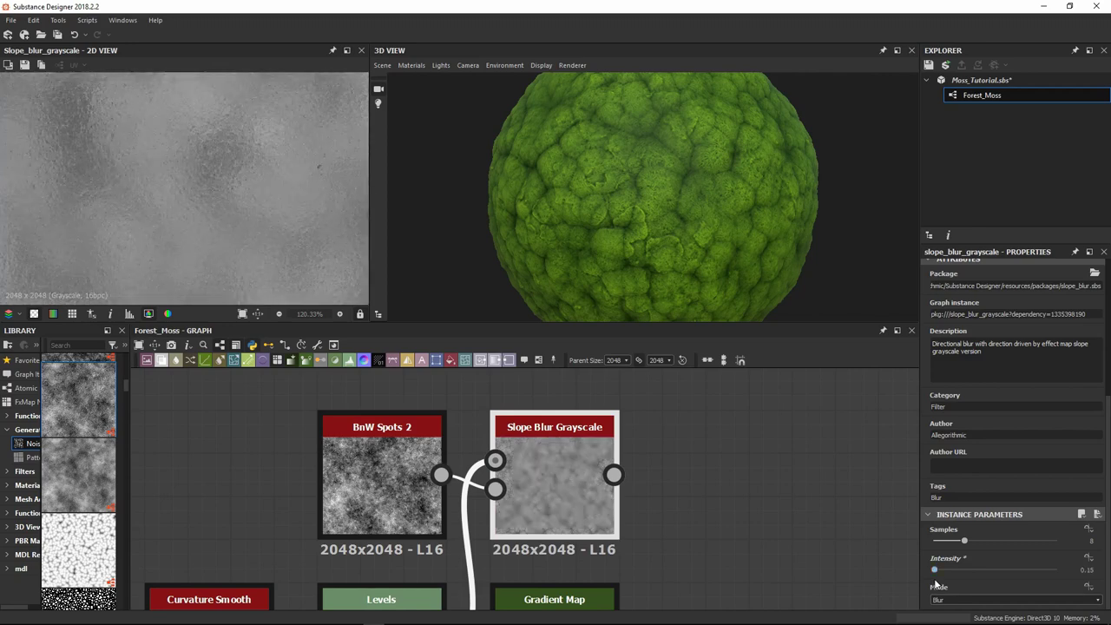
click(1085, 569)
key(BackSpace)
key(BackSpace)
text(05)
key(Return)
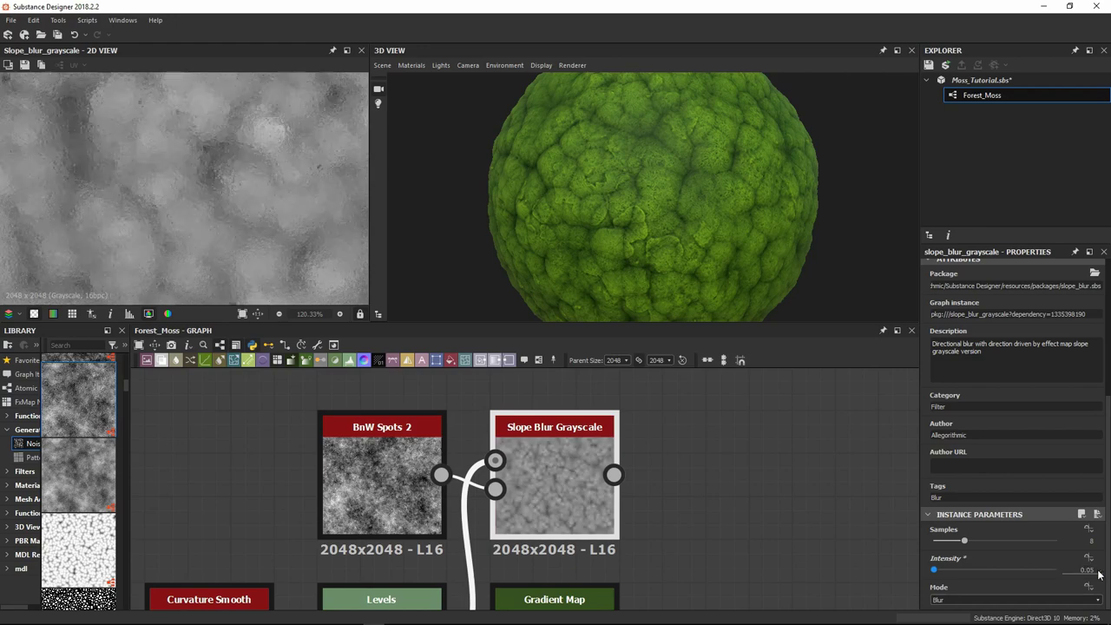
Examine the blurred result up close in the 2D view and set the Slope Blur's Samples to 5
scroll(167, 166, down, 6)
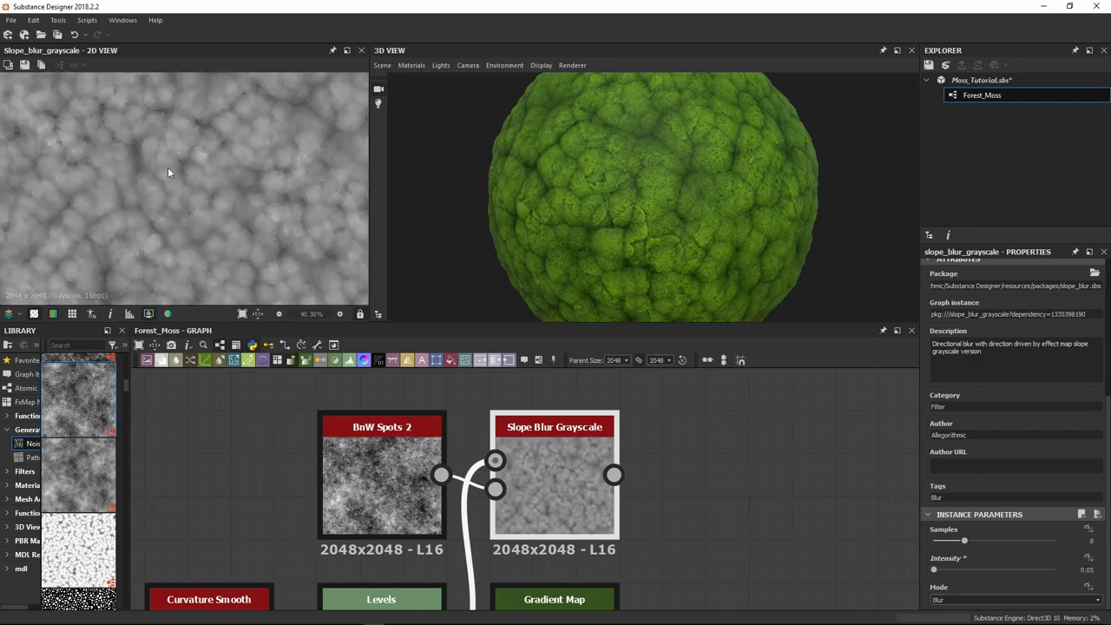
scroll(182, 180, up, 5)
scroll(185, 190, up, 5)
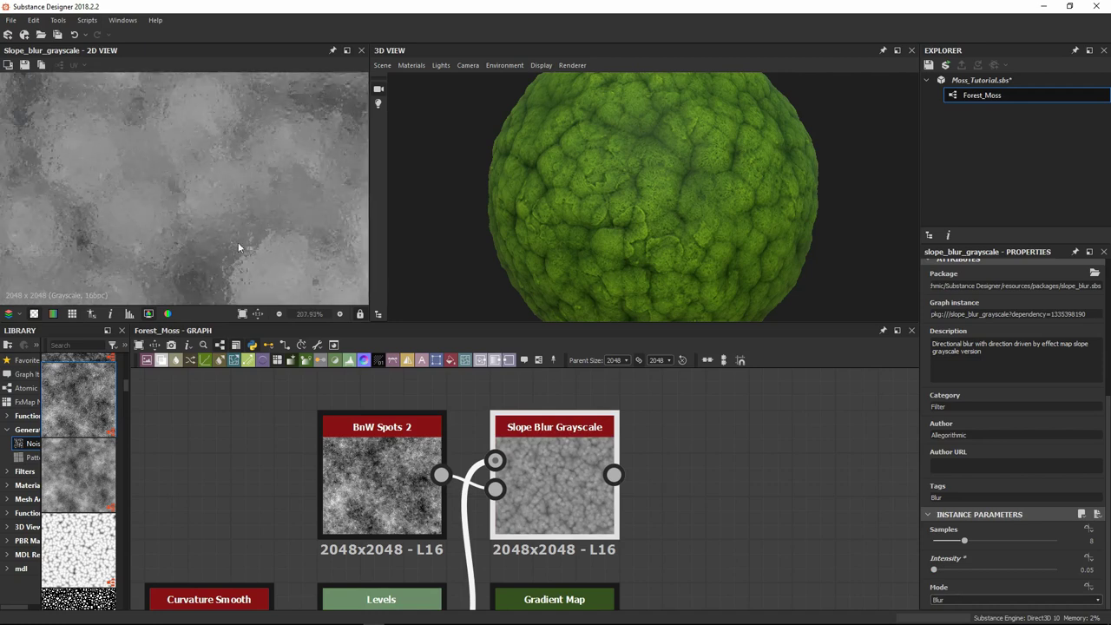
scroll(222, 196, down, 4)
scroll(237, 188, down, 1)
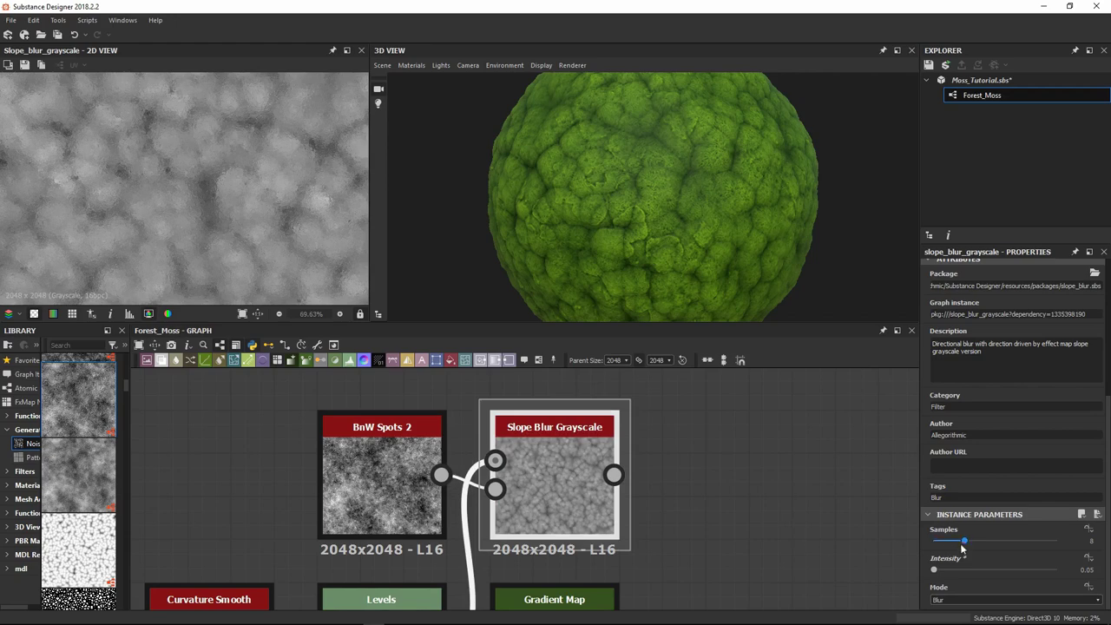
mouse_move(964, 541)
mouse_down()
mouse_move(943, 544)
mouse_move(969, 544)
mouse_move(954, 544)
mouse_up()
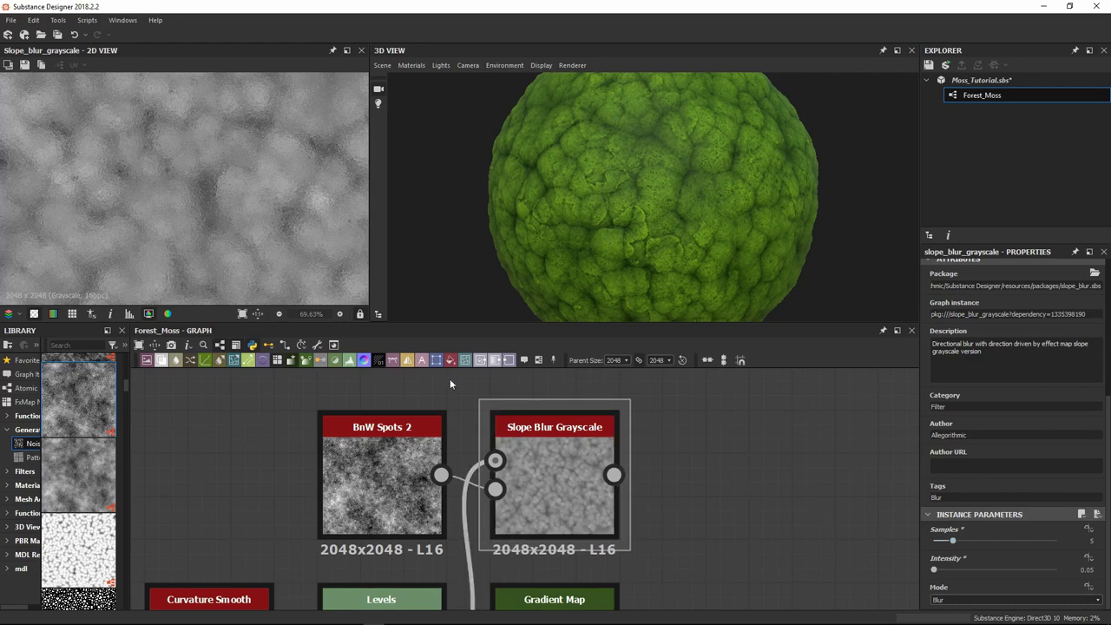
Duplicate the Gradient Map beside the Slope Blur Grayscale node, feed it from the Slope Blur output, and preview its colors
scroll(330, 203, down, 5)
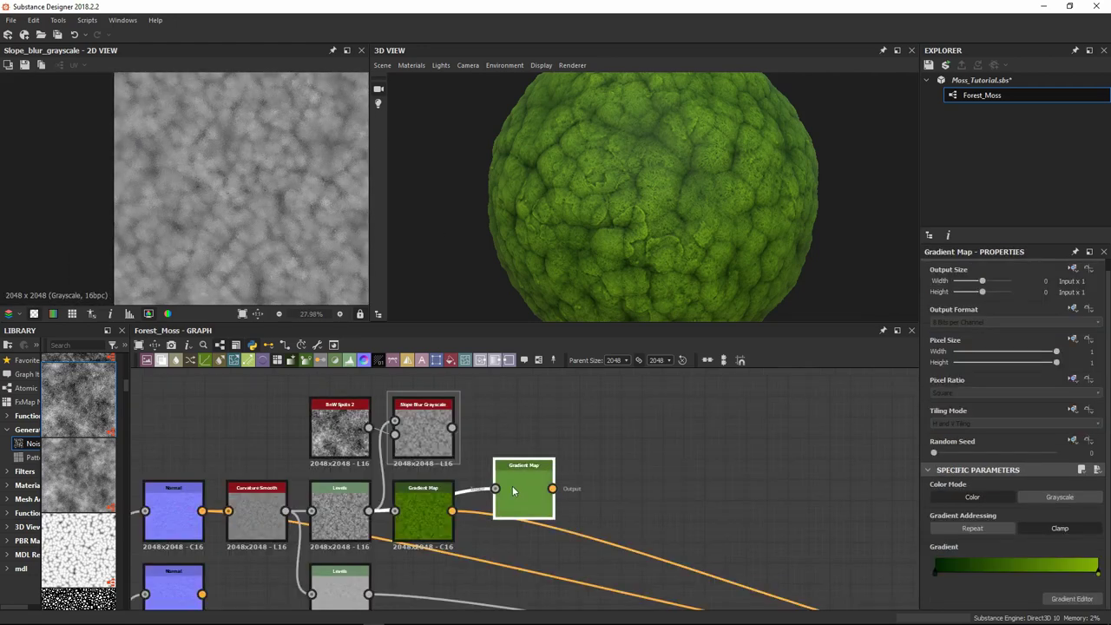
drag(513, 491, 502, 446)
double_click(520, 447)
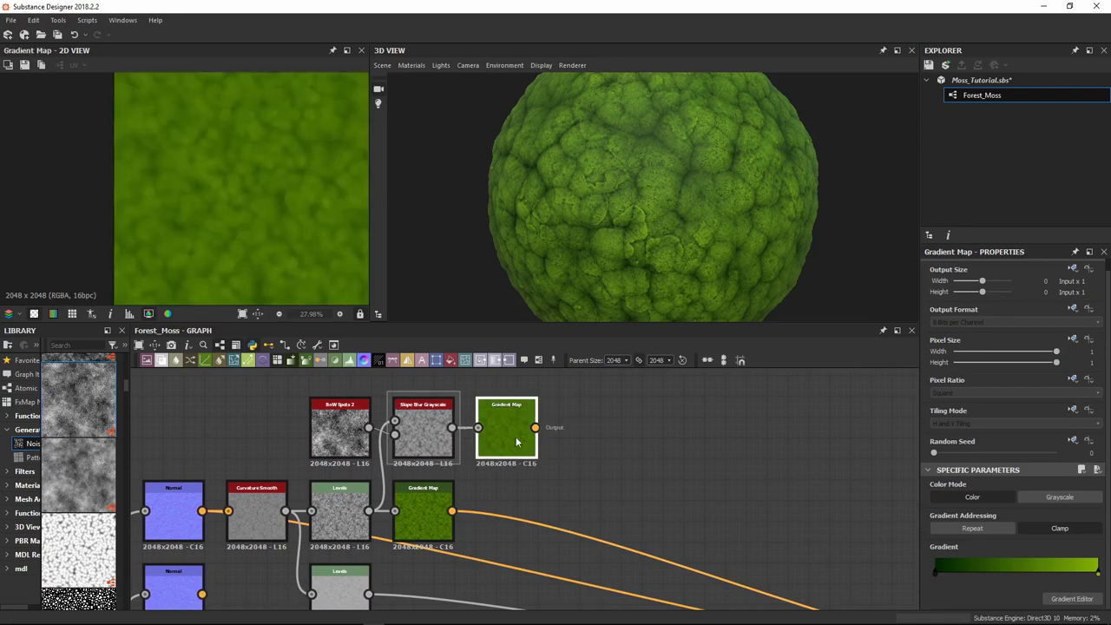
scroll(270, 205, up, 3)
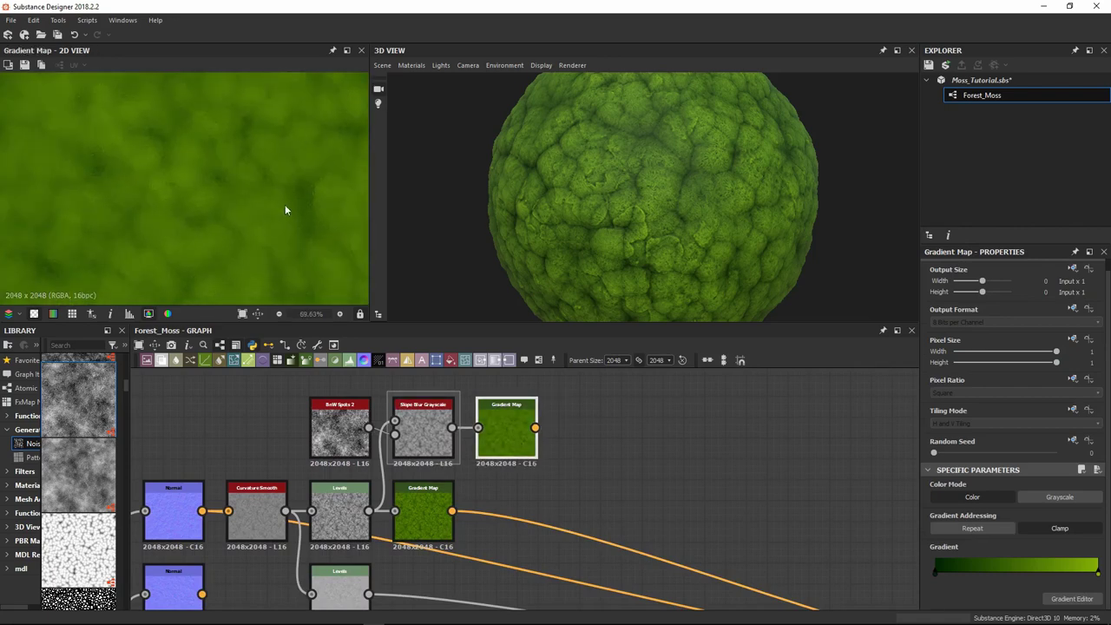
Add a Blend node with the original Gradient Map as Background and the duplicated Gradient Map as Foreground
middle_drag(636, 511, 563, 499)
click(363, 505)
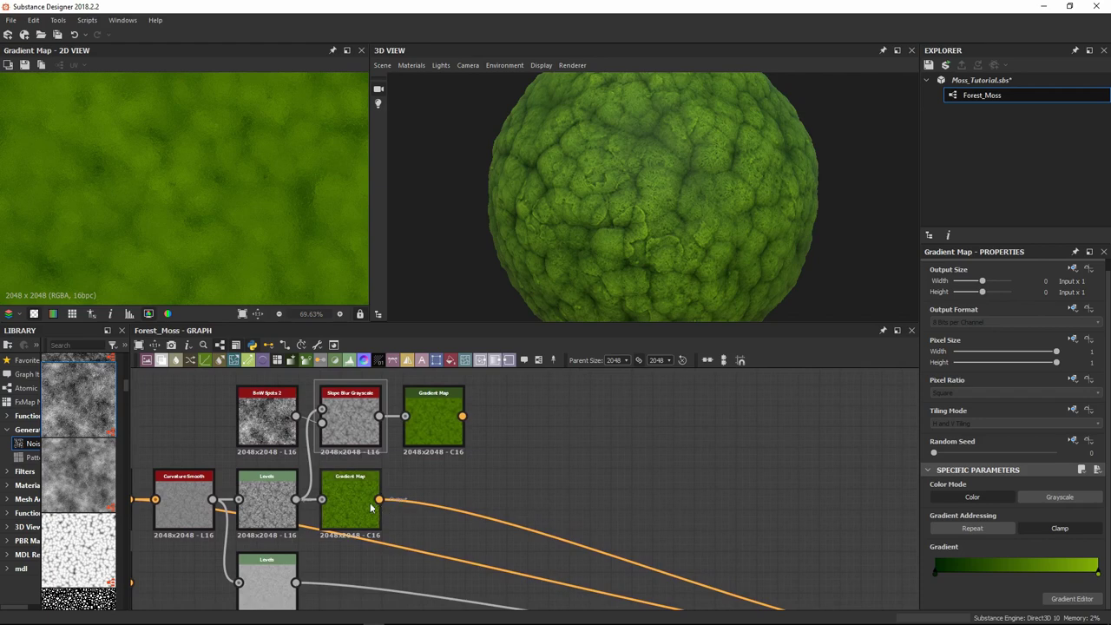
click(162, 360)
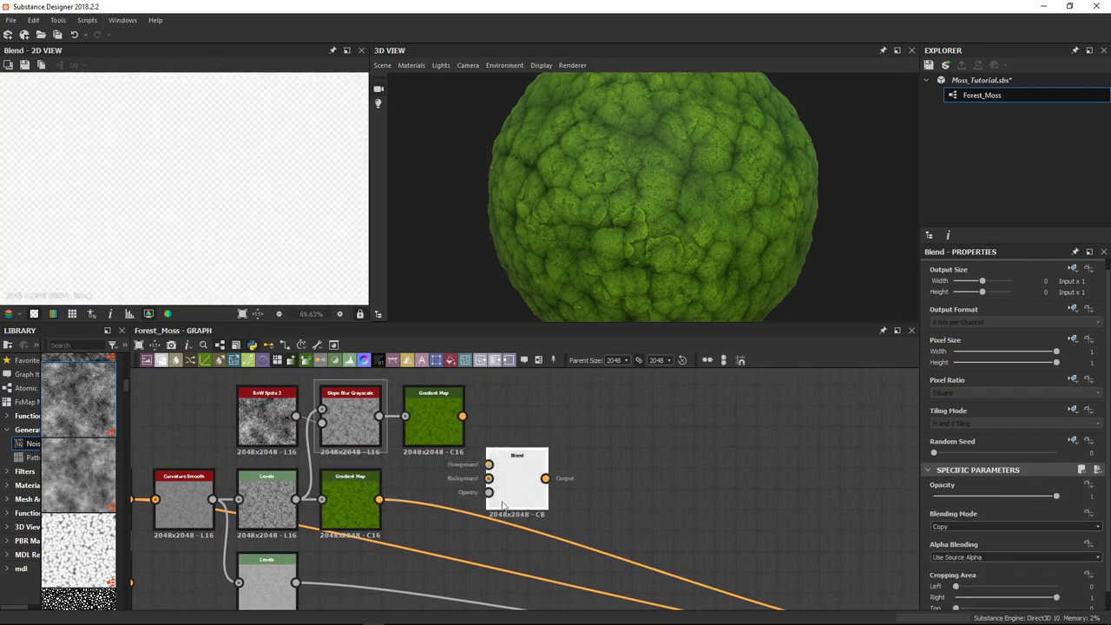
drag(379, 500, 491, 482)
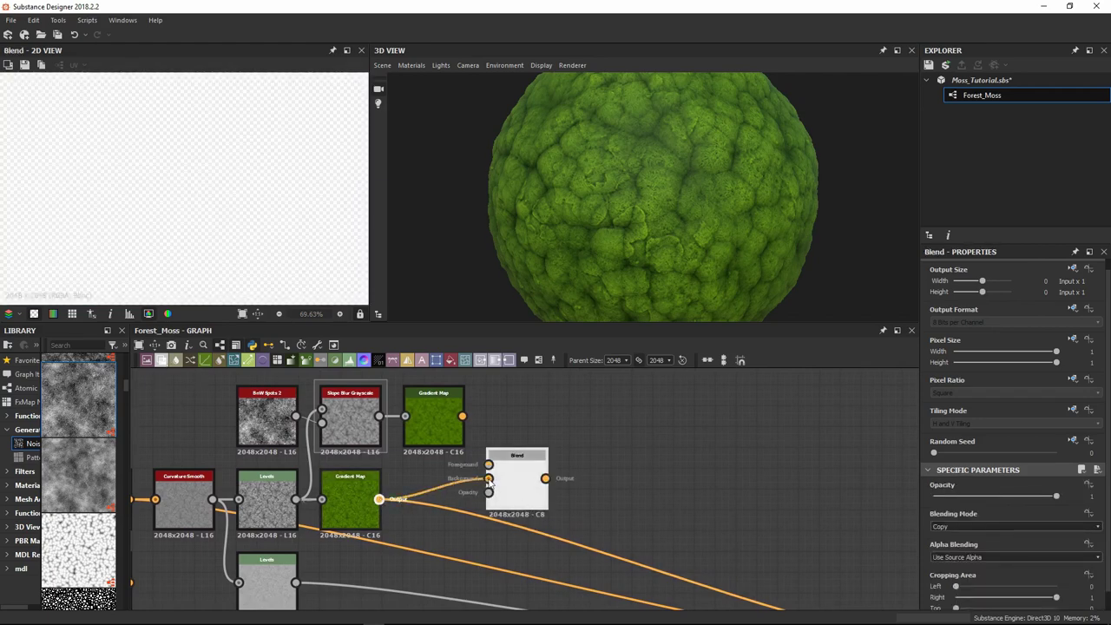
drag(462, 416, 548, 477)
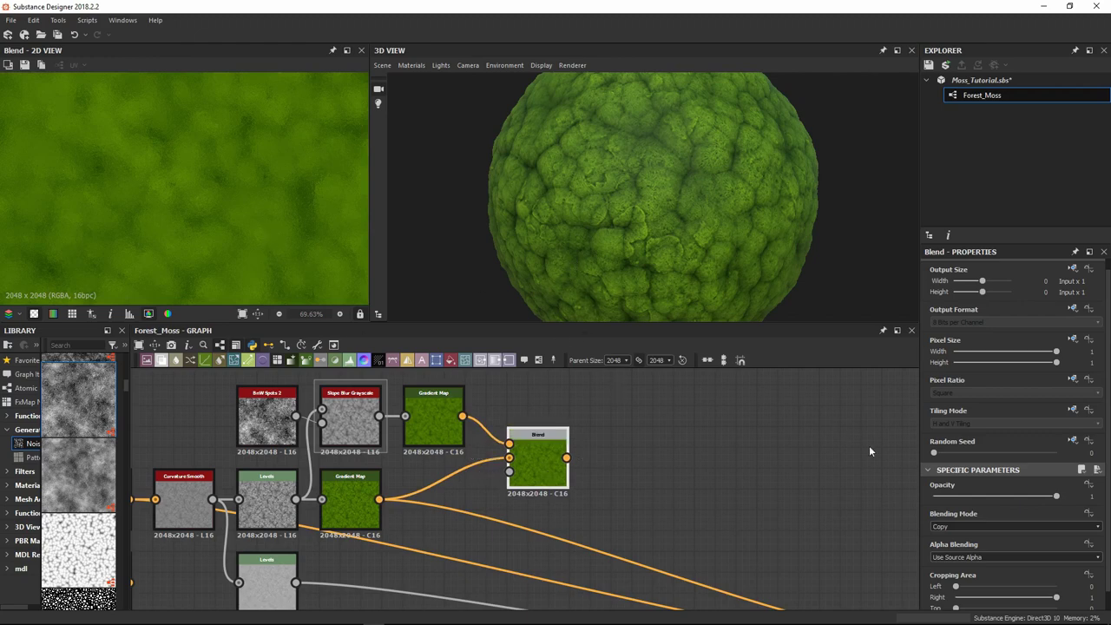
Set the new Blend node's Blending Mode to Overlay
click(972, 527)
scroll(972, 528, down, 1)
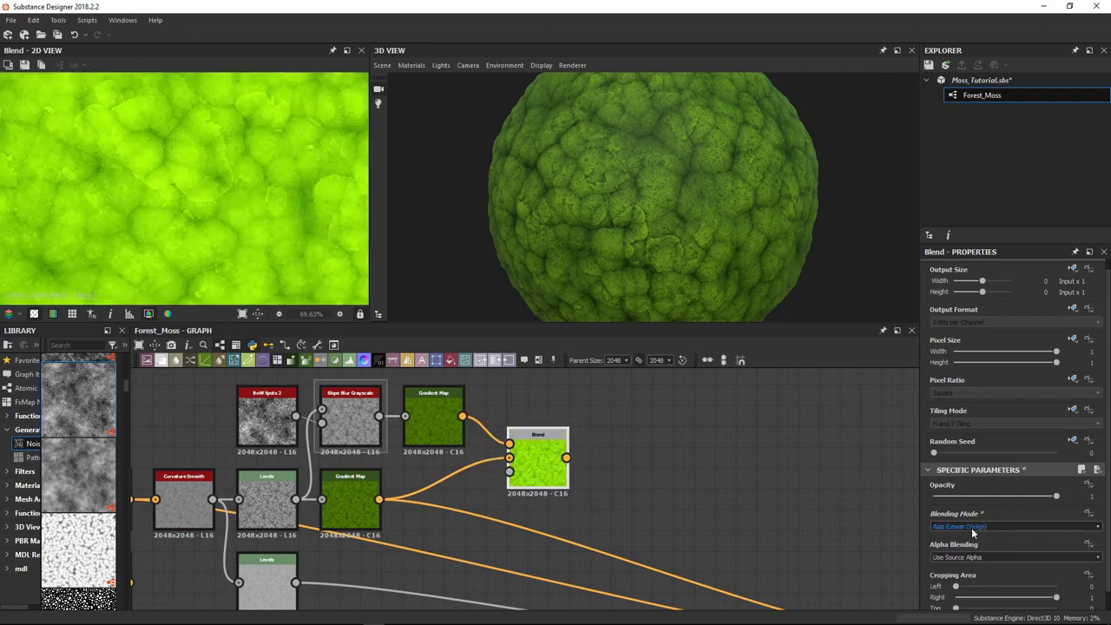
scroll(973, 527, down, 1)
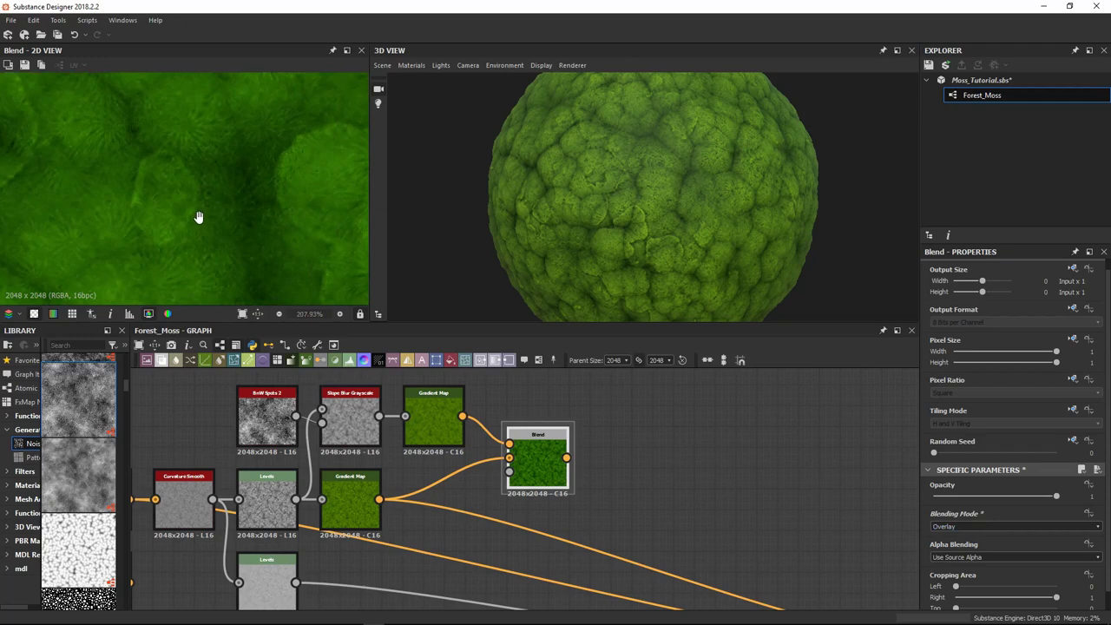
Examine the blended moss color in the 2D view, both up close and across the whole texture
middle_drag(198, 218, 230, 162)
scroll(257, 187, up, 4)
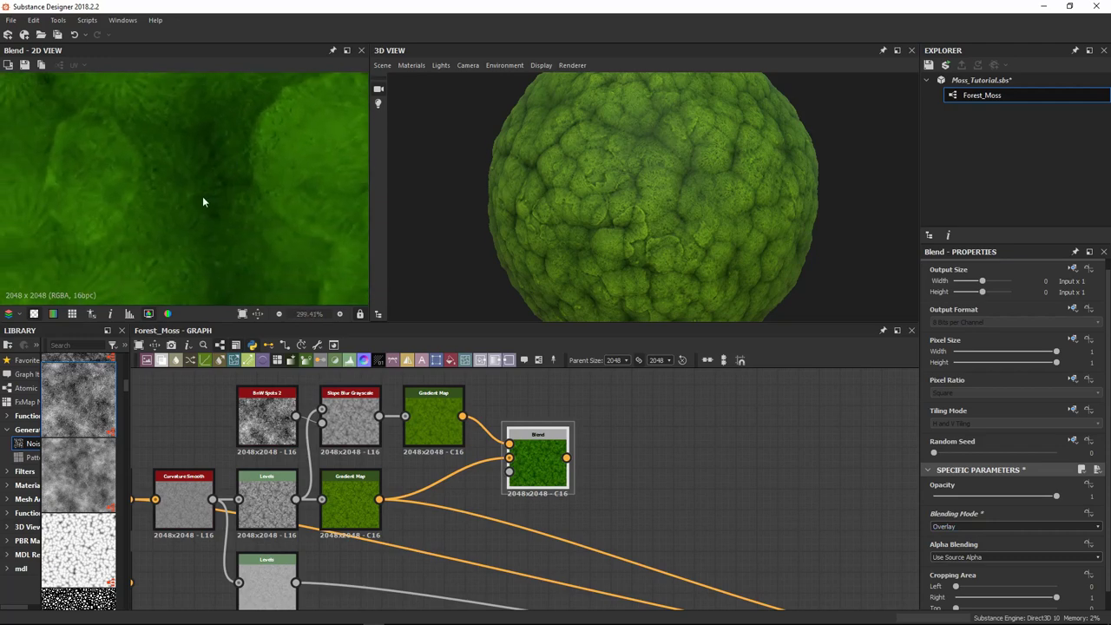
middle_drag(203, 197, 245, 246)
scroll(245, 246, down, 2)
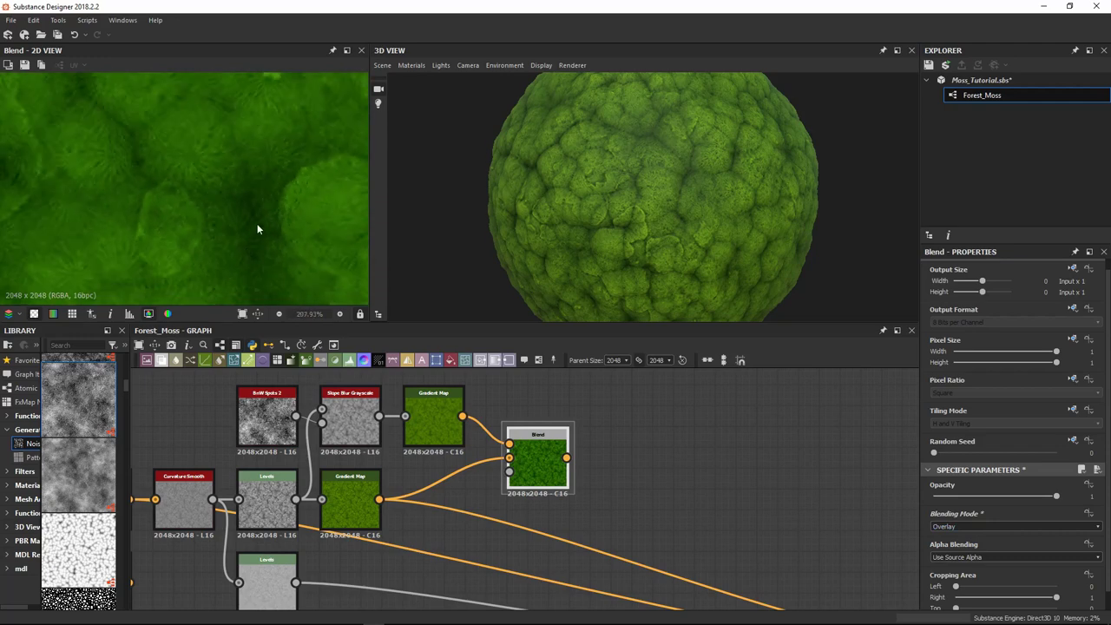
scroll(257, 230, up, 2)
middle_drag(257, 229, 240, 187)
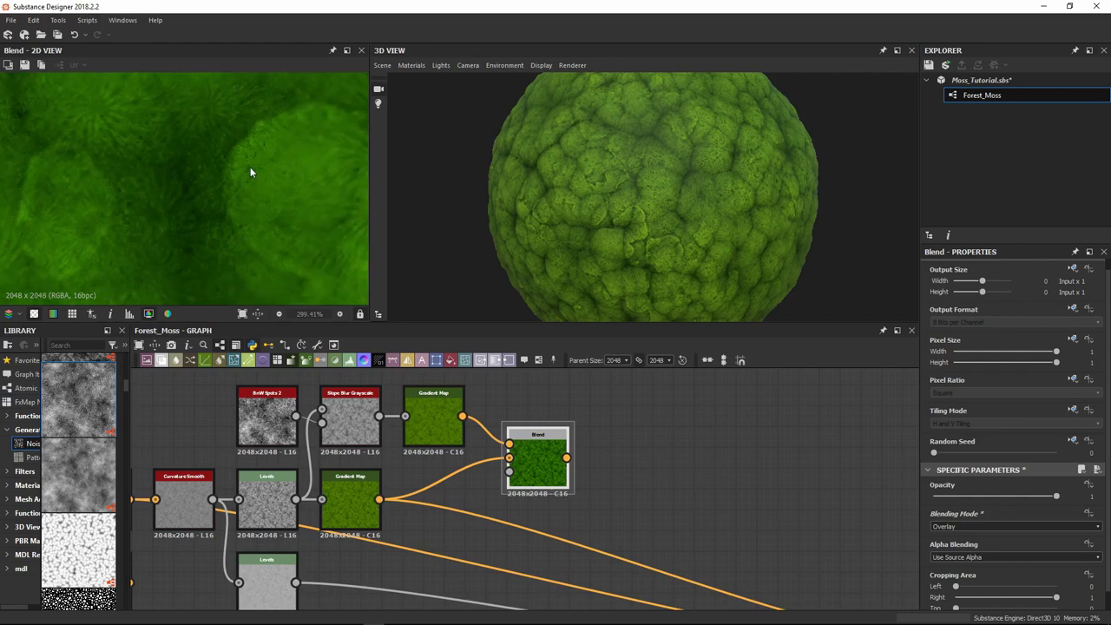
scroll(278, 186, up, 3)
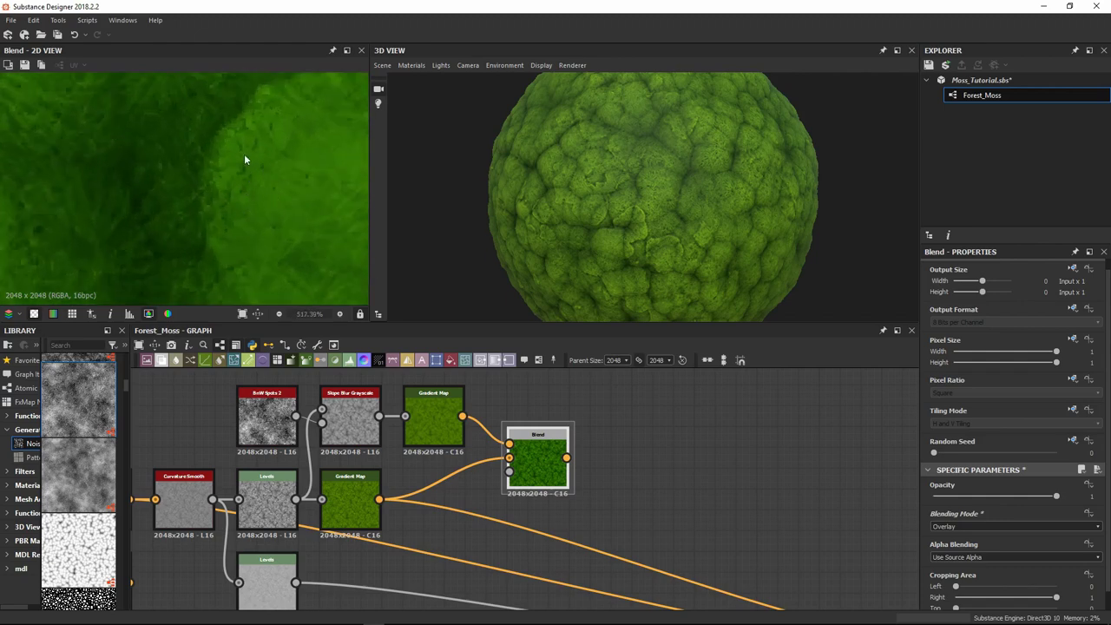
middle_drag(273, 127, 228, 163)
scroll(218, 251, down, 11)
scroll(328, 180, up, 1)
scroll(328, 181, down, 2)
scroll(228, 164, down, 6)
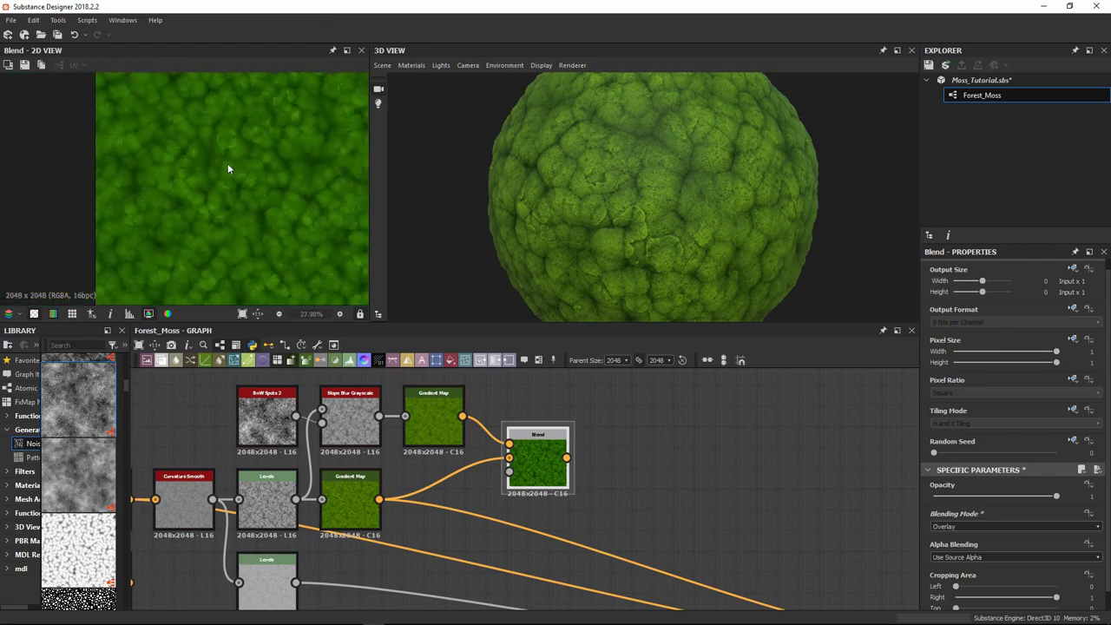
Connect the Overlay Blend node's output to the Base Material's base color input in place of the Gradient Map and check the result in 3D
scroll(263, 221, up, 3)
middle_drag(624, 472, 325, 372)
middle_drag(376, 405, 405, 439)
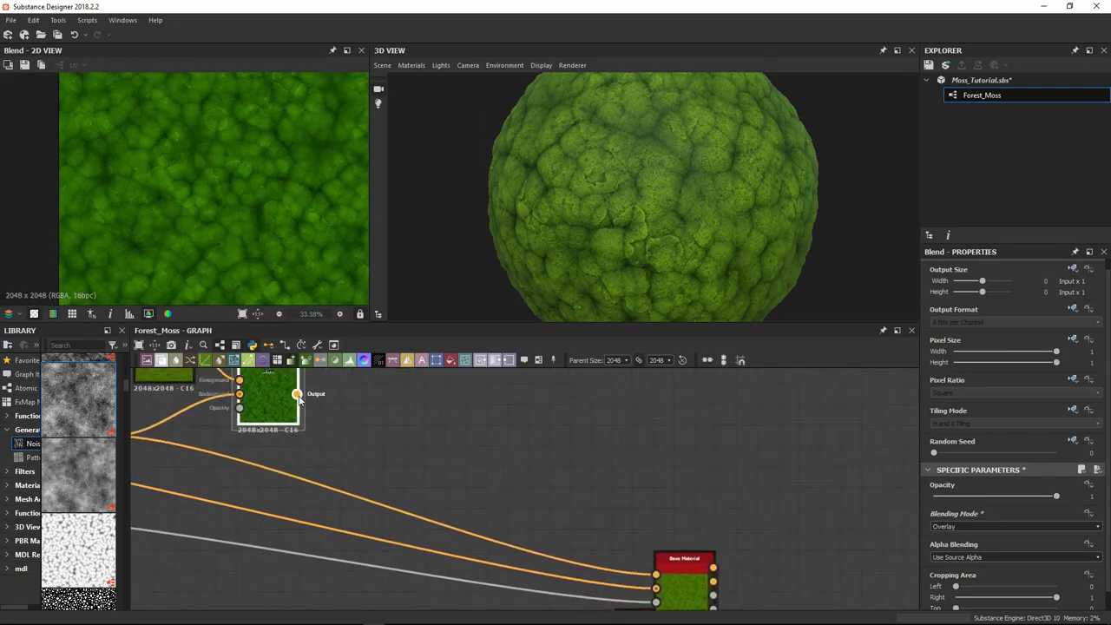
drag(297, 395, 656, 574)
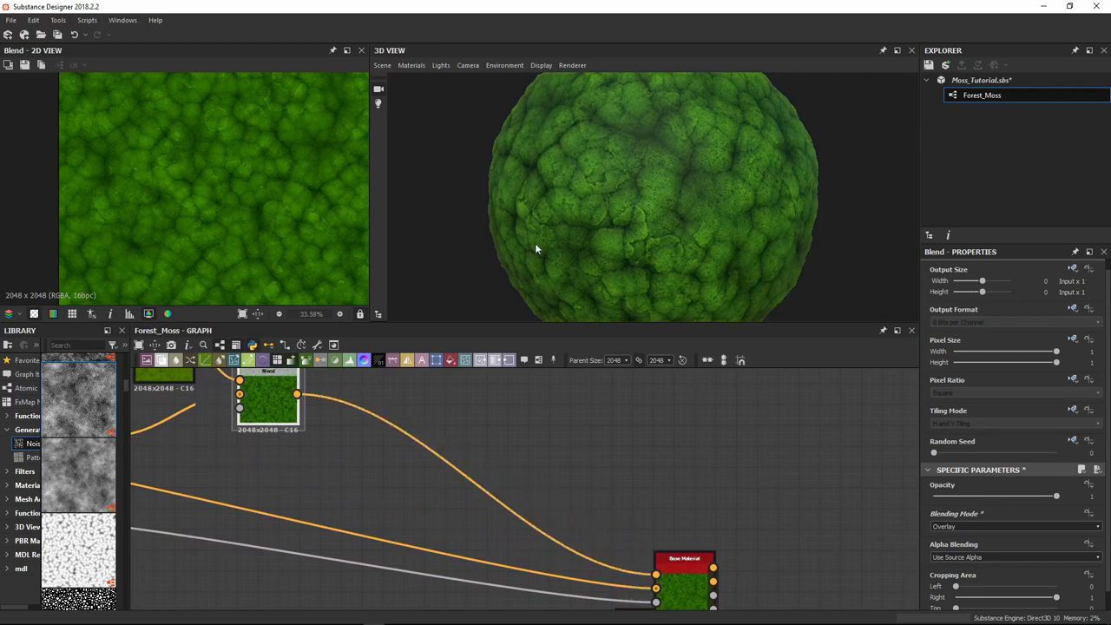
middle_drag(439, 426, 614, 488)
scroll(644, 191, up, 2)
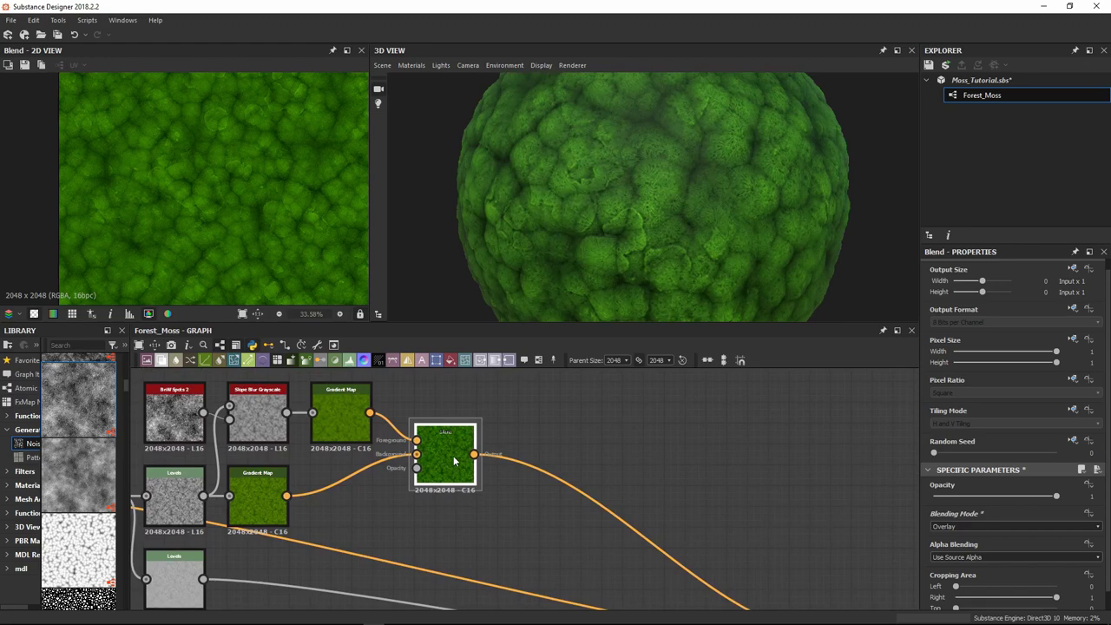
Set the end key of the upper Gradient Map's gradient to a muted light green, #95ae4b
click(347, 422)
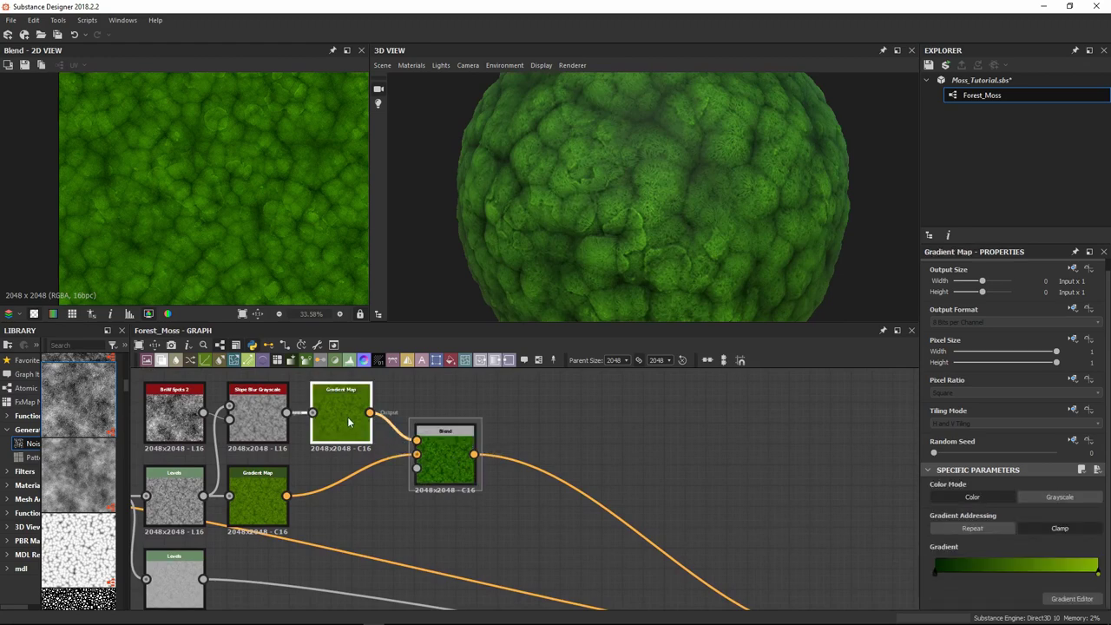
click(1072, 599)
click(955, 306)
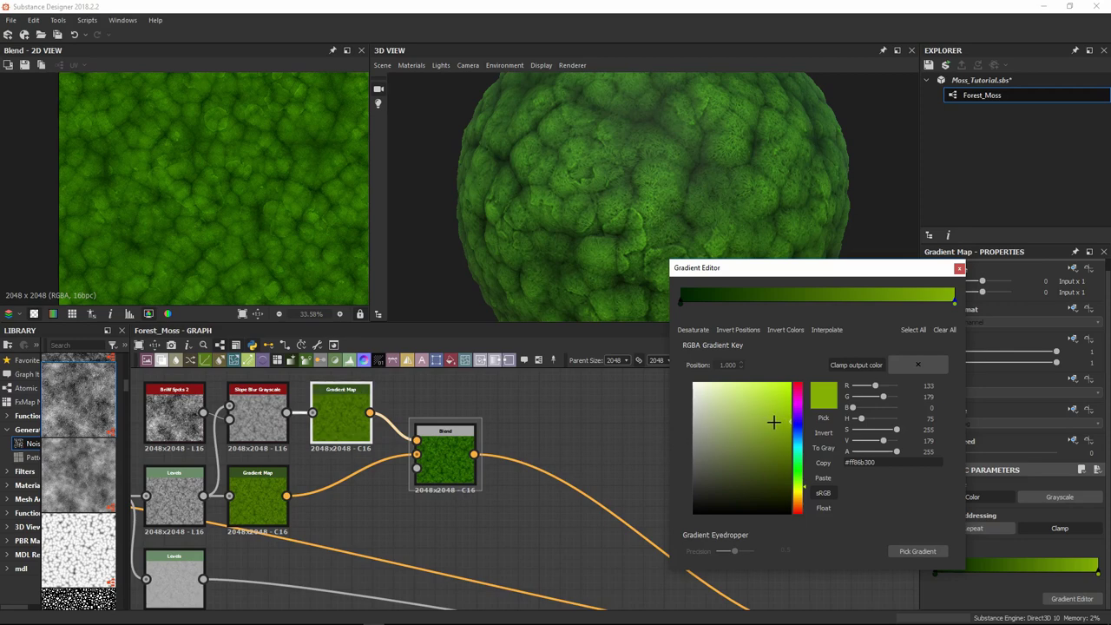
click(749, 423)
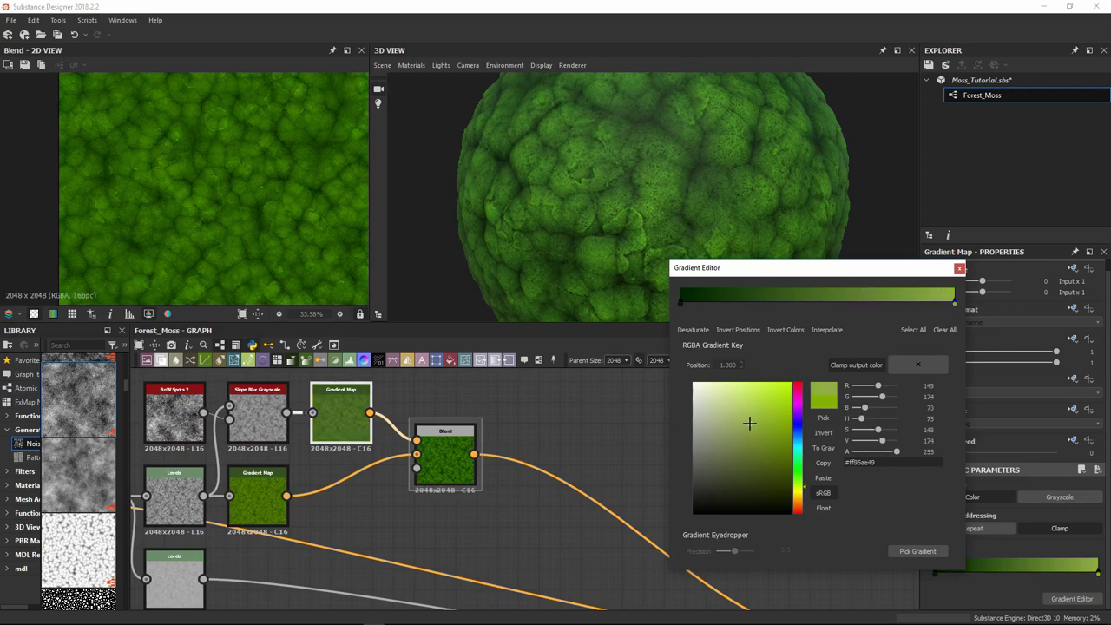
drag(744, 422, 748, 423)
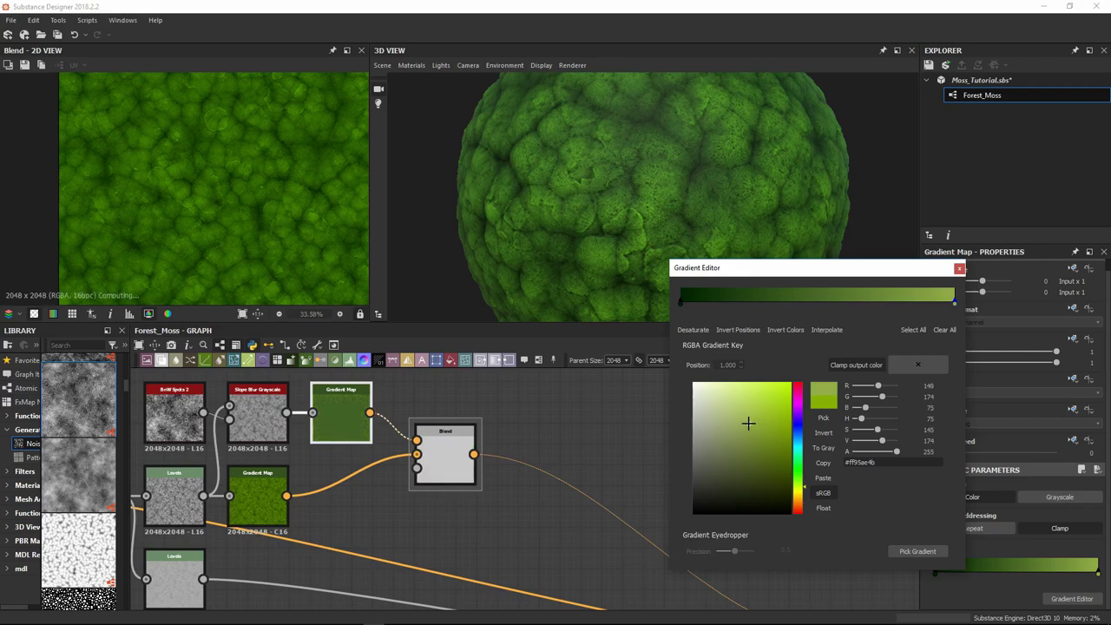
Set the start key of the upper Gradient Map's gradient to a muted dark green, RGB 23, 39, 24
click(680, 301)
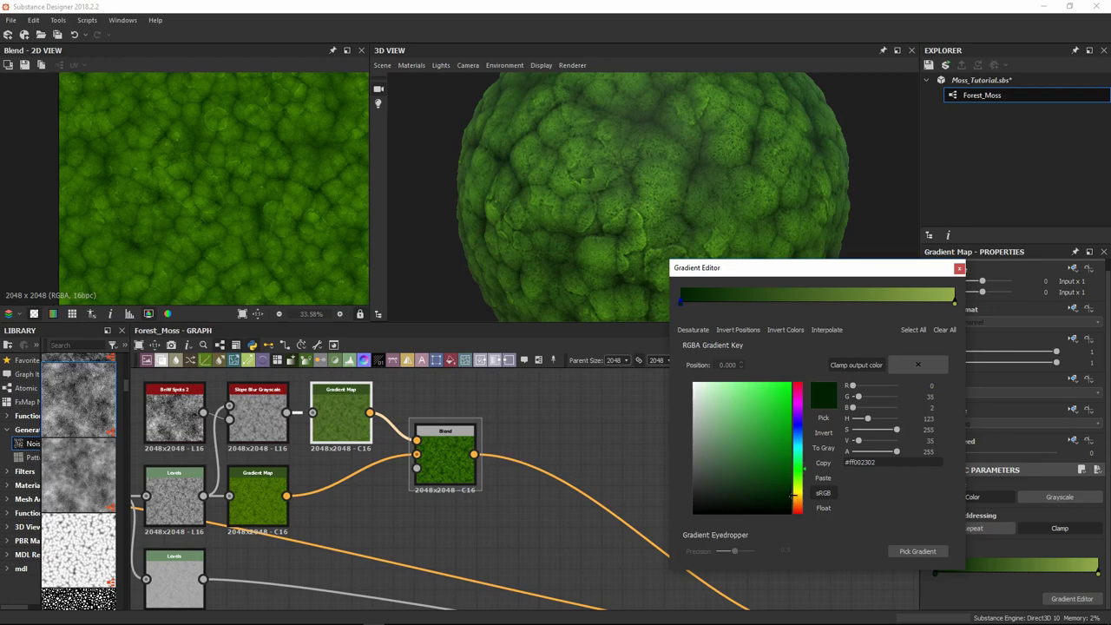
drag(792, 497, 732, 494)
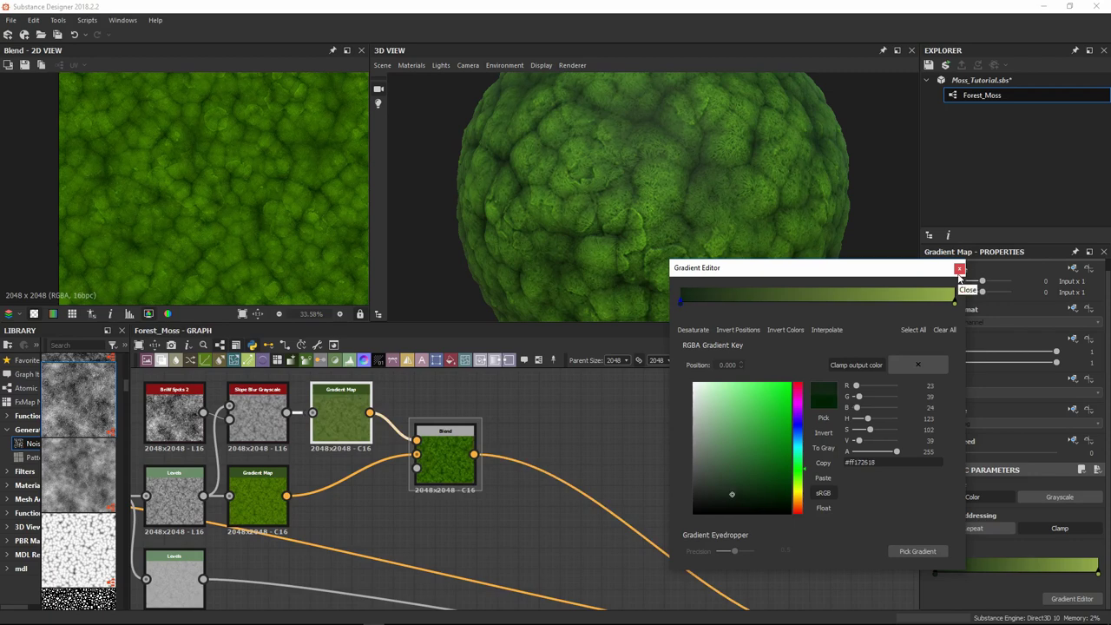
click(959, 269)
Desaturate the lower Gradient Map's gradient and inspect the moss color on the 3D sphere
click(258, 502)
click(1070, 599)
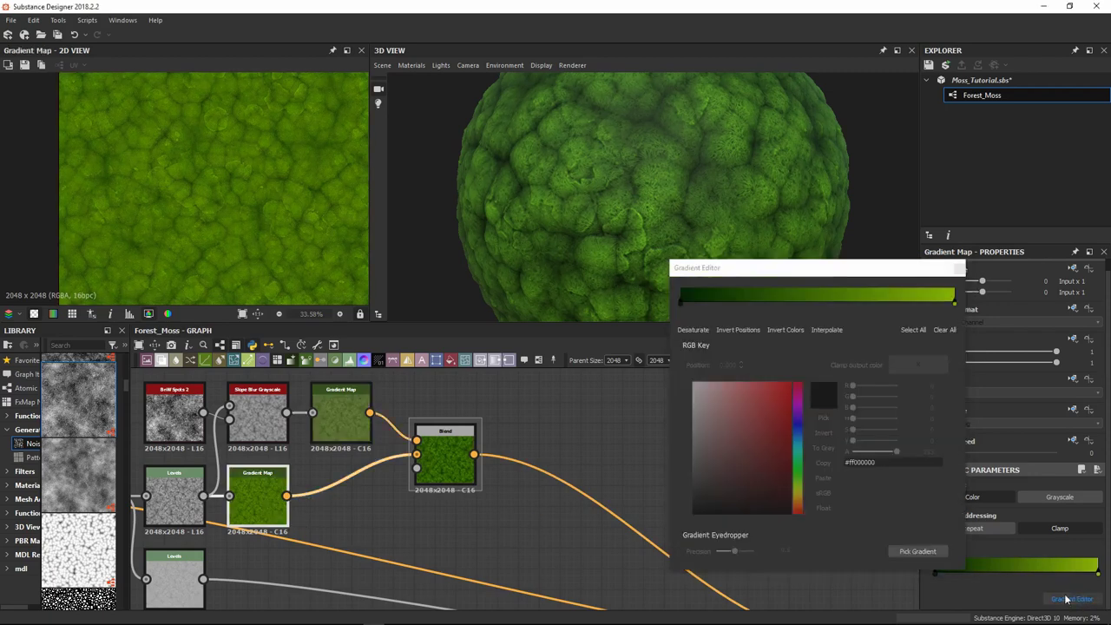
click(691, 330)
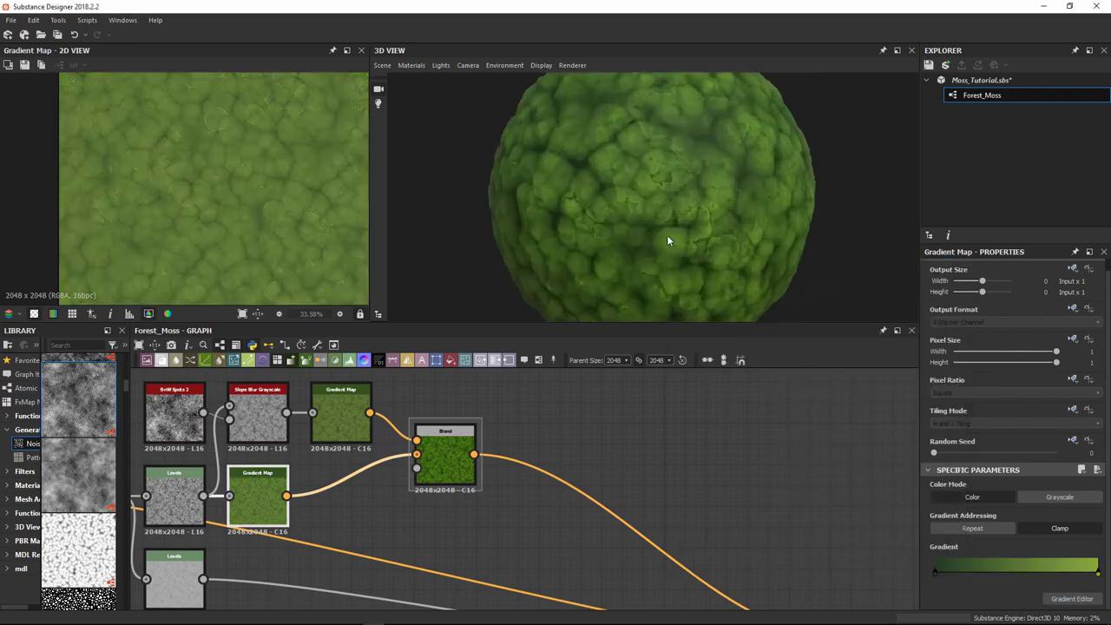
scroll(667, 234, up, 3)
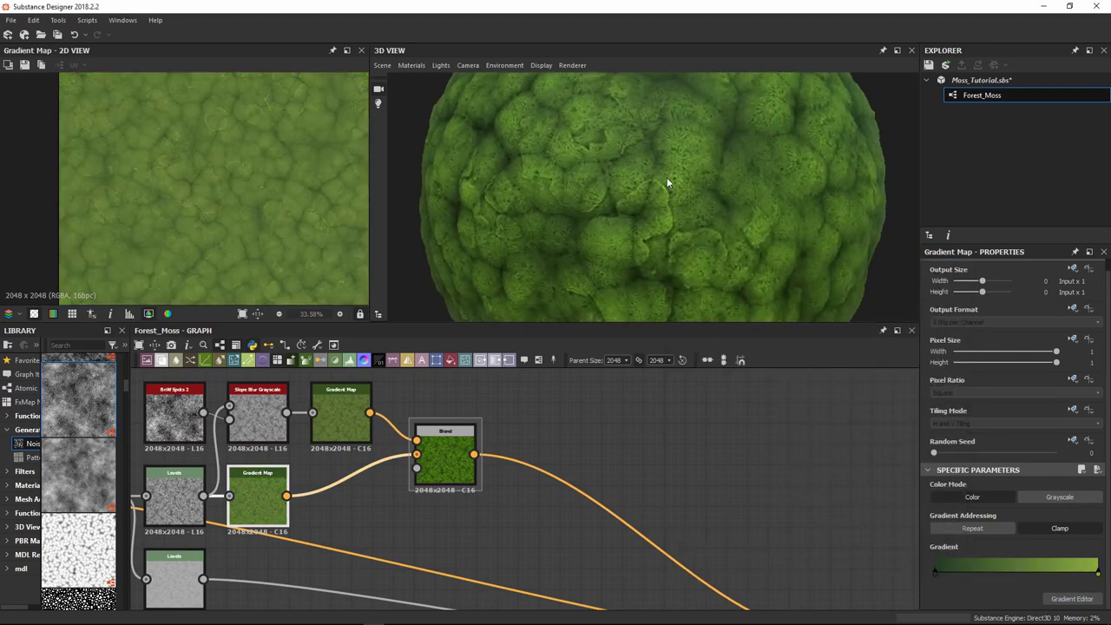
scroll(667, 177, up, 5)
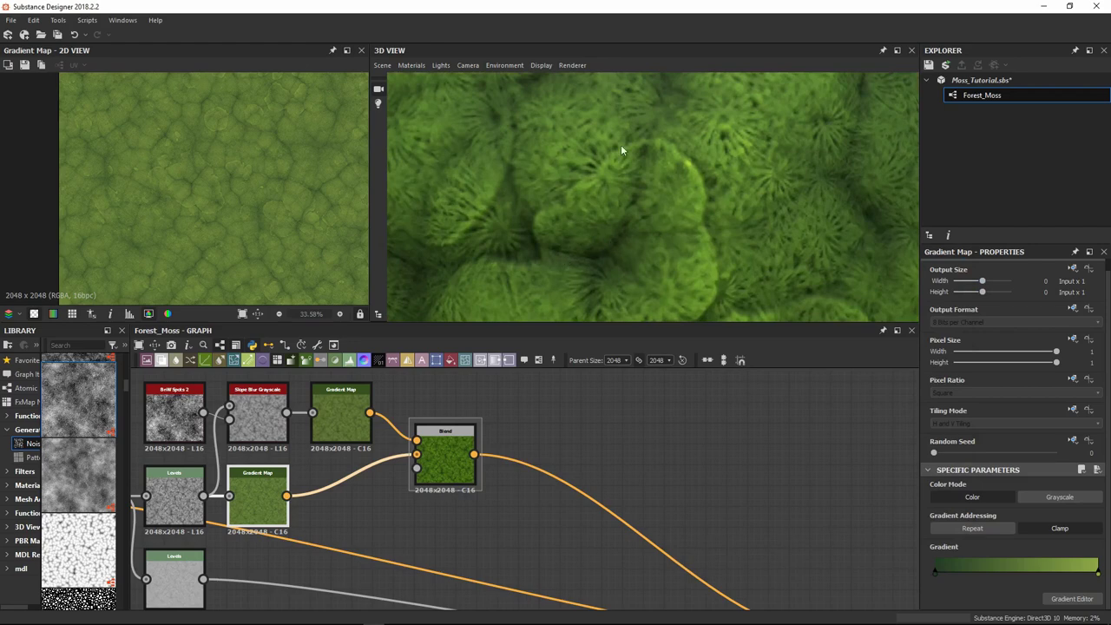
scroll(695, 276, down, 5)
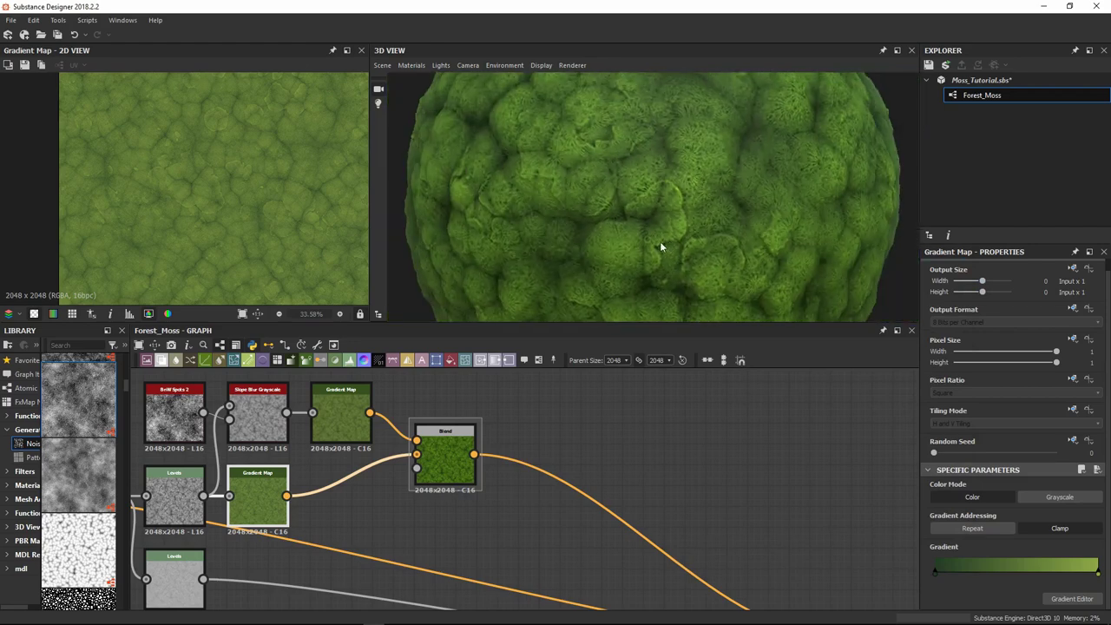
scroll(671, 250, down, 2)
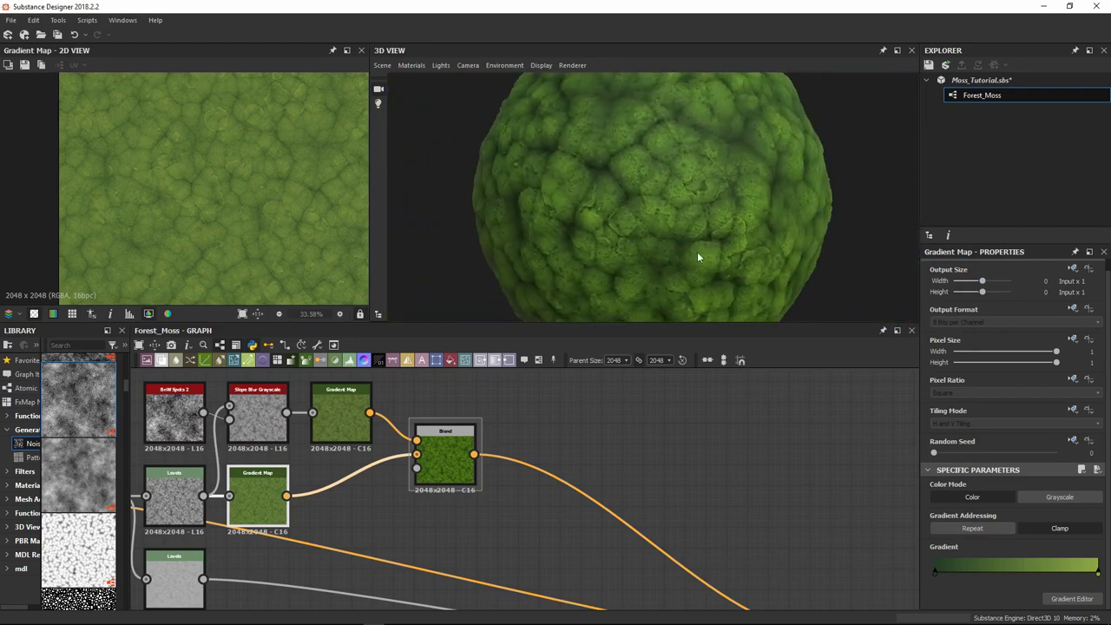
scroll(697, 251, up, 4)
Locate Grunge Map 004 in the Last_Base_Details frame and examine the graph from there to the Gradient Map nodes
middle_drag(306, 492, 797, 495)
scroll(612, 517, down, 3)
scroll(249, 470, up, 7)
click(512, 449)
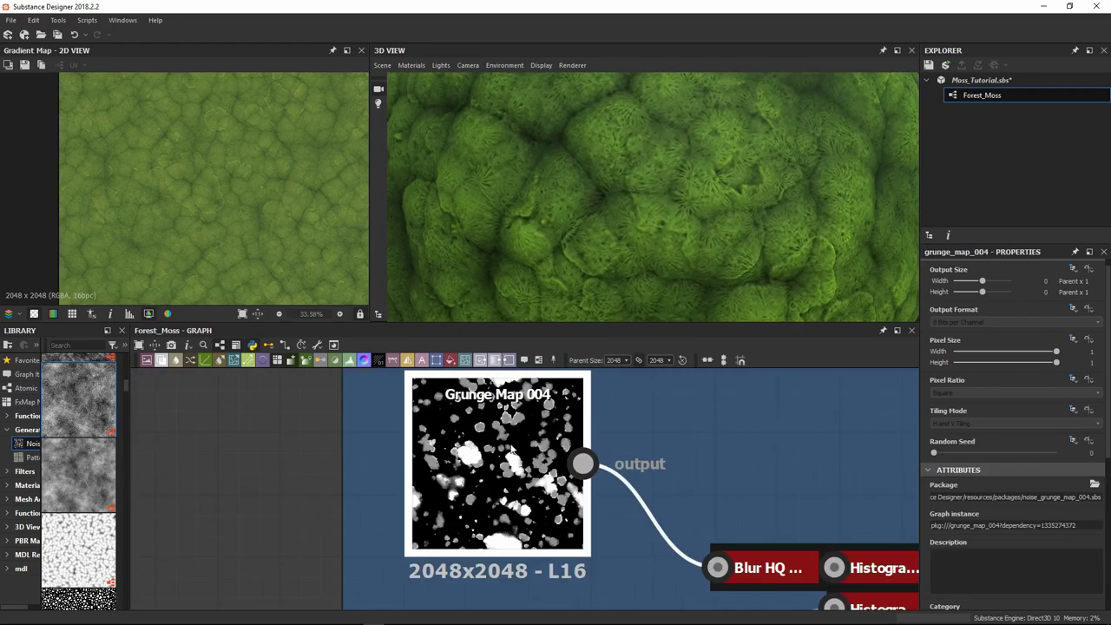
scroll(519, 501, up, 1)
scroll(597, 455, down, 6)
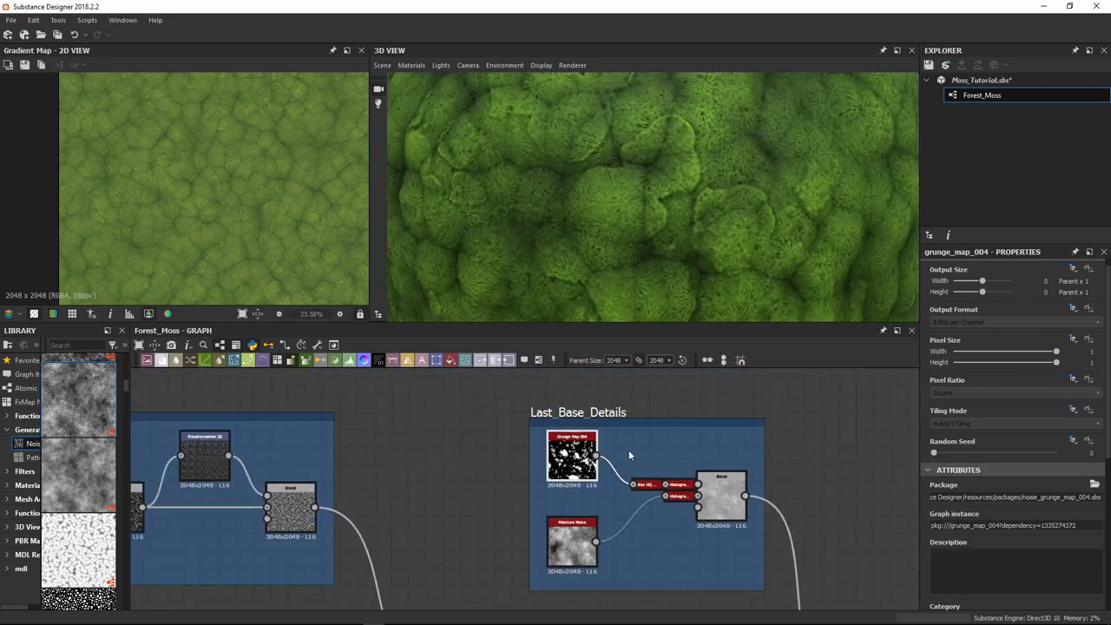
middle_drag(721, 455, 406, 463)
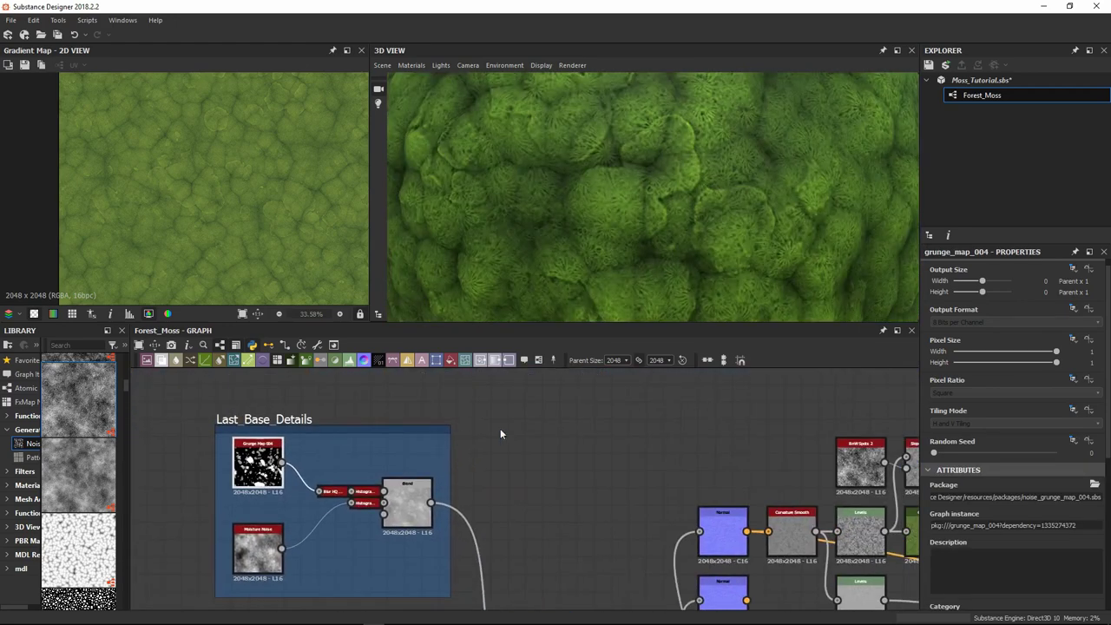
middle_drag(662, 446, 518, 463)
middle_drag(399, 448, 431, 455)
scroll(533, 456, down, 1)
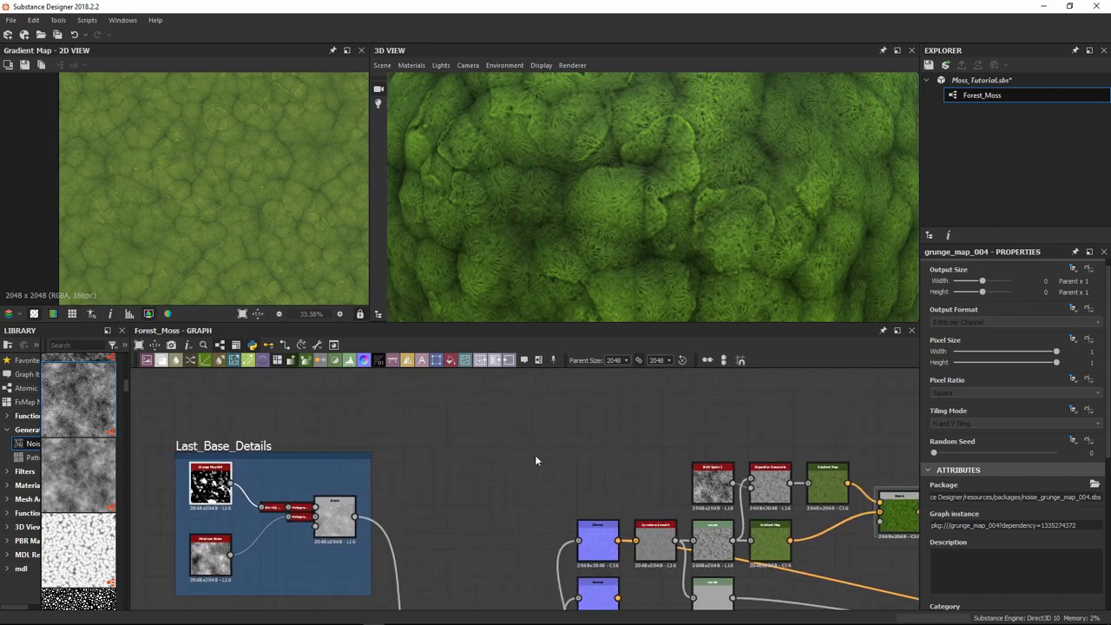
middle_drag(586, 453, 554, 460)
click(571, 446)
middle_drag(698, 436, 573, 440)
scroll(578, 438, down, 2)
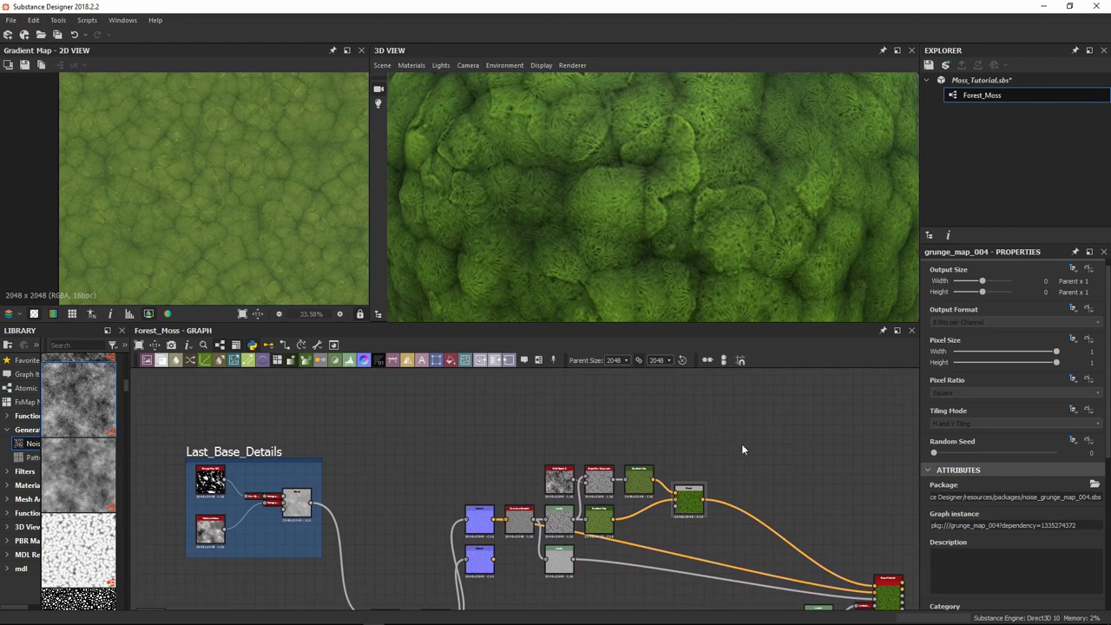
scroll(695, 450, up, 1)
middle_drag(632, 451, 702, 418)
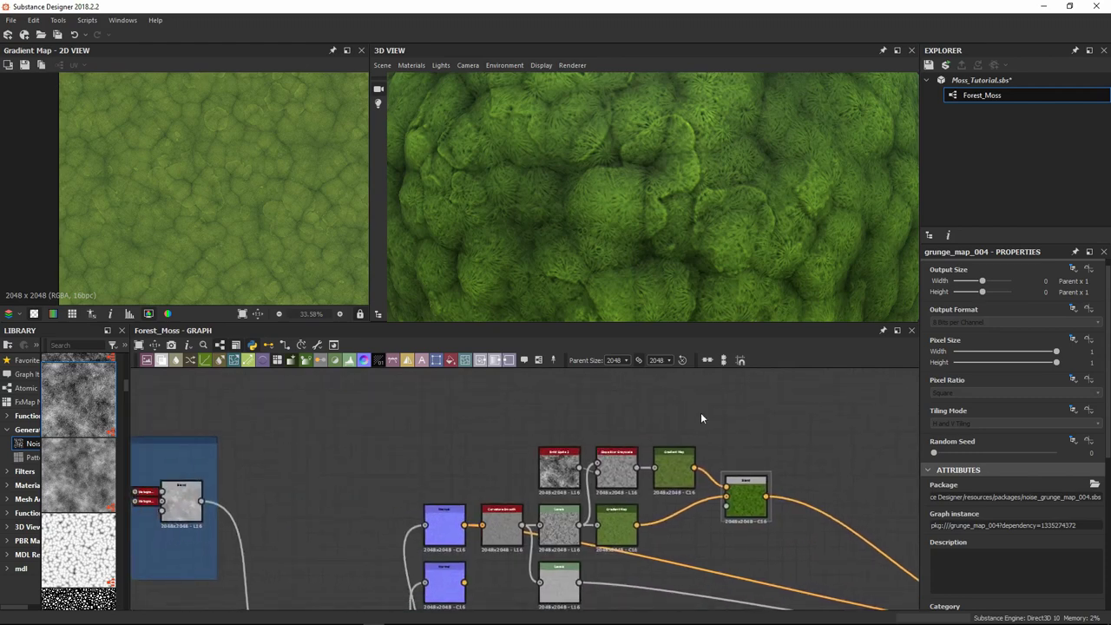
Duplicate the lower Gradient Map with its Levels input and place the copy above the Slope Blur Grayscale node
click(628, 531)
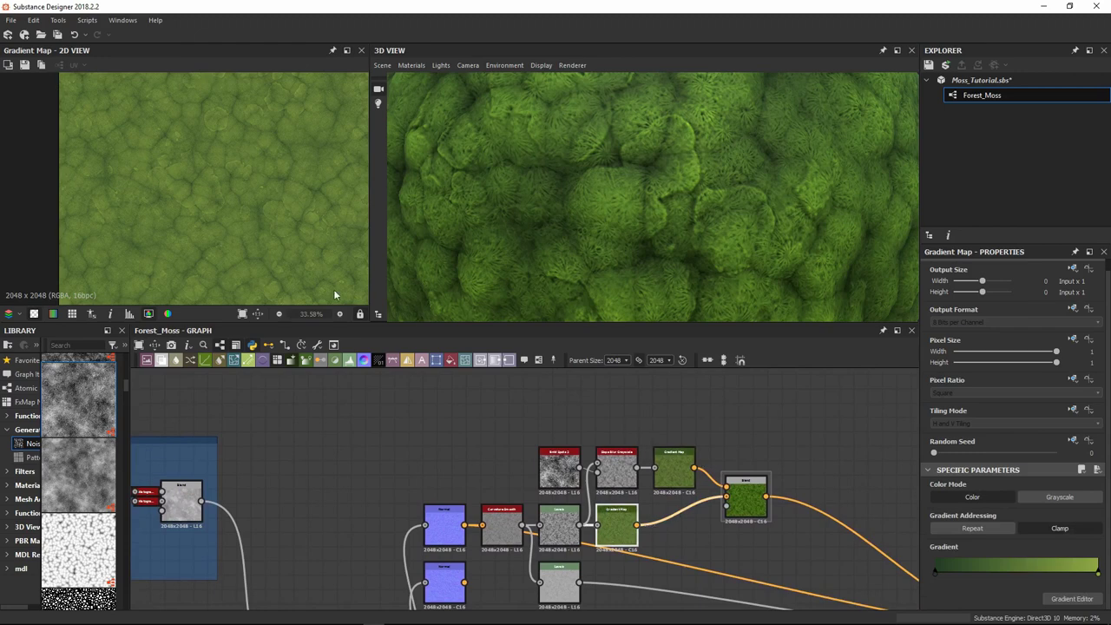
scroll(674, 482, up, 2)
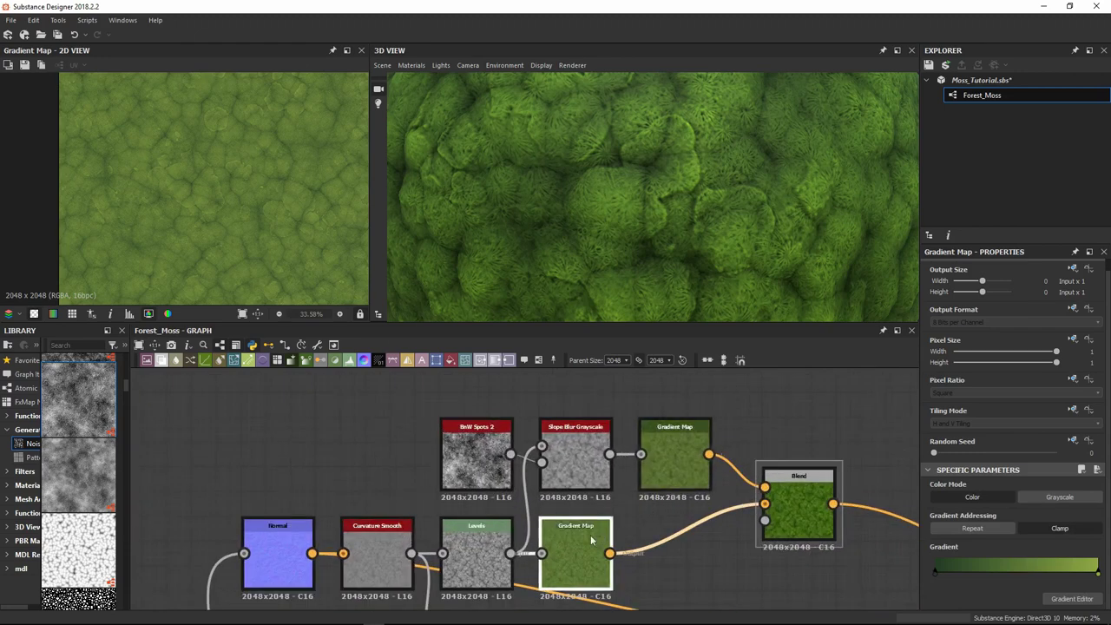
scroll(603, 543, down, 3)
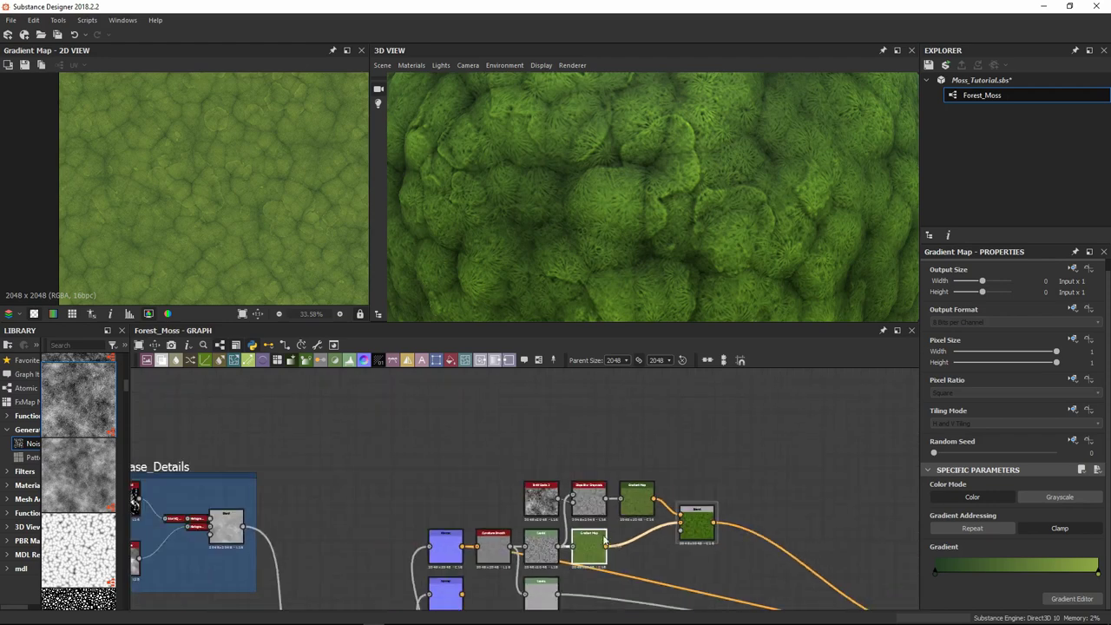
middle_drag(603, 542, 630, 541)
key(ctrl+d)
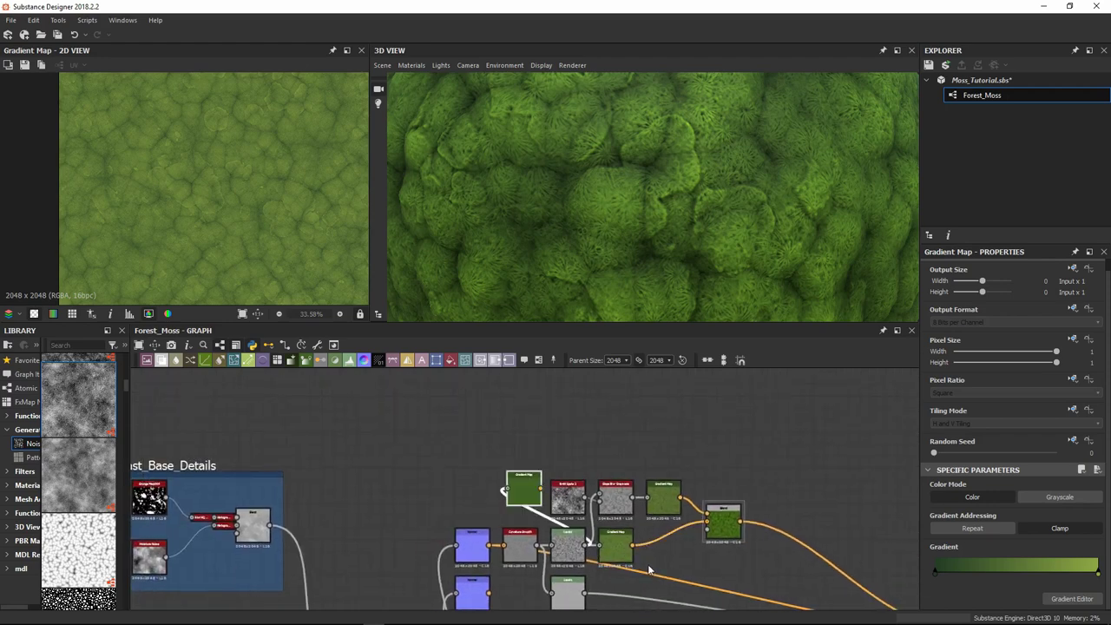
drag(529, 490, 620, 459)
click(481, 456)
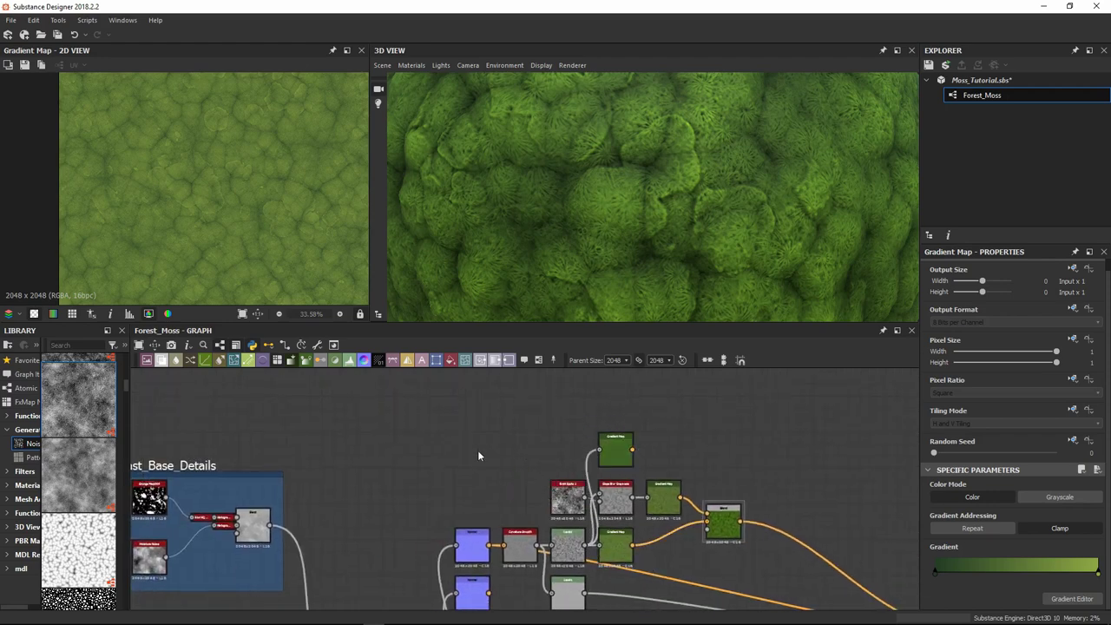
Add a Blend node with the new Gradient Map as Background and Grunge Map 004 as Opacity
click(615, 449)
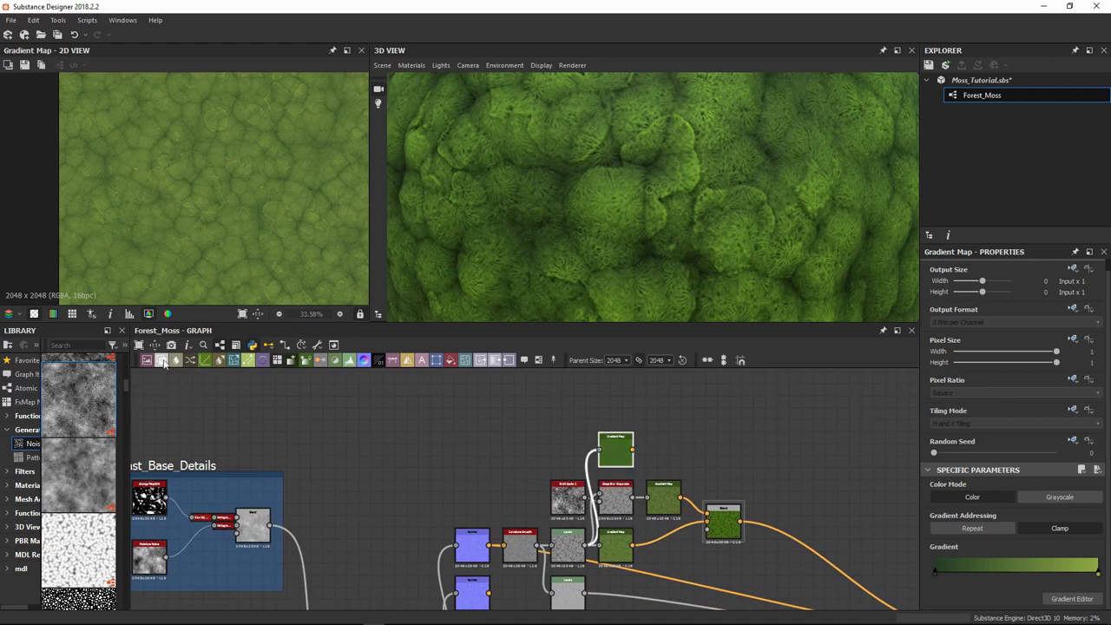
click(161, 360)
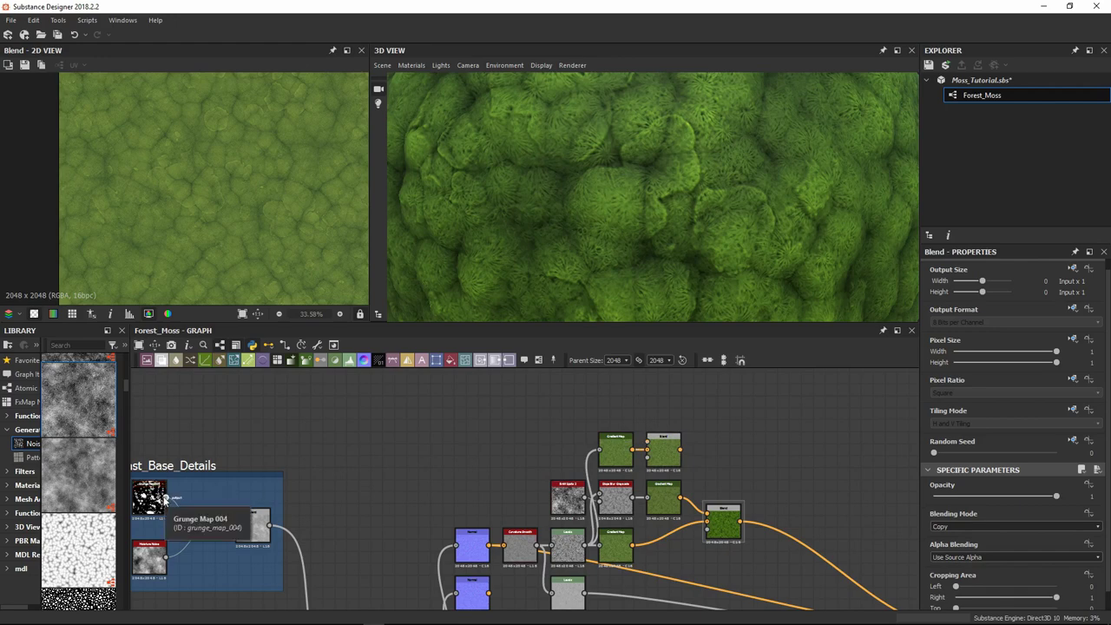
middle_drag(162, 497, 204, 489)
drag(207, 489, 689, 445)
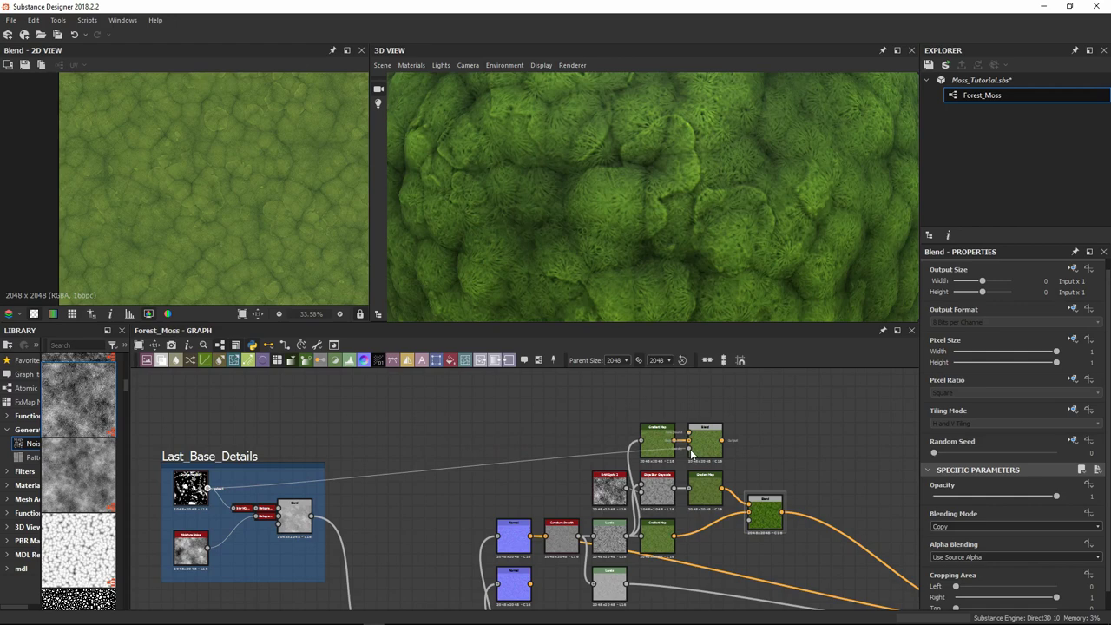
scroll(691, 453, up, 5)
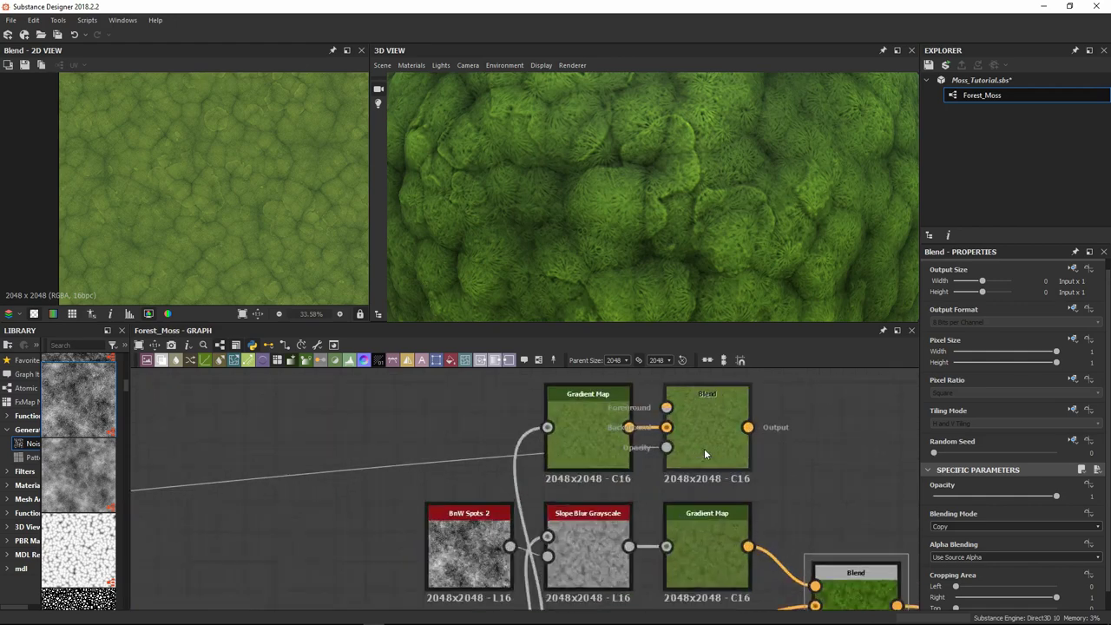
click(671, 464)
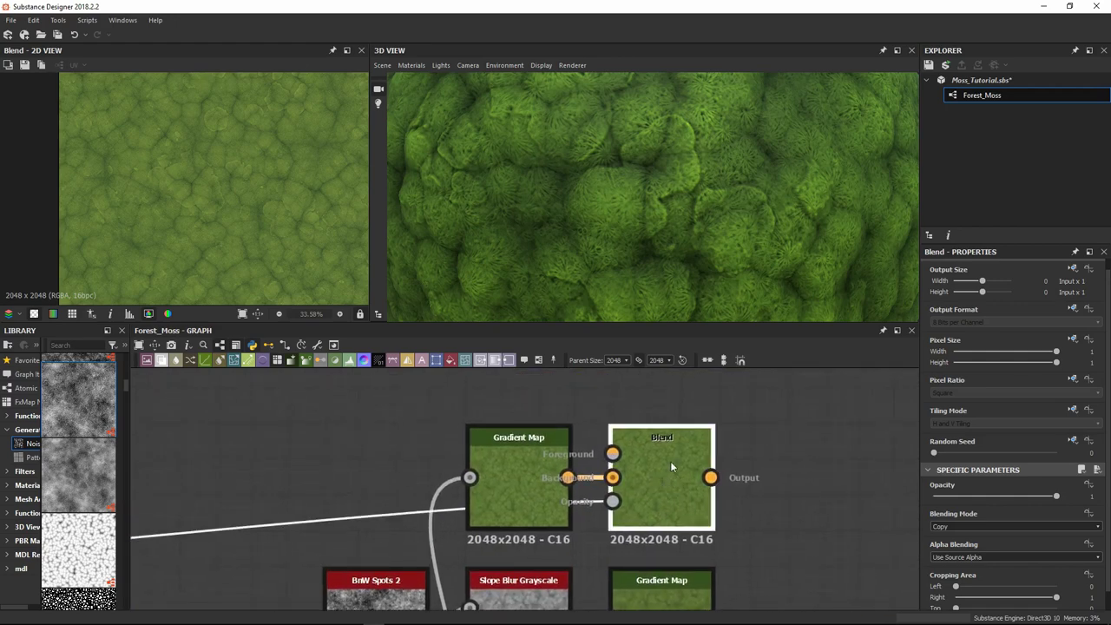
scroll(626, 466, down, 2)
Duplicate the Gradient Map feeding the new Blend, place the copy above it, and connect it as the Blend's Foreground
drag(573, 465, 474, 442)
middle_drag(500, 442, 515, 469)
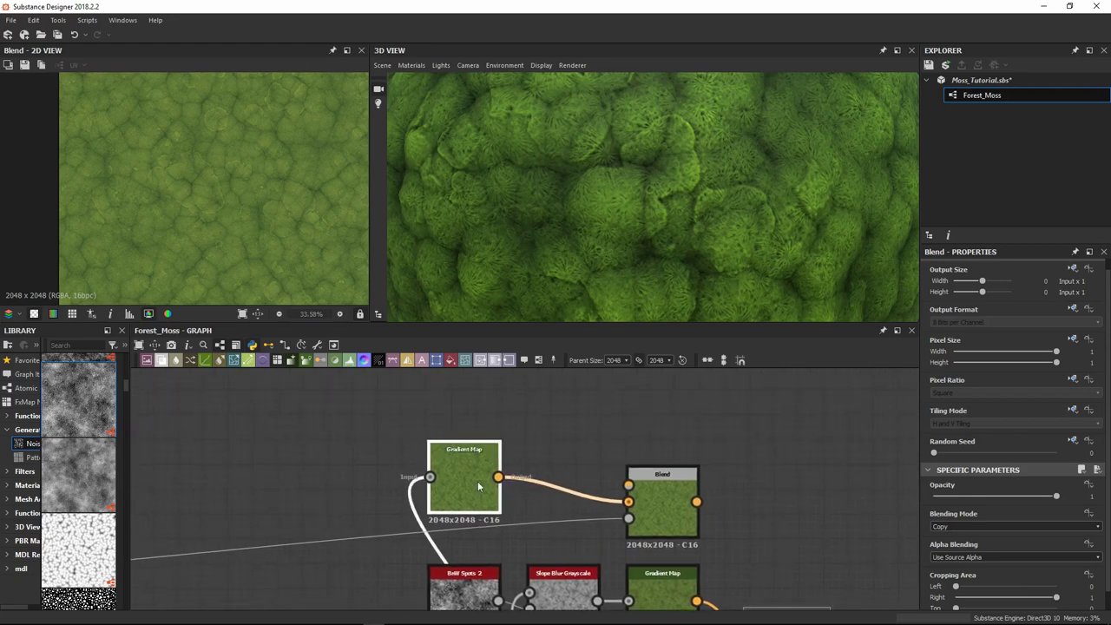
drag(475, 483, 487, 421)
key(ctrl+d)
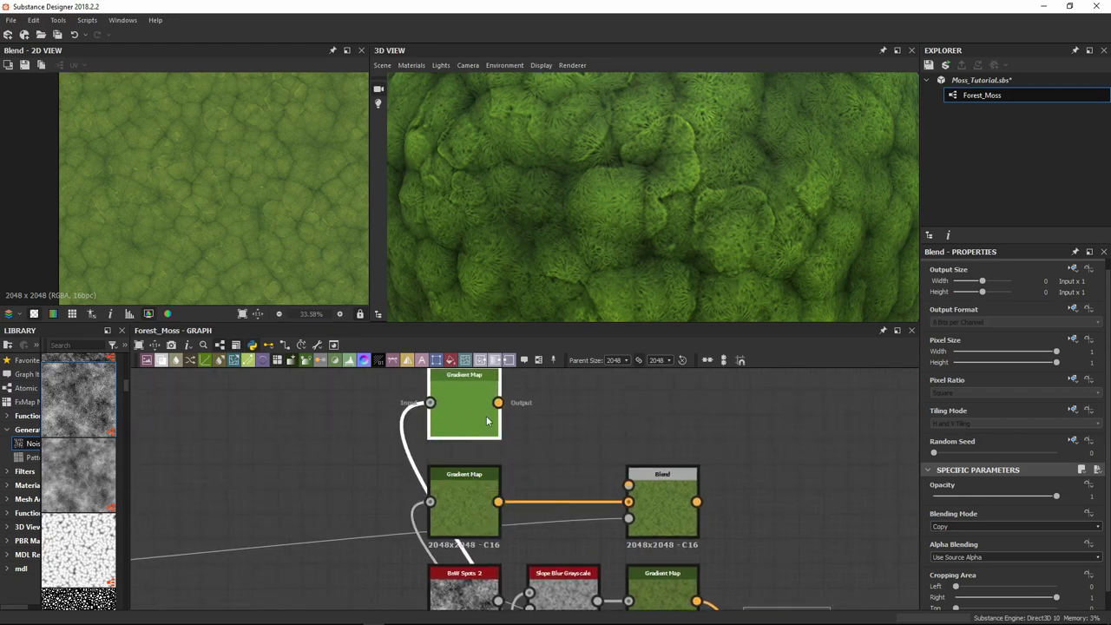
middle_drag(487, 421, 468, 455)
drag(431, 436, 564, 526)
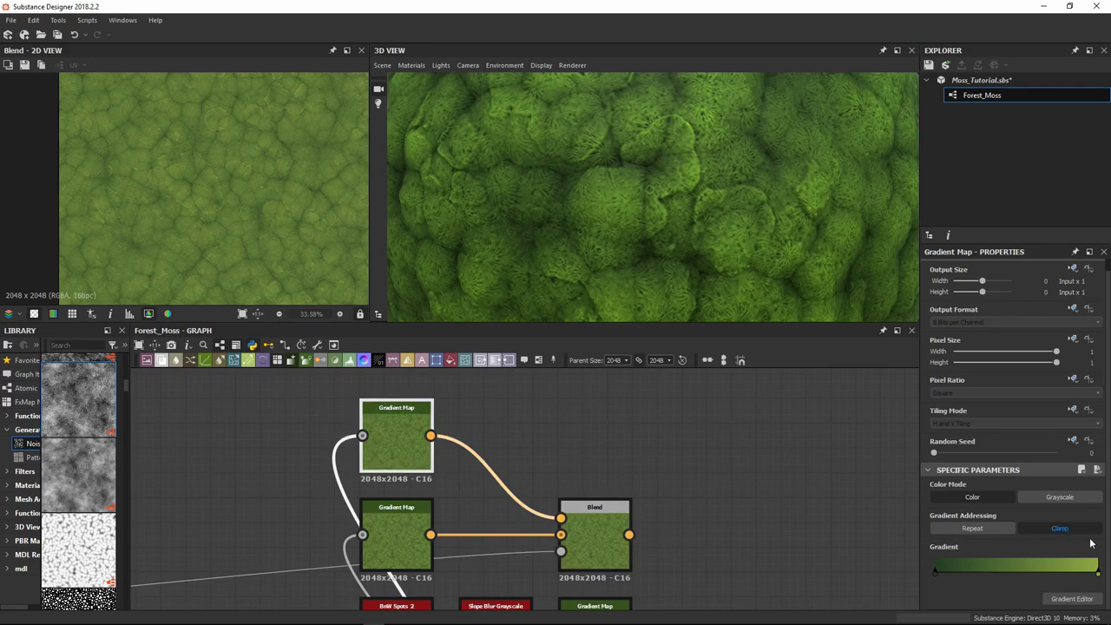
Recolor the dark key of the topmost Gradient Map to a dark olive (R 40, G 50, B 24) and check the blended patches
click(1073, 599)
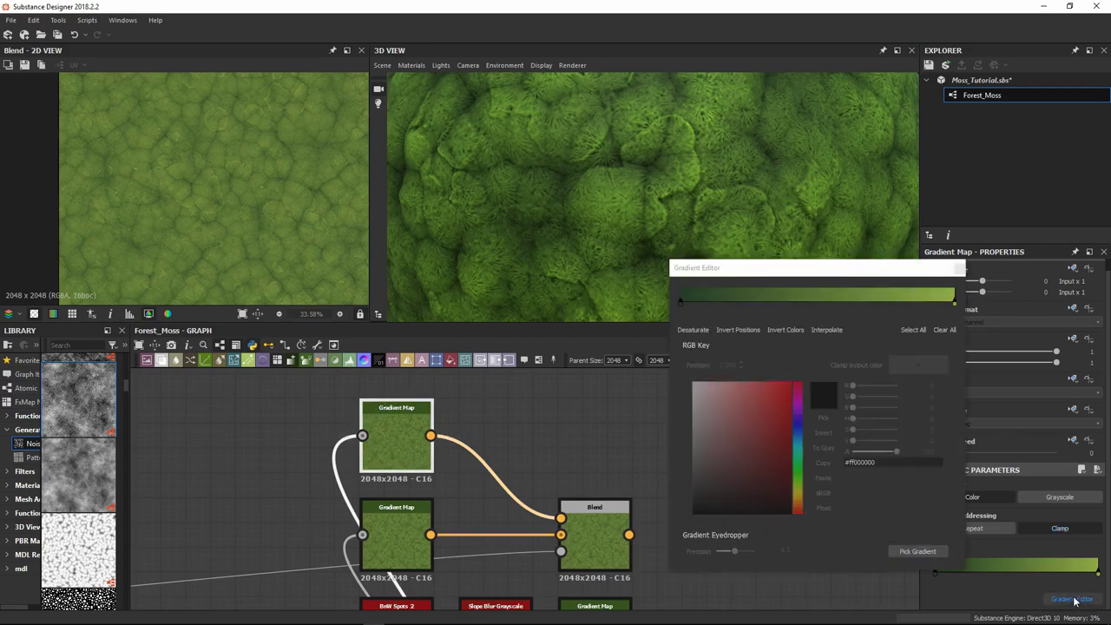
click(680, 301)
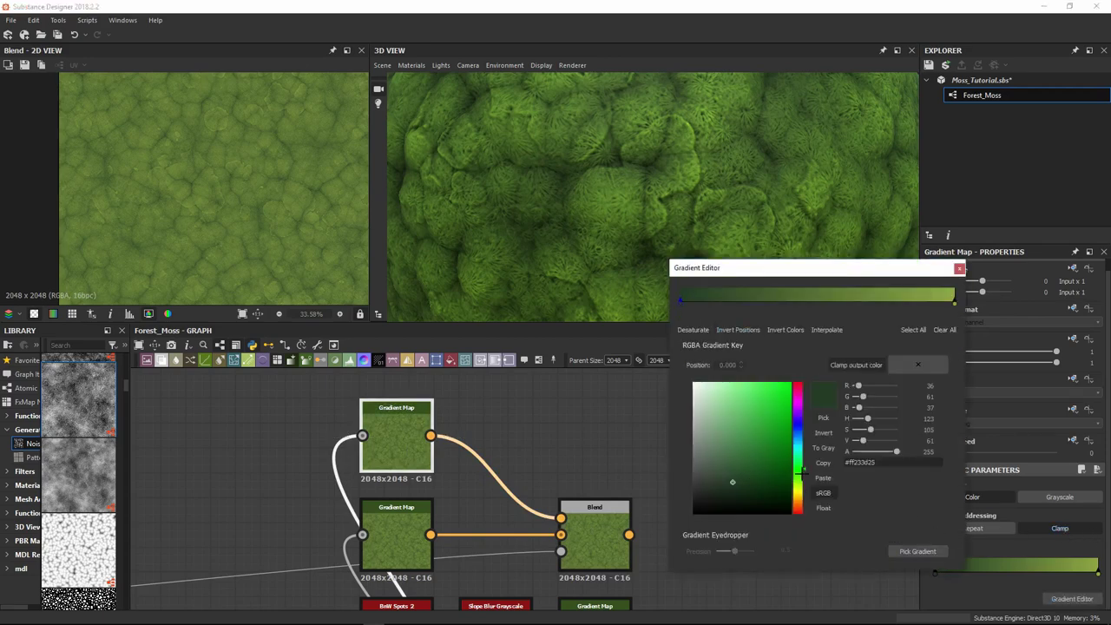
drag(798, 470, 799, 486)
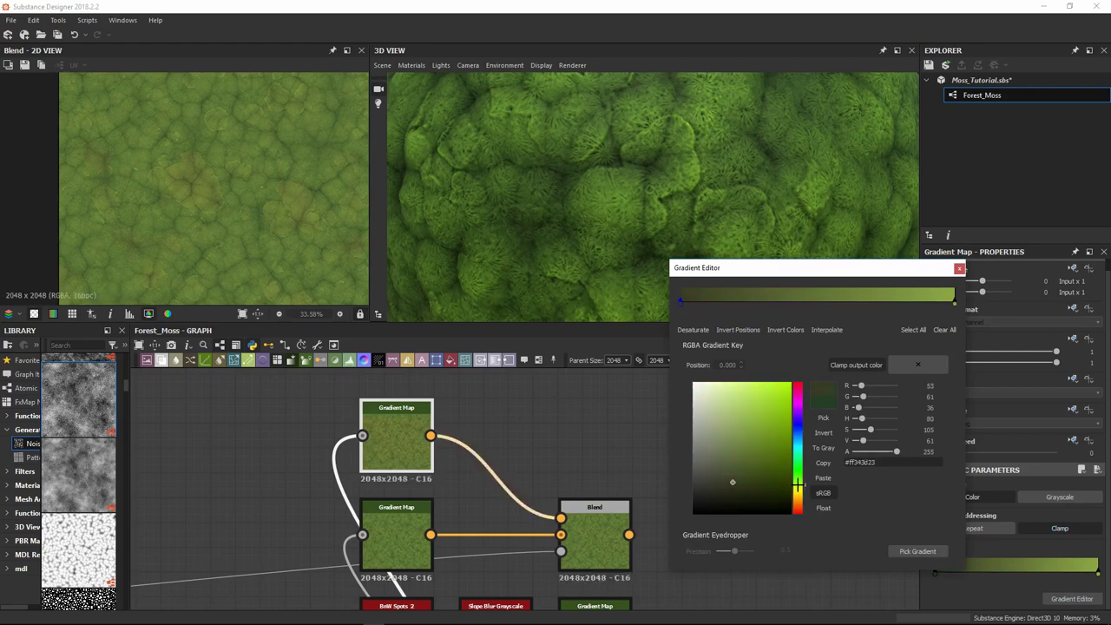
scroll(198, 200, up, 4)
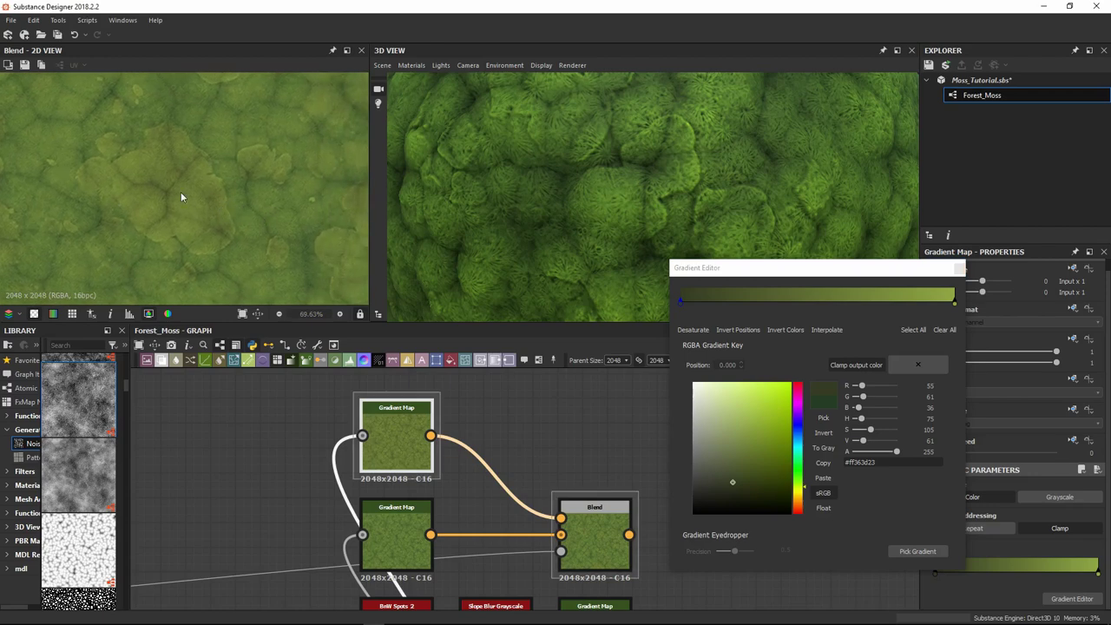
scroll(180, 197, up, 1)
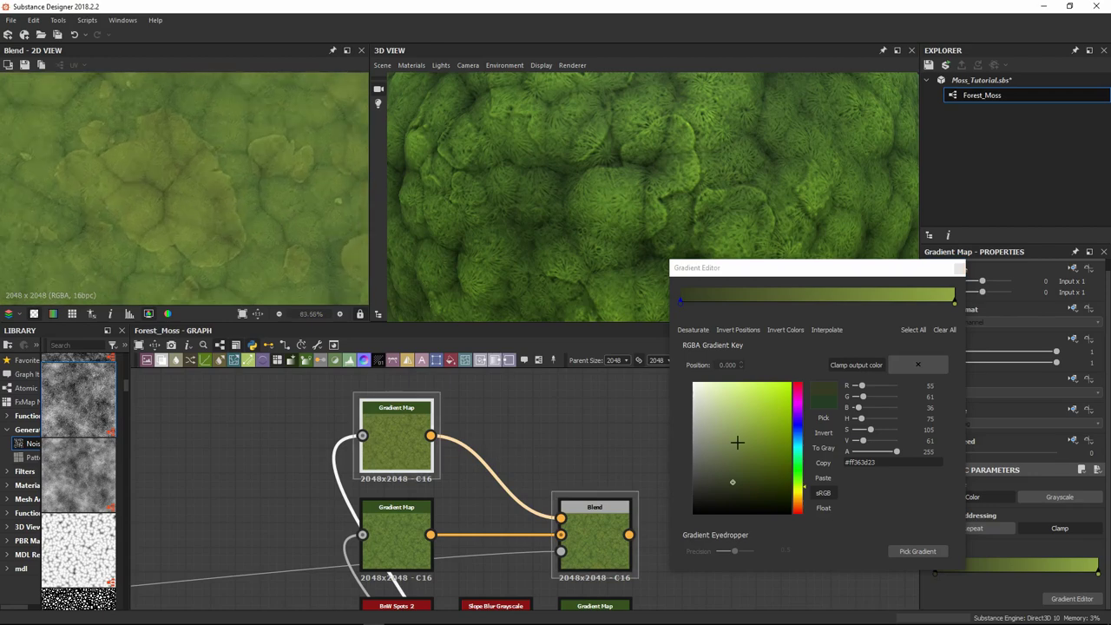
mouse_move(799, 486)
mouse_down()
mouse_move(801, 512)
mouse_move(808, 483)
mouse_move(741, 457)
mouse_move(744, 437)
mouse_move(732, 482)
mouse_move(743, 489)
mouse_up()
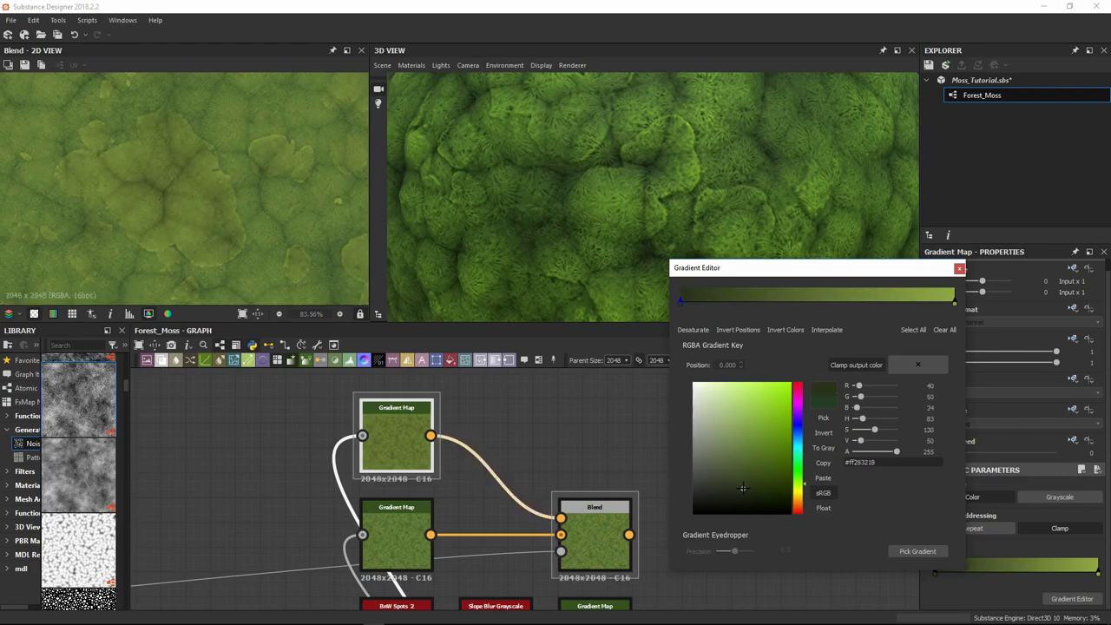
scroll(223, 217, down, 4)
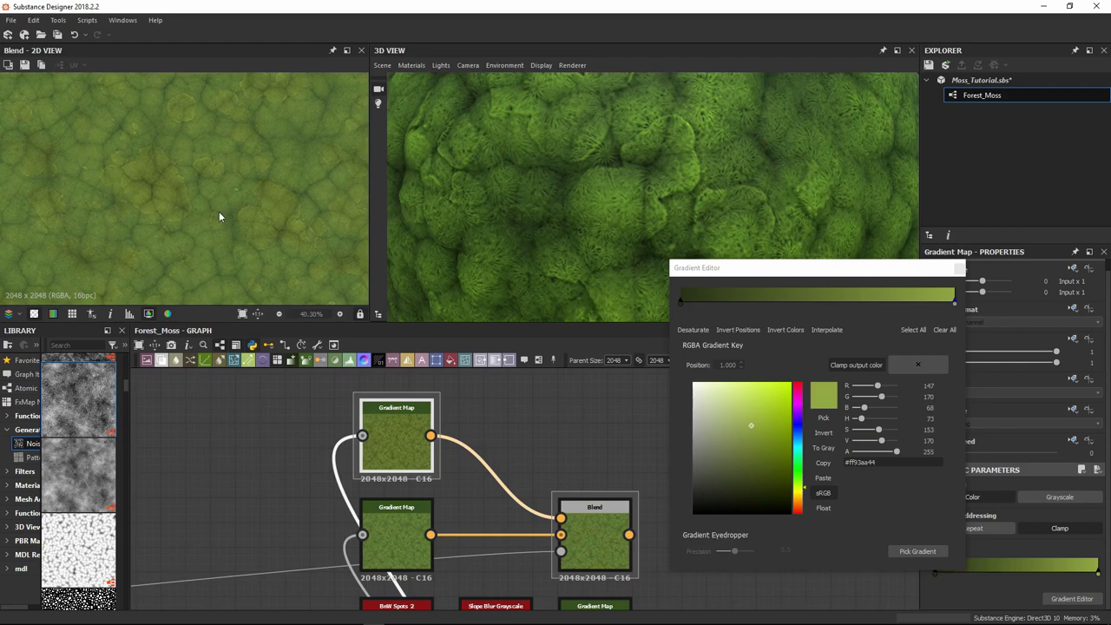
scroll(217, 212, up, 4)
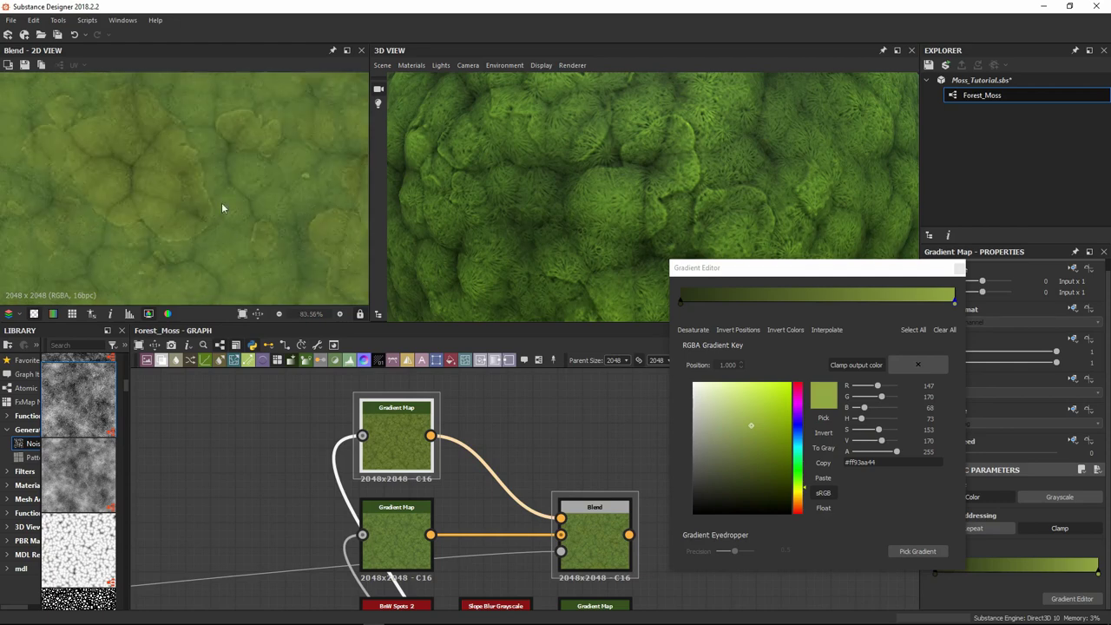
middle_drag(227, 188, 223, 202)
scroll(674, 178, down, 5)
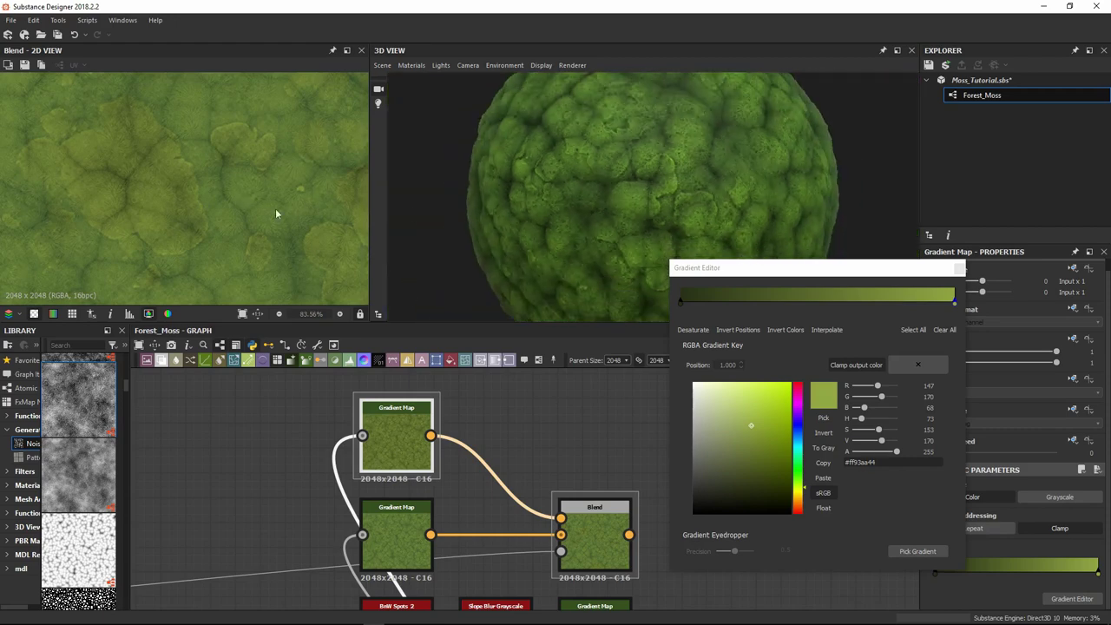
drag(861, 273, 808, 251)
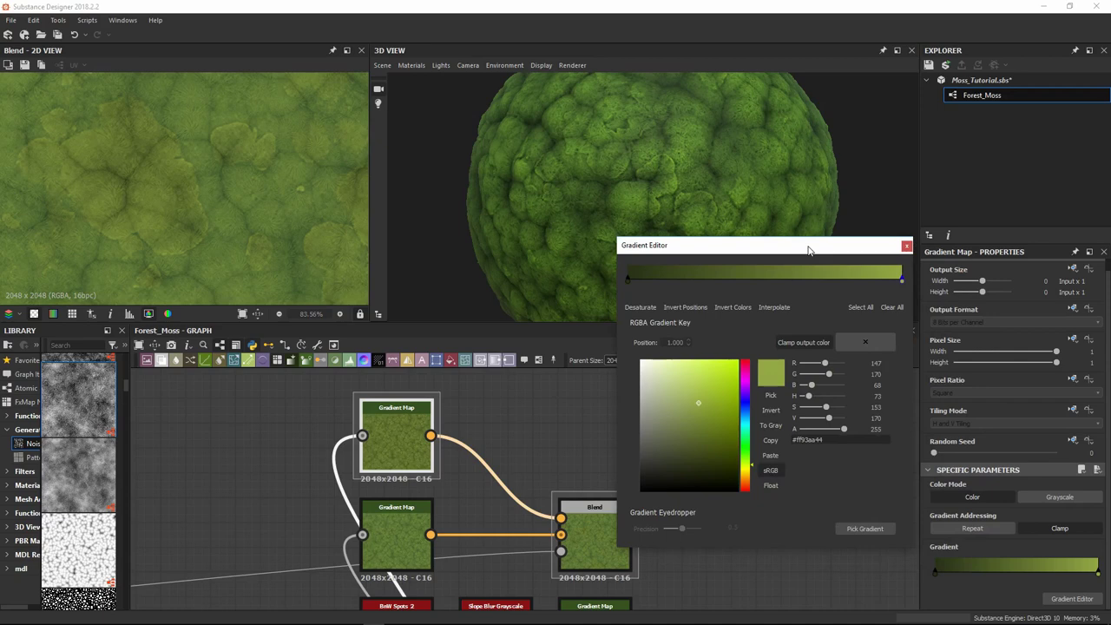
click(906, 247)
Preview the slope-blurred Gradient Map, the lower Gradient Map and the Overlay Blend in turn
scroll(556, 513, down, 3)
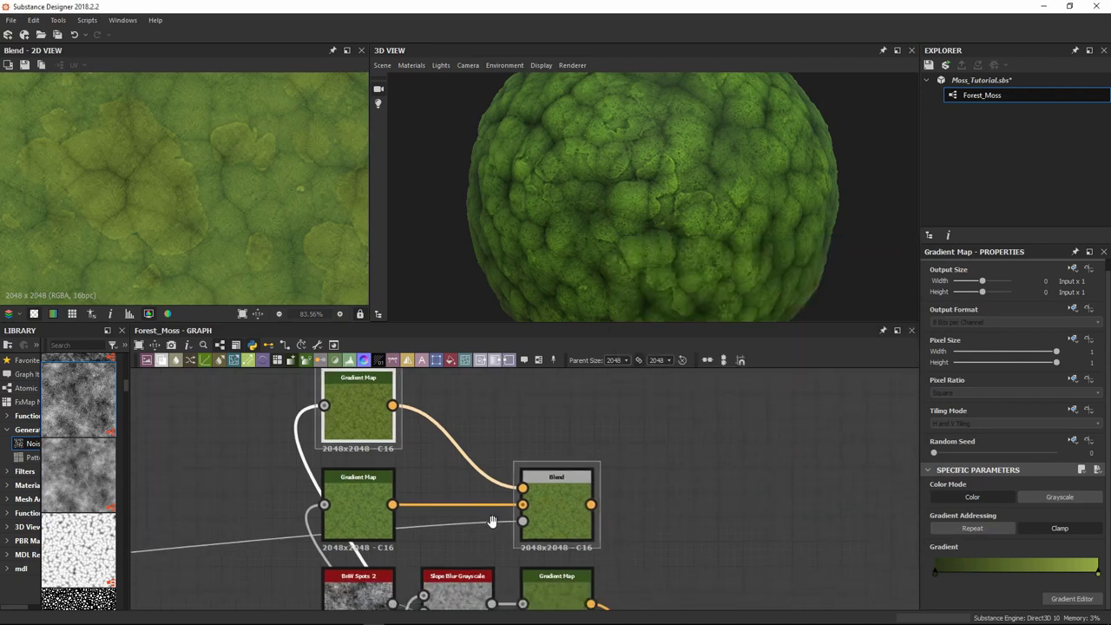
click(543, 502)
scroll(544, 503, down, 1)
middle_drag(616, 526, 595, 436)
scroll(585, 456, up, 3)
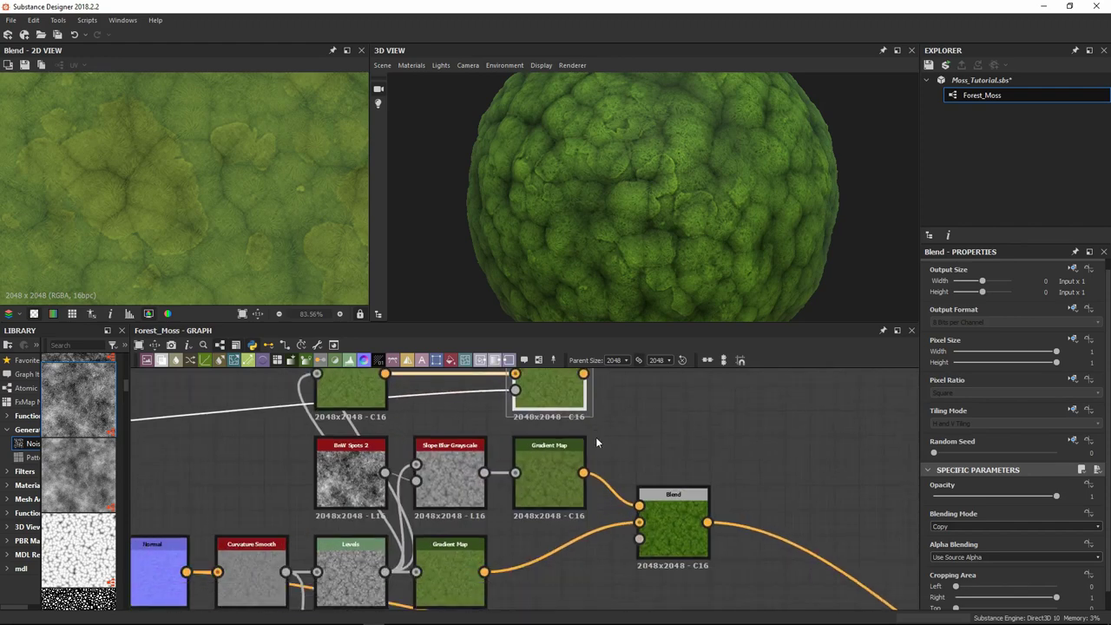
scroll(597, 442, down, 1)
double_click(563, 460)
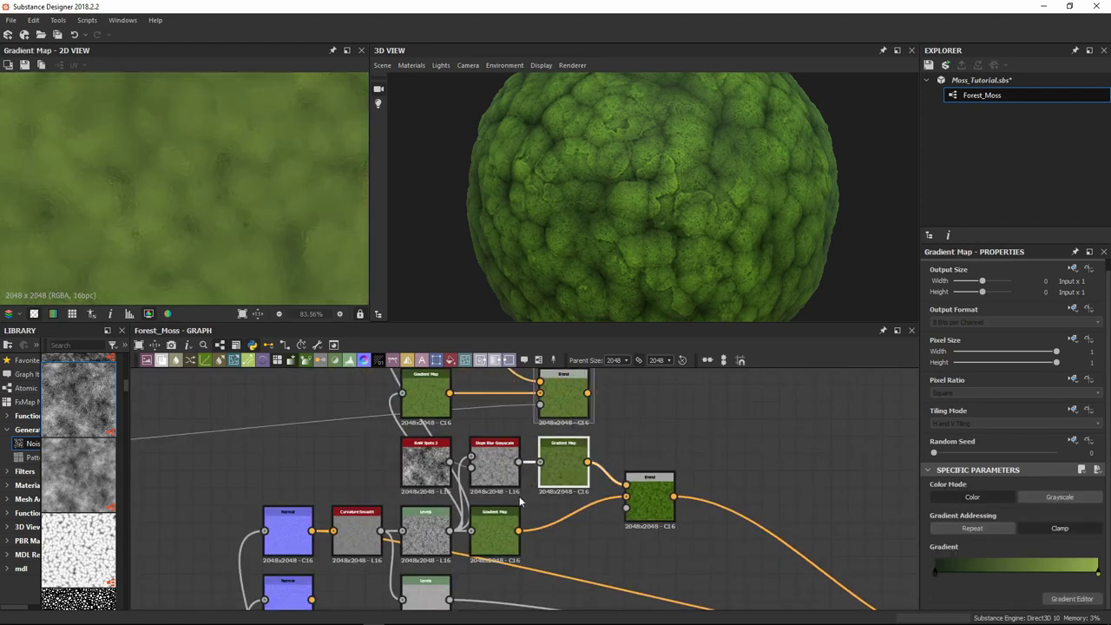
double_click(496, 533)
middle_drag(644, 494, 629, 525)
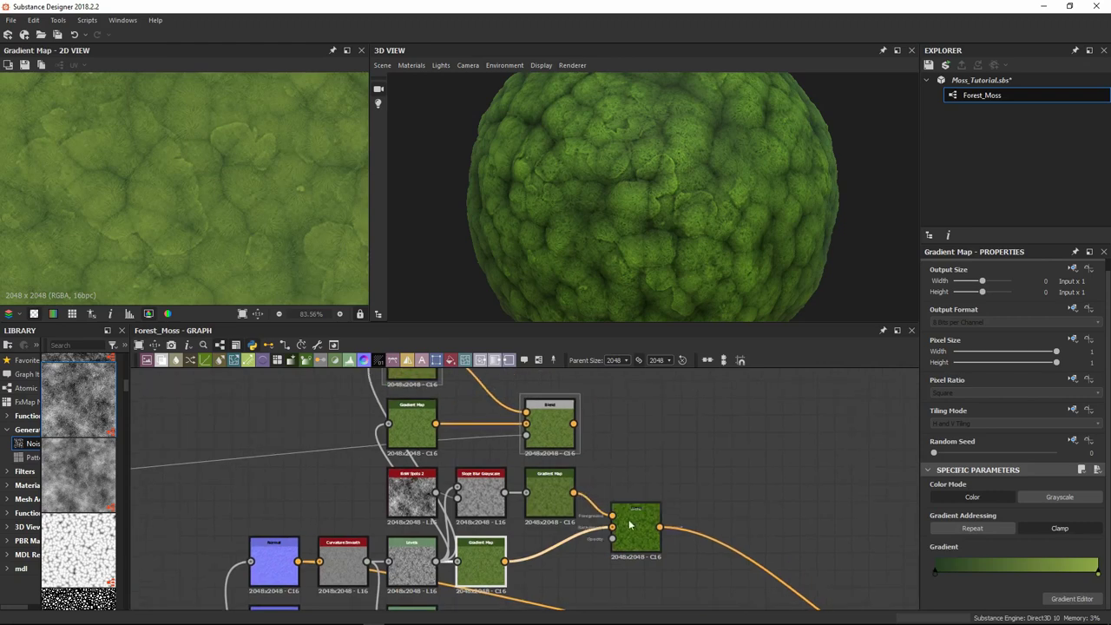
double_click(630, 524)
Connect the grunge-masked Blend as Background of the Overlay Blend, replacing and removing the lower Gradient Map, and inspect the sphere
drag(630, 525, 673, 538)
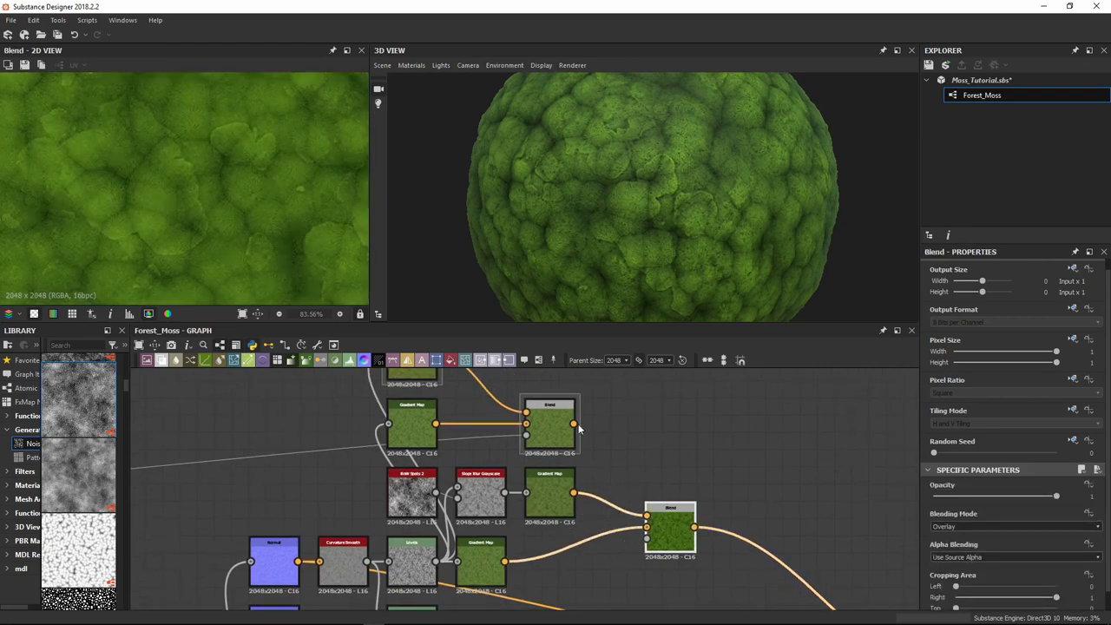
drag(573, 424, 646, 515)
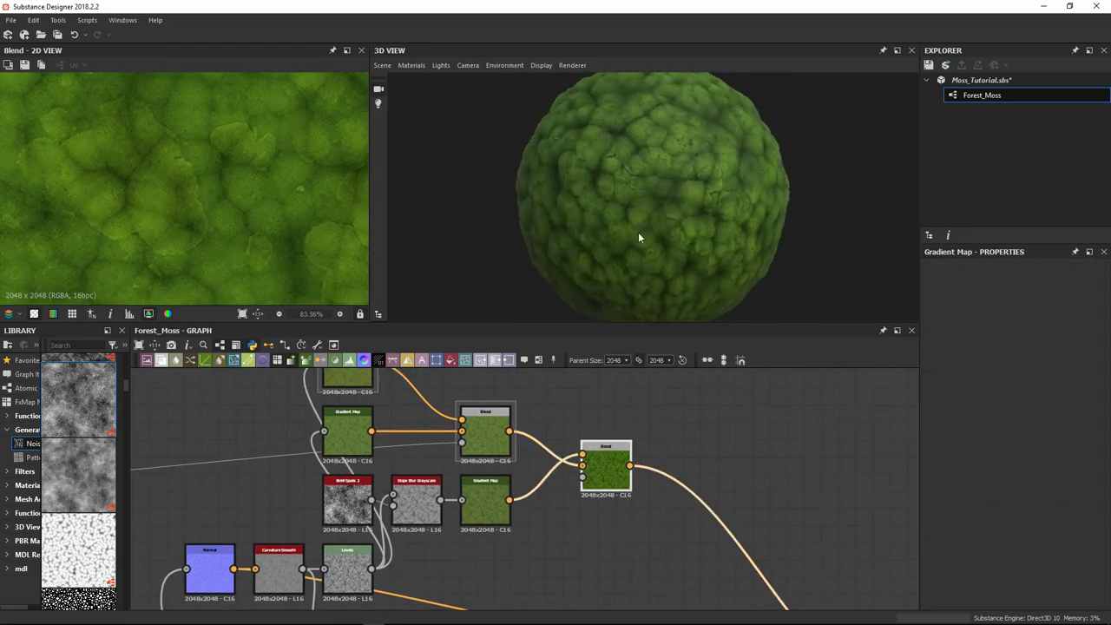
scroll(658, 270, up, 3)
drag(700, 261, 663, 243)
scroll(653, 268, up, 1)
scroll(669, 246, down, 3)
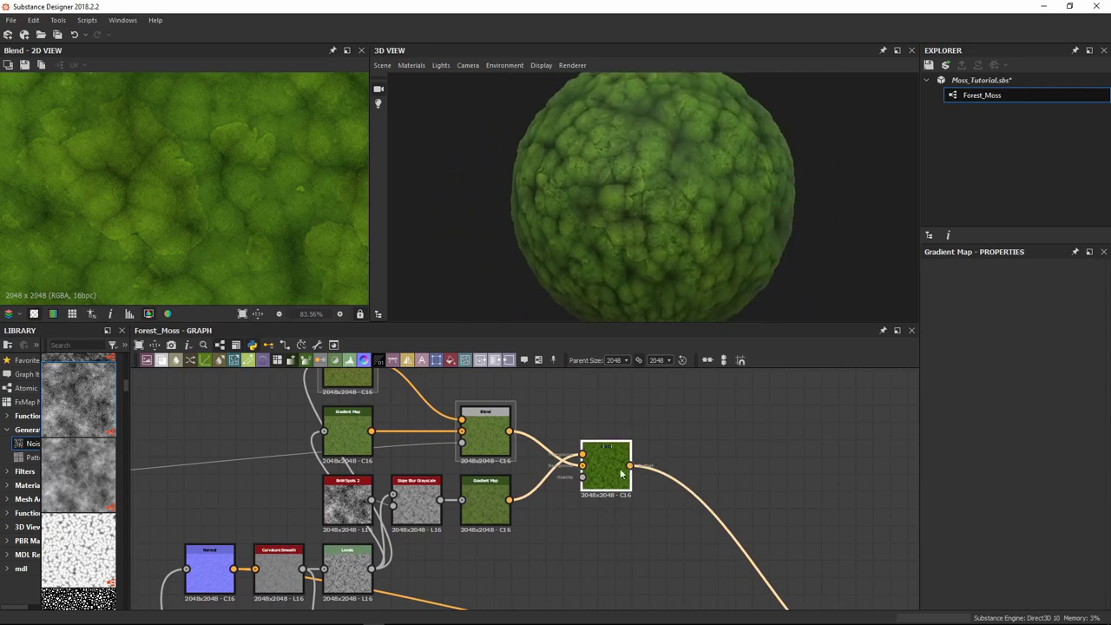
Shift the topmost Gradient Map's dark key to a yellower, much lighter olive and check the Overlay Blend in 2D and 3D
middle_drag(621, 473, 699, 503)
click(425, 395)
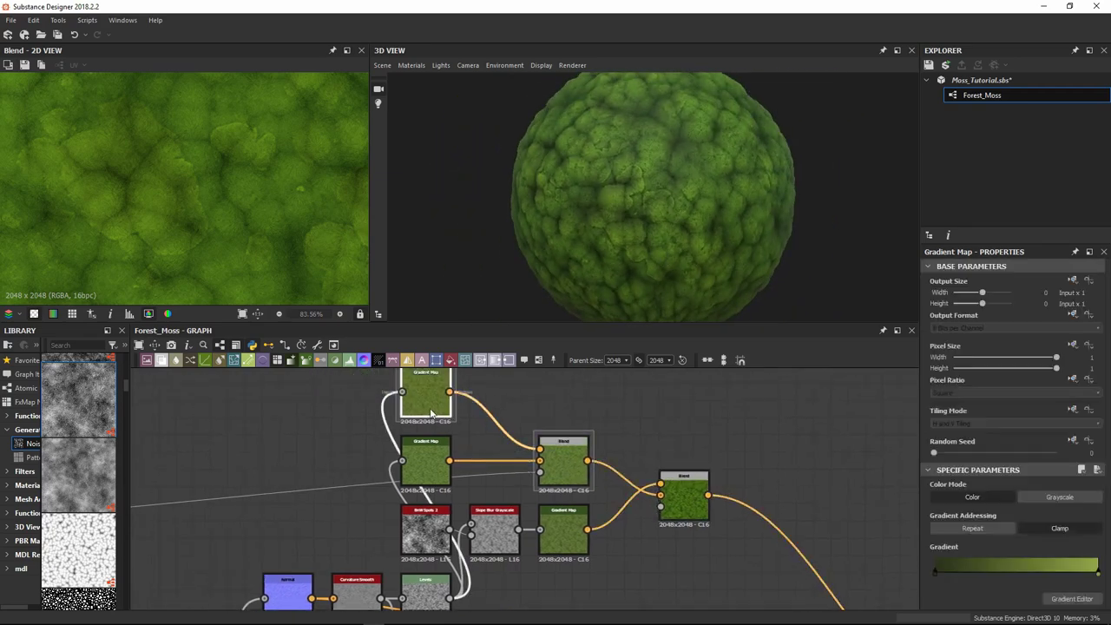
scroll(1082, 566, down, 1)
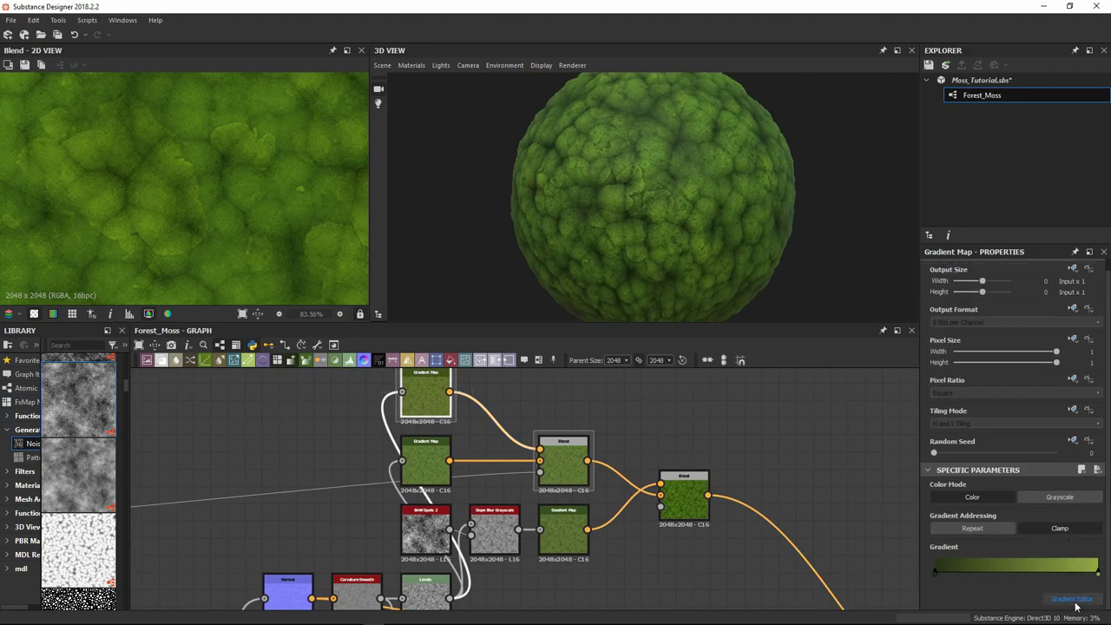
click(1073, 599)
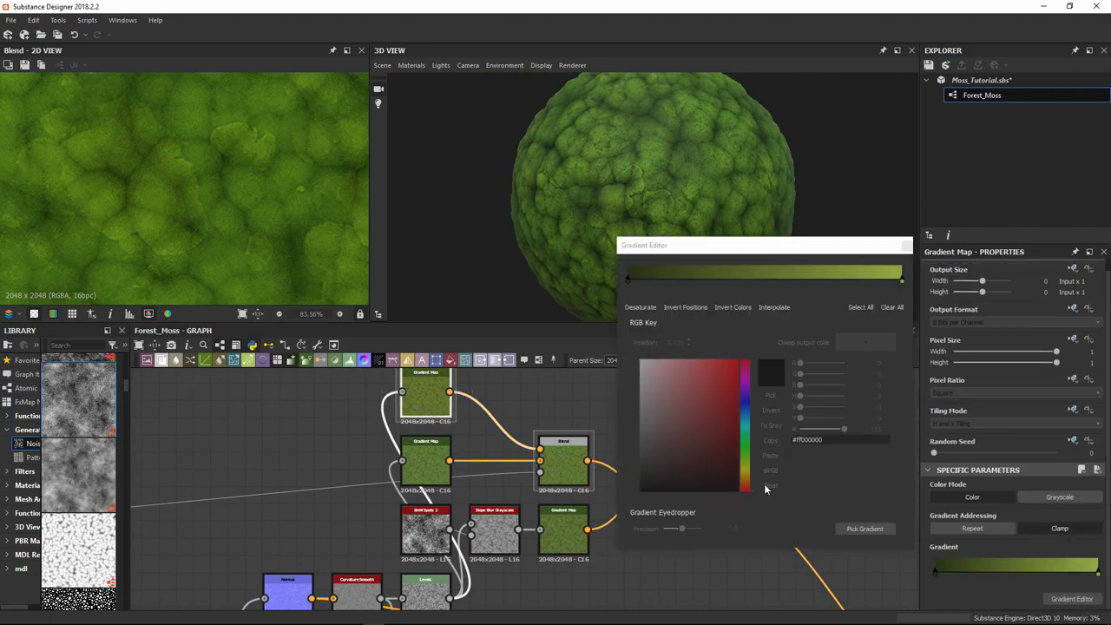
click(629, 280)
drag(746, 464, 746, 469)
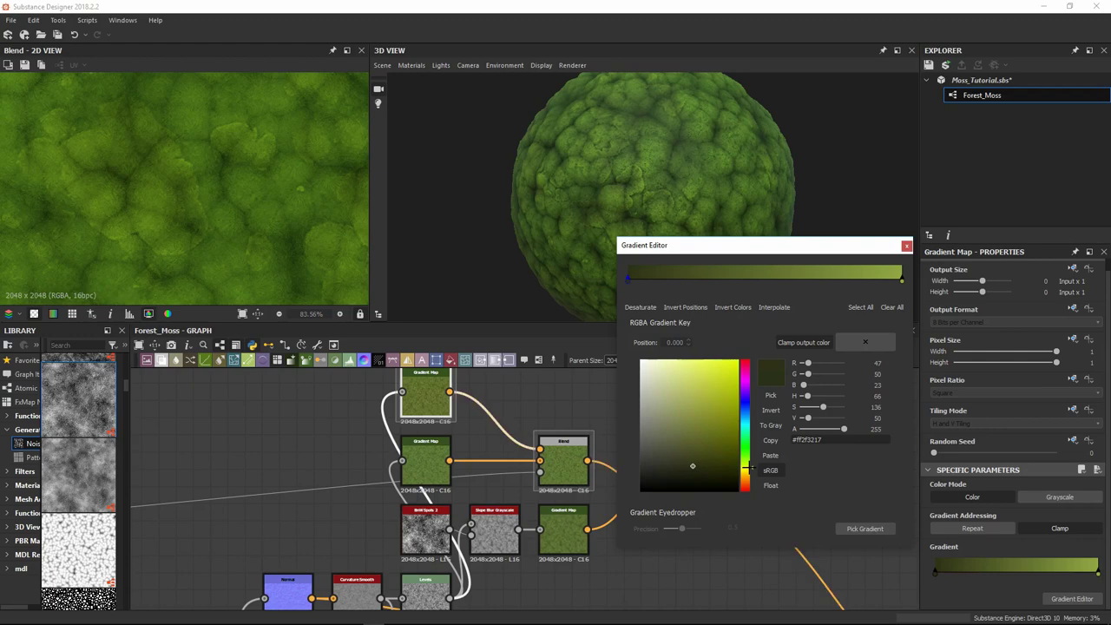
mouse_move(690, 445)
mouse_down()
mouse_move(699, 421)
mouse_move(683, 434)
mouse_up()
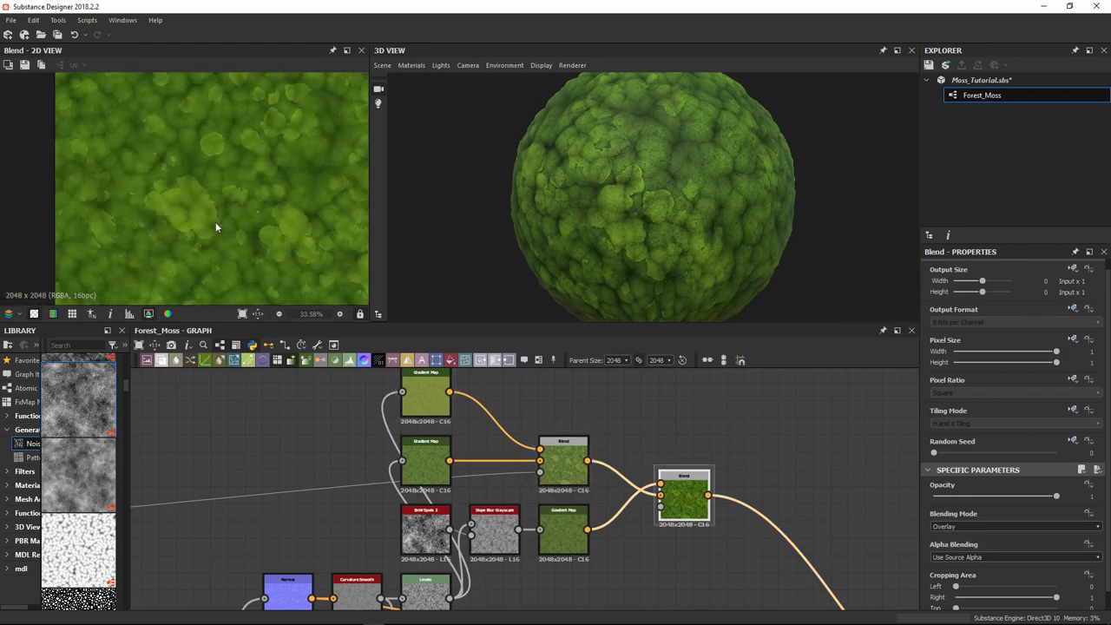
scroll(215, 221, up, 5)
scroll(198, 225, down, 3)
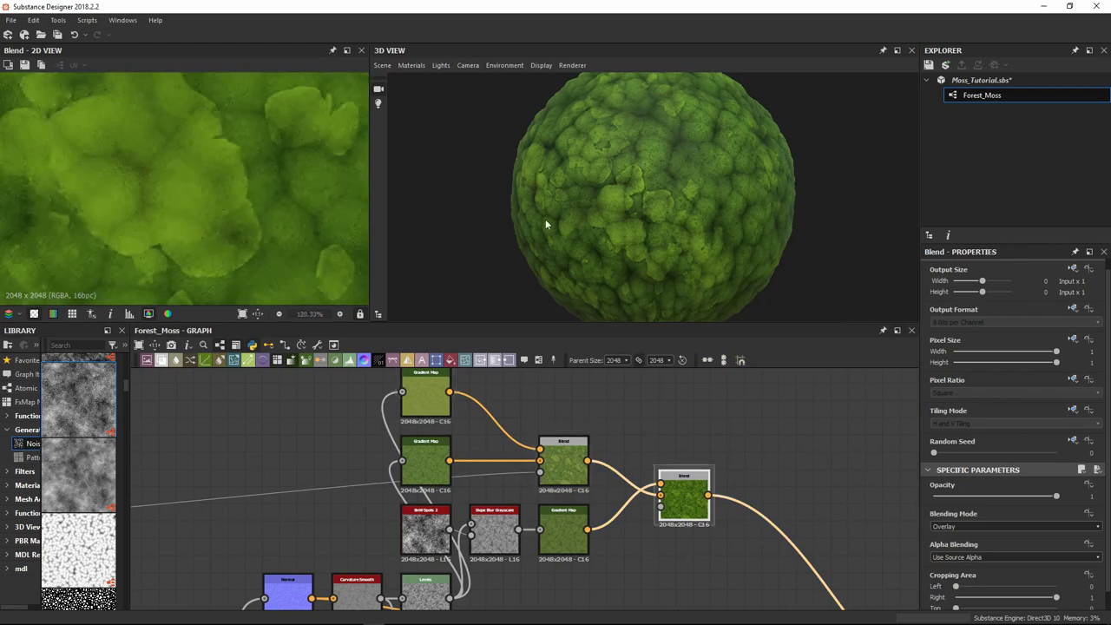
mouse_move(545, 224)
mouse_down()
mouse_move(676, 239)
mouse_move(588, 230)
mouse_move(613, 275)
mouse_move(673, 280)
mouse_move(711, 236)
mouse_move(716, 251)
mouse_move(687, 248)
mouse_up()
scroll(688, 252, up, 2)
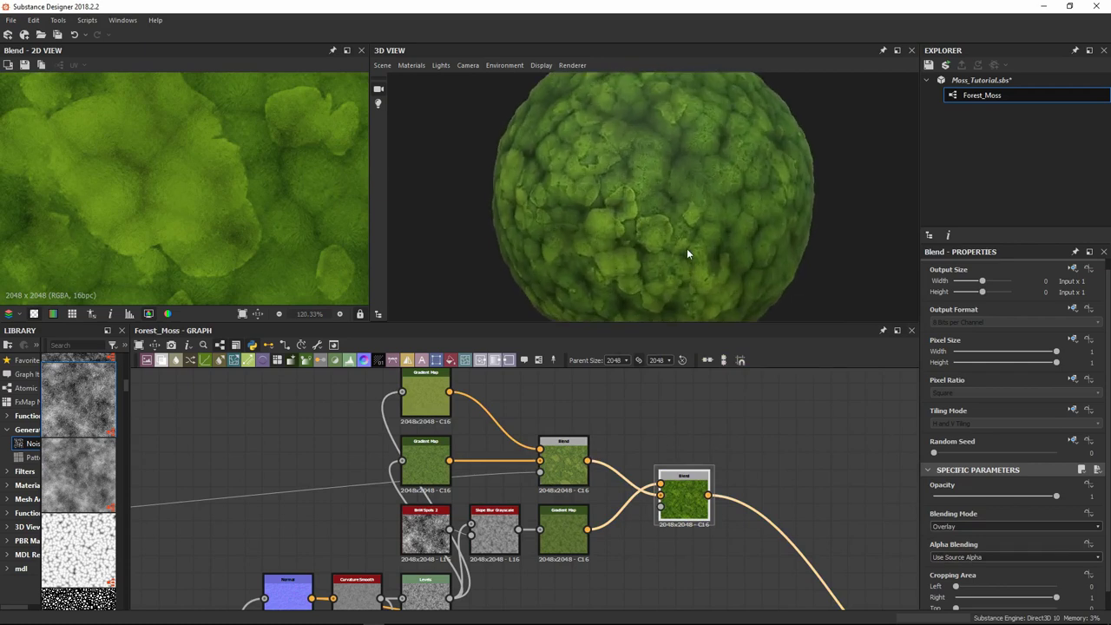
Undock the Ambient Occlusion (HBAO) node from Base Material, place it between Levels and Base Material, and preview its output
click(763, 437)
middle_drag(873, 593, 633, 425)
scroll(633, 424, down, 1)
middle_drag(738, 510, 757, 470)
middle_drag(699, 555, 661, 521)
scroll(681, 503, up, 3)
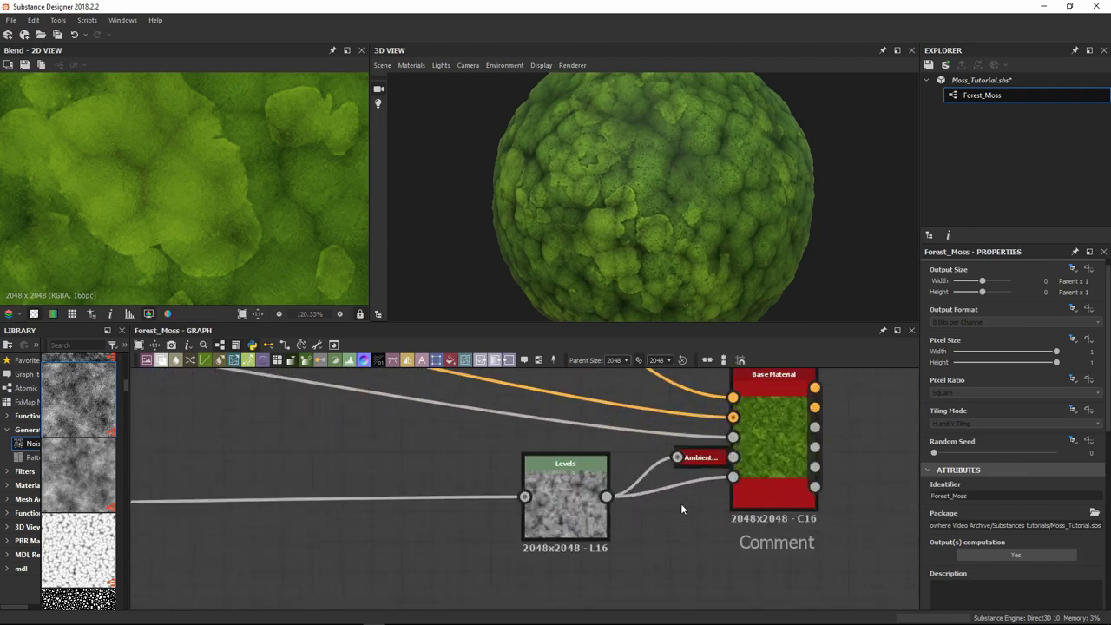
drag(558, 496, 437, 502)
click(704, 460)
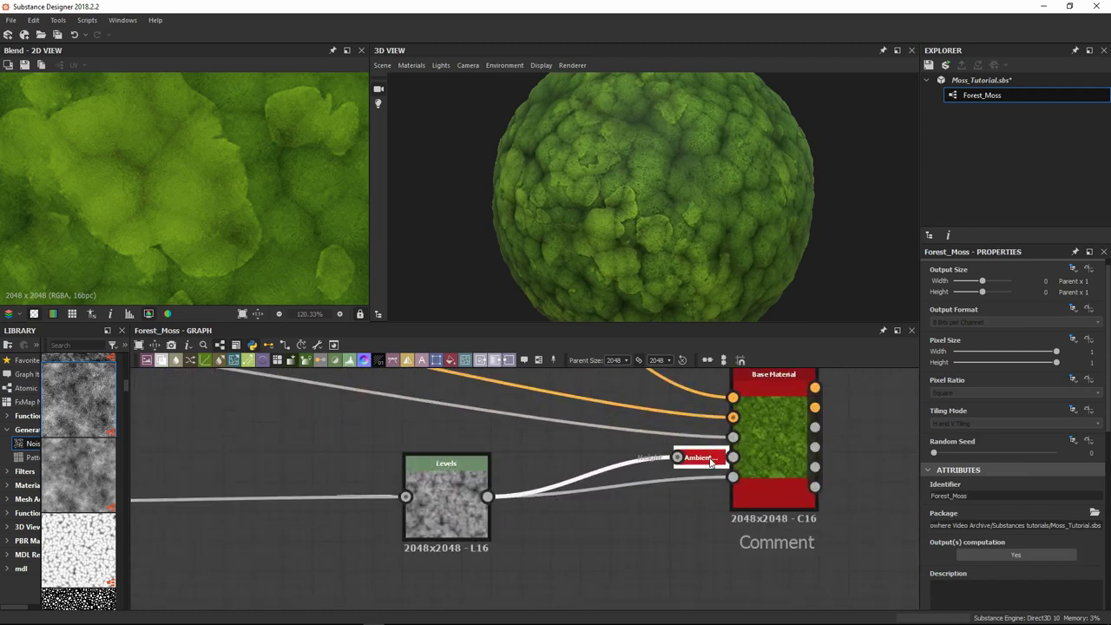
middle_drag(711, 461, 625, 506)
key(d)
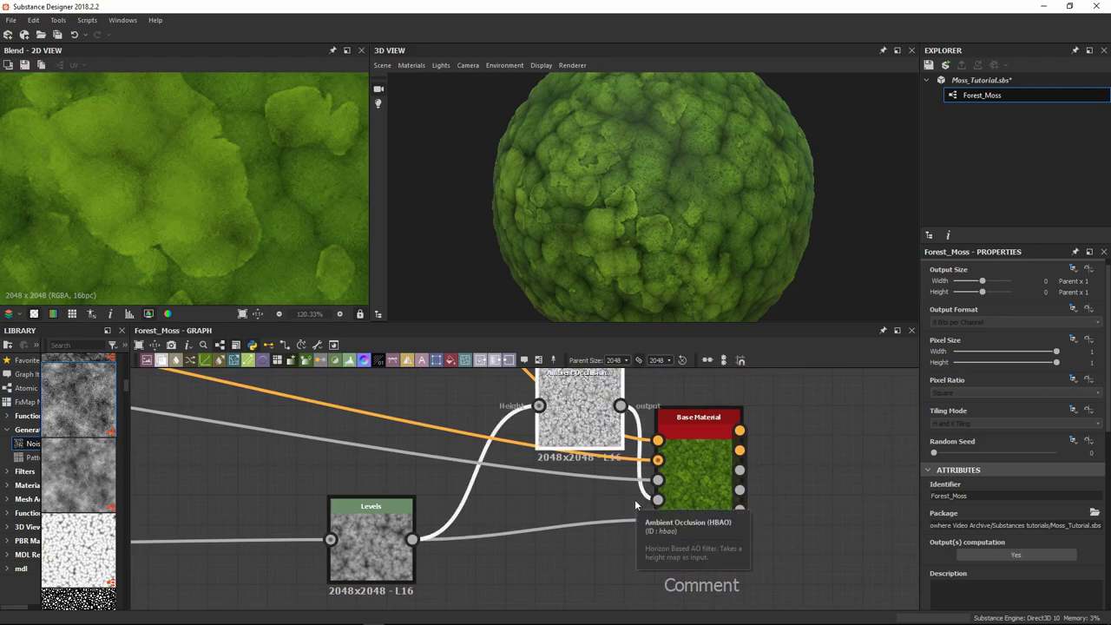
drag(580, 402, 534, 471)
double_click(535, 471)
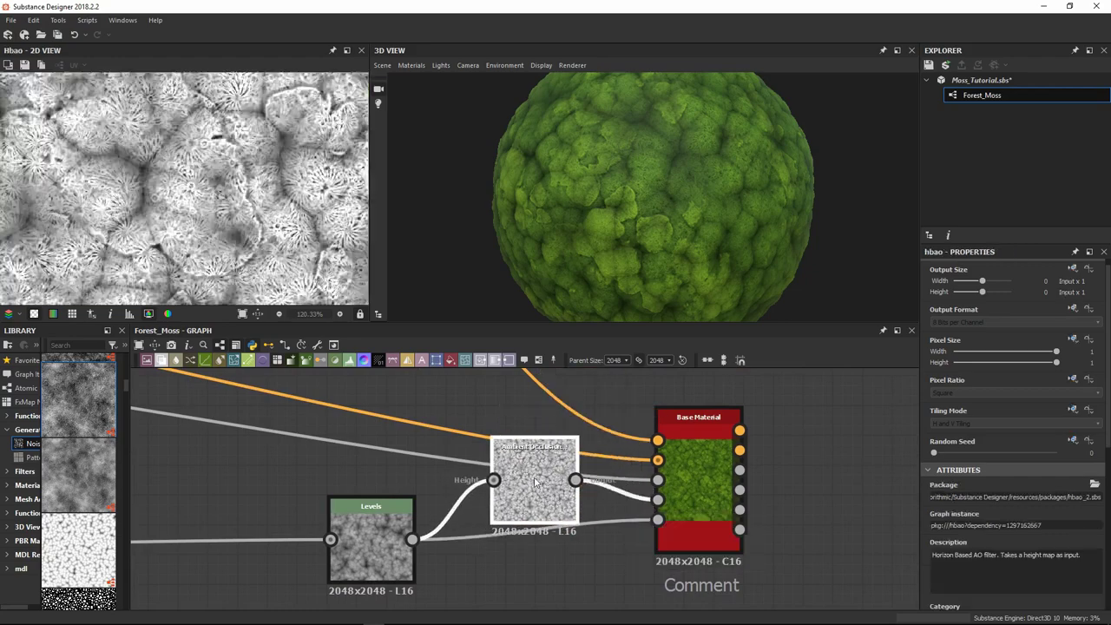
Set the Ambient Occlusion node's Height Depth to 0.05 and its Radius to 0.5
scroll(273, 247, down, 6)
scroll(271, 217, up, 4)
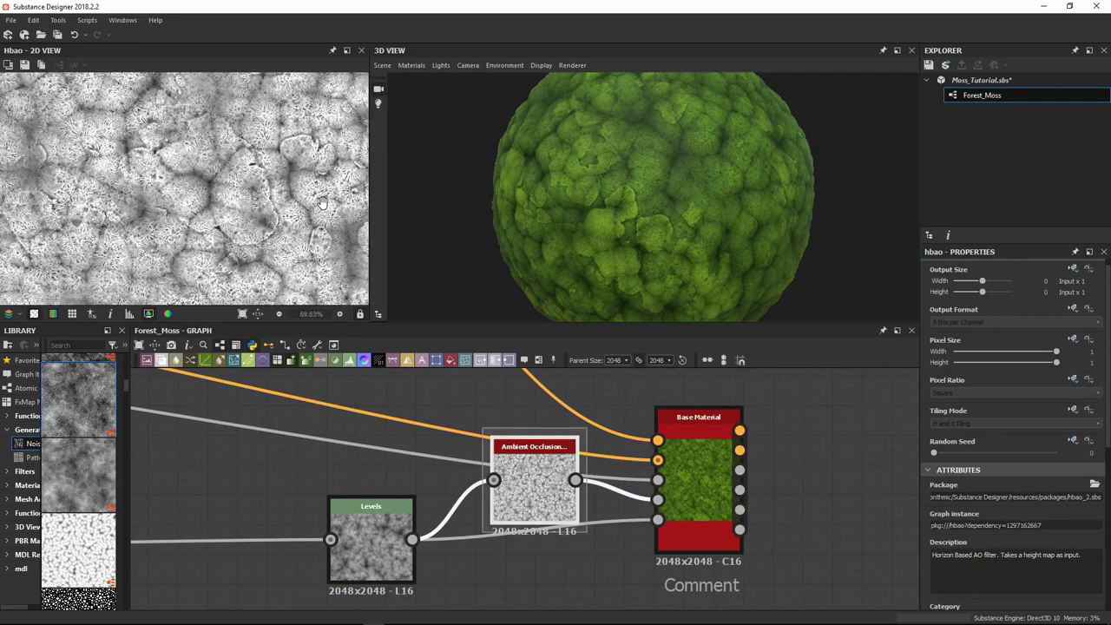
scroll(271, 210, up, 3)
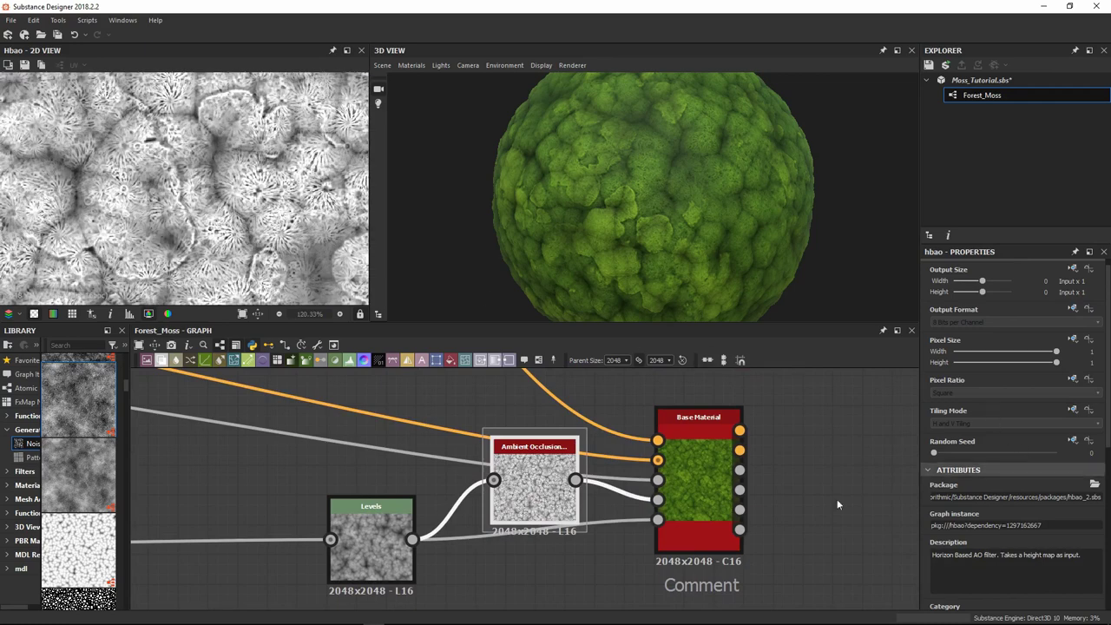
scroll(980, 440, down, 4)
scroll(983, 465, down, 2)
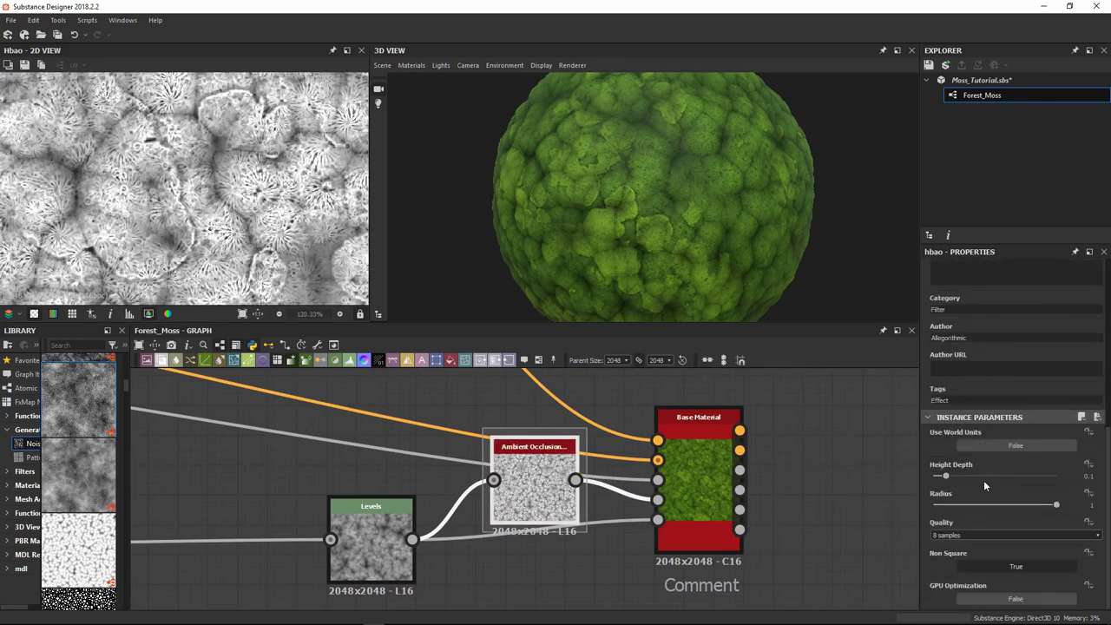
drag(947, 476, 938, 473)
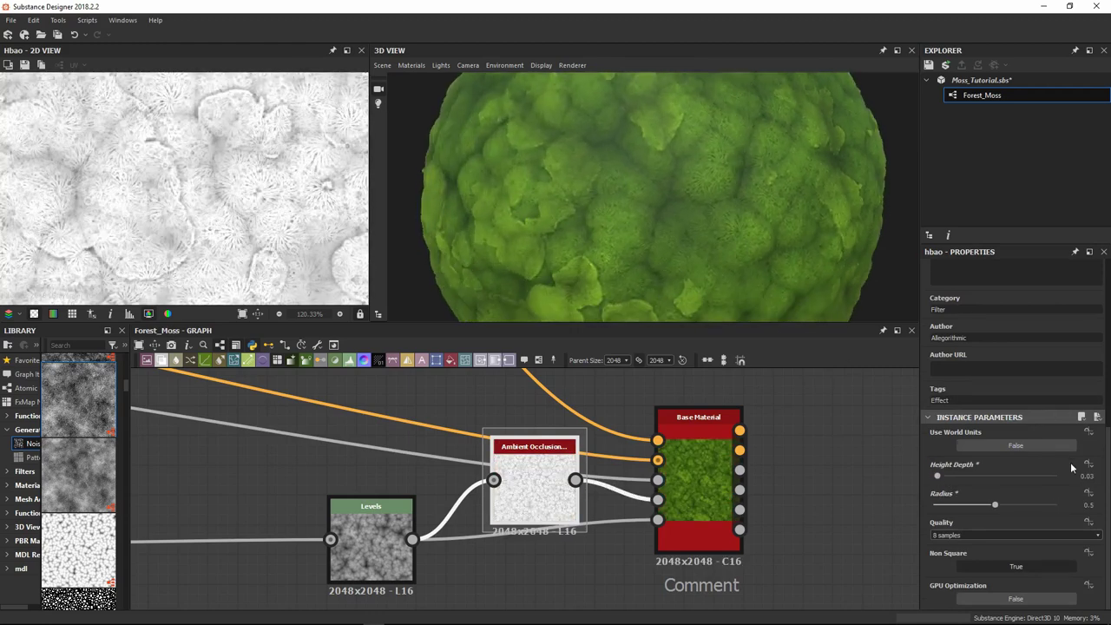
double_click(1087, 476)
text(0.05)
key(Return)
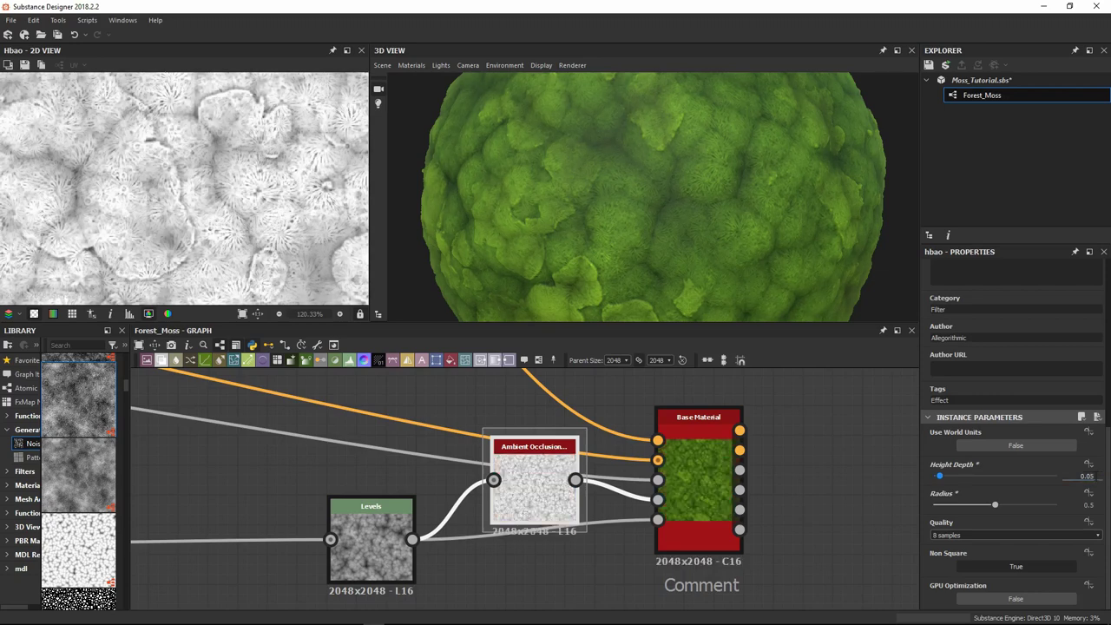
Dock the Ambient Occlusion node back onto Base Material and move the Levels node close to it
key(d)
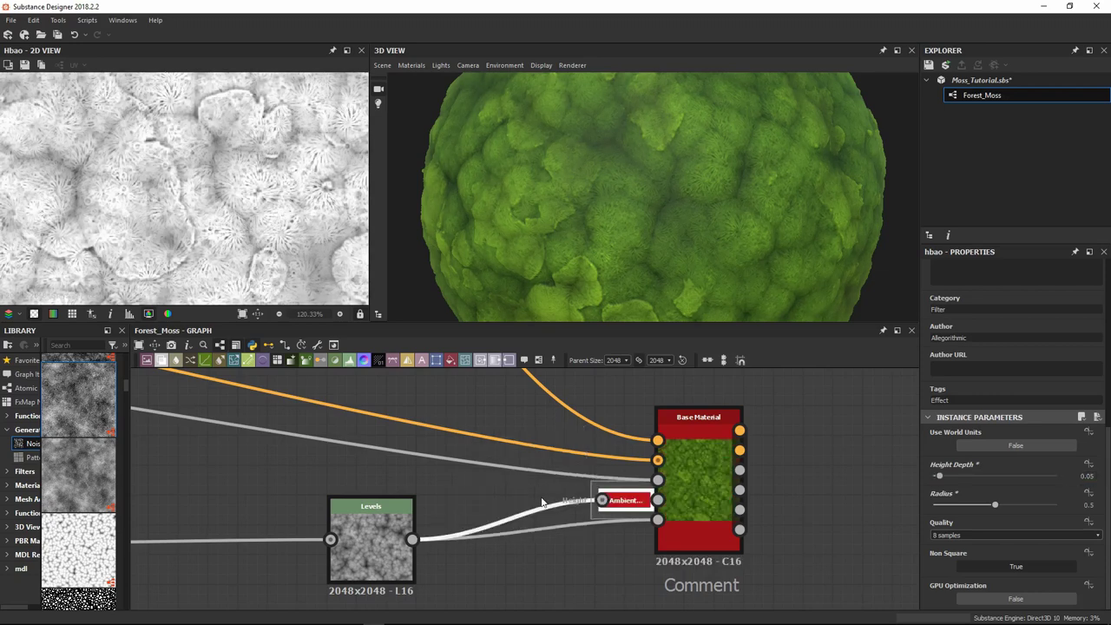
drag(369, 544, 519, 541)
click(426, 501)
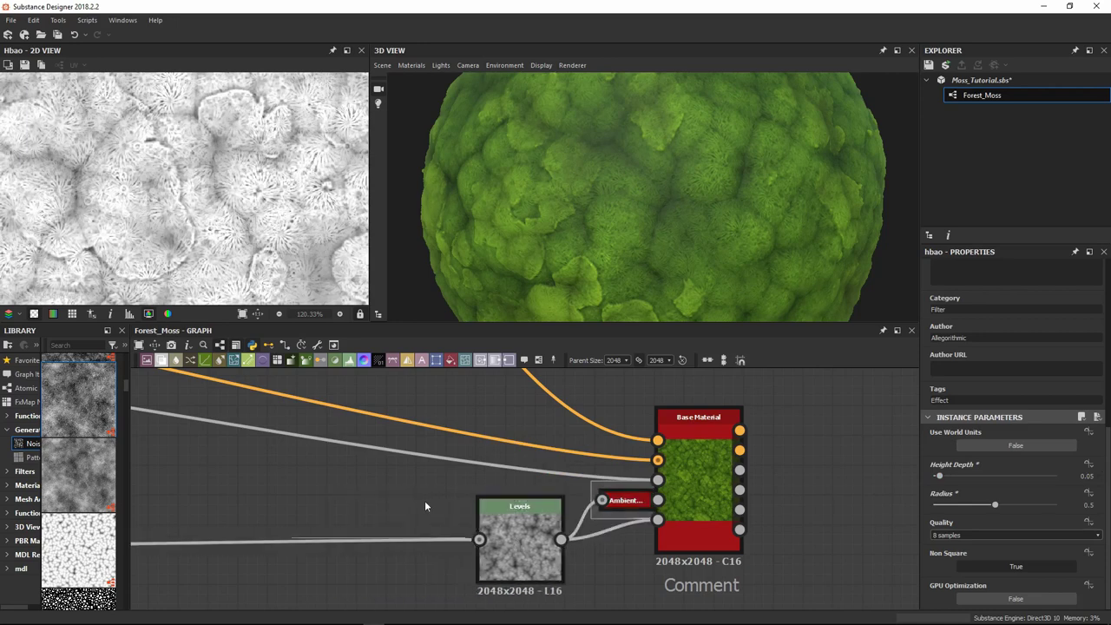
Examine the Overlay Blend's output in the 2D view, both tiled out and up close, and on the whole 3D sphere
scroll(429, 501, down, 3)
middle_drag(389, 470, 609, 500)
middle_drag(405, 452, 516, 502)
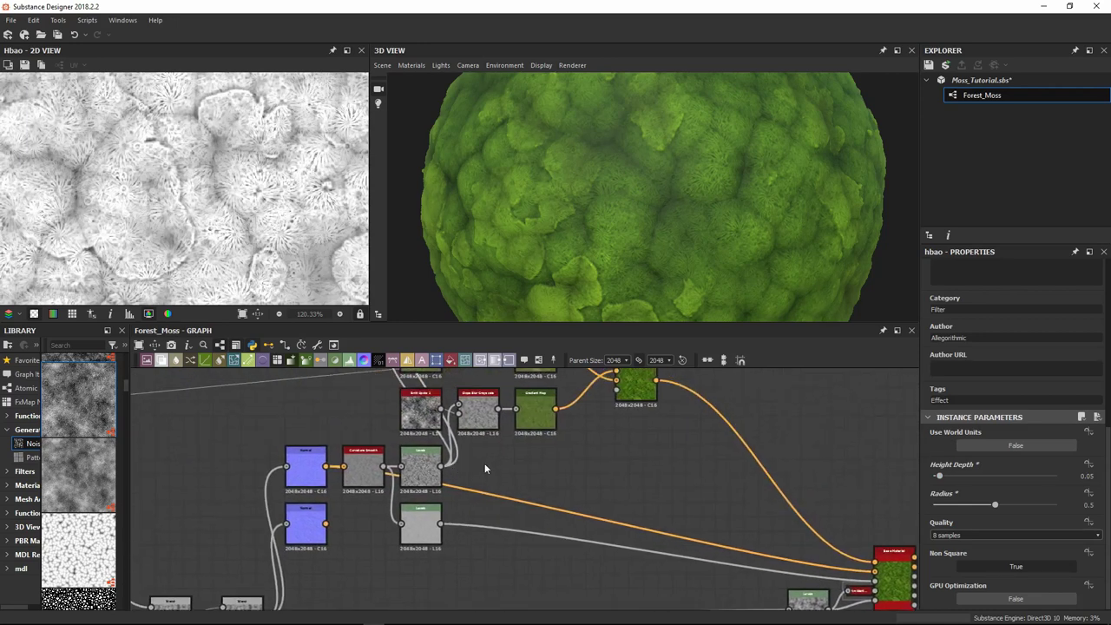
middle_drag(600, 460, 495, 502)
double_click(521, 427)
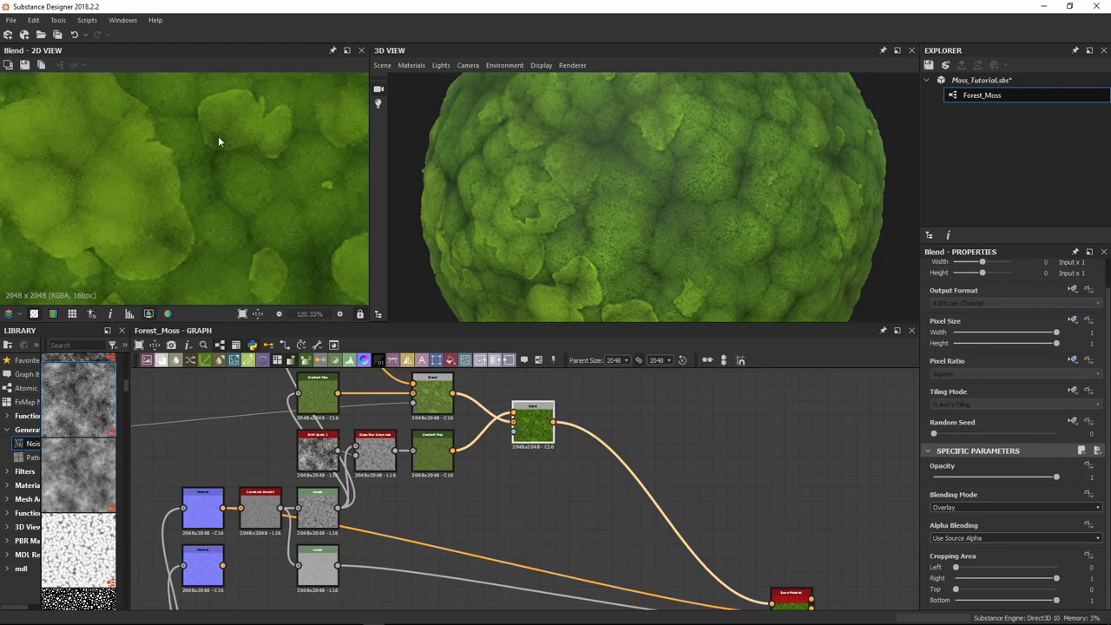
scroll(219, 137, down, 4)
middle_drag(543, 376, 568, 409)
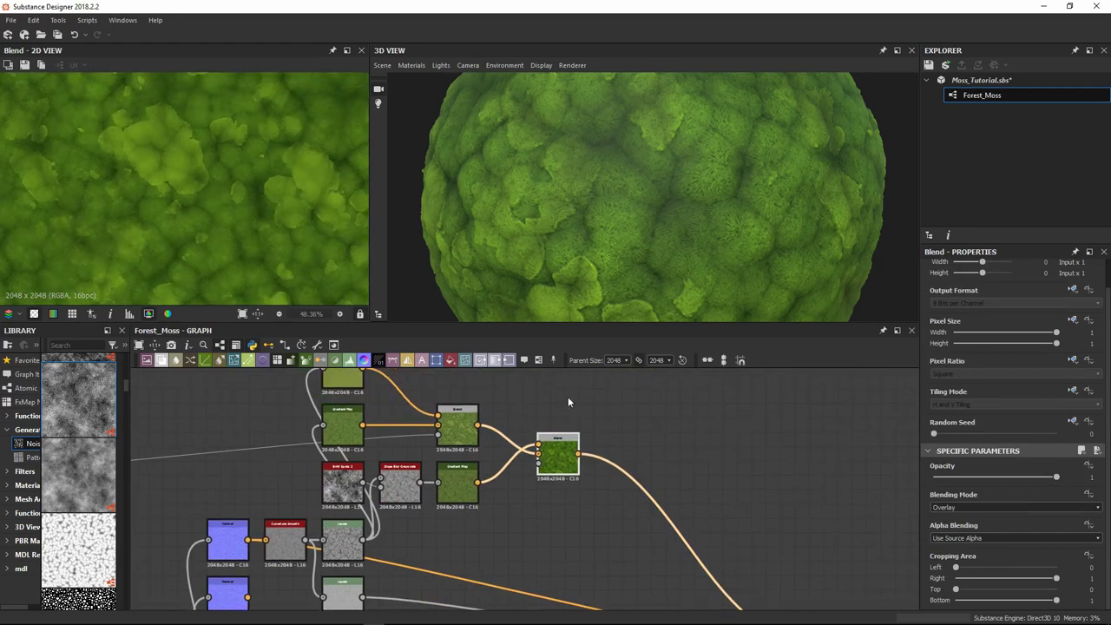
click(643, 439)
click(558, 452)
middle_drag(518, 388, 557, 437)
scroll(606, 539, up, 4)
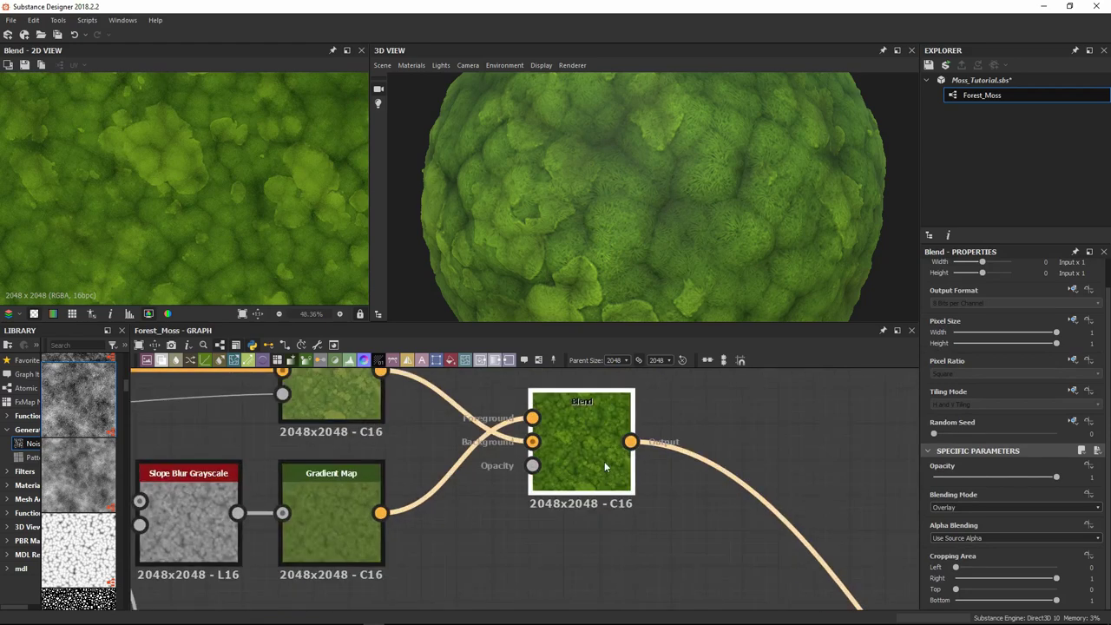
scroll(226, 234, up, 5)
scroll(223, 231, down, 1)
scroll(223, 232, up, 1)
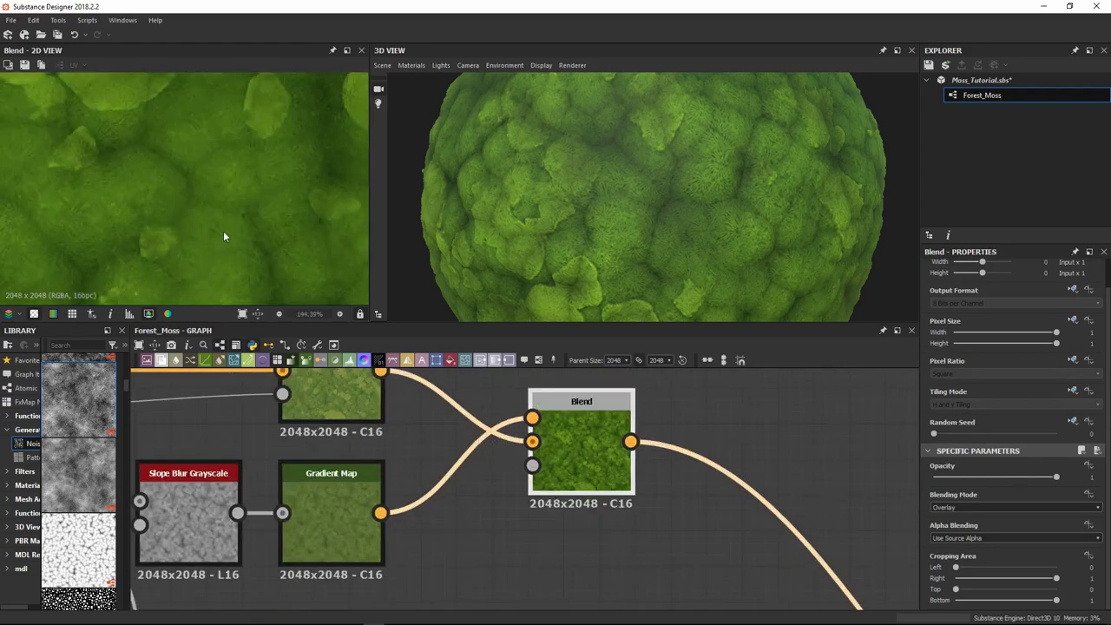
middle_drag(177, 153, 250, 268)
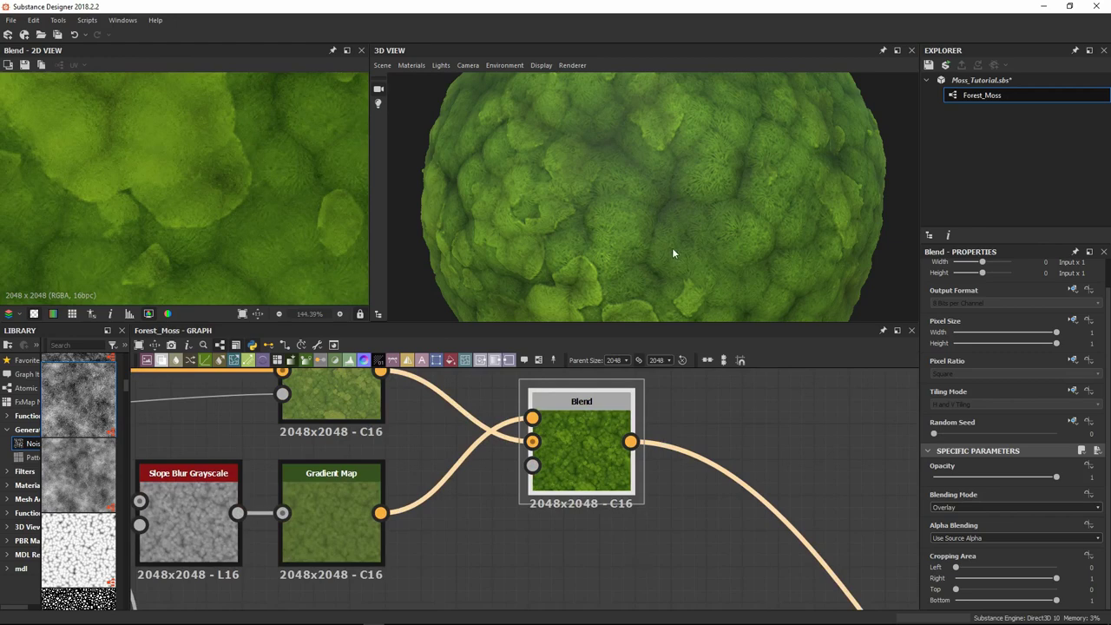
scroll(673, 252, down, 5)
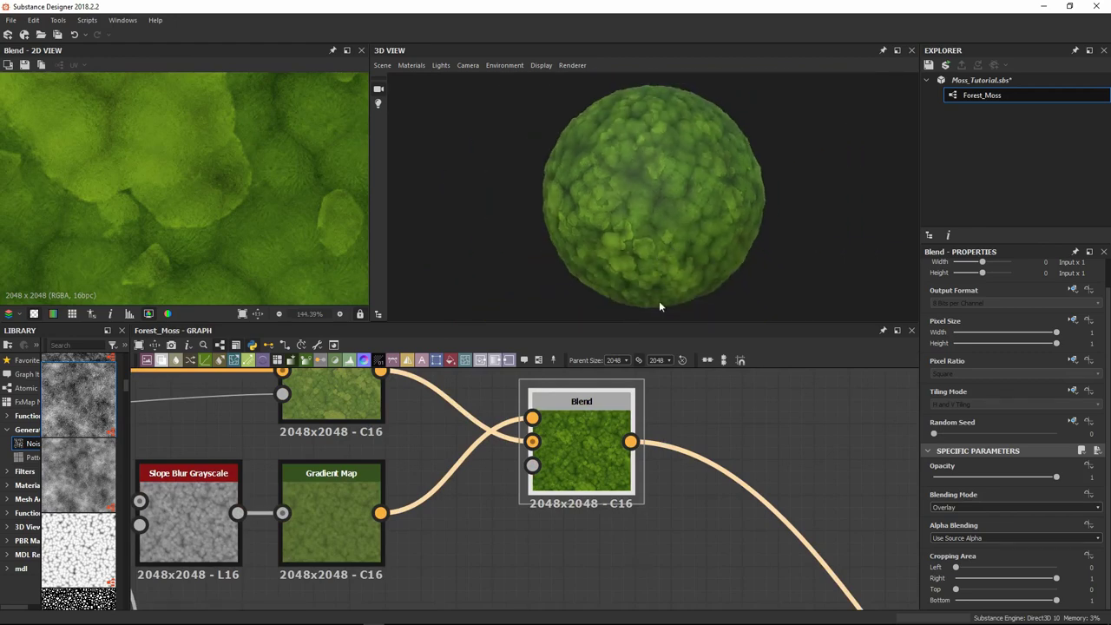
scroll(731, 414, down, 3)
middle_drag(688, 466, 699, 441)
scroll(624, 506, down, 4)
scroll(626, 448, up, 3)
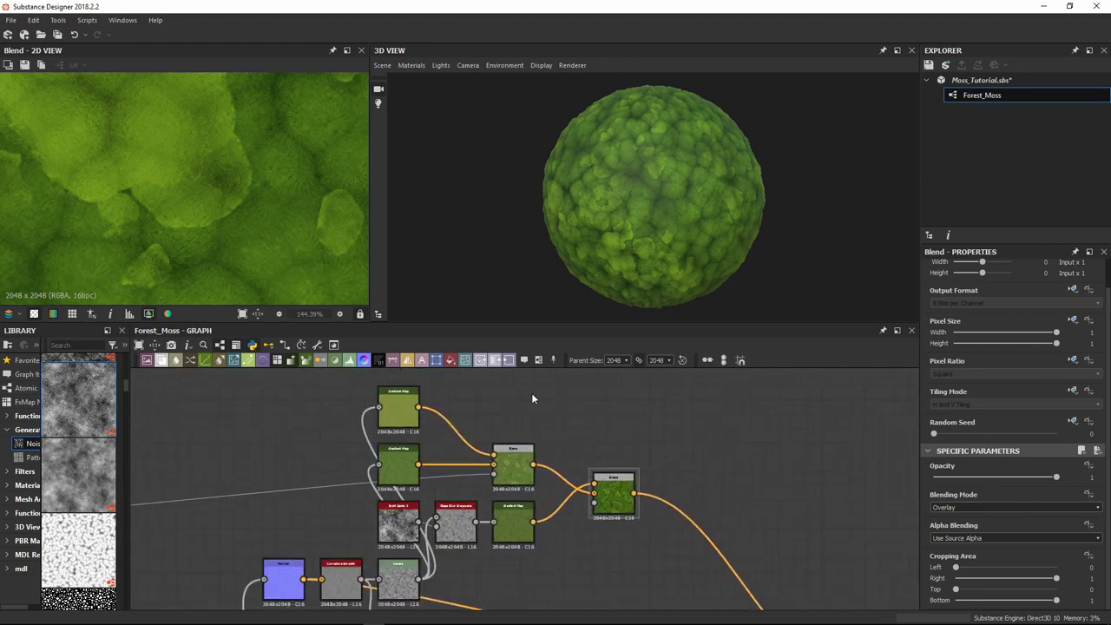
Move the Overlay Blend node away from the Copy Blend towards Base Material to free space in the base color chain
middle_drag(516, 397, 523, 443)
click(563, 448)
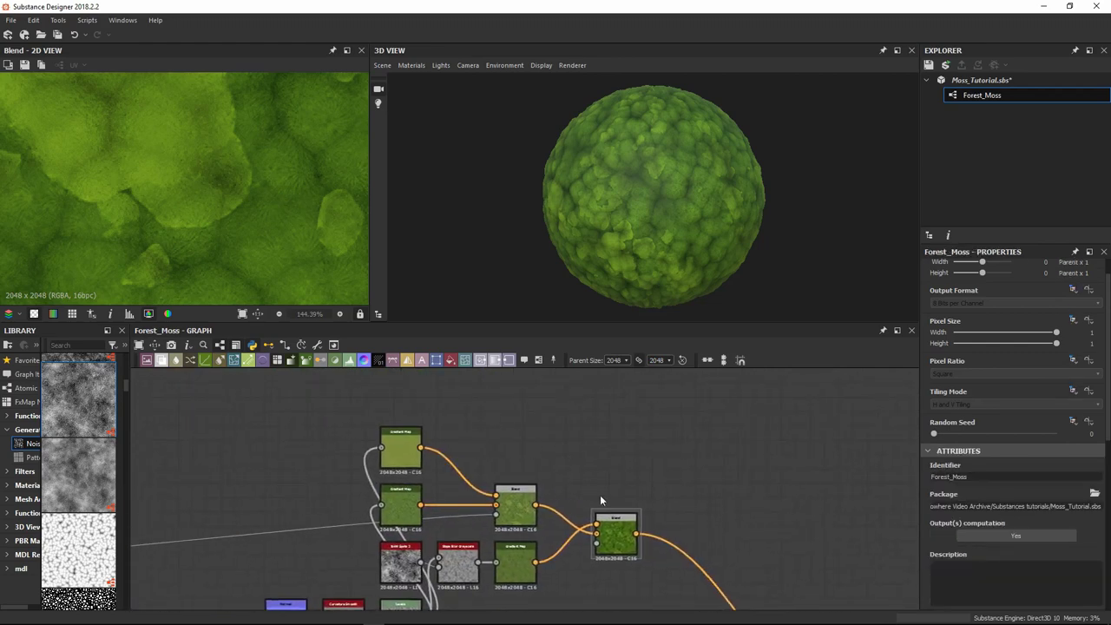
middle_drag(600, 495, 543, 427)
drag(563, 471, 591, 478)
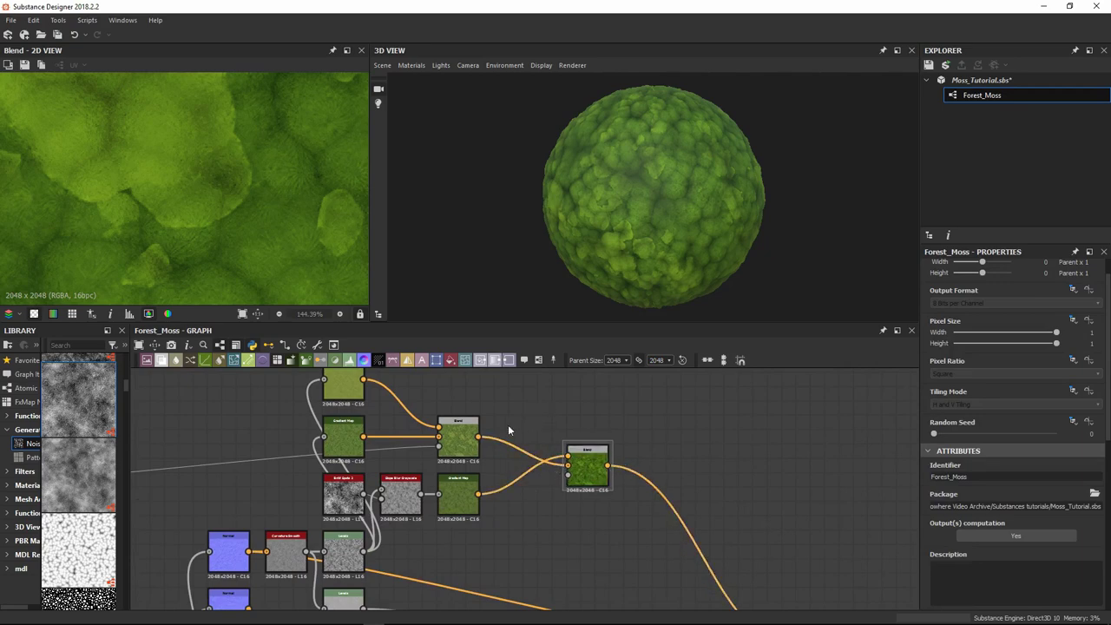
middle_drag(509, 428, 536, 412)
scroll(593, 477, down, 2)
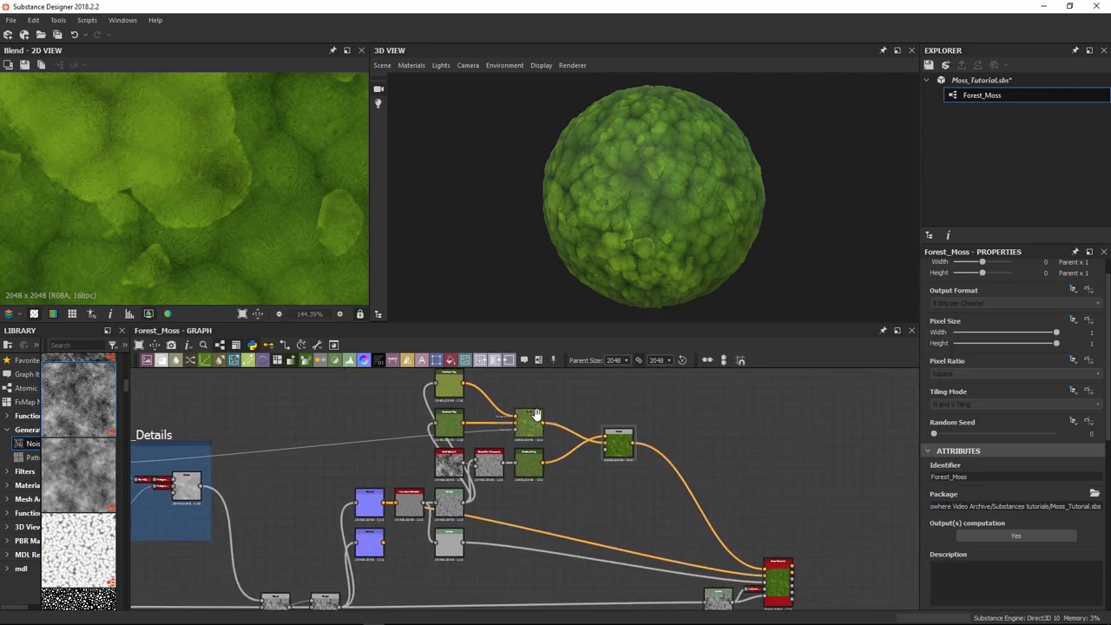
scroll(627, 453, up, 3)
middle_drag(628, 453, 559, 427)
scroll(598, 482, down, 3)
drag(577, 406, 587, 410)
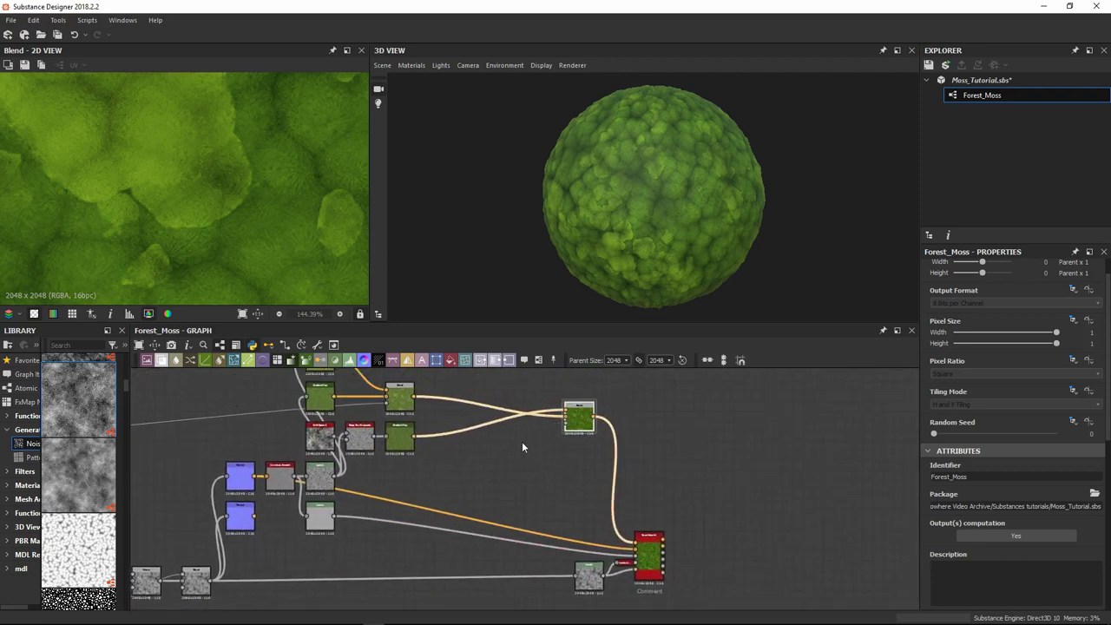
middle_drag(523, 447, 580, 468)
click(571, 431)
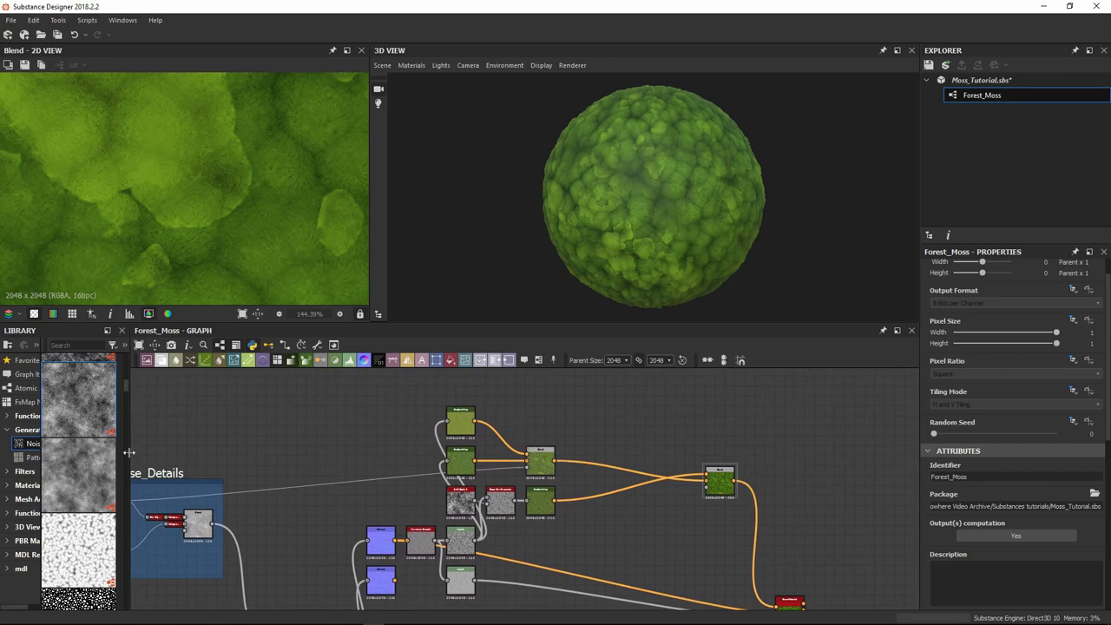
Find Grunge Map 007 among the library's noises, place it above the topmost Gradient Map, and preview it
click(85, 479)
middle_drag(488, 385, 463, 427)
scroll(464, 427, up, 1)
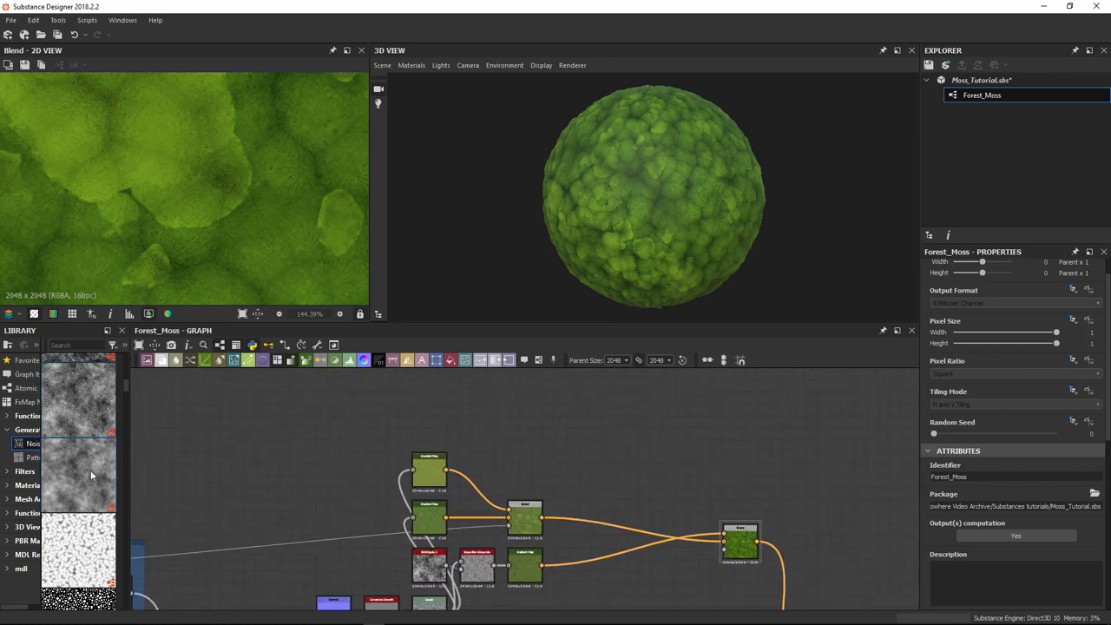
scroll(88, 467, down, 3)
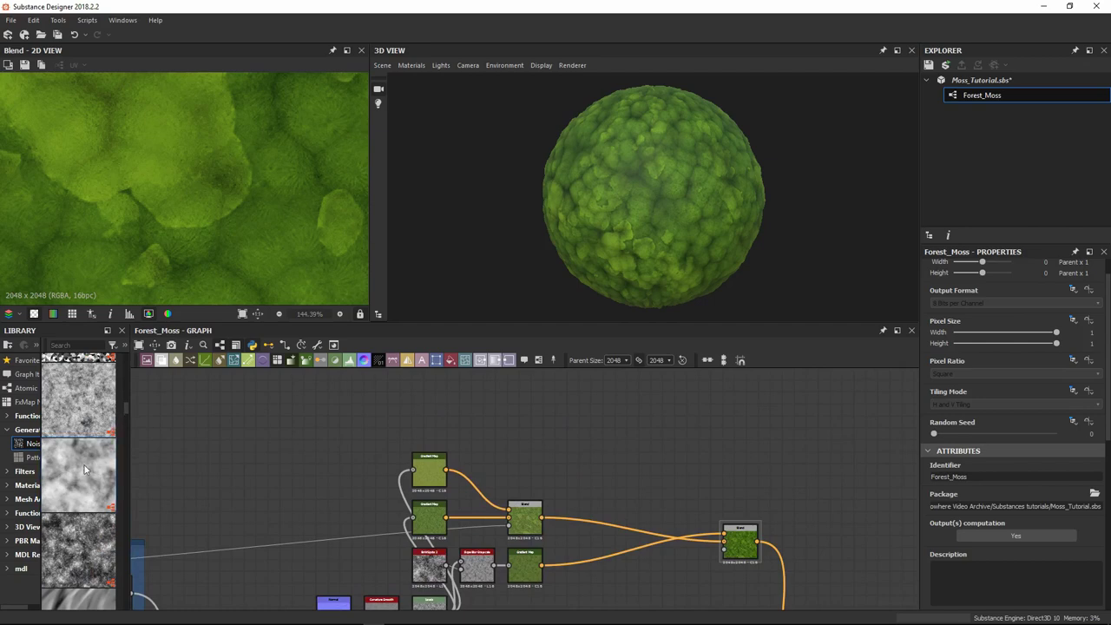
drag(126, 411, 126, 544)
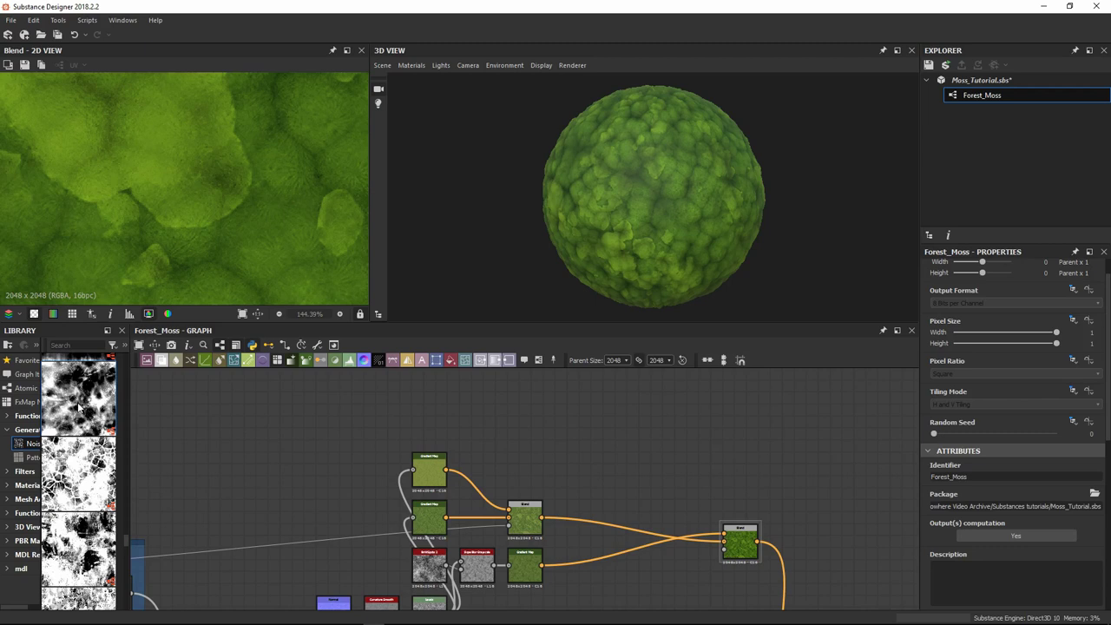
drag(86, 401, 435, 413)
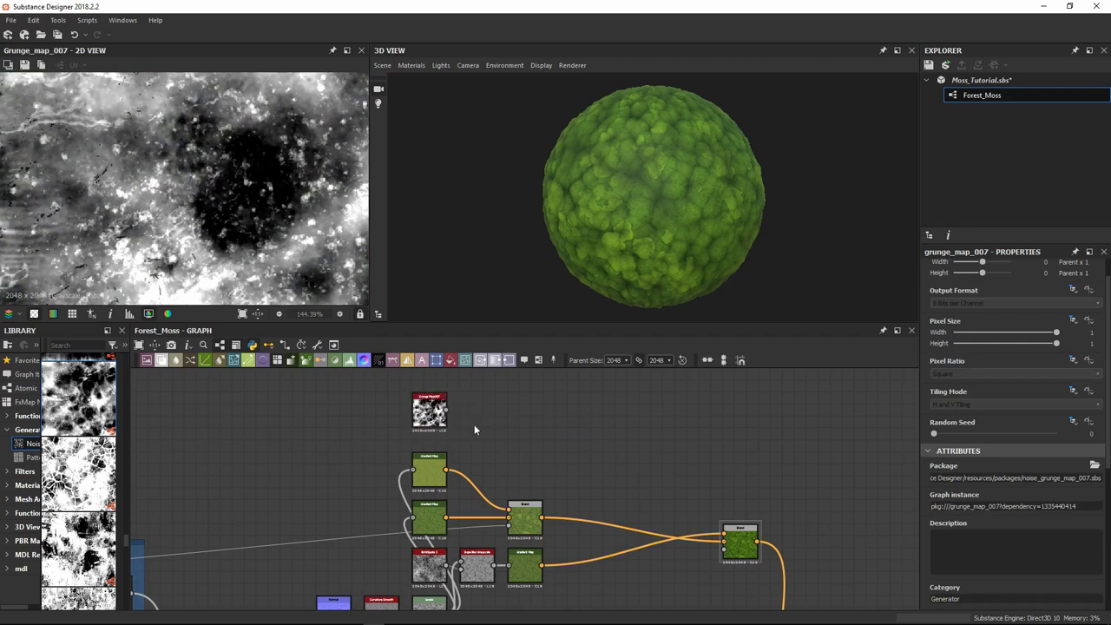
Insert a second Copy Blend between the first Copy Blend and the Overlay Blend, with Grunge Map 007 as its opacity mask
scroll(507, 477, up, 2)
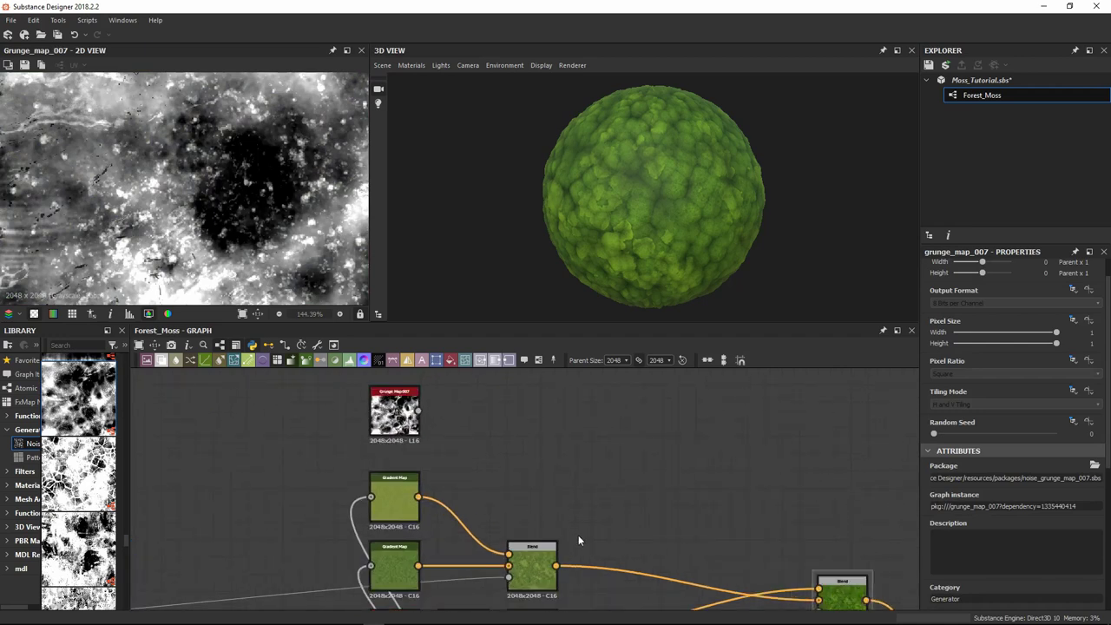
click(532, 568)
middle_drag(626, 519, 601, 480)
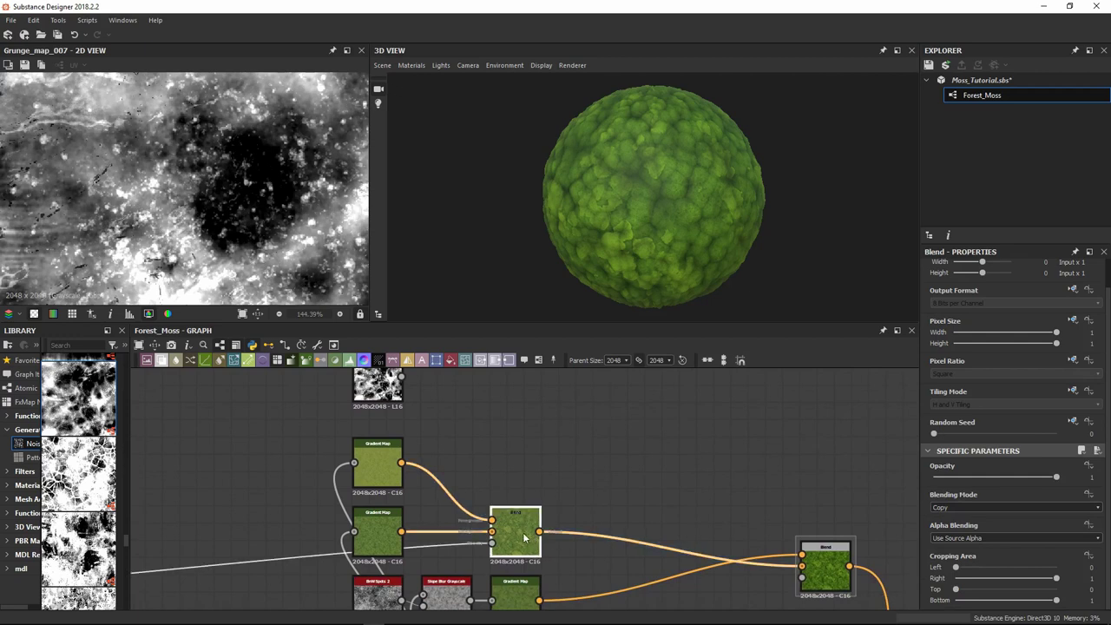
middle_drag(518, 534, 515, 533)
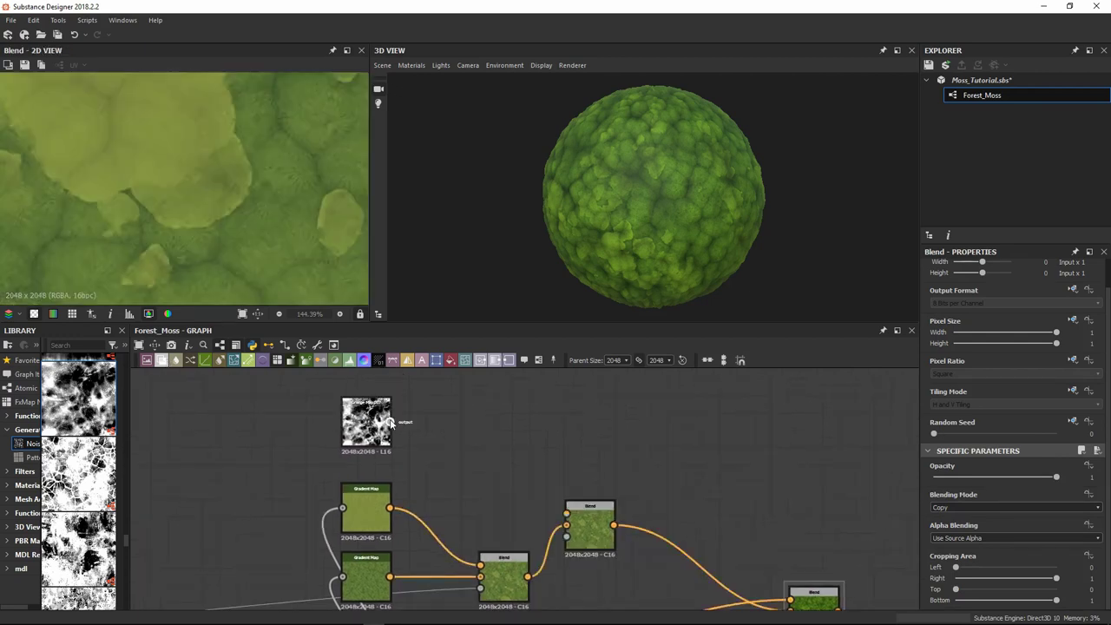
drag(389, 422, 567, 536)
middle_drag(544, 480, 566, 458)
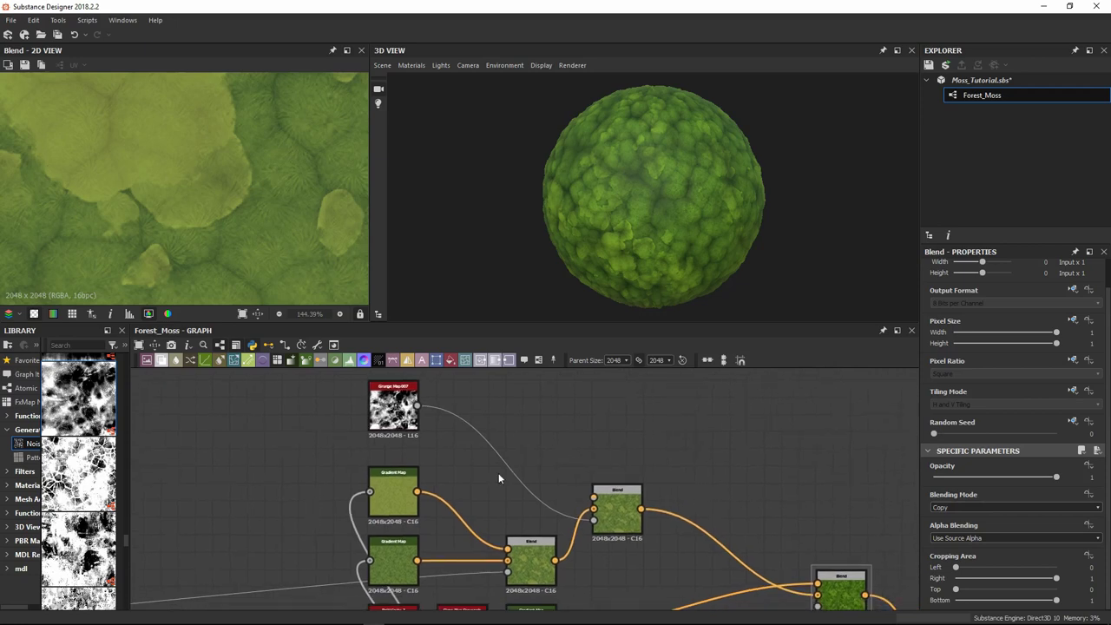
Space the two Copy Blends apart, keeping the first one close to its Gradient Maps
click(415, 497)
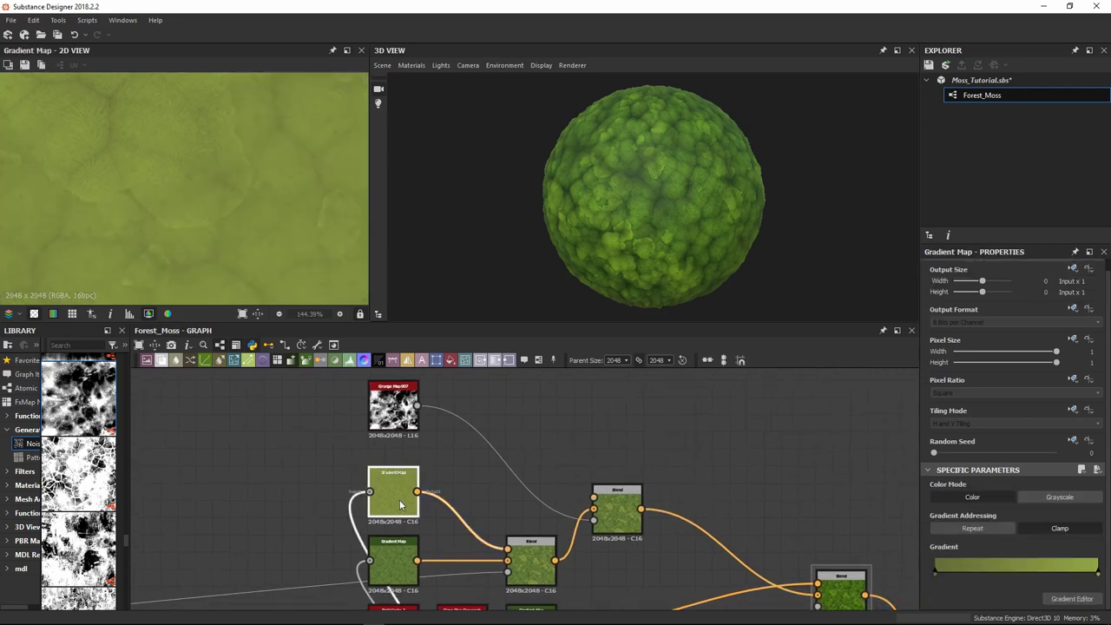
click(532, 560)
drag(625, 525, 680, 525)
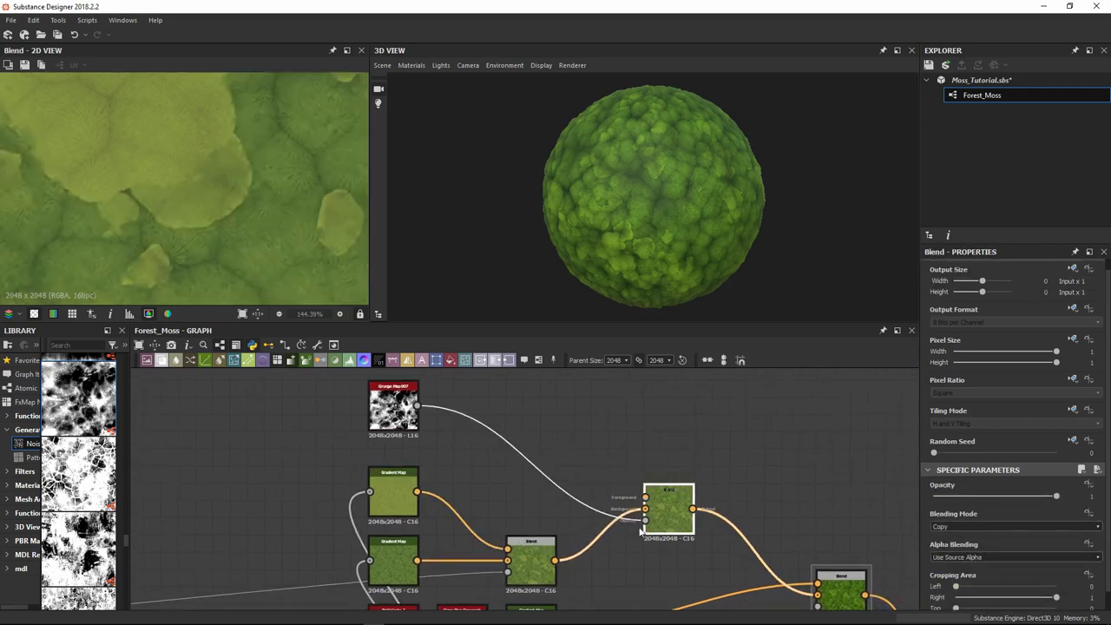
drag(533, 563, 480, 525)
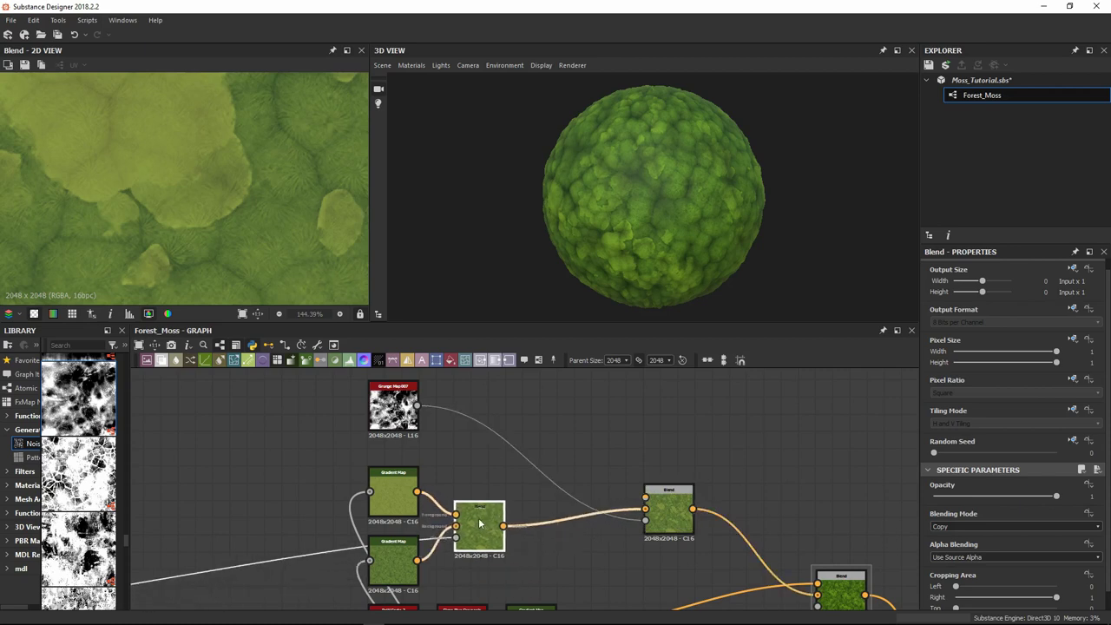
Add a Levels node beside Grunge Map 007, above the first Copy Blend
click(476, 472)
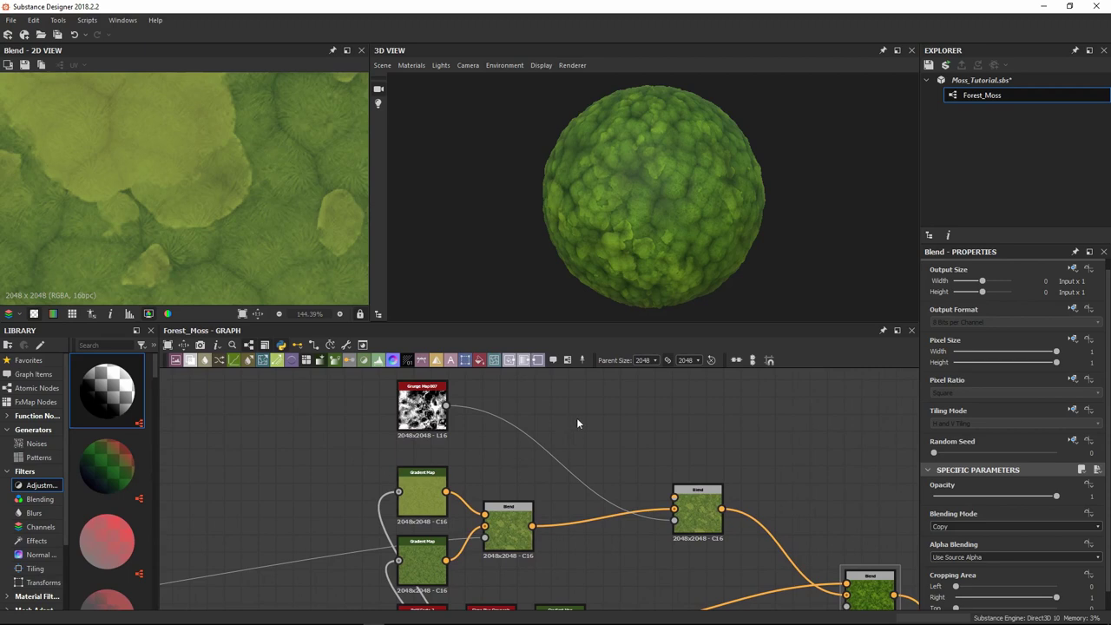
middle_drag(527, 442, 472, 465)
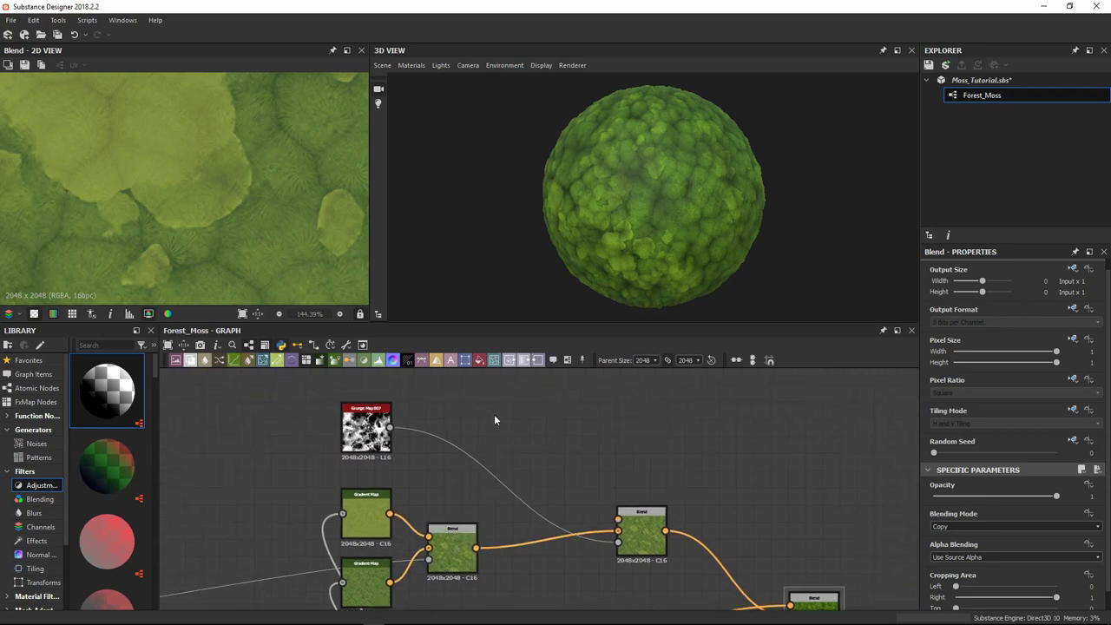
key(space)
text(levels)
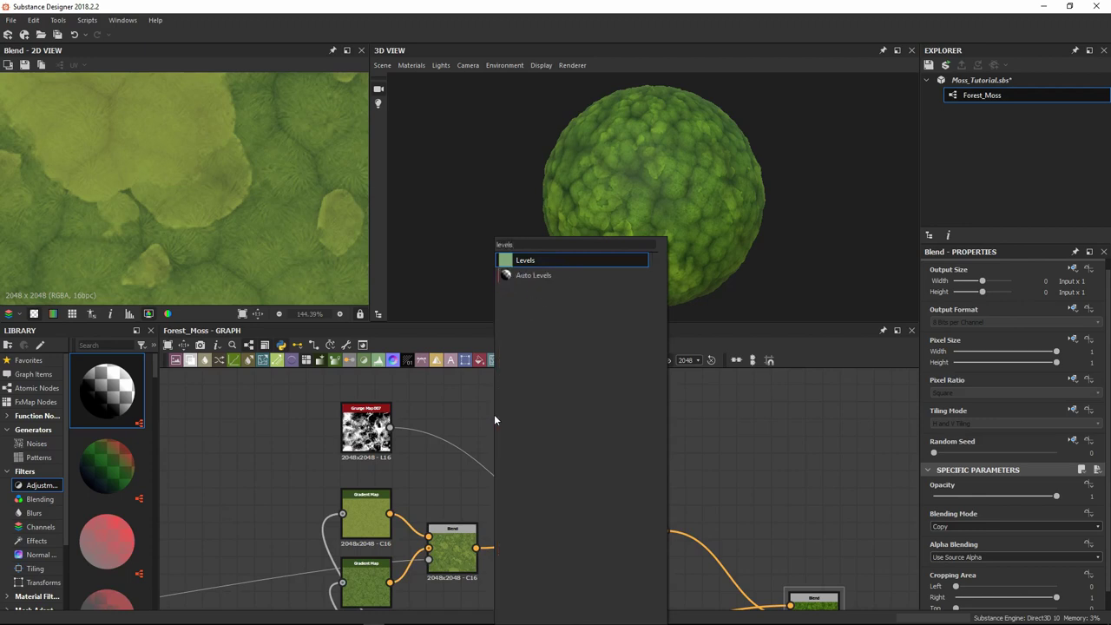
key(Return)
drag(495, 421, 462, 420)
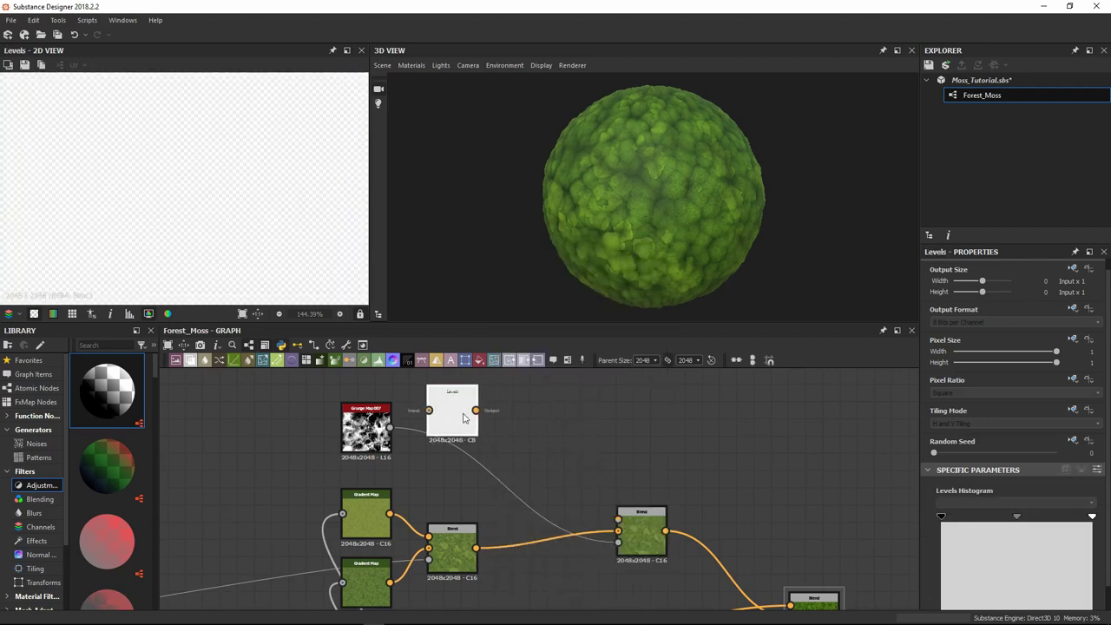
Connect the first Copy Blend through the Levels node into the second Copy Blend's foreground and position Levels between them
drag(477, 547, 524, 452)
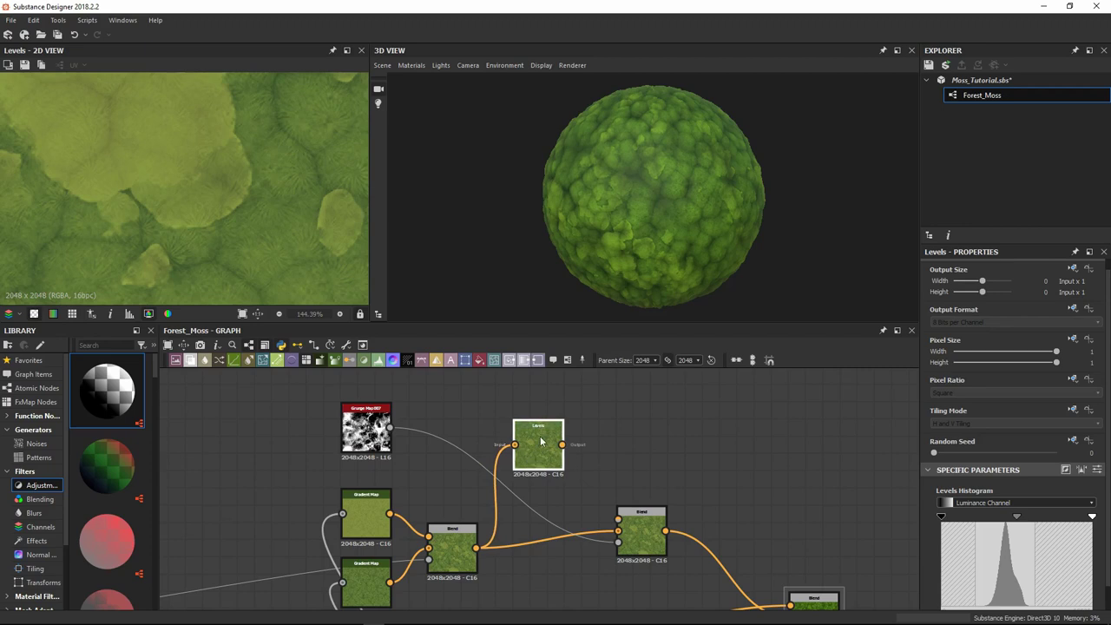
drag(563, 445, 629, 519)
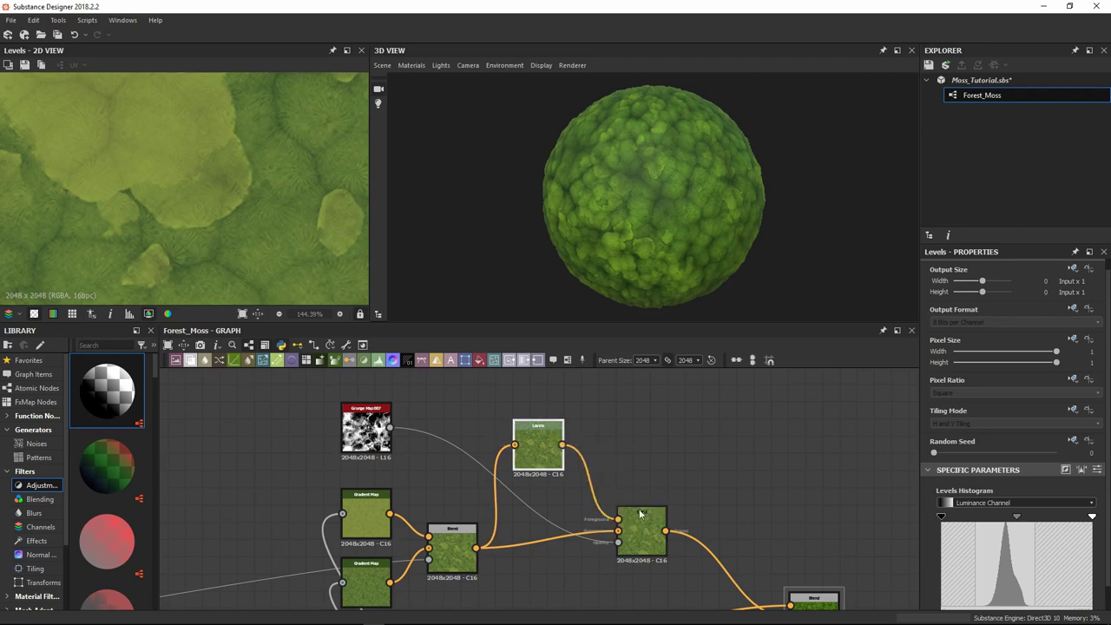
middle_drag(640, 513, 577, 514)
scroll(576, 516, up, 1)
drag(464, 439, 465, 458)
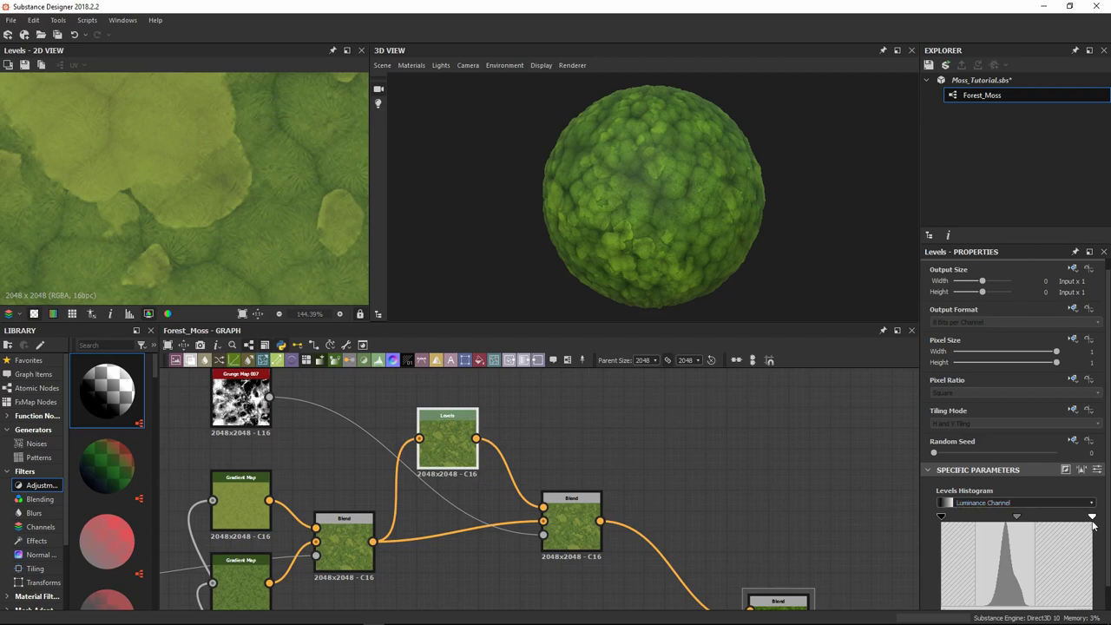
Try lowering the Levels node's white input point to brighten the grunge-masked areas, and undo the last adjustment
mouse_move(1092, 521)
mouse_down()
mouse_move(1049, 526)
mouse_move(1092, 526)
mouse_up()
drag(1092, 521, 961, 521)
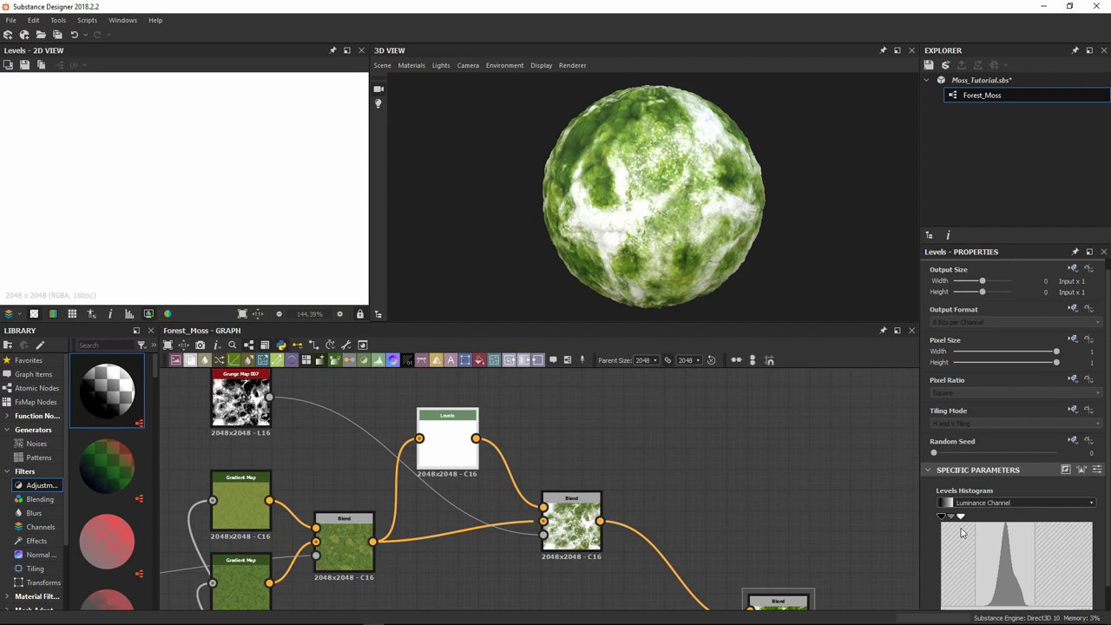
drag(961, 533, 1099, 535)
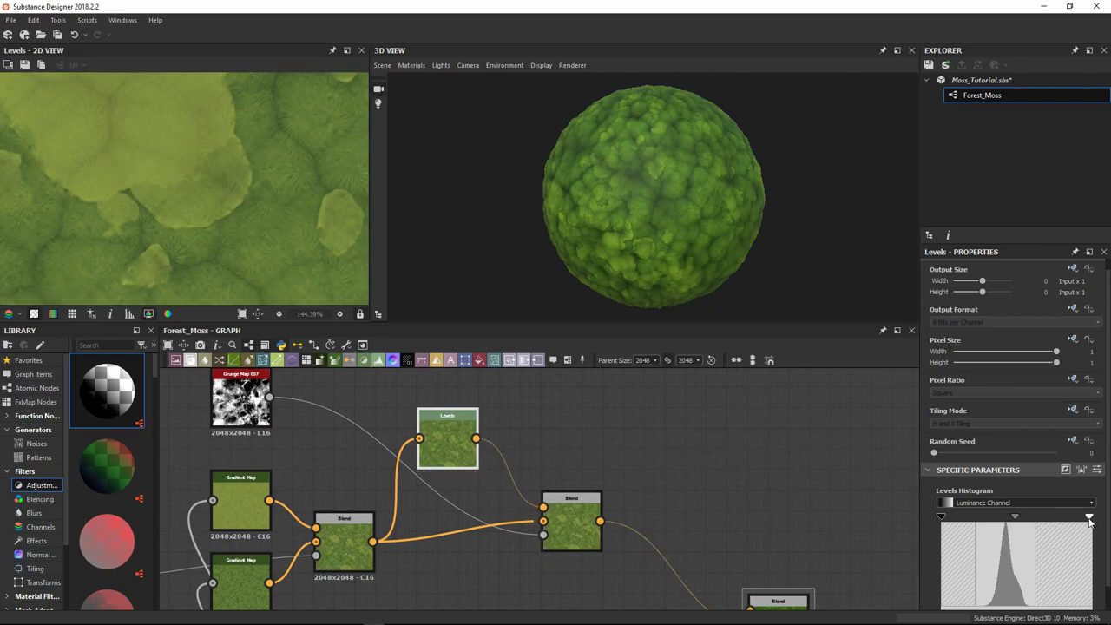
drag(1093, 518, 1066, 524)
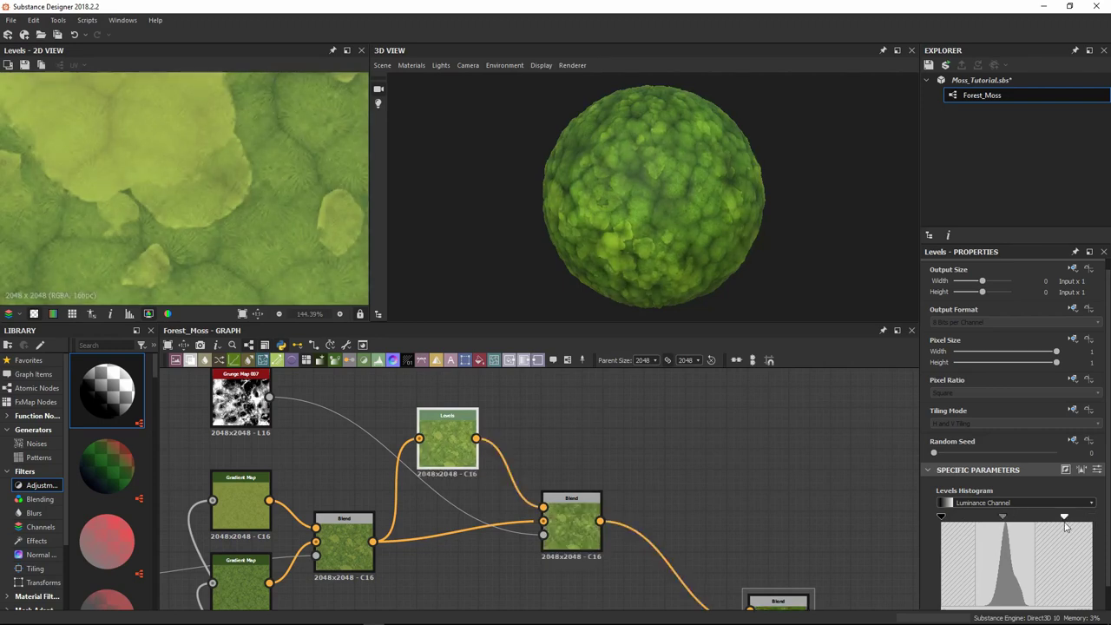
key(ctrl+z)
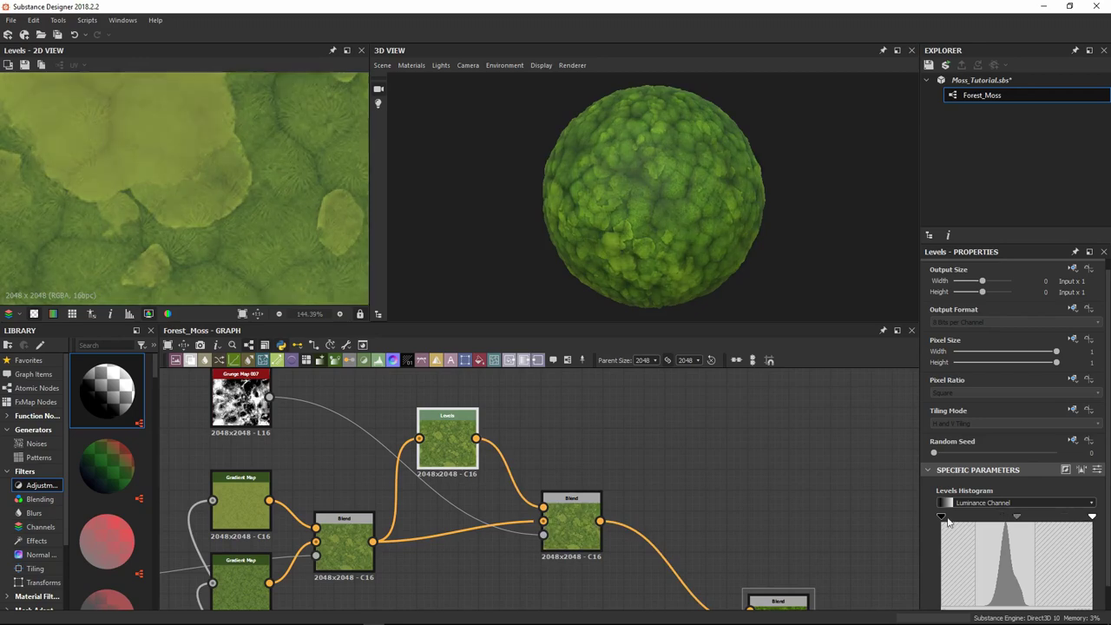
Raise the Levels node's black input point to darken and saturate the grunge-masked green areas
drag(942, 519, 971, 524)
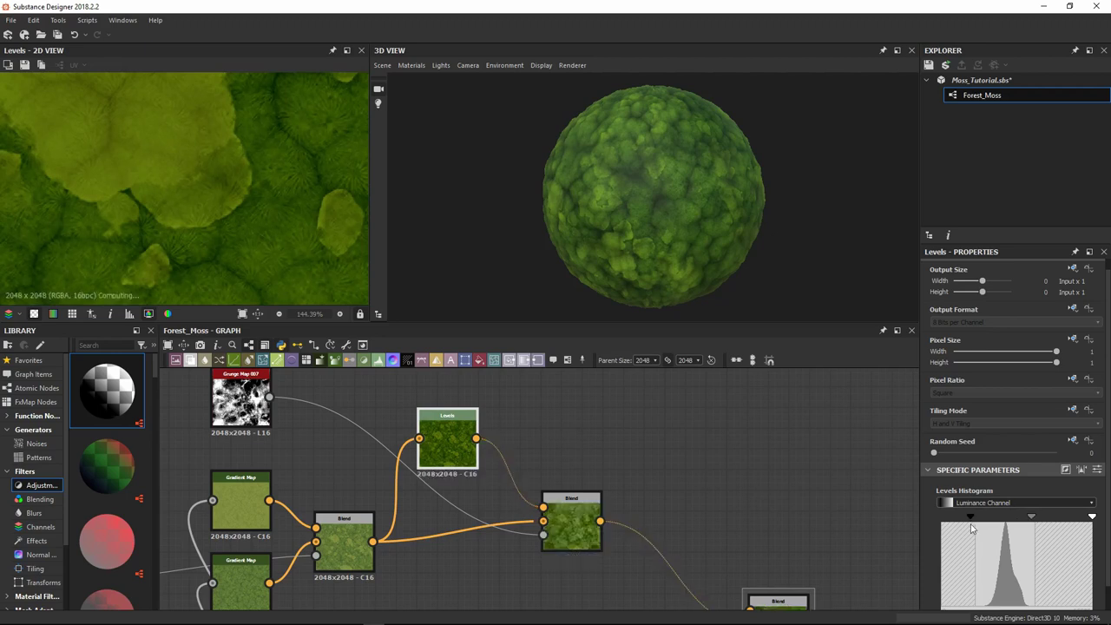
Examine the moss color variation and fiber detail on the sphere from several distances and angles
mouse_move(694, 205)
mouse_down()
mouse_move(580, 181)
mouse_move(639, 187)
mouse_move(669, 236)
mouse_move(724, 248)
mouse_move(813, 236)
mouse_move(838, 204)
mouse_move(712, 201)
mouse_move(643, 225)
mouse_move(621, 192)
mouse_move(592, 267)
mouse_move(628, 211)
mouse_move(662, 191)
mouse_move(674, 207)
mouse_up()
scroll(607, 199, up, 2)
scroll(645, 225, down, 1)
scroll(645, 225, up, 3)
scroll(624, 217, up, 3)
scroll(675, 207, up, 3)
scroll(617, 205, down, 3)
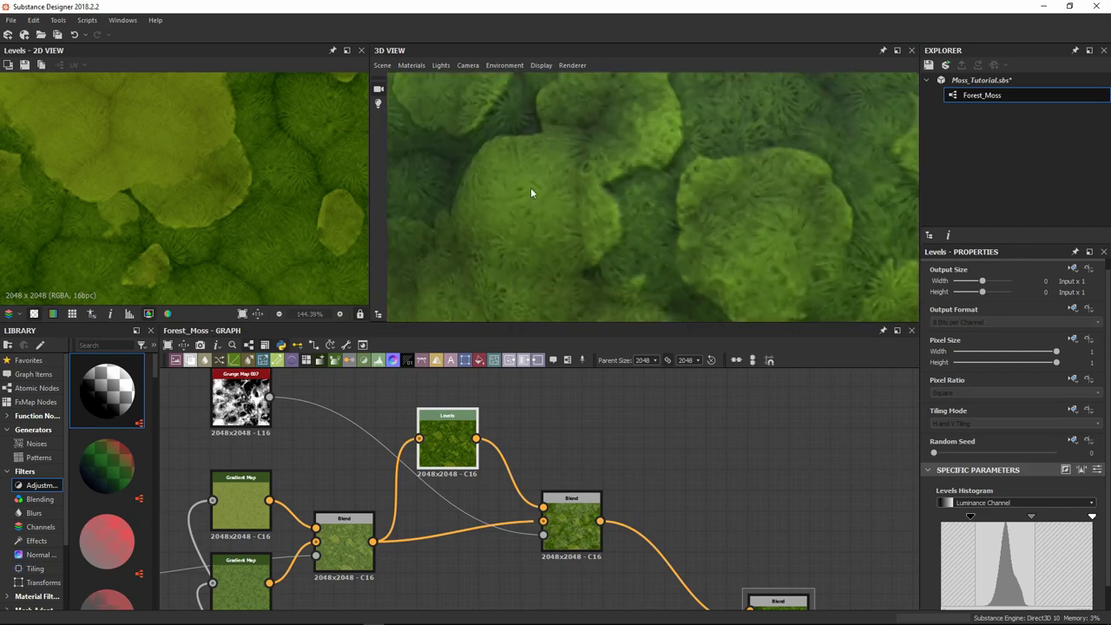
scroll(717, 195, down, 3)
drag(719, 192, 689, 212)
scroll(680, 210, up, 1)
scroll(689, 213, up, 1)
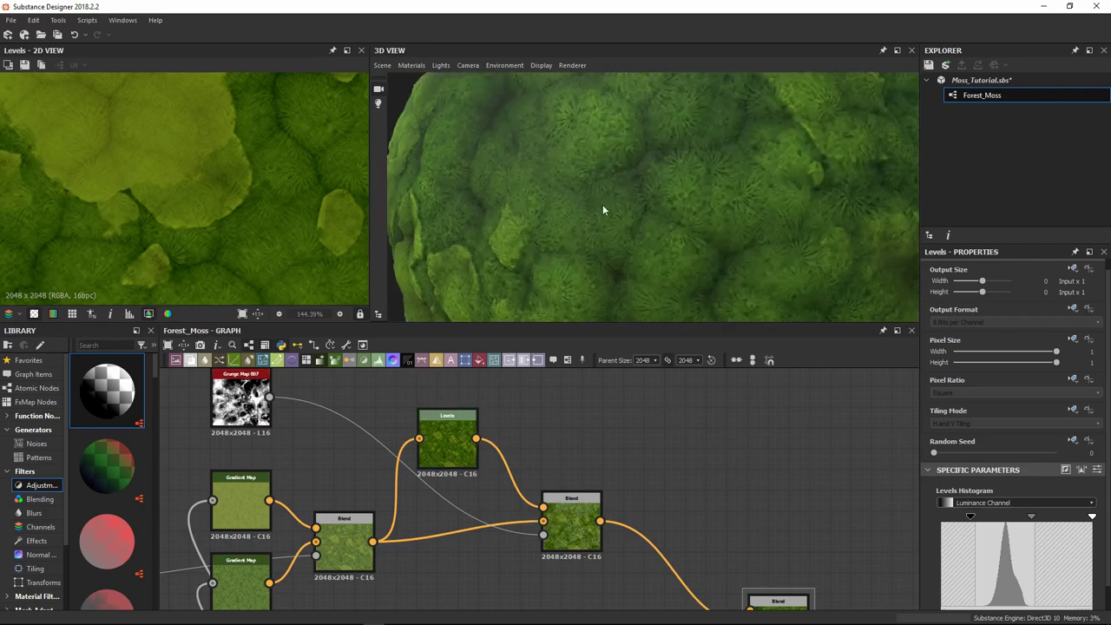
drag(603, 211, 694, 210)
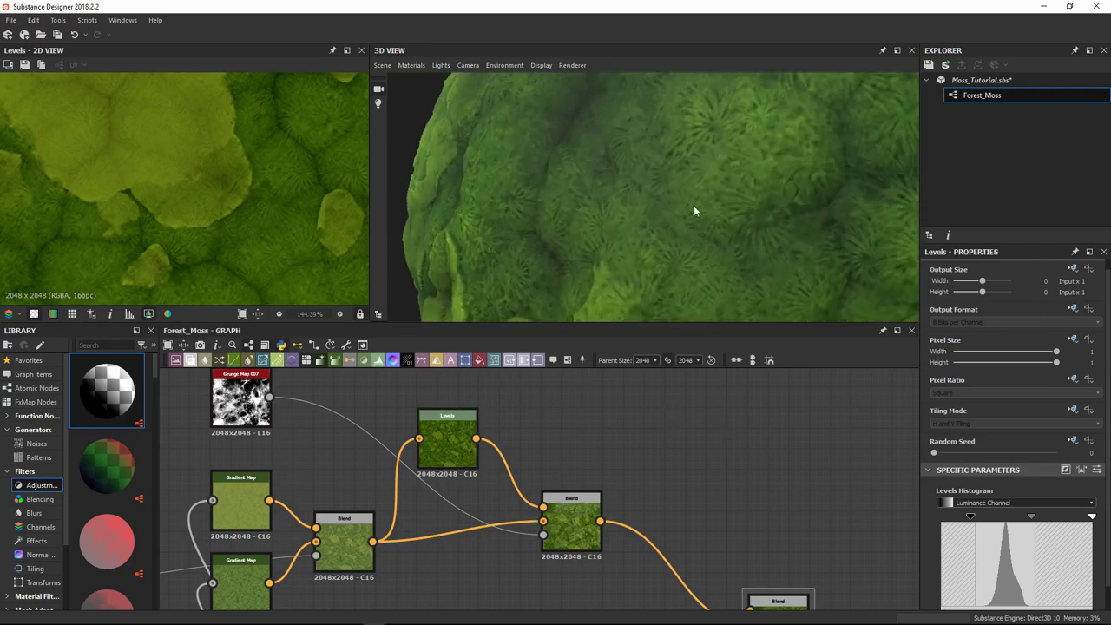
drag(686, 134, 754, 172)
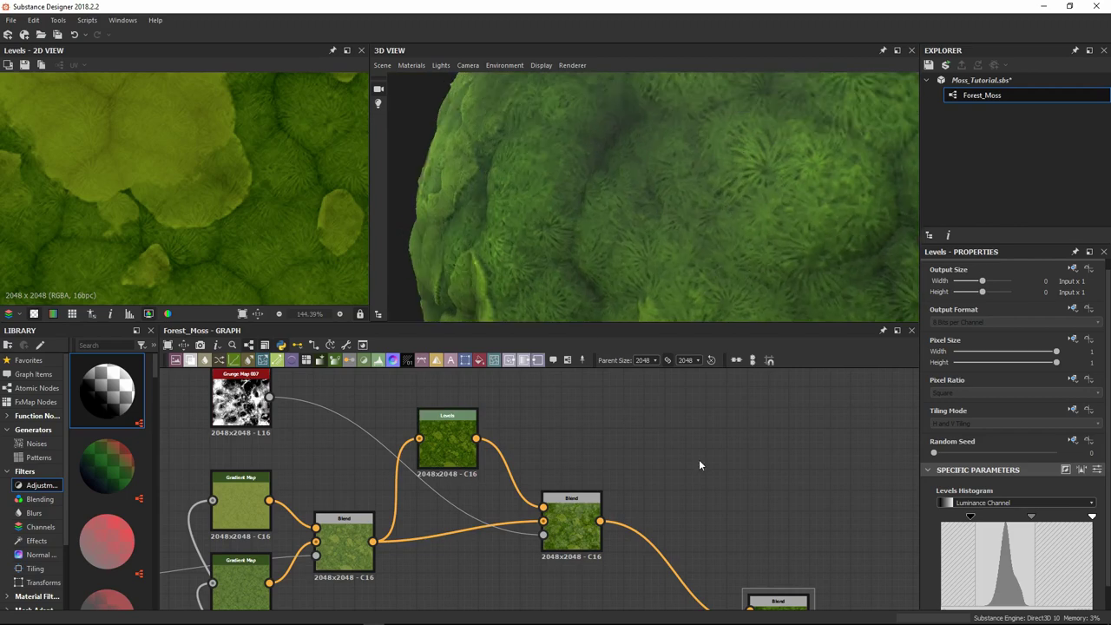
Locate the Splatter Circular branches feeding the Tile Sampler and preview the uppermost branch's Blend in the 2D view
scroll(699, 460, down, 5)
middle_drag(526, 607, 710, 414)
middle_drag(572, 528, 654, 460)
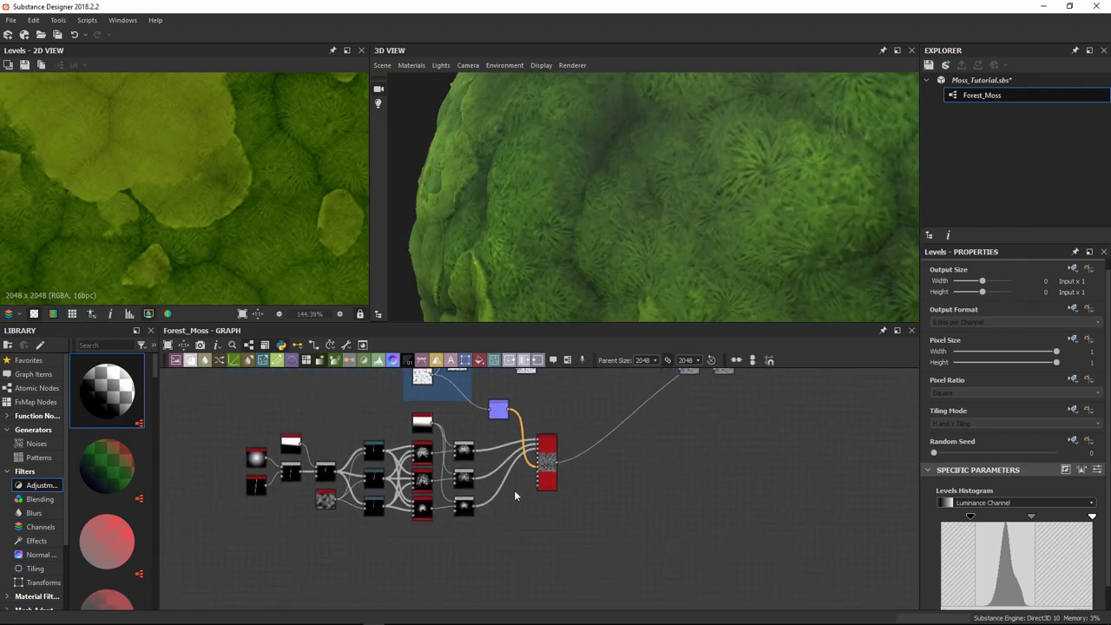
scroll(570, 444, up, 5)
middle_drag(518, 503, 677, 422)
middle_drag(494, 379, 512, 417)
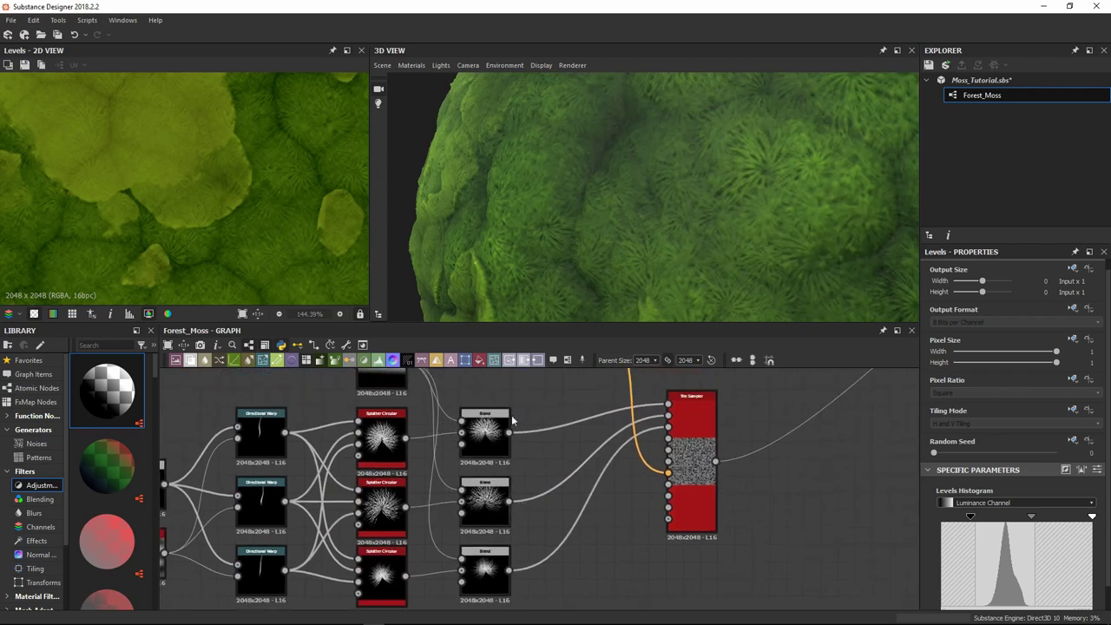
click(532, 399)
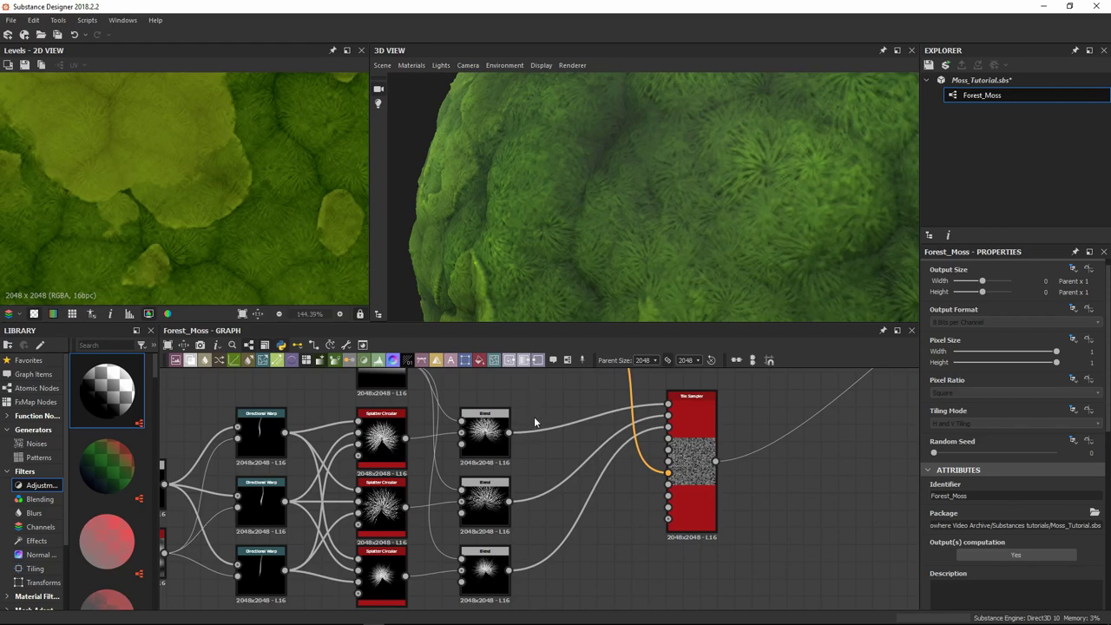
scroll(526, 415, up, 3)
scroll(467, 443, down, 3)
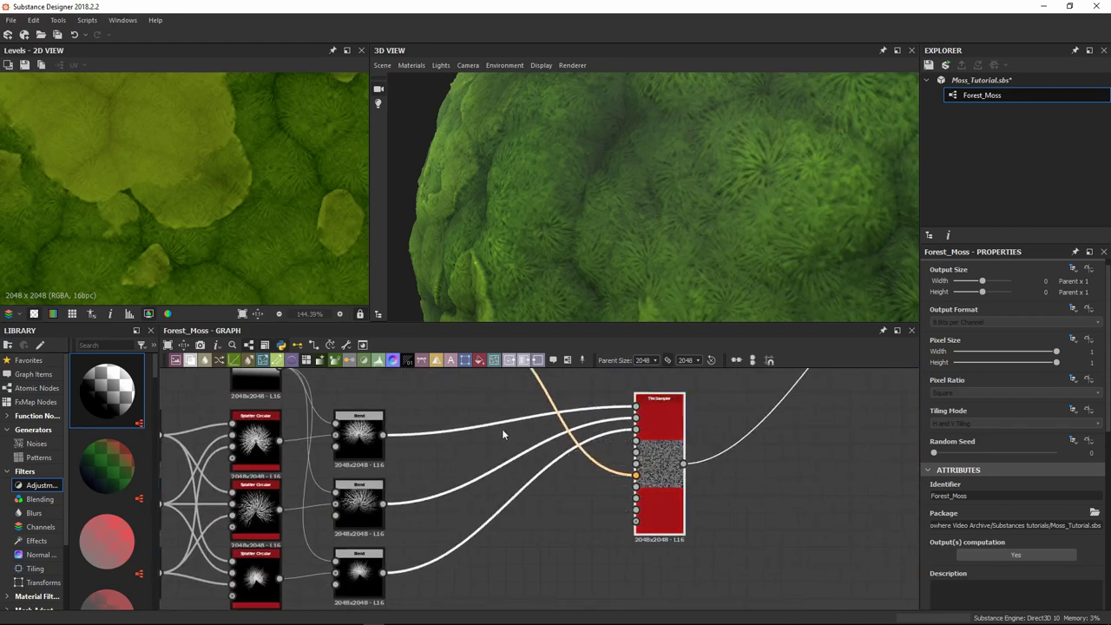
click(502, 429)
middle_drag(424, 411, 490, 413)
click(431, 430)
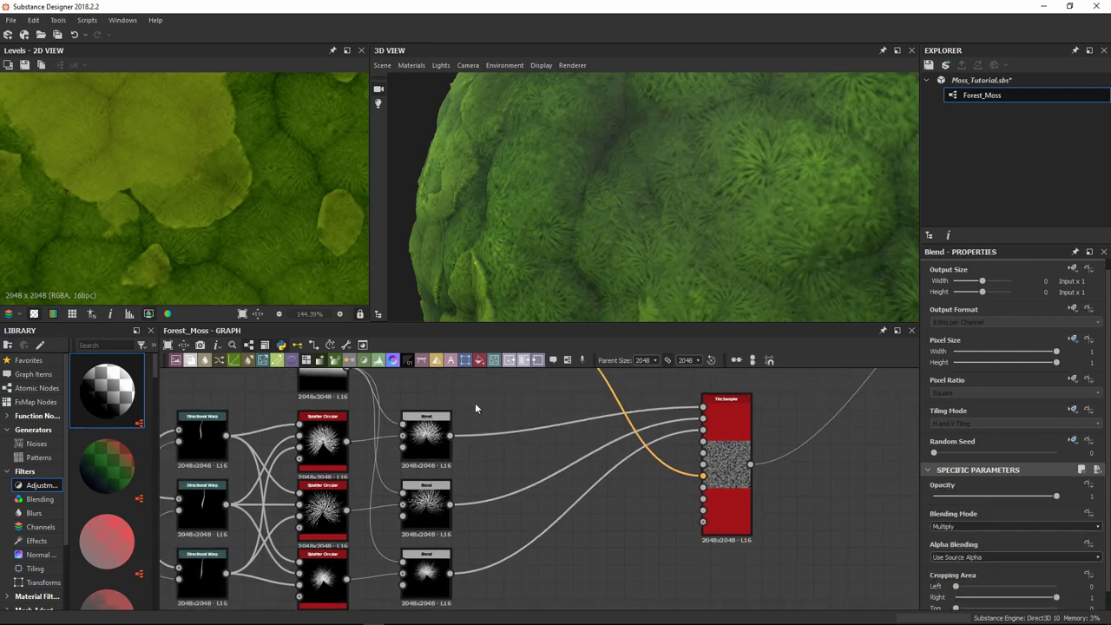
scroll(427, 438, up, 3)
middle_drag(426, 438, 440, 451)
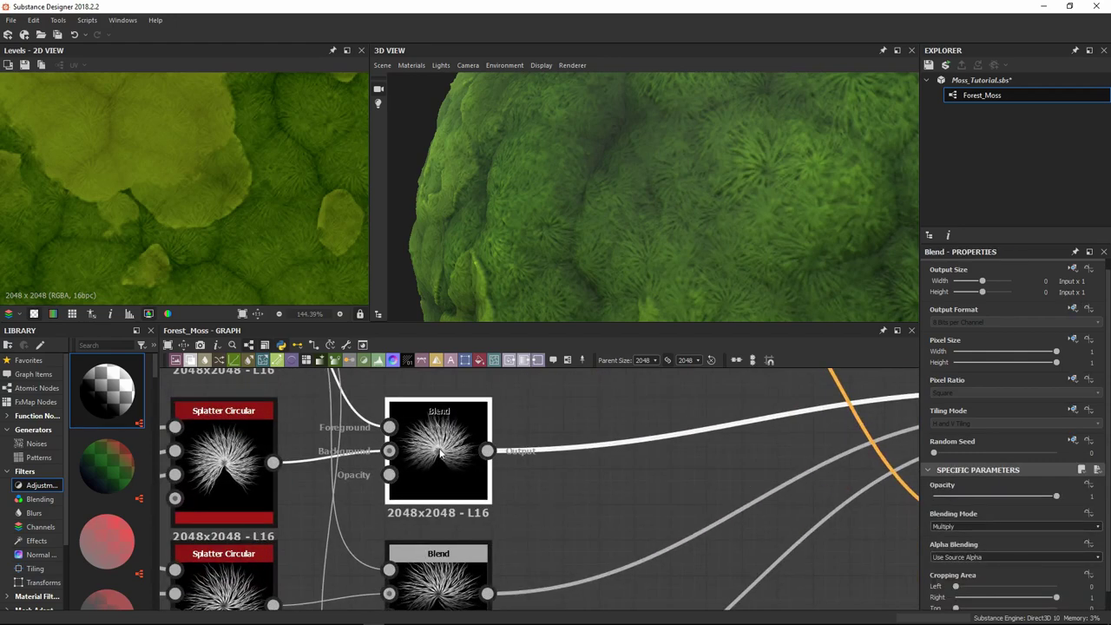
double_click(440, 452)
scroll(277, 220, down, 10)
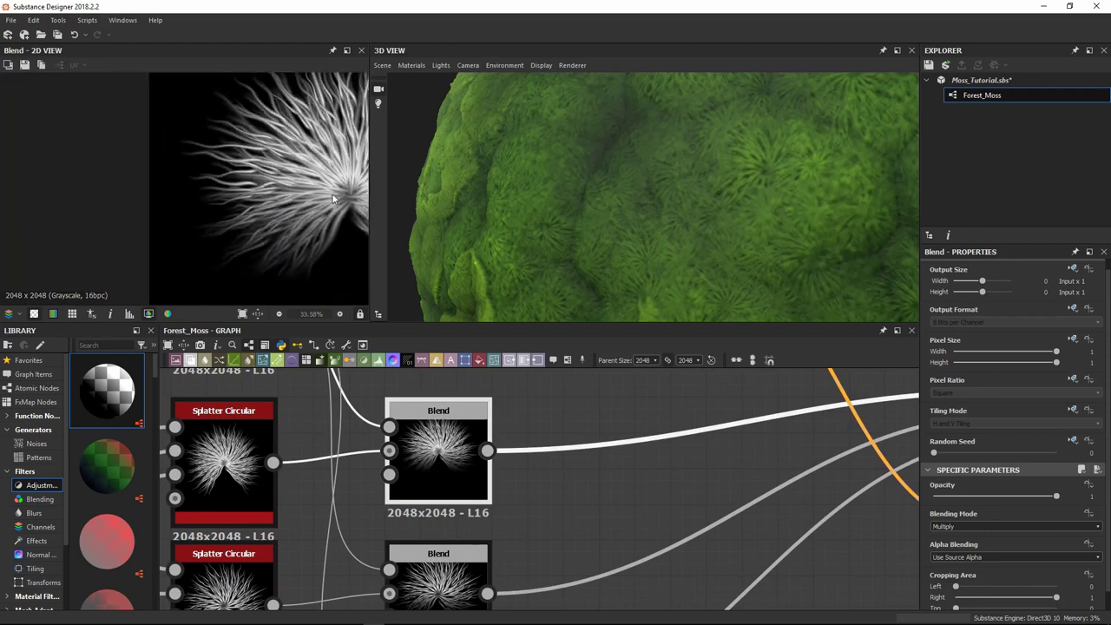
scroll(277, 221, up, 1)
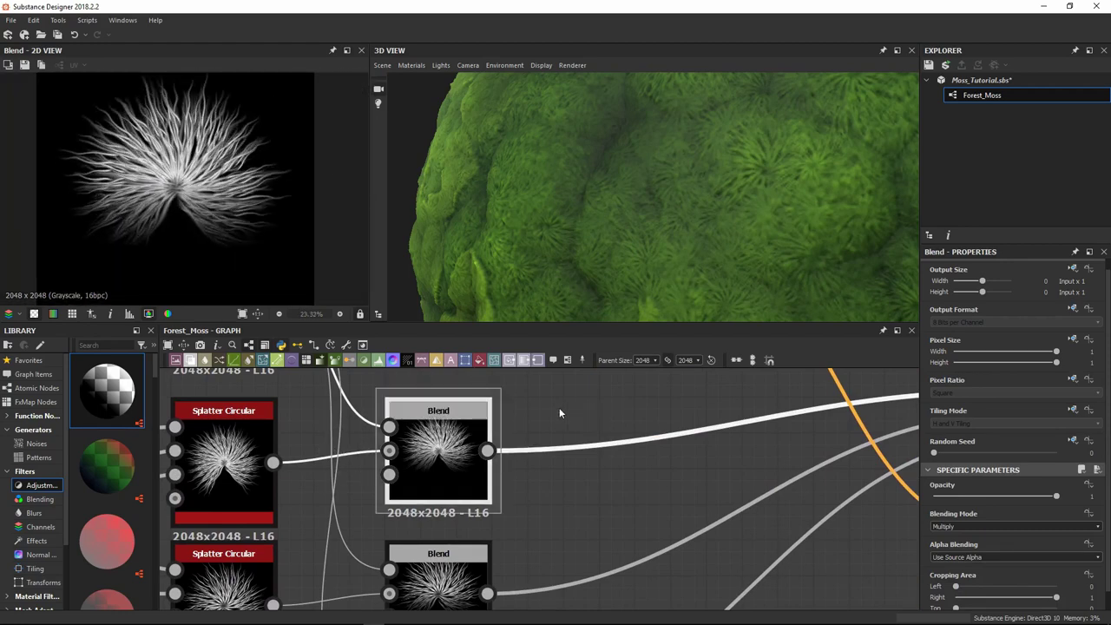
Insert a Warp node between the uppermost splatter Blend and the Tile Sampler
key(space)
text(warp)
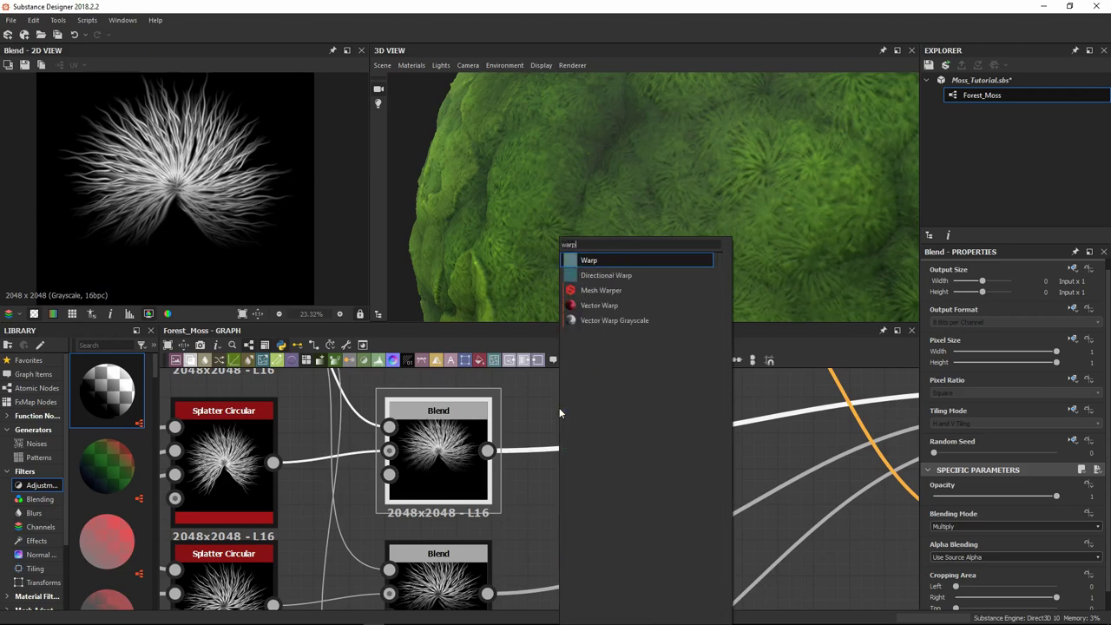
key(Return)
scroll(560, 413, down, 3)
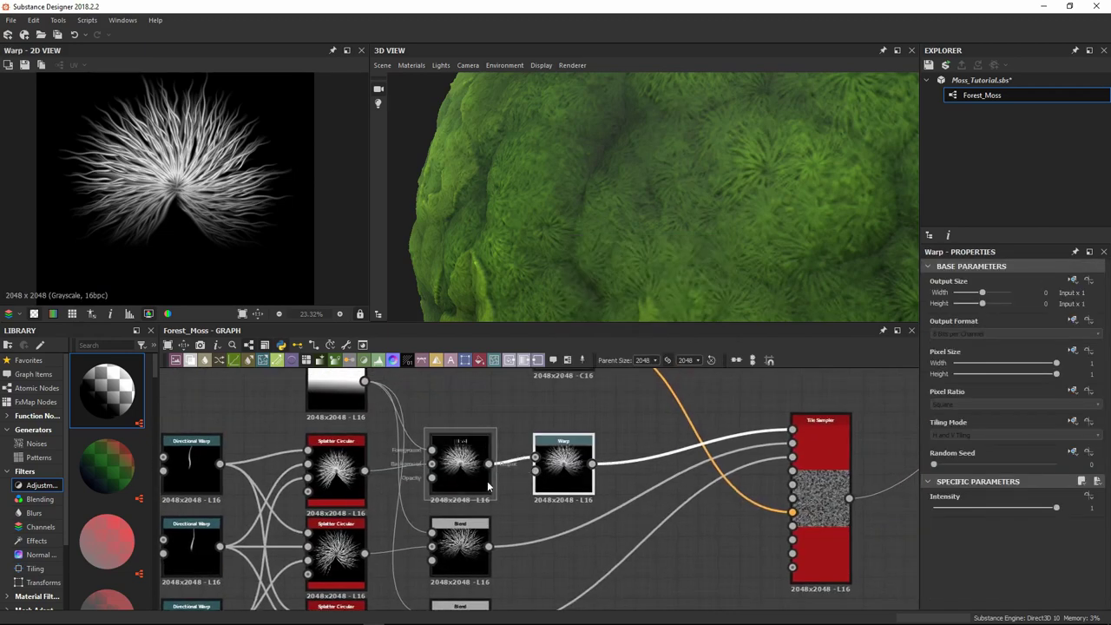
Add a Gaussian Noise node above the uppermost Blend and connect it to the Warp's gradient input
click(52, 446)
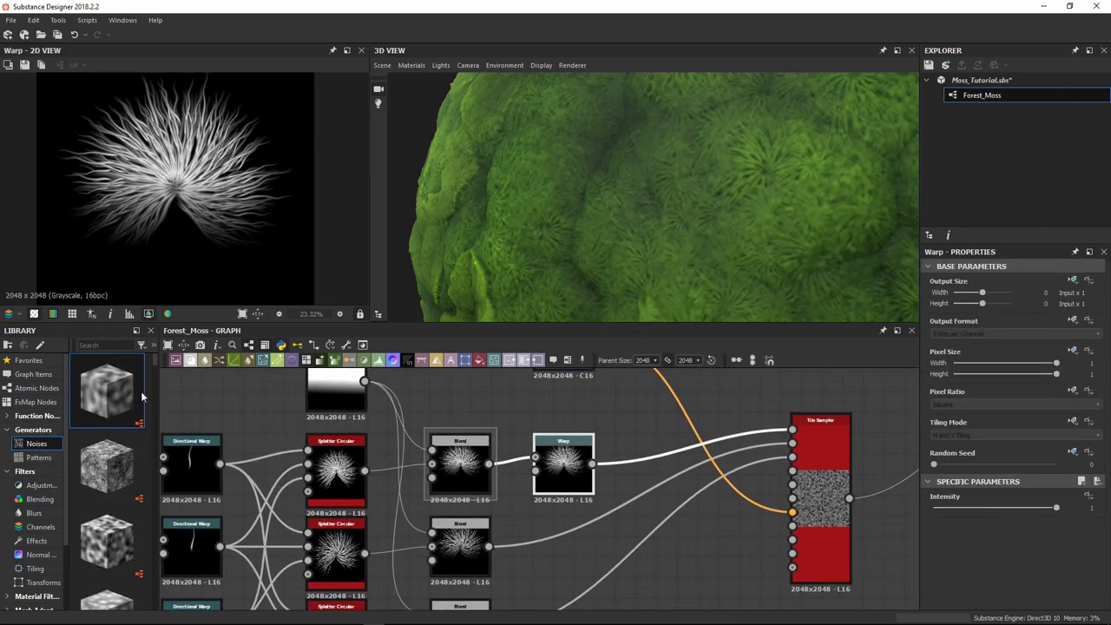
click(518, 397)
key(space)
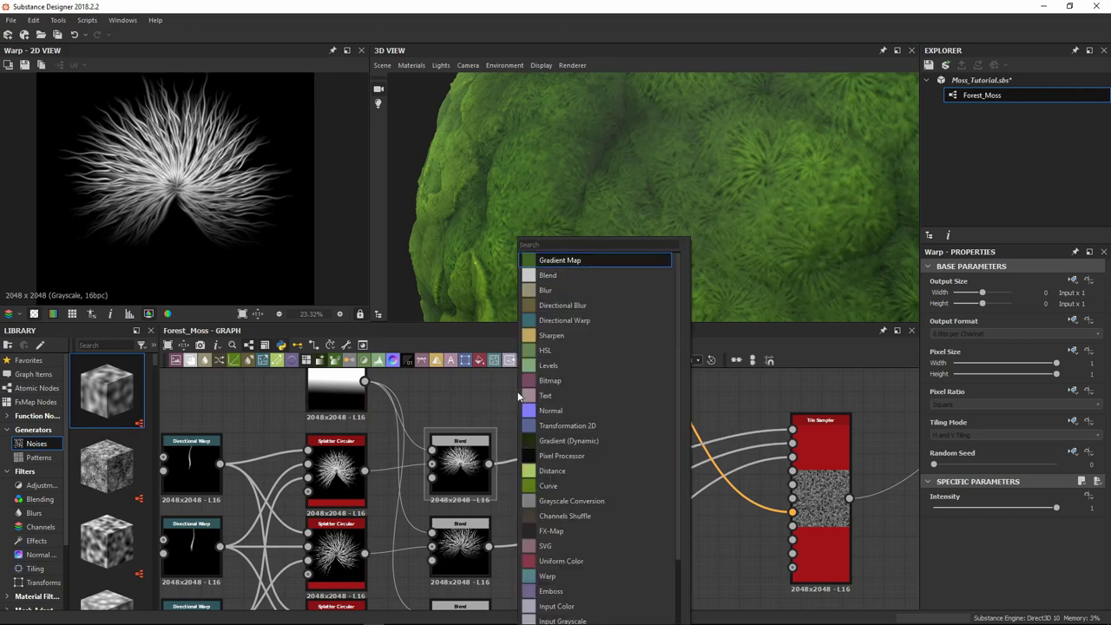
text(gaussia)
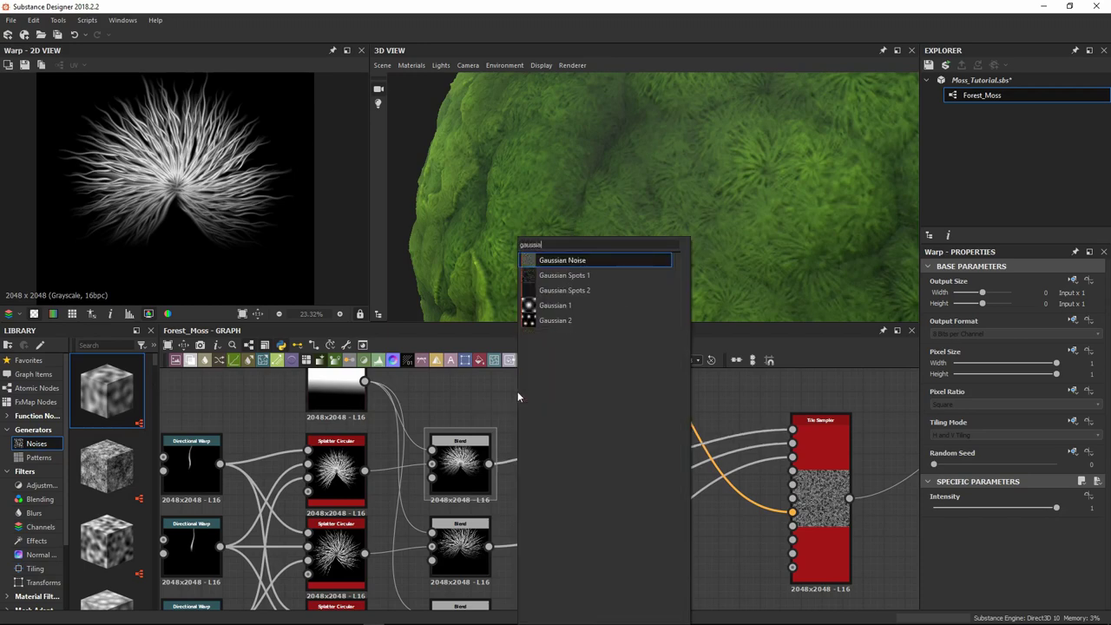
key(Return)
drag(517, 391, 547, 475)
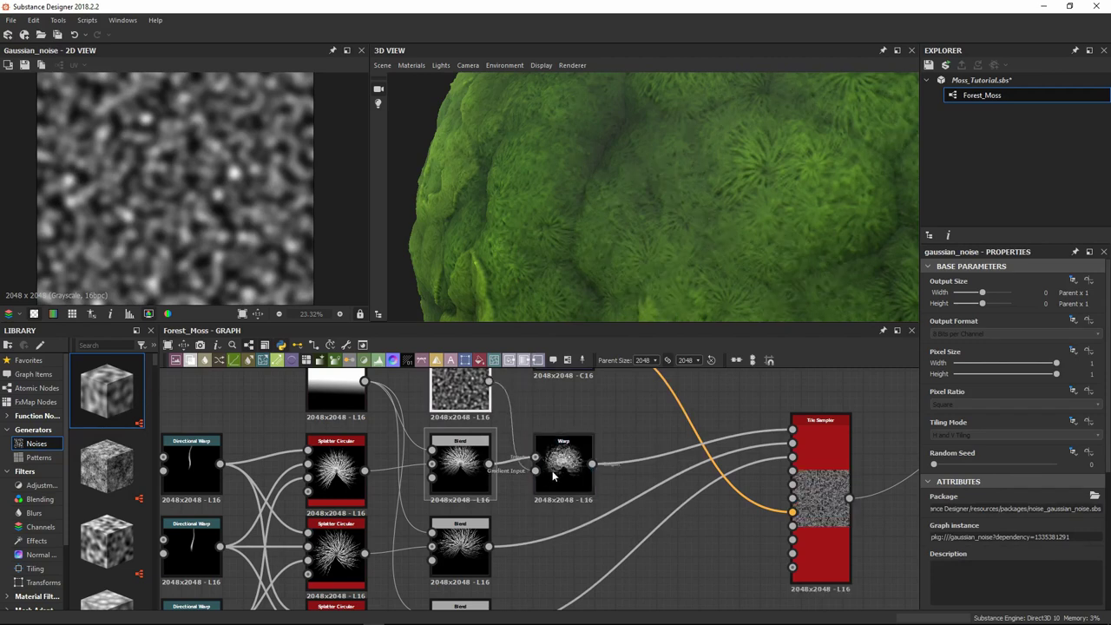
Preview the Warp in the 2D view and set the connected Gaussian Noise's scale to 12
double_click(553, 475)
middle_drag(553, 475, 554, 516)
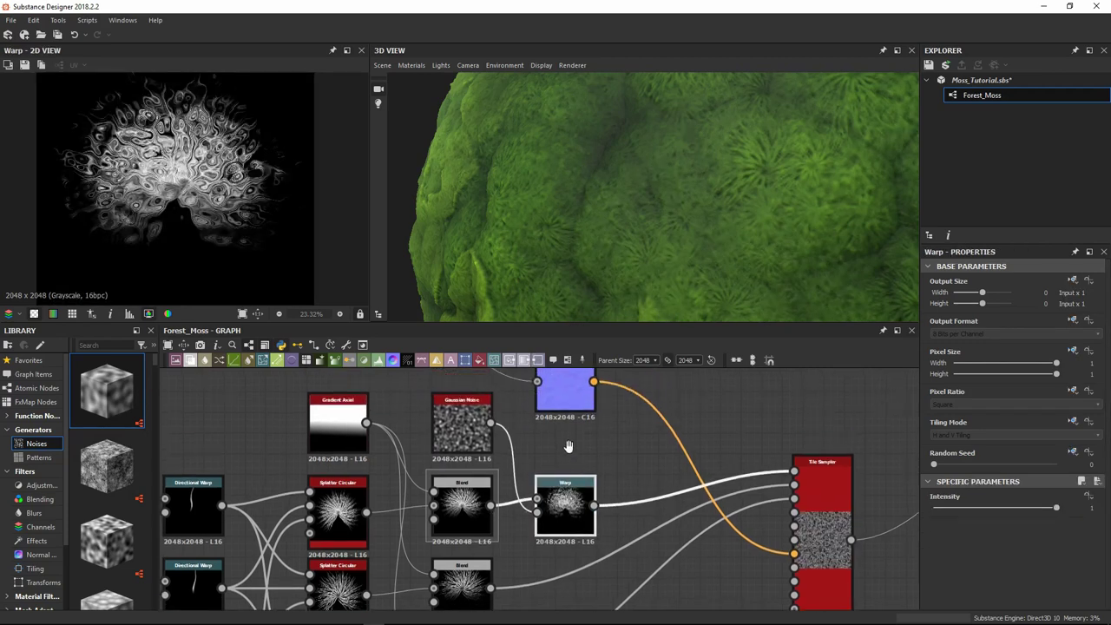
click(463, 425)
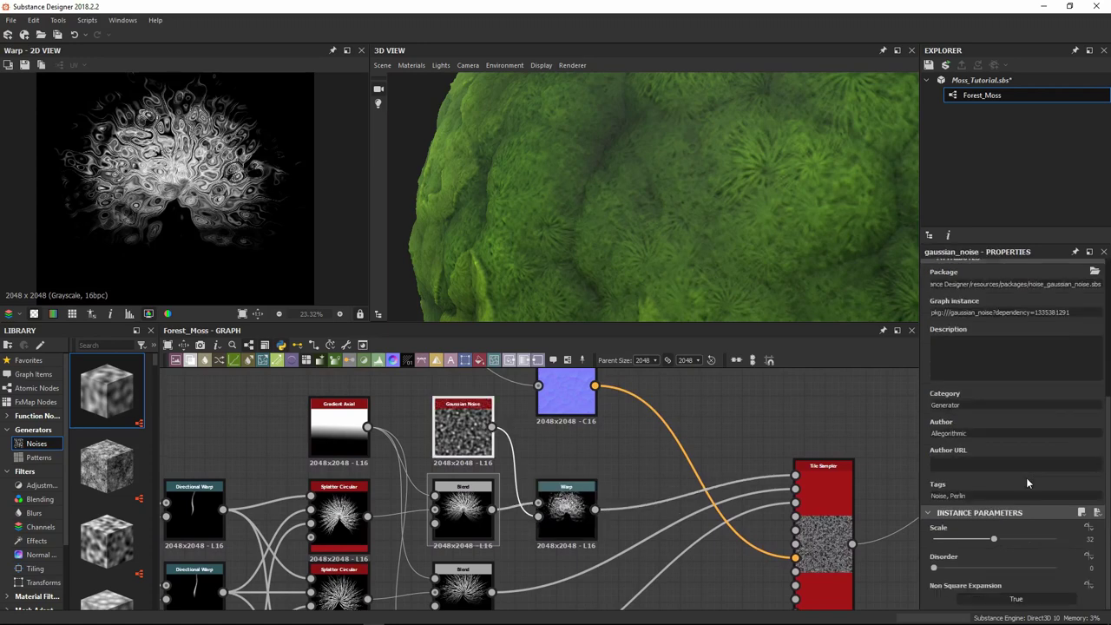
click(566, 501)
click(463, 427)
scroll(1019, 503, down, 5)
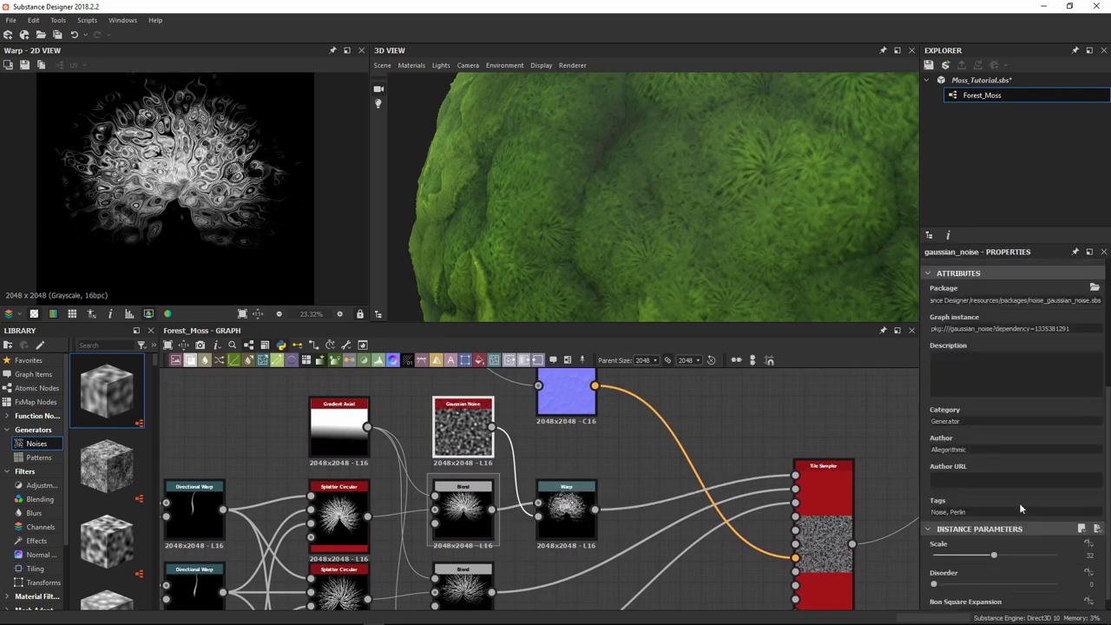
drag(997, 539, 959, 551)
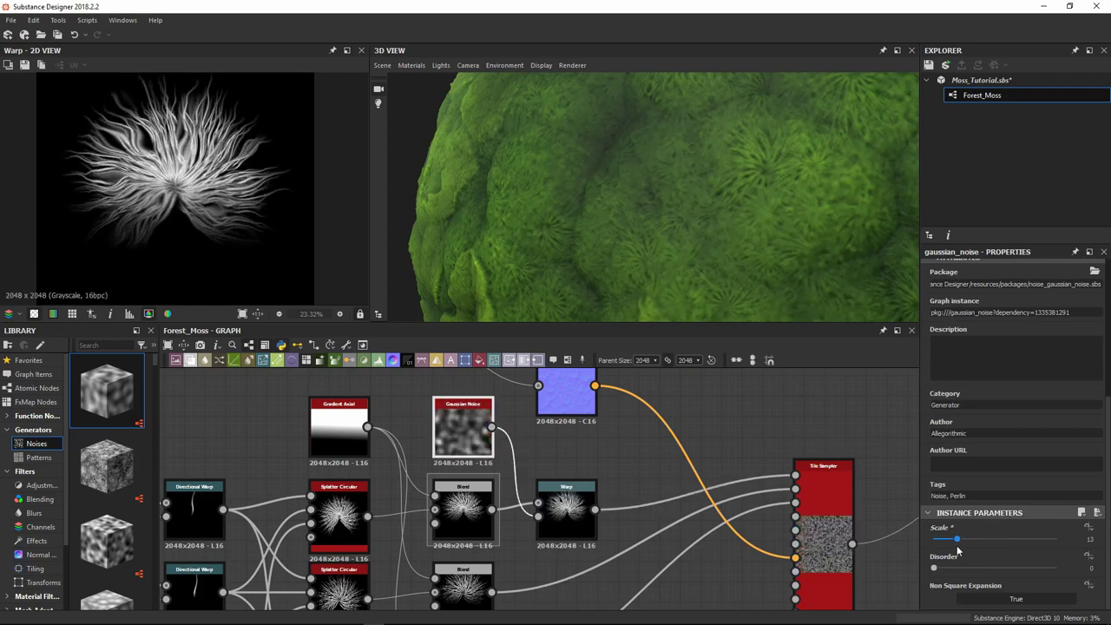
drag(958, 551, 955, 551)
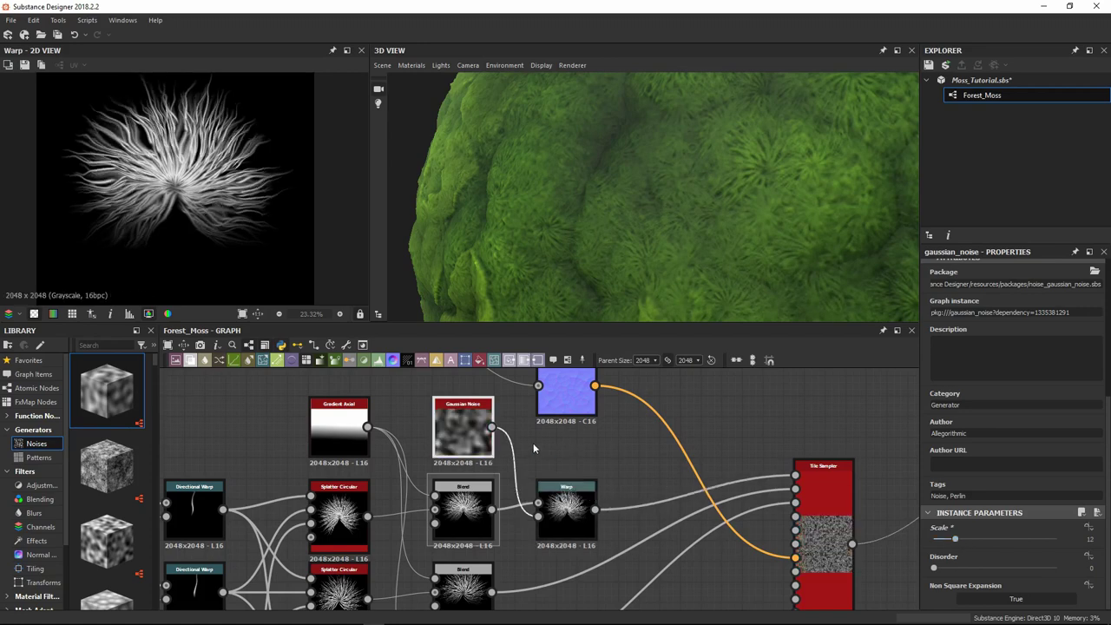
Insert a Warp node between the second splatter Blend and the Tile Sampler, aligned beneath the first Warp
middle_drag(531, 443, 559, 360)
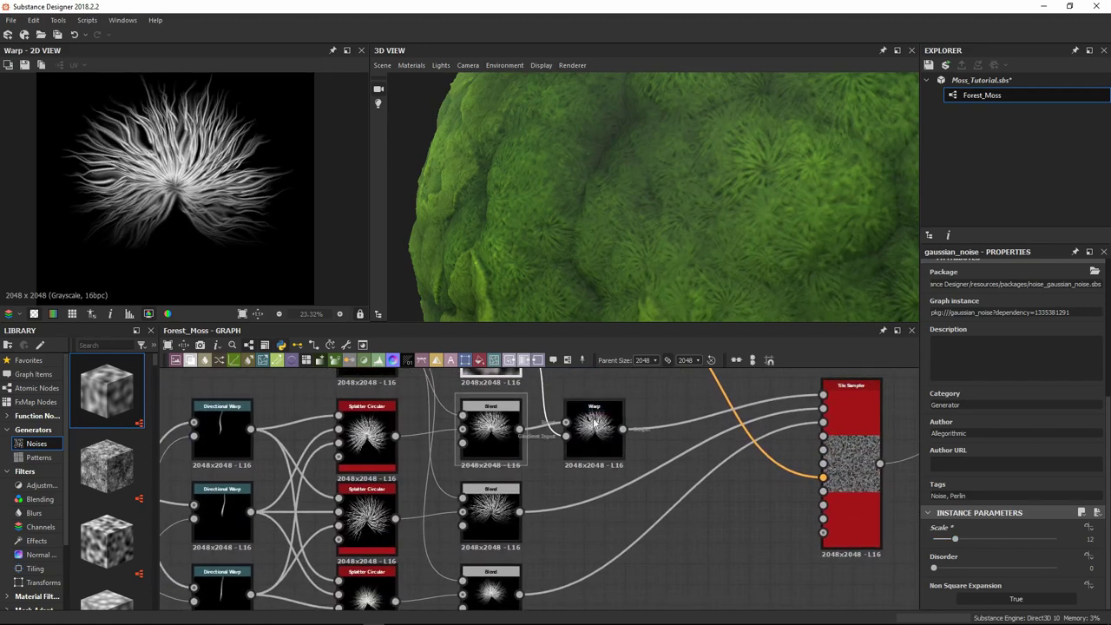
click(585, 443)
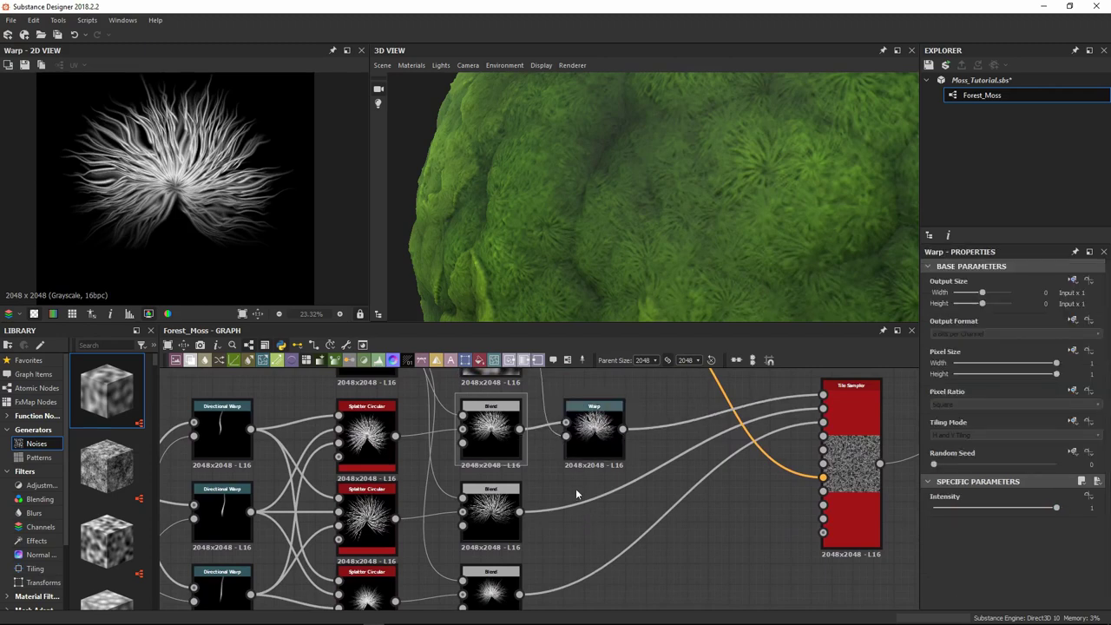
key(space)
text(w)
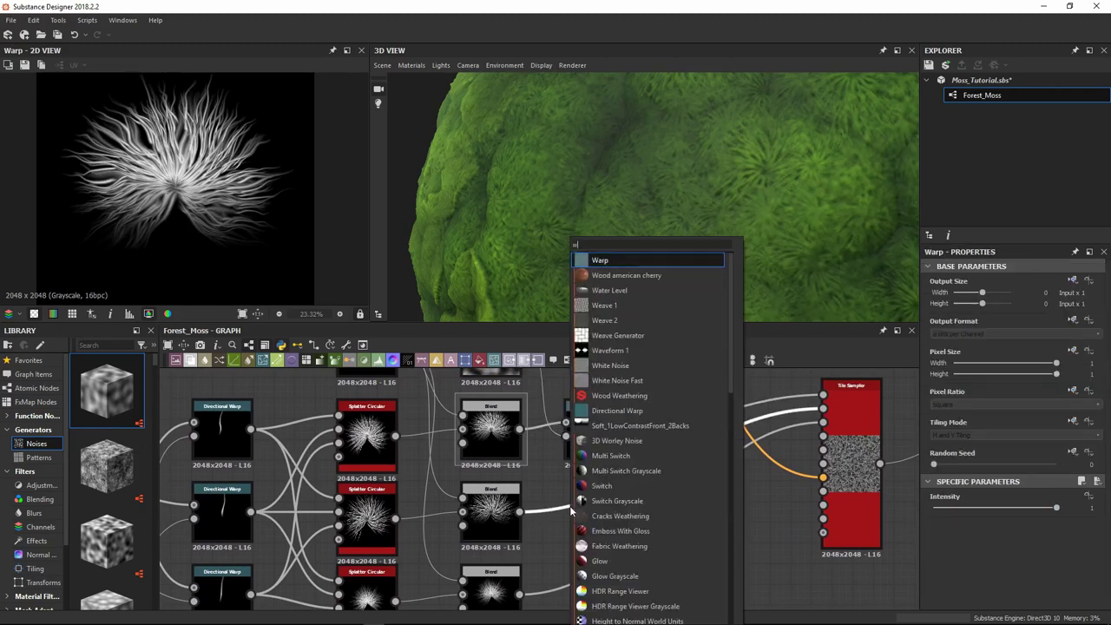
text(arp)
key(Return)
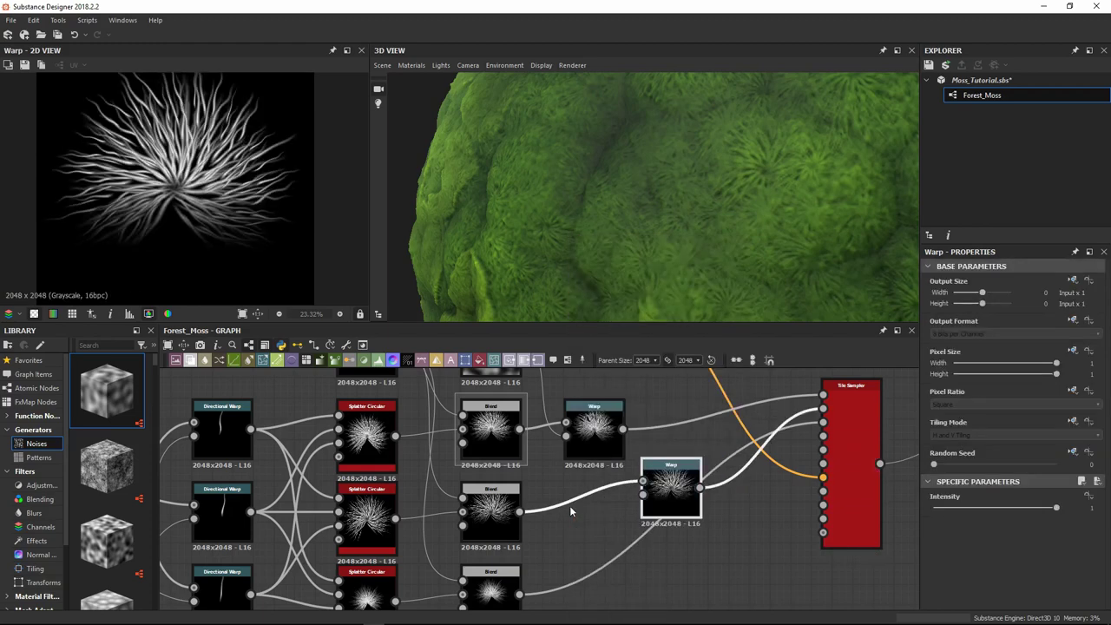
drag(673, 488, 598, 511)
Insert a Warp node after the third splatter Blend and drive the lower two Warps with the Gaussian Noise
middle_drag(601, 573, 603, 529)
click(583, 540)
key(space)
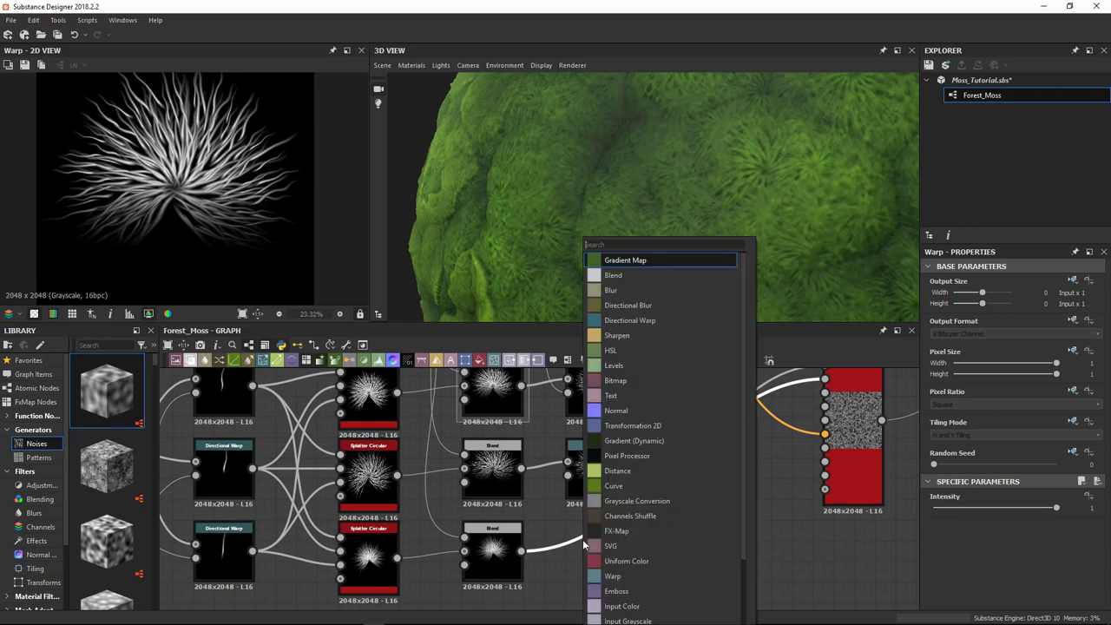
text(warp)
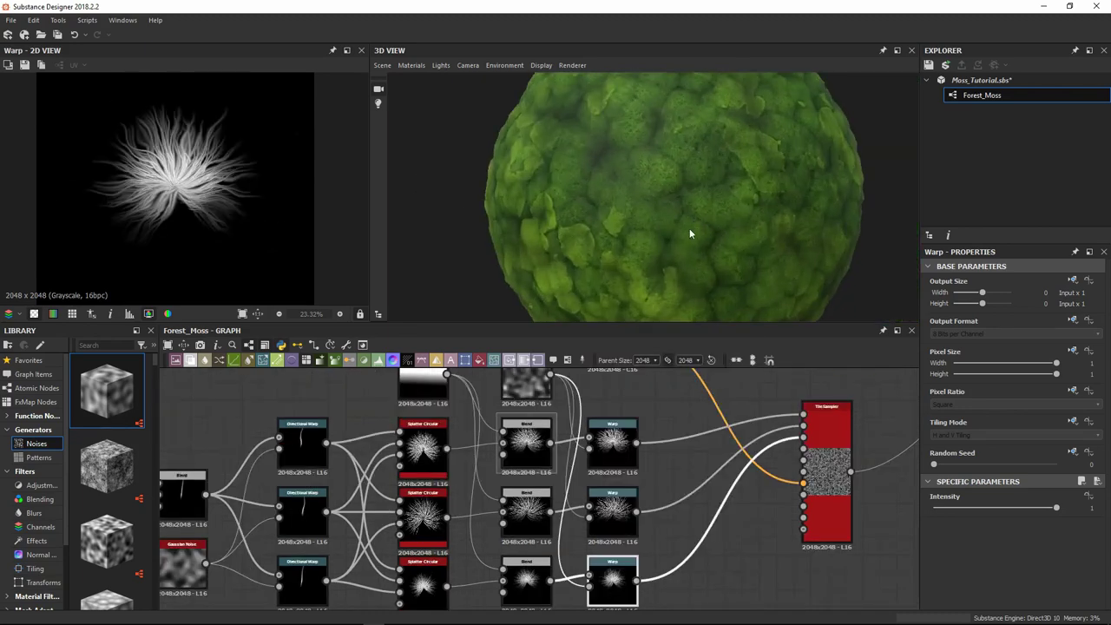
Arrange the base color nodes compactly, moving the second Copy Blend and Levels closer and placing Grunge Map 007 beneath Levels
click(662, 385)
middle_drag(697, 409, 530, 444)
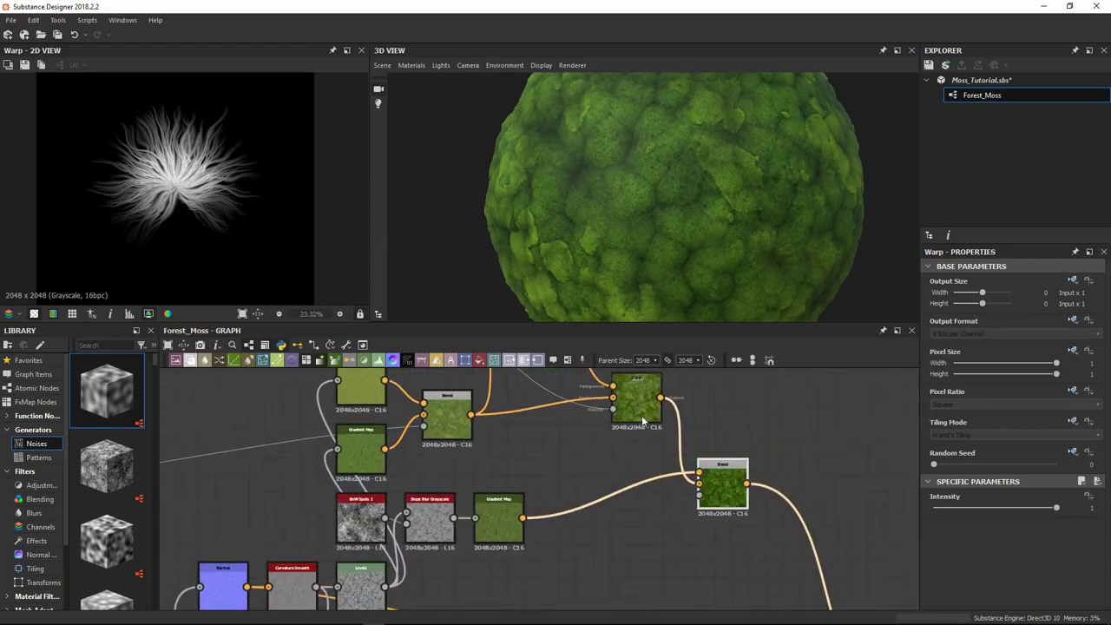
drag(640, 407, 635, 435)
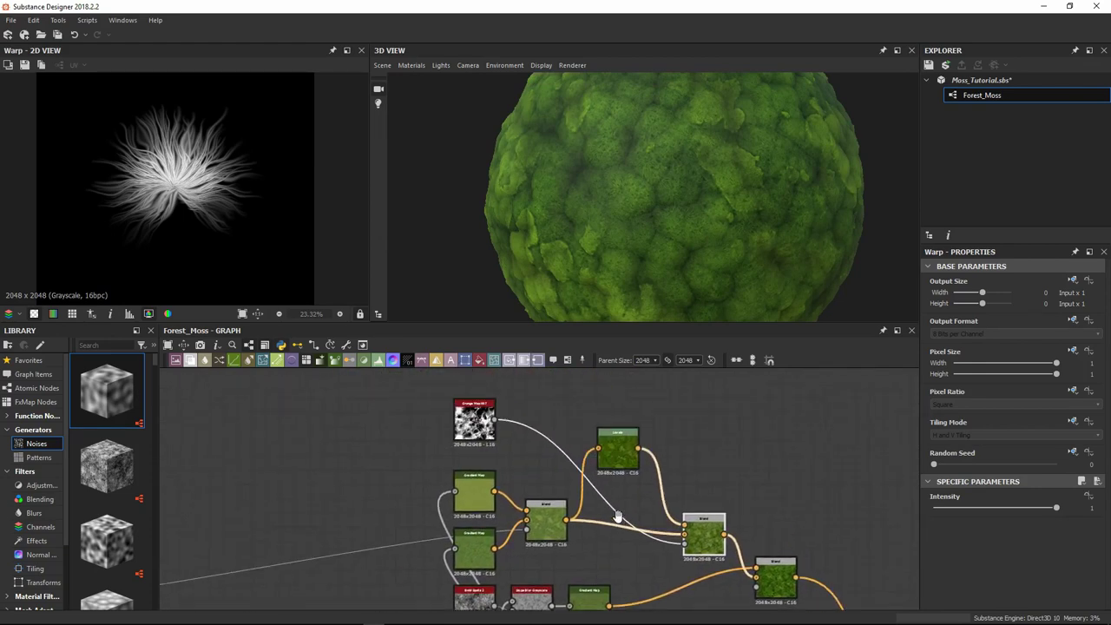
middle_drag(618, 457, 624, 467)
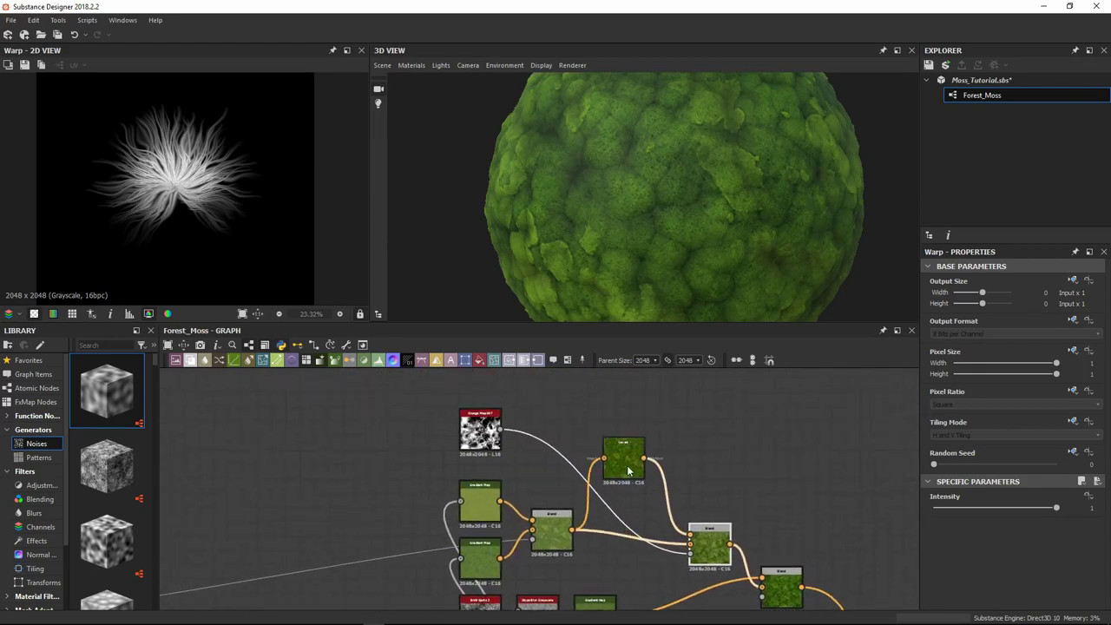
drag(628, 467, 641, 498)
middle_drag(732, 561, 682, 509)
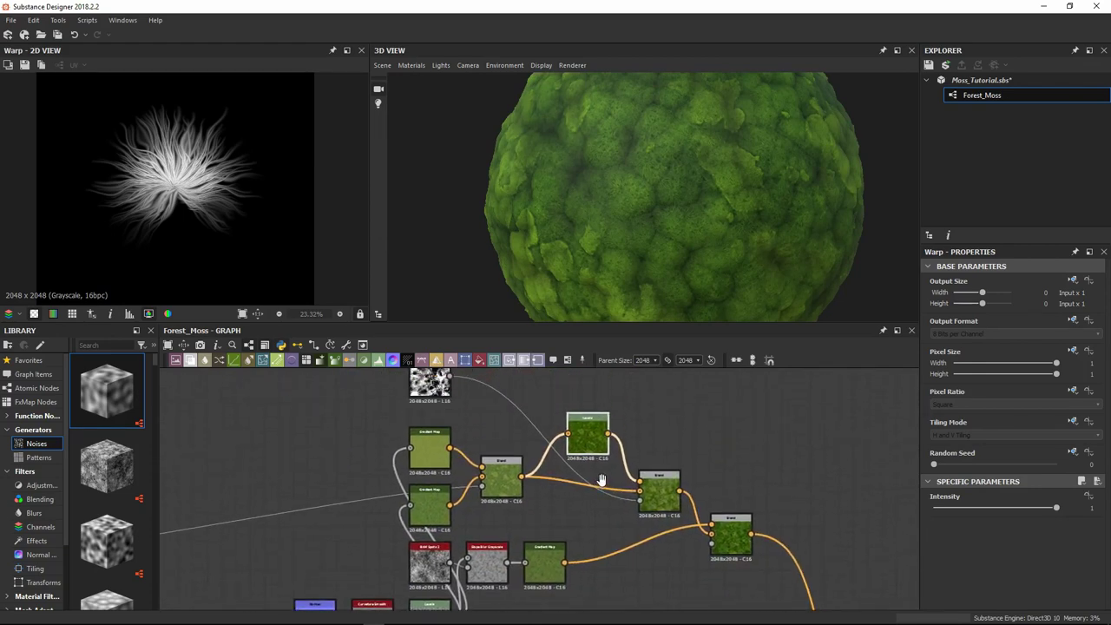
drag(445, 399, 588, 526)
click(582, 460)
click(685, 409)
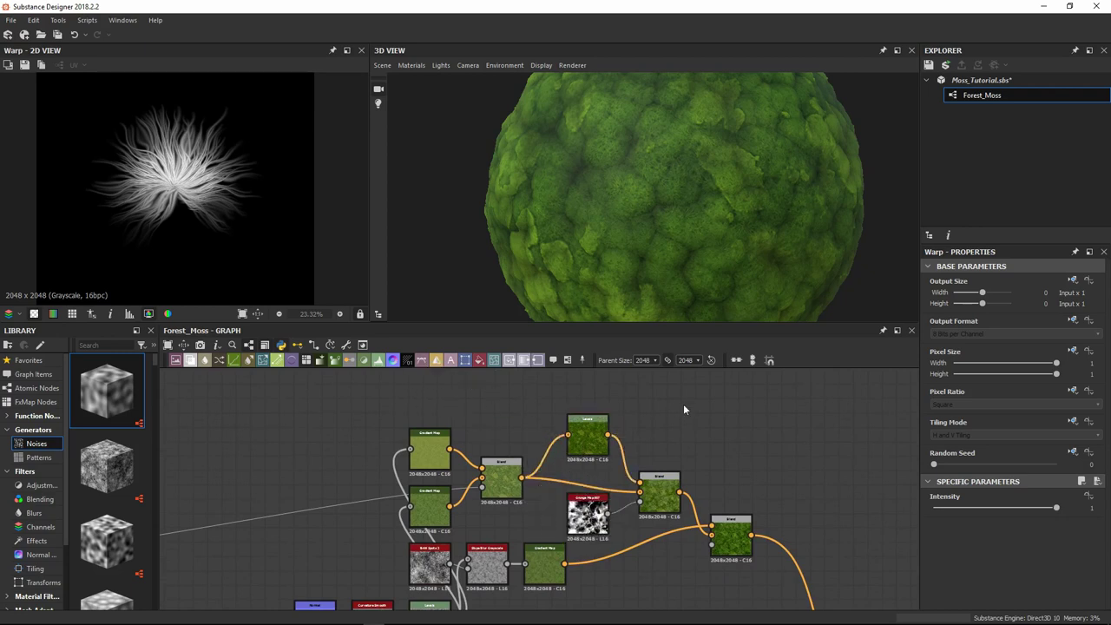
Nudge the second Copy Blend of the base color nodes slightly upward
drag(663, 503, 664, 489)
middle_drag(700, 486, 681, 432)
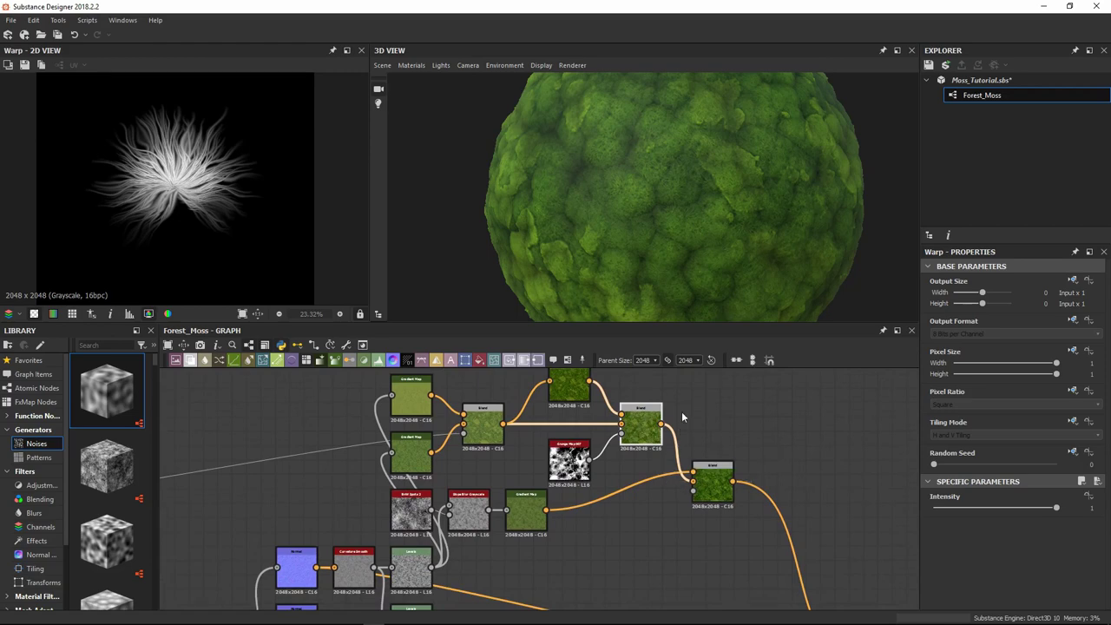
click(530, 467)
scroll(533, 463, down, 5)
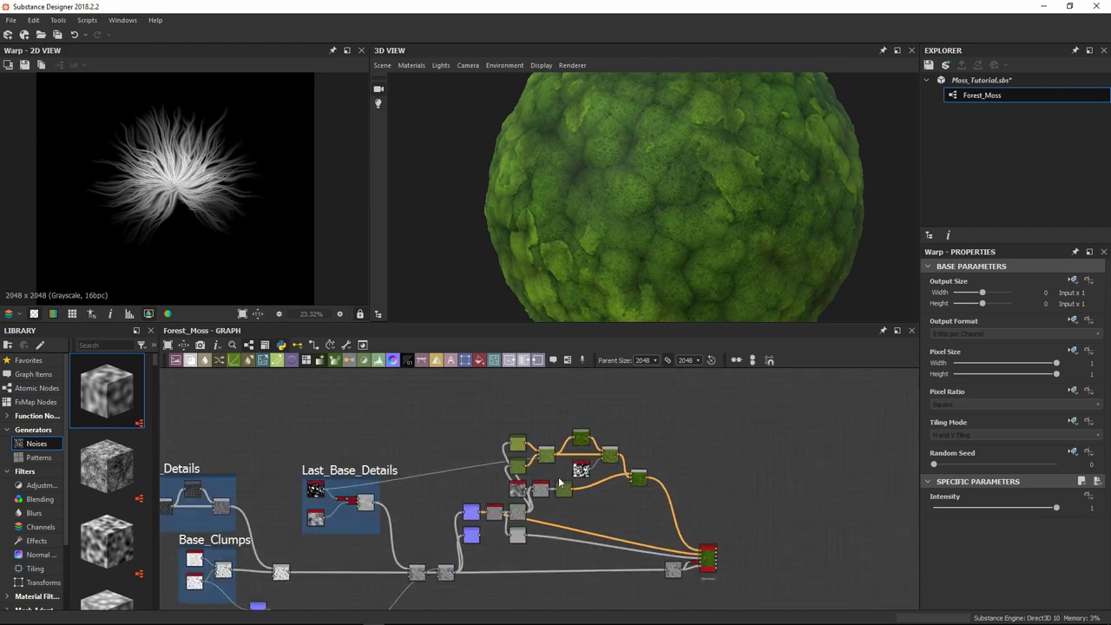
Move the whole group of base color nodes upward, clear of the Normal, Curvature Smooth and Levels nodes
scroll(548, 494, up, 3)
middle_drag(608, 525, 583, 545)
middle_drag(432, 427, 423, 472)
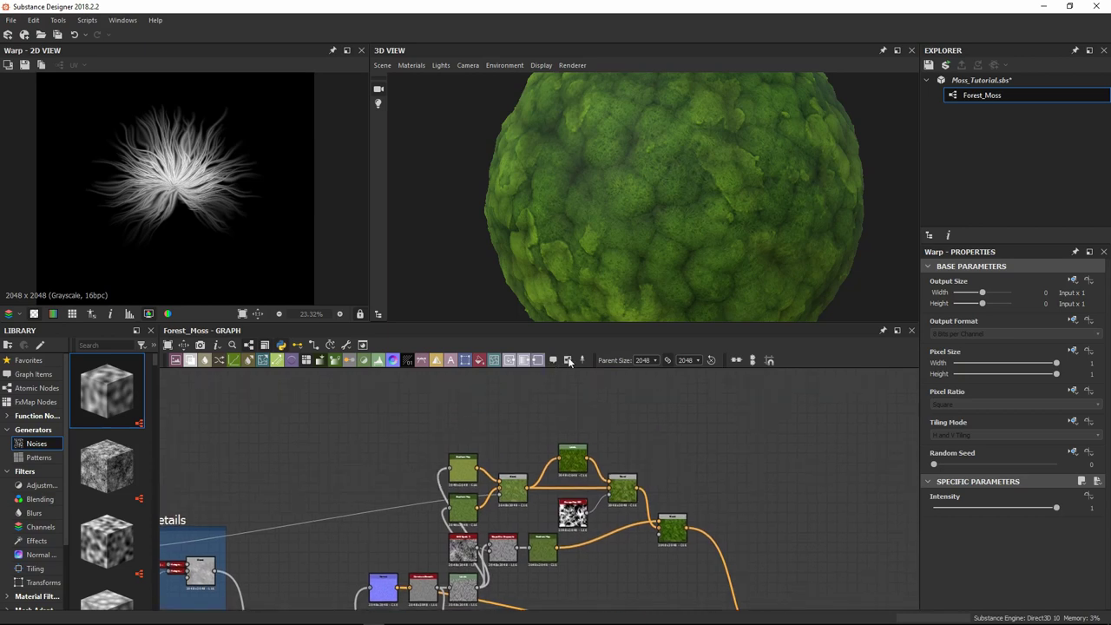
middle_drag(532, 439, 504, 421)
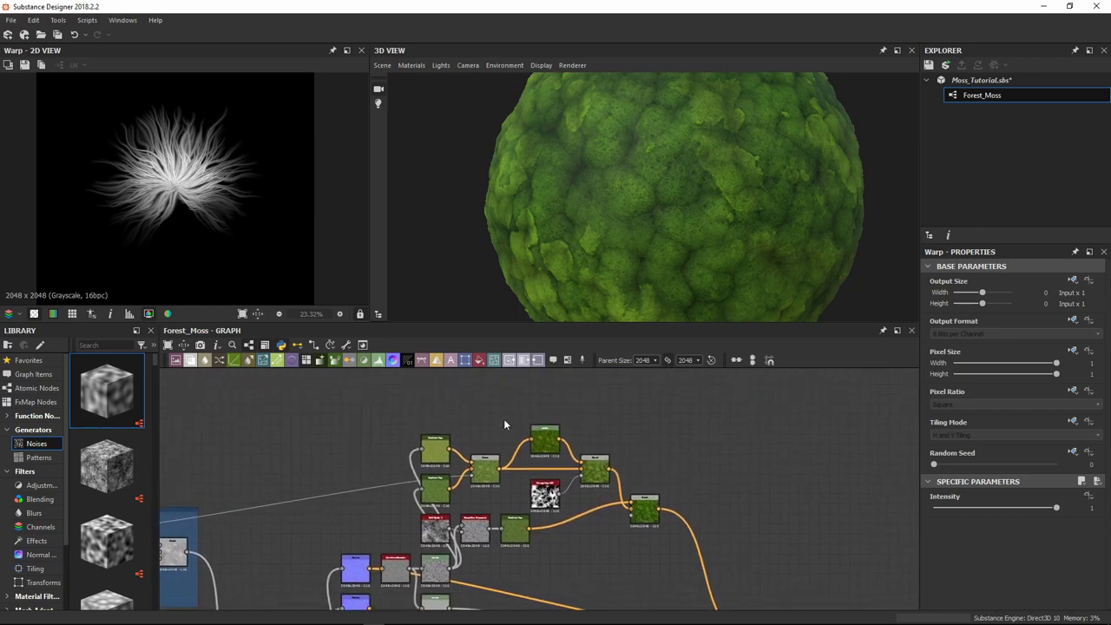
click(644, 510)
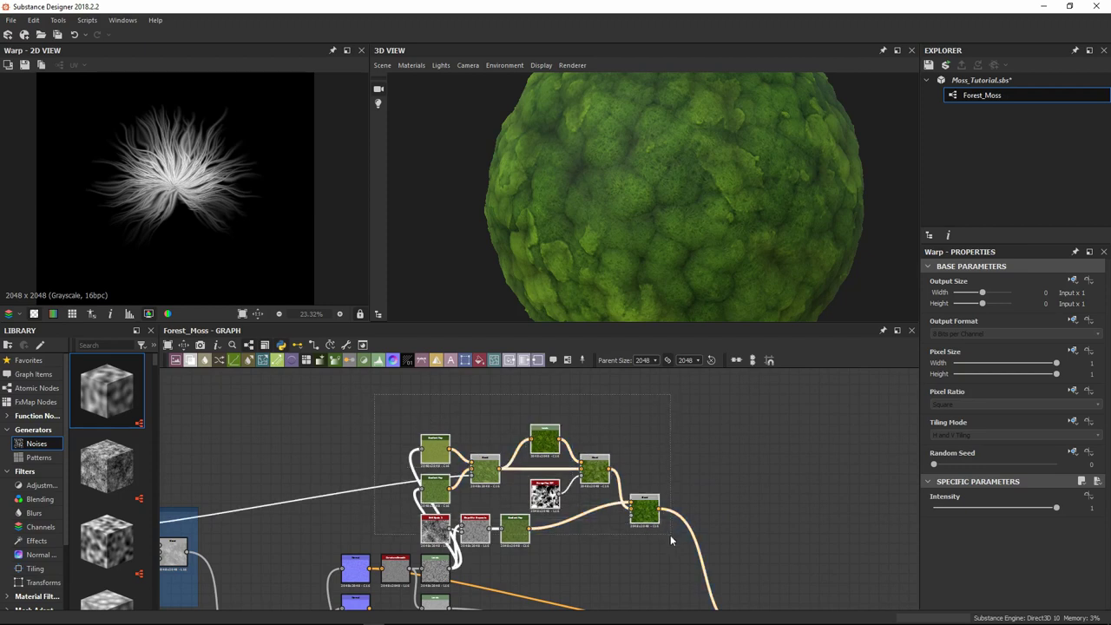
drag(644, 519, 645, 476)
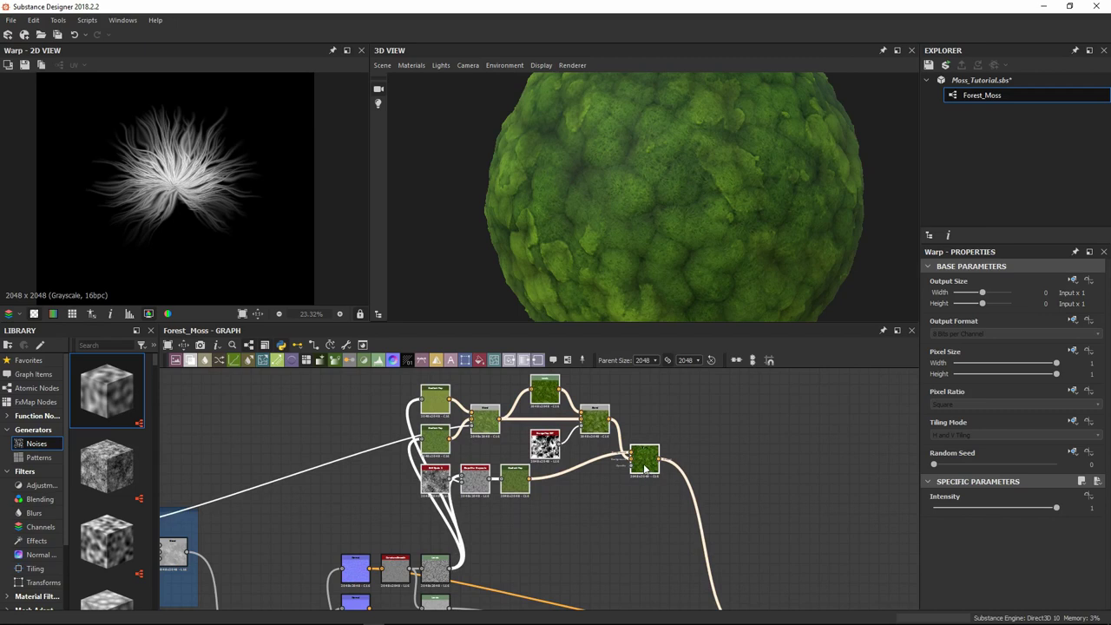
middle_drag(535, 528, 545, 564)
Enclose the base color nodes in a frame titled Albedo_Map
click(568, 360)
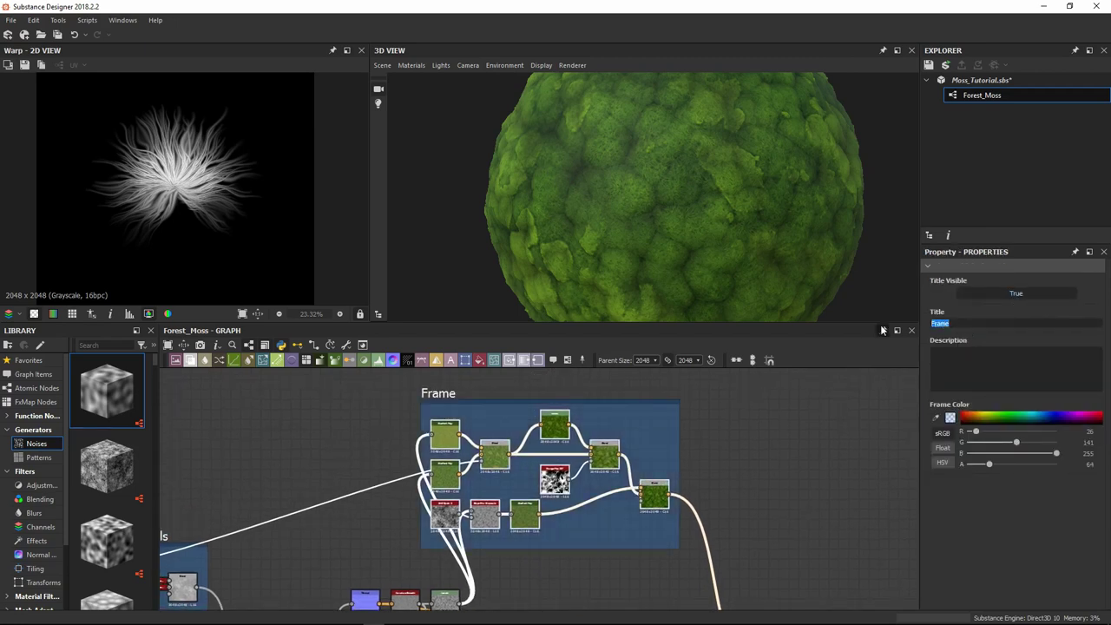
text(Albe)
key(Return)
click(801, 533)
Enclose the Normal, Curvature Smooth and Levels nodes in a frame titled Map_Generation
scroll(638, 536, down, 1)
middle_drag(638, 536, 688, 397)
scroll(568, 476, up, 3)
middle_drag(375, 450, 441, 447)
drag(399, 391, 595, 542)
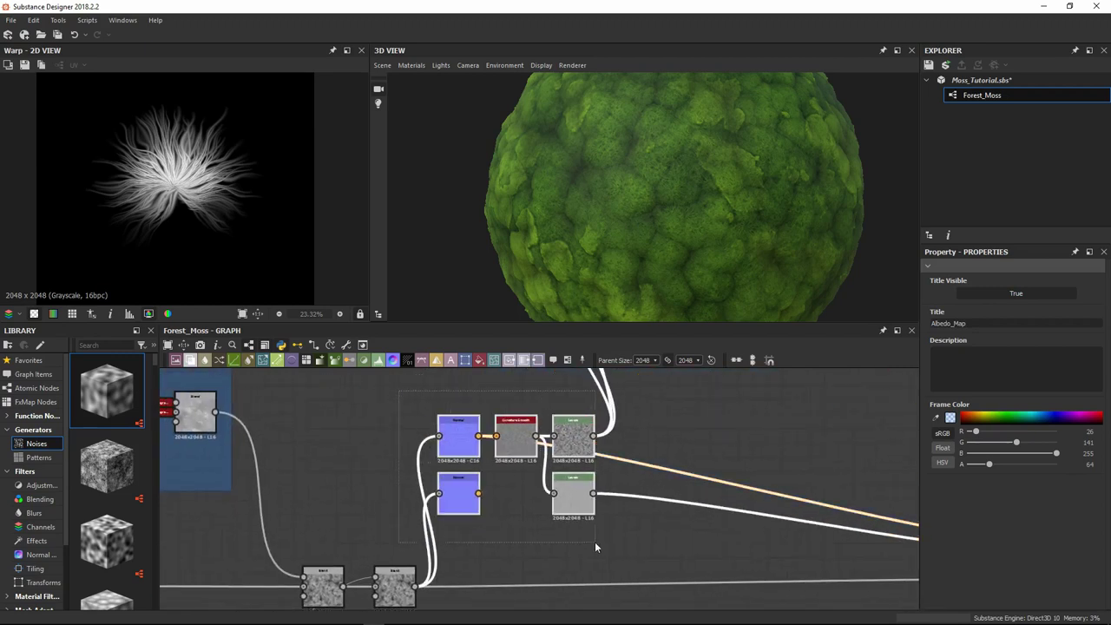
middle_drag(595, 542, 532, 547)
click(567, 360)
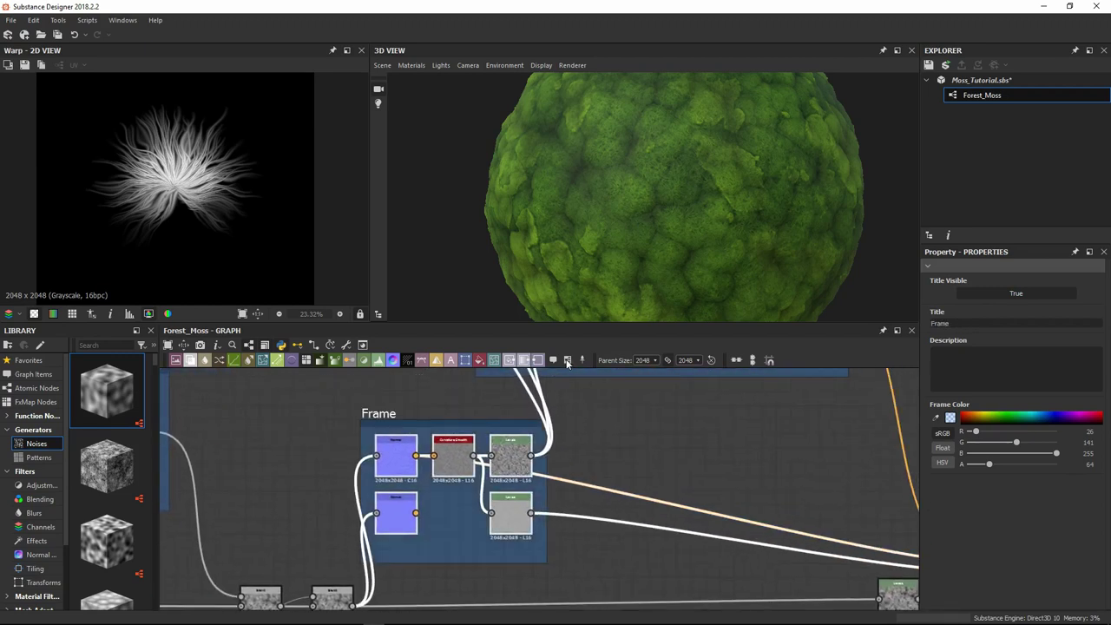
double_click(984, 324)
text(Mapl)
key(Return)
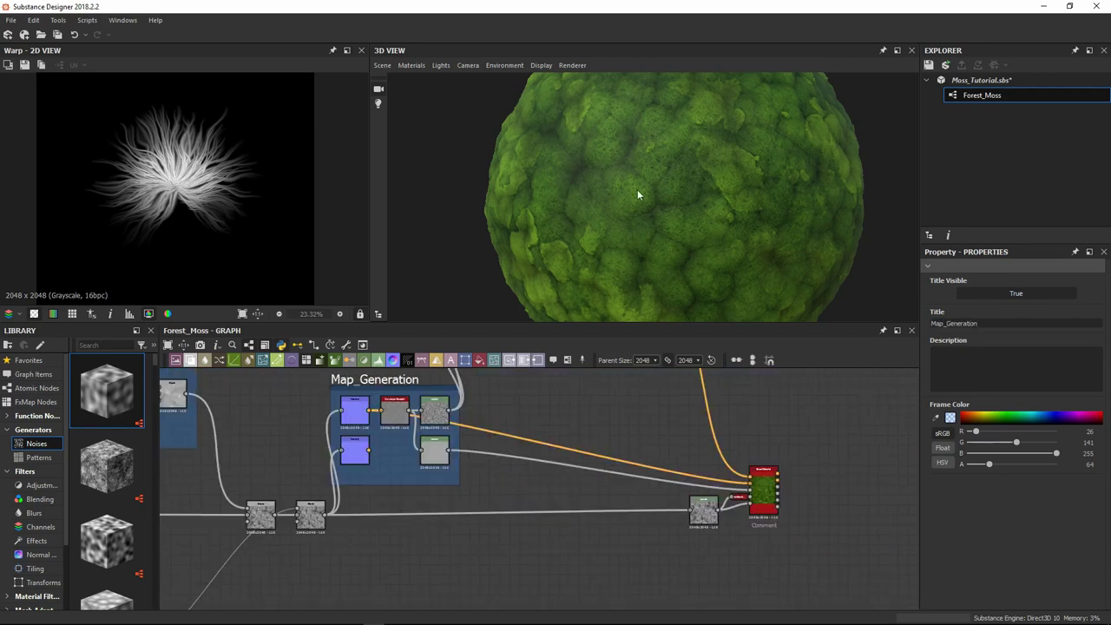
Examine the moss fibers and clumps on the sphere up close from several angles in the 3D view
drag(640, 194, 736, 167)
scroll(736, 167, up, 3)
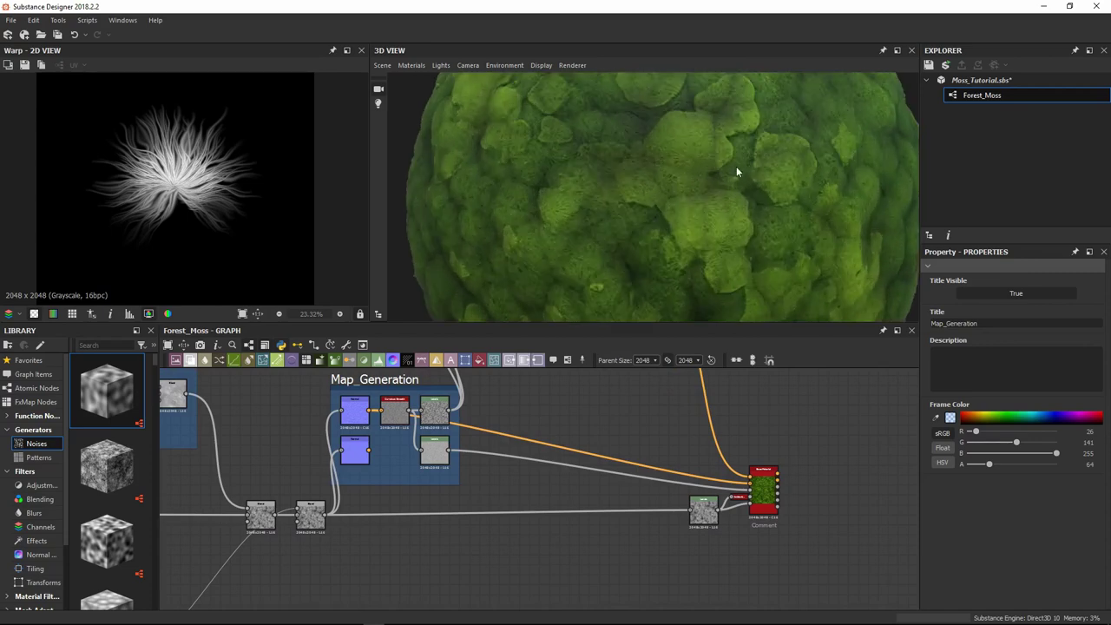
middle_drag(737, 167, 761, 173)
scroll(759, 172, up, 3)
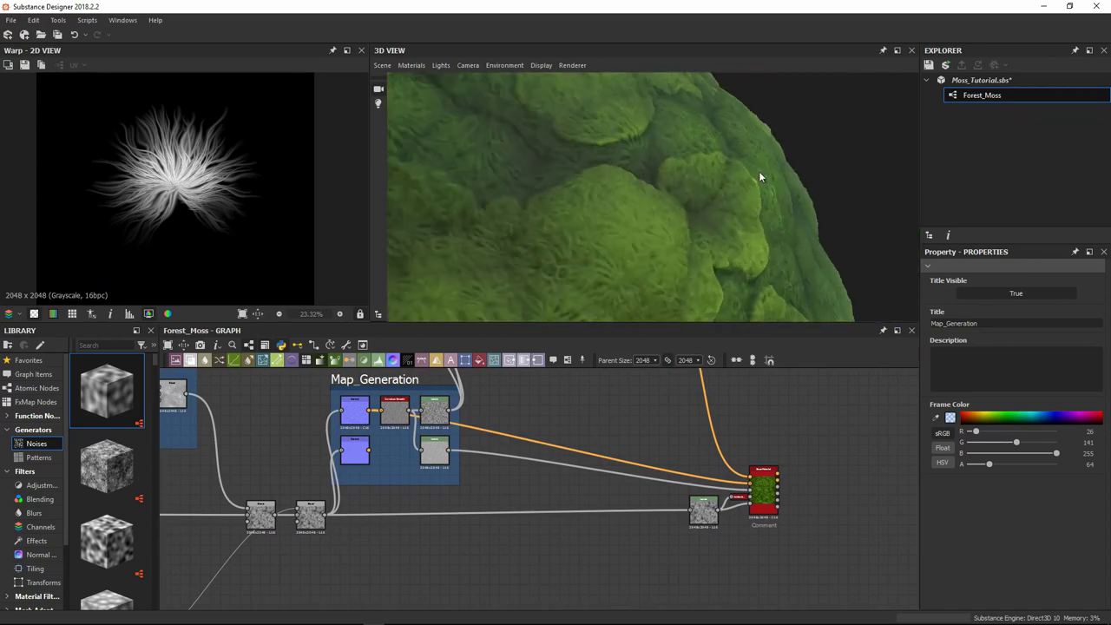
scroll(760, 176, down, 3)
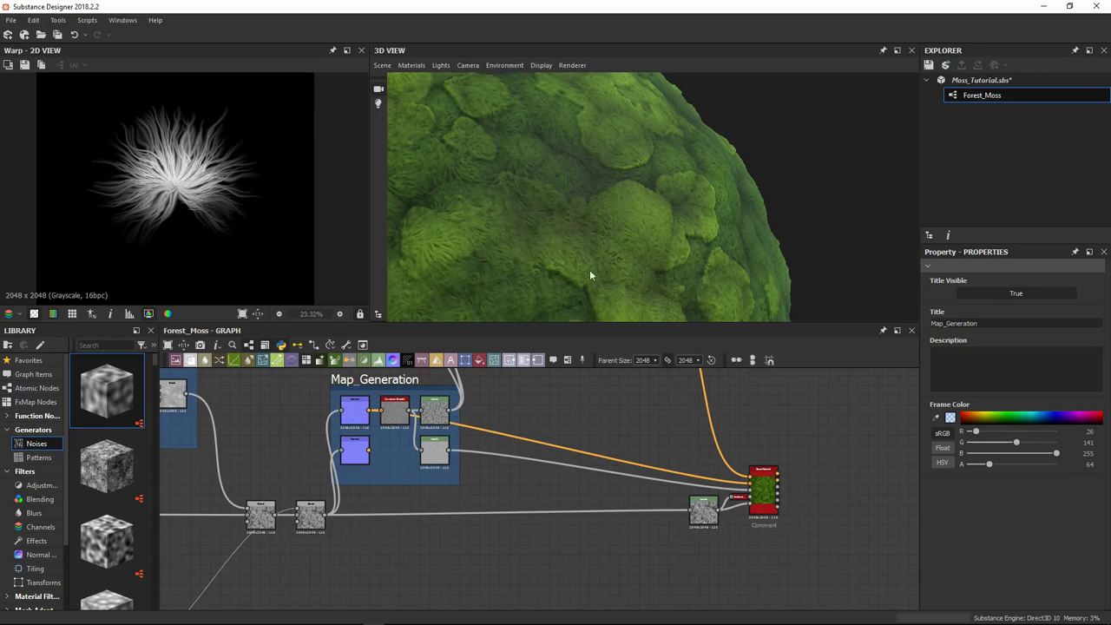
alt+drag(589, 276, 721, 263)
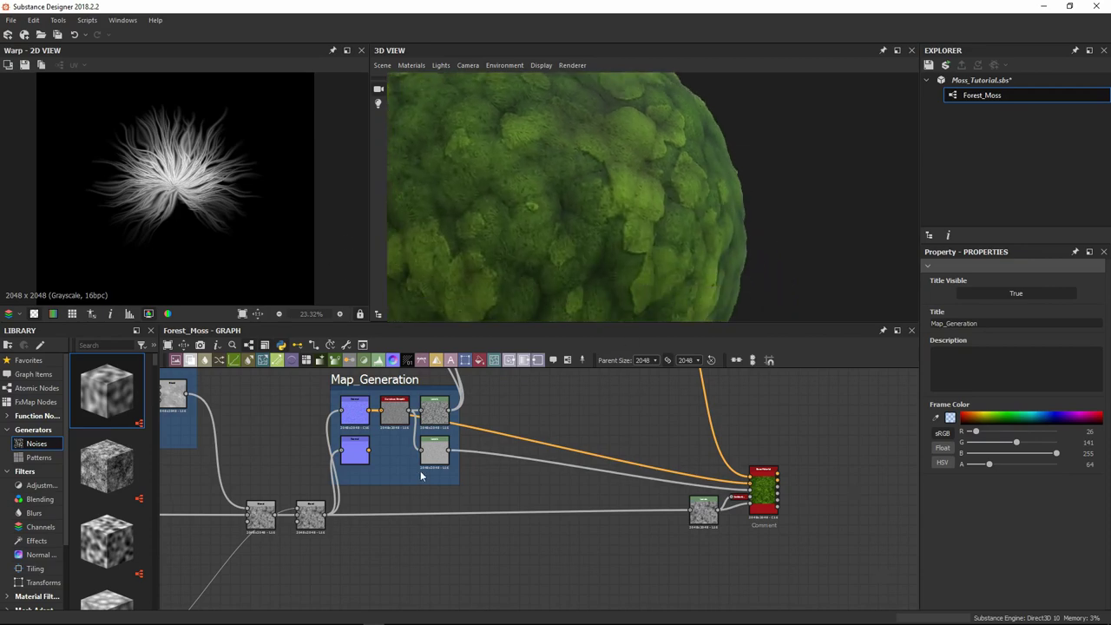
Trace the first base color Blend's mask to Grunge Map 004 in Last_Base_Details and preview it in 2D
middle_drag(421, 473, 491, 521)
middle_drag(546, 412, 471, 521)
scroll(497, 381, up, 5)
scroll(528, 383, down, 3)
middle_drag(501, 439, 501, 414)
middle_drag(428, 495, 699, 410)
middle_drag(798, 419, 696, 450)
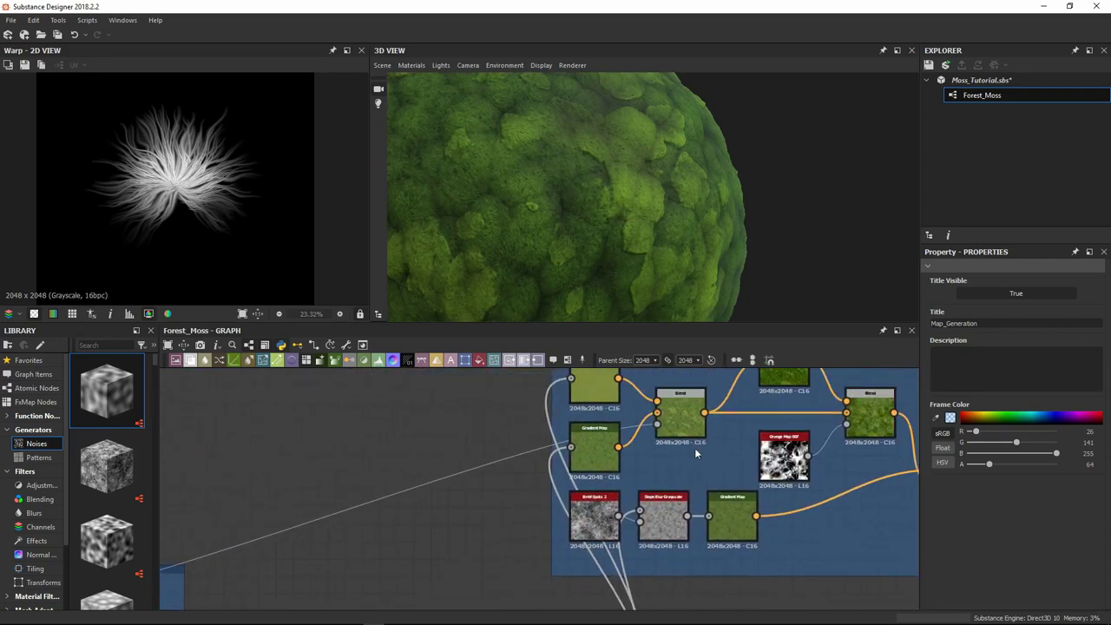
click(681, 427)
scroll(544, 465, down, 2)
middle_drag(512, 481, 724, 398)
scroll(330, 477, up, 6)
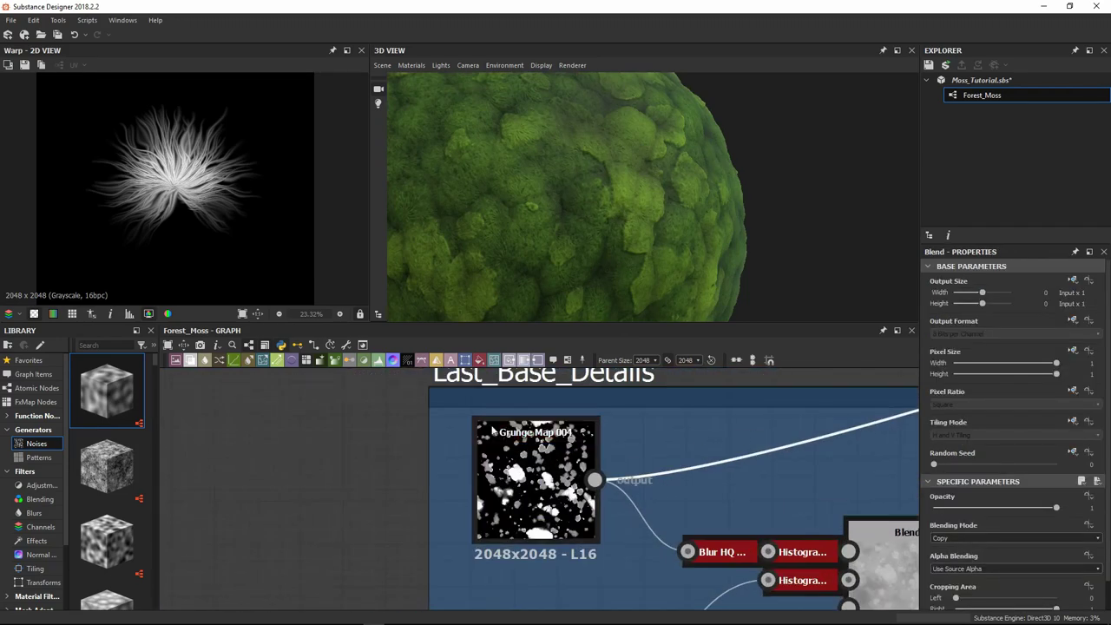
double_click(538, 451)
Move the lower Levels node in the Map_Generation frame slightly down
scroll(538, 451, down, 3)
middle_drag(758, 536, 368, 449)
middle_drag(672, 524, 715, 513)
click(681, 497)
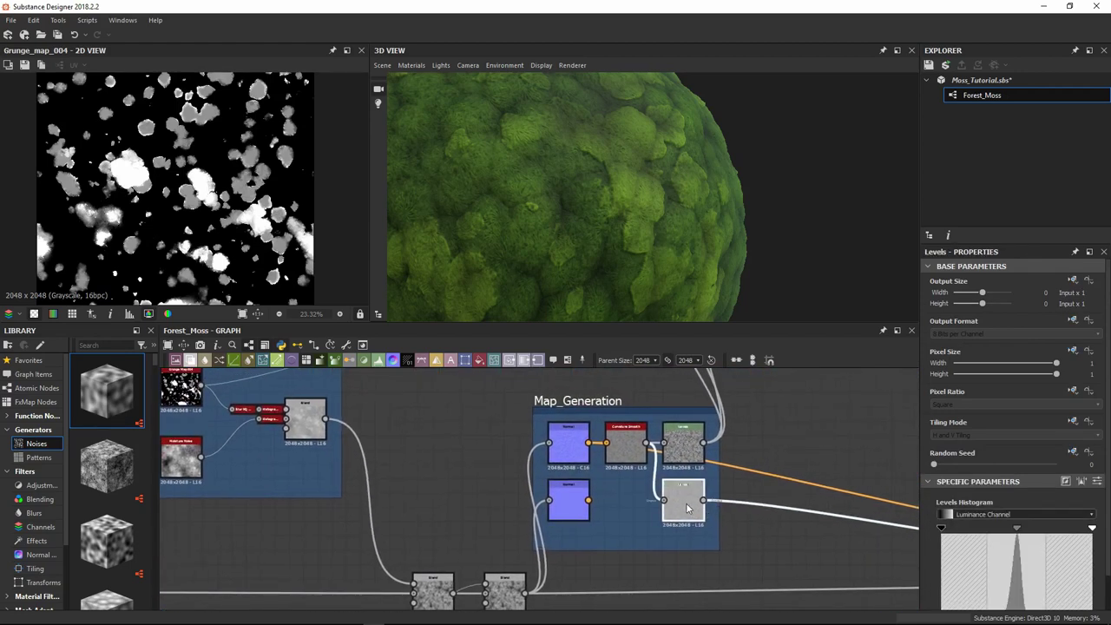
drag(688, 509, 687, 521)
middle_drag(688, 520, 715, 522)
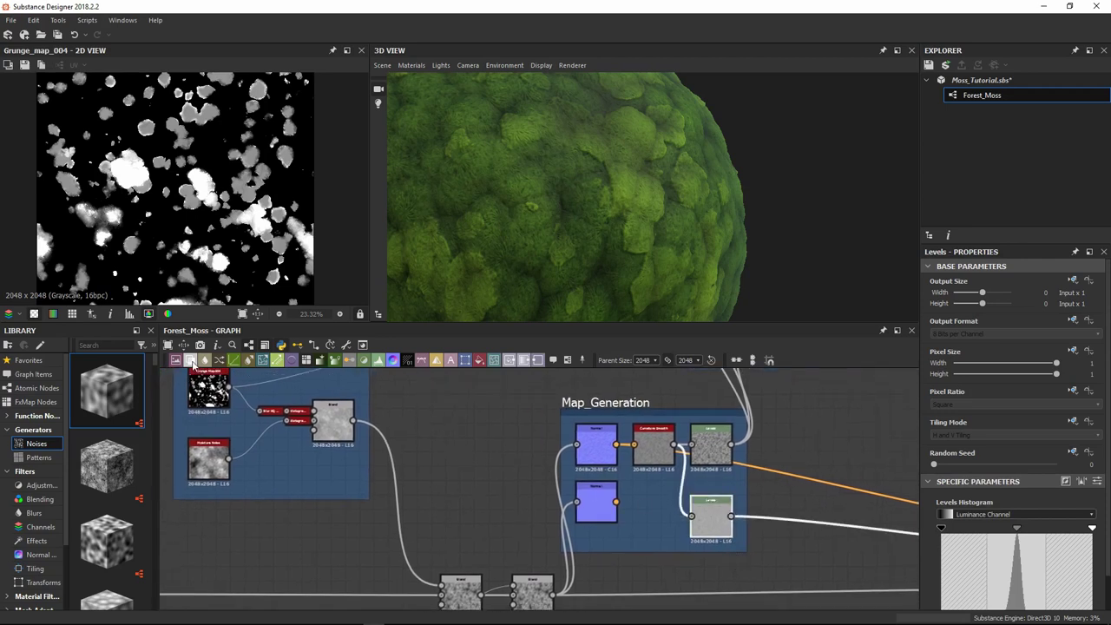
Insert a Blend after the lower Levels node and connect Grunge Map 004 to its foreground input
click(192, 360)
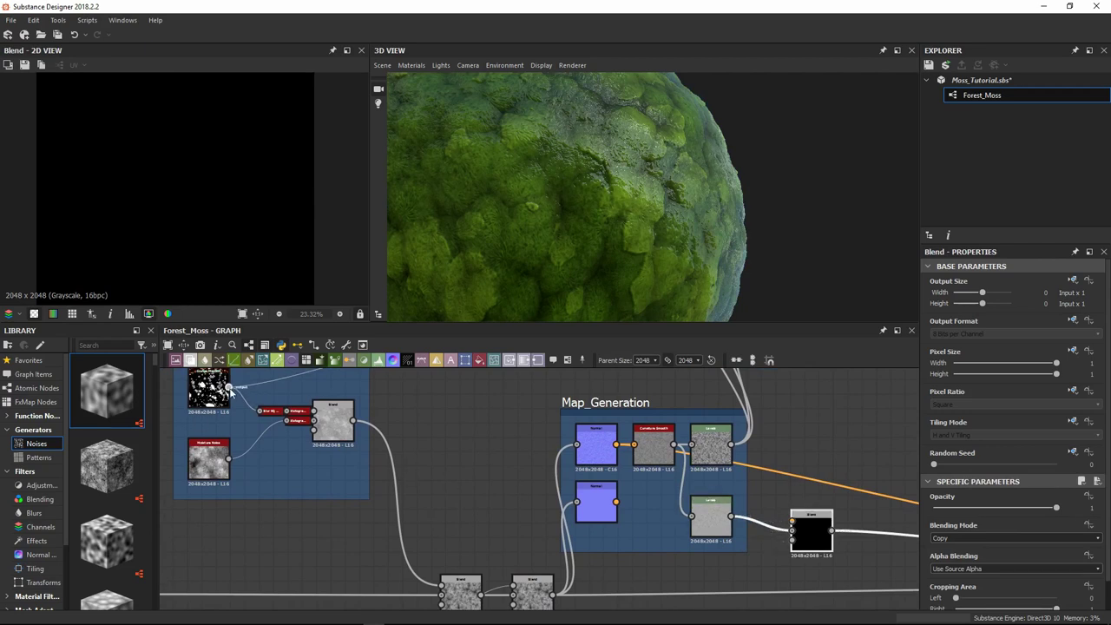
drag(228, 387, 791, 526)
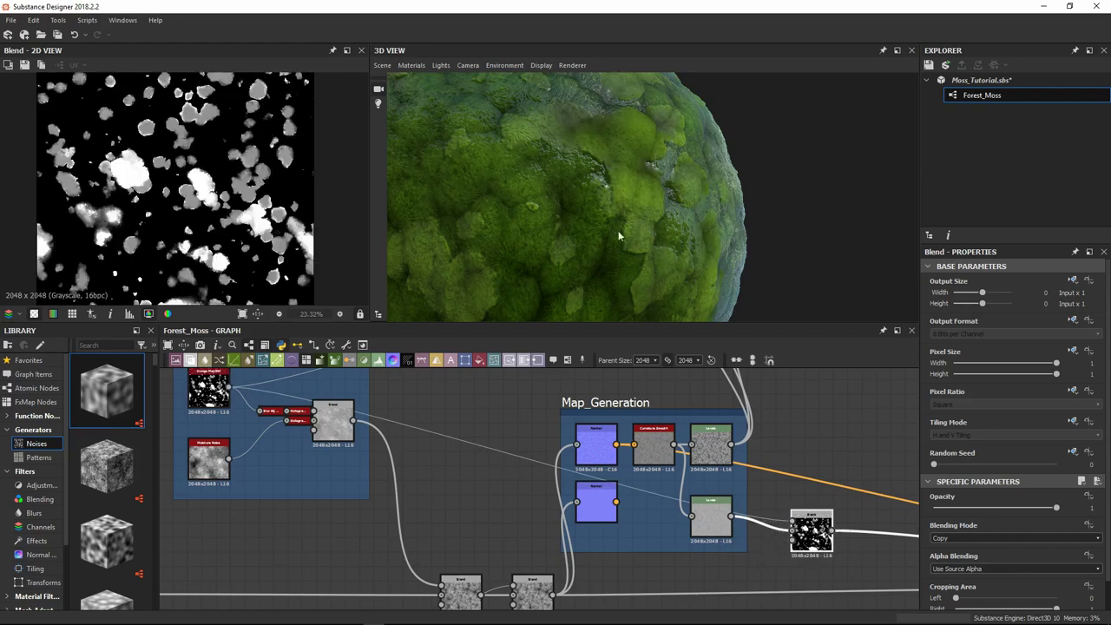
mouse_move(676, 182)
mouse_down()
mouse_move(618, 205)
mouse_move(719, 189)
mouse_move(670, 217)
mouse_move(686, 196)
mouse_up()
middle_drag(724, 442, 689, 377)
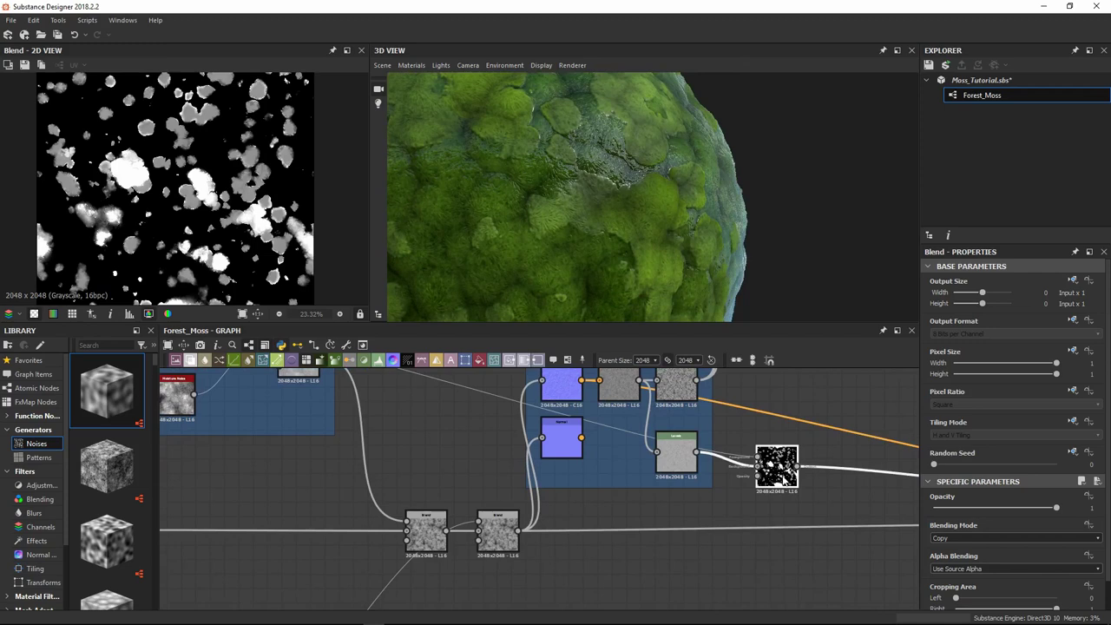
Try the new Blend's blending modes from Add (Linear Dodge) through Screen
click(1040, 538)
key(Down)
key(Return)
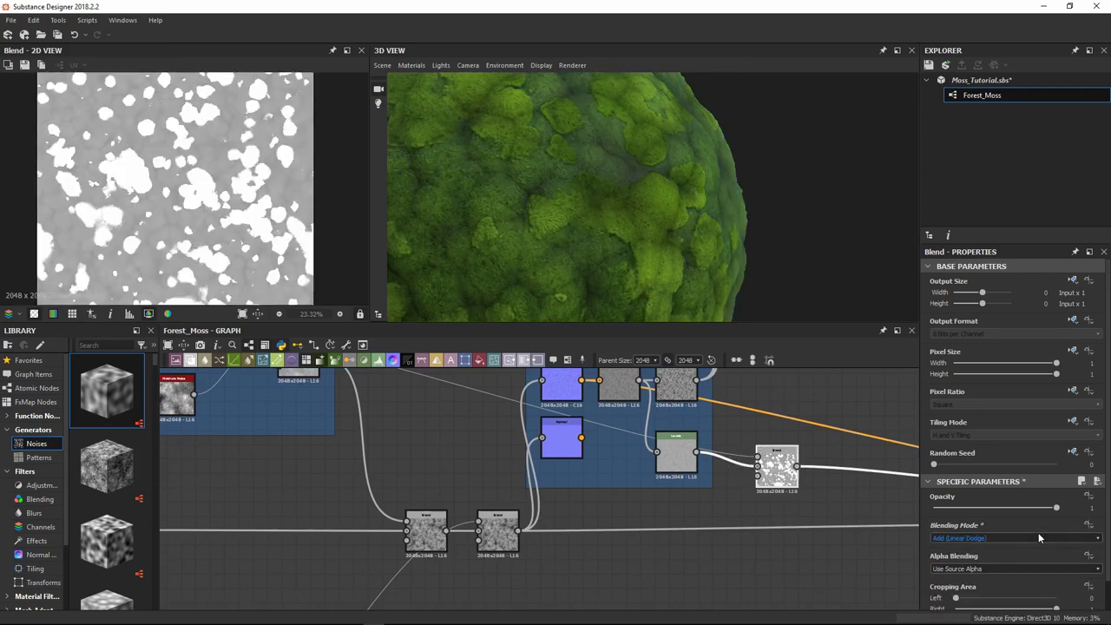
key(Down)
key(Down)
key(Down)
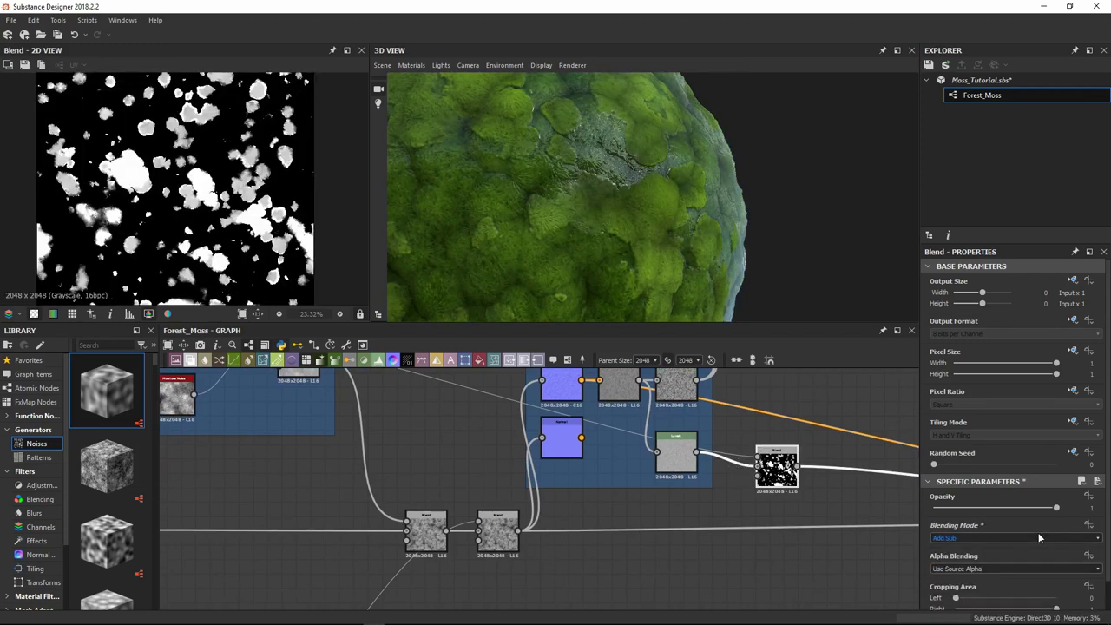
key(Down)
key(Down)
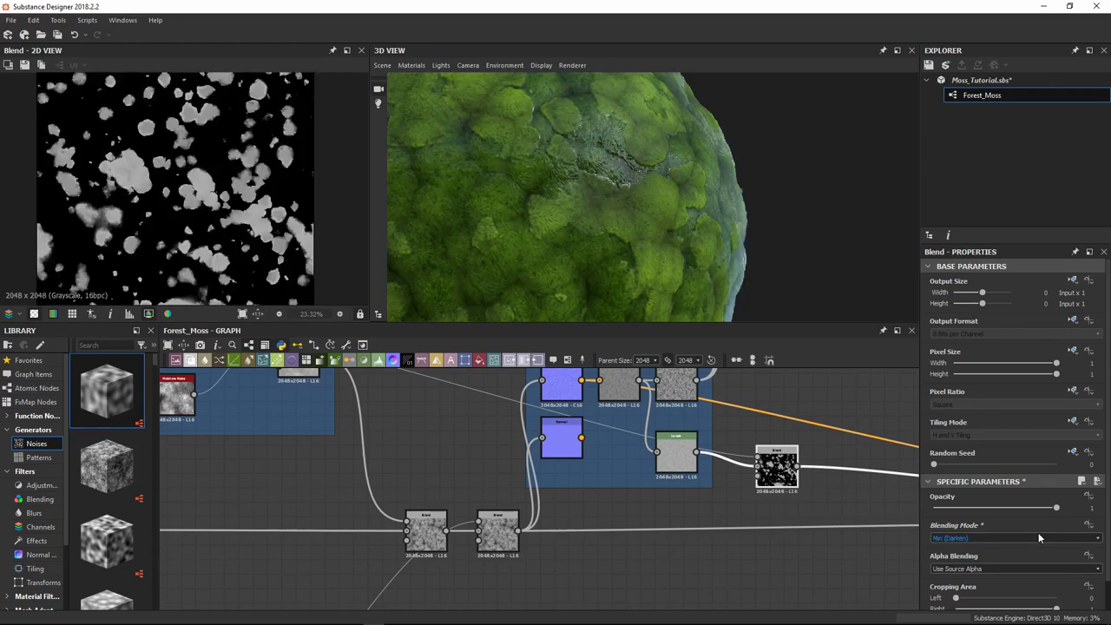
key(Down)
key(Down)
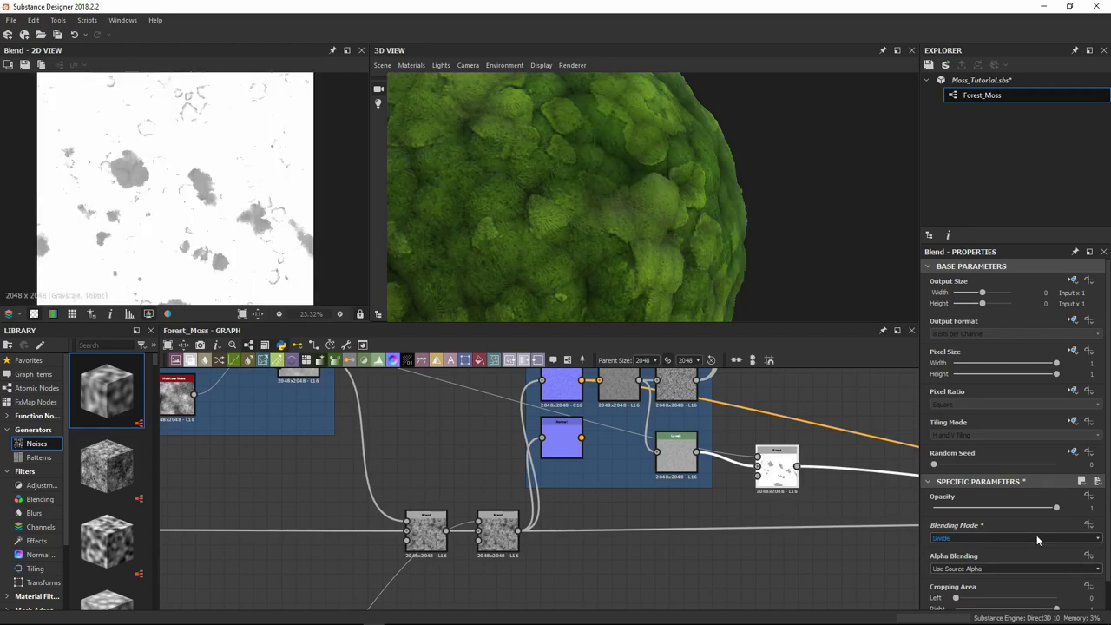
key(Down)
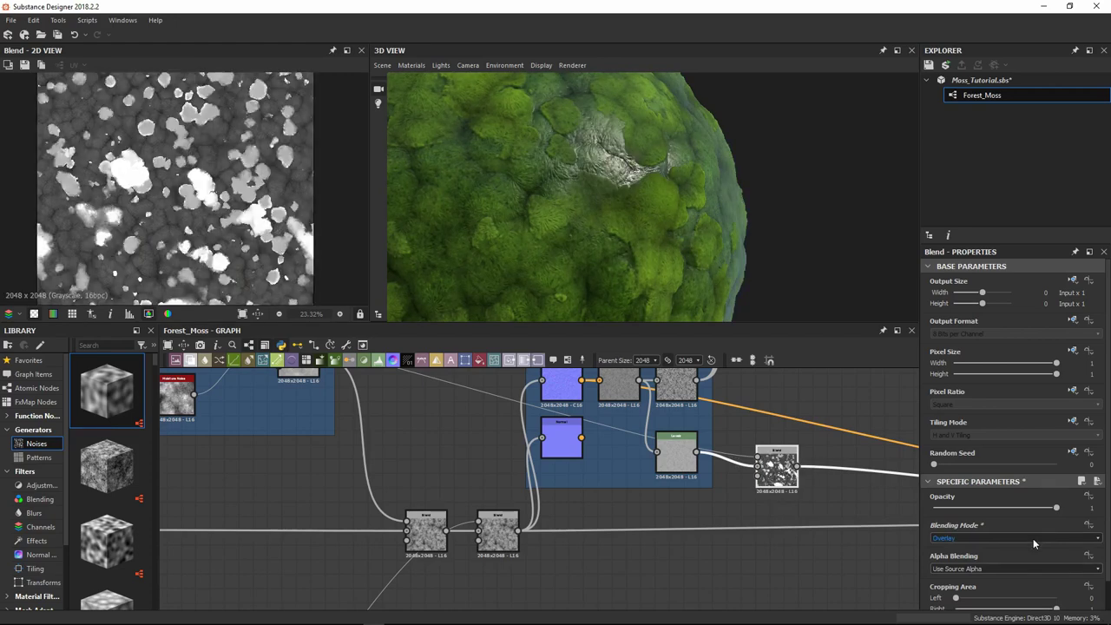
key(Down)
key(Up)
key(Down)
Set the new Blend's blending mode to Subtract and its opacity to 0.06
click(1033, 540)
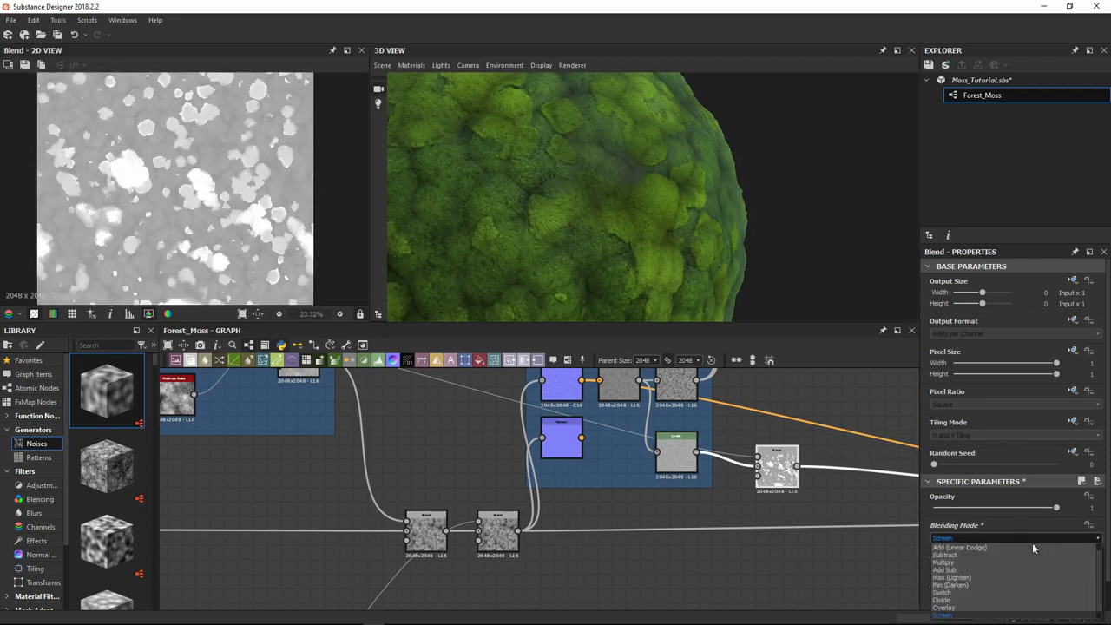
click(1031, 557)
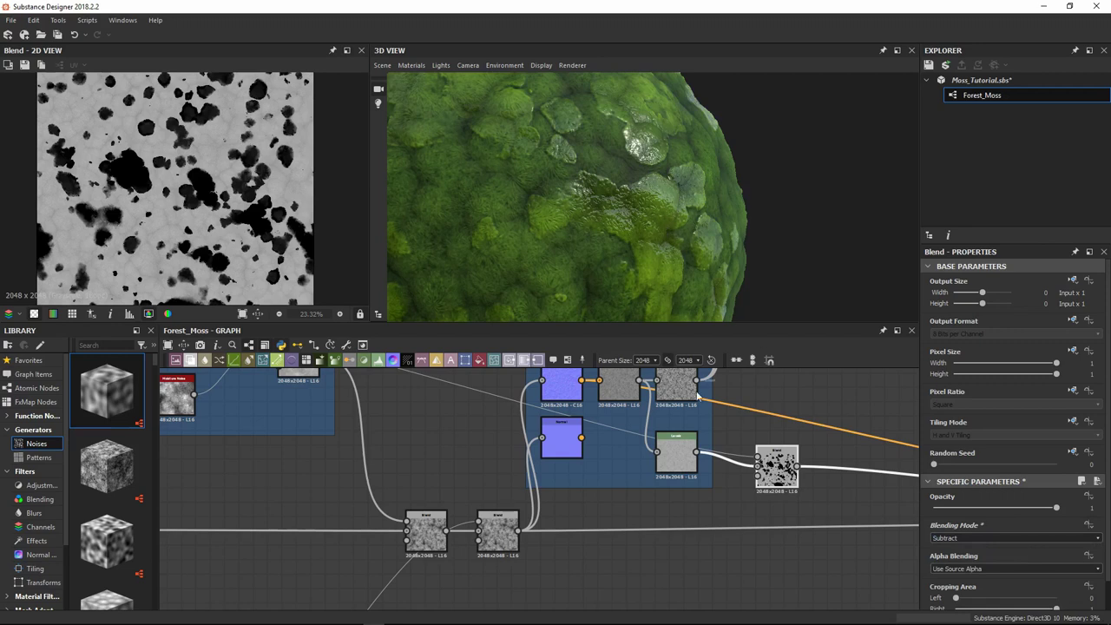
click(1025, 509)
click(987, 509)
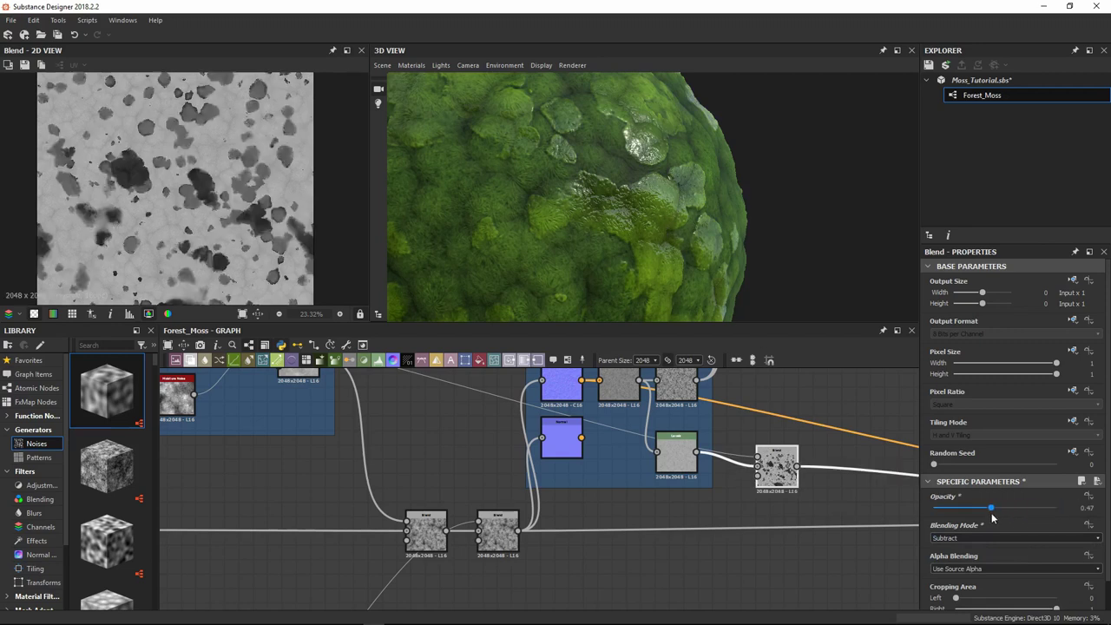
click(959, 509)
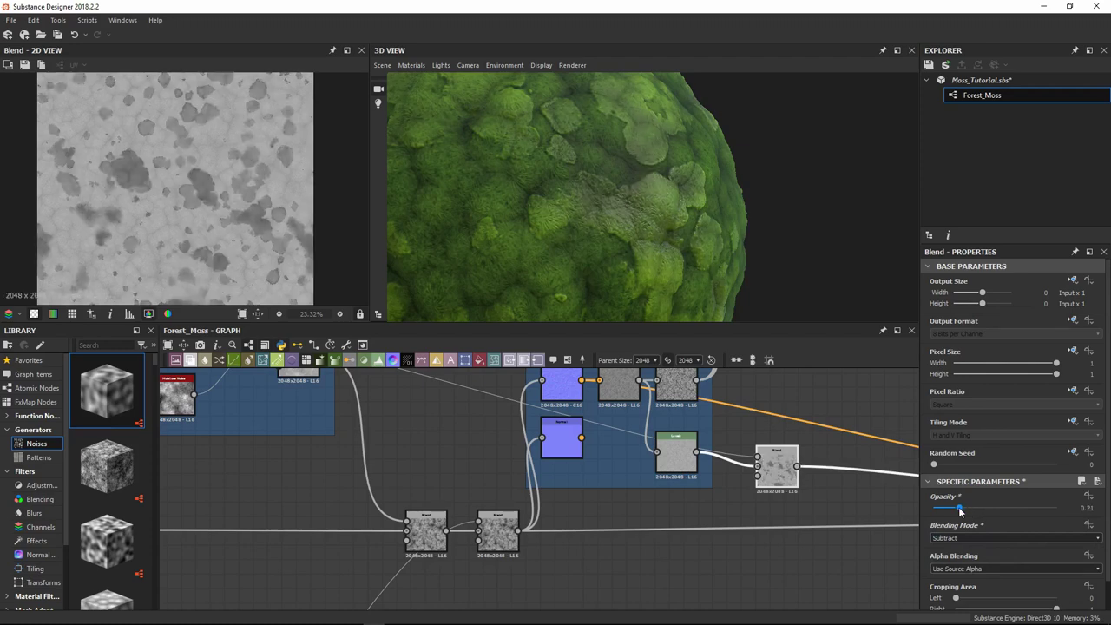
drag(959, 511, 940, 509)
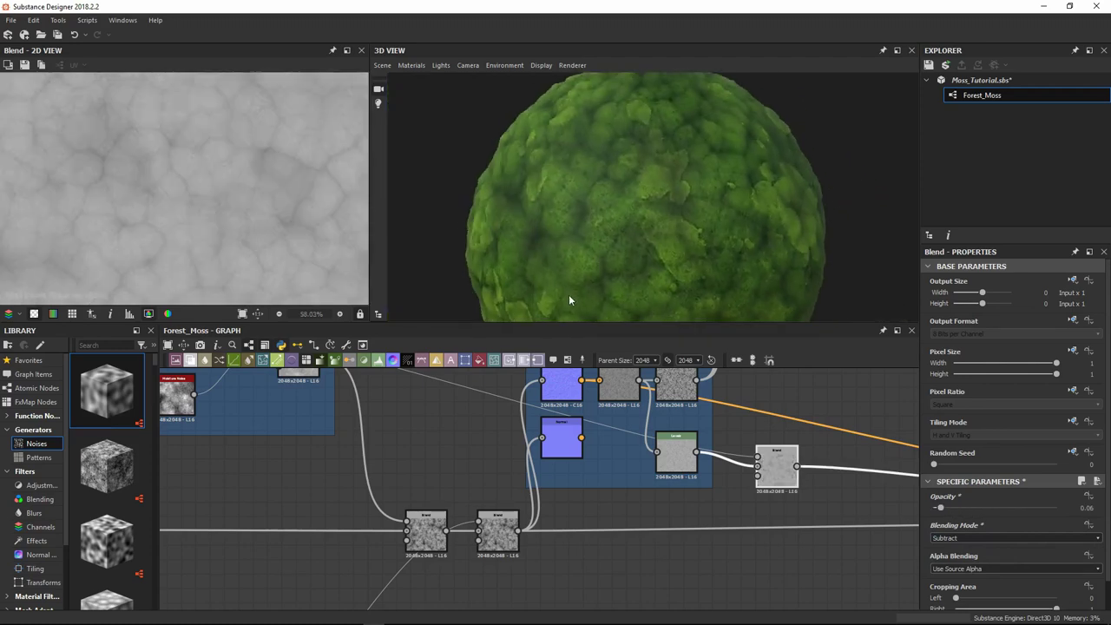
Compare the Blend's effect on the sphere at zero opacity and set its opacity to 0.09
drag(569, 295, 645, 197)
scroll(645, 199, up, 5)
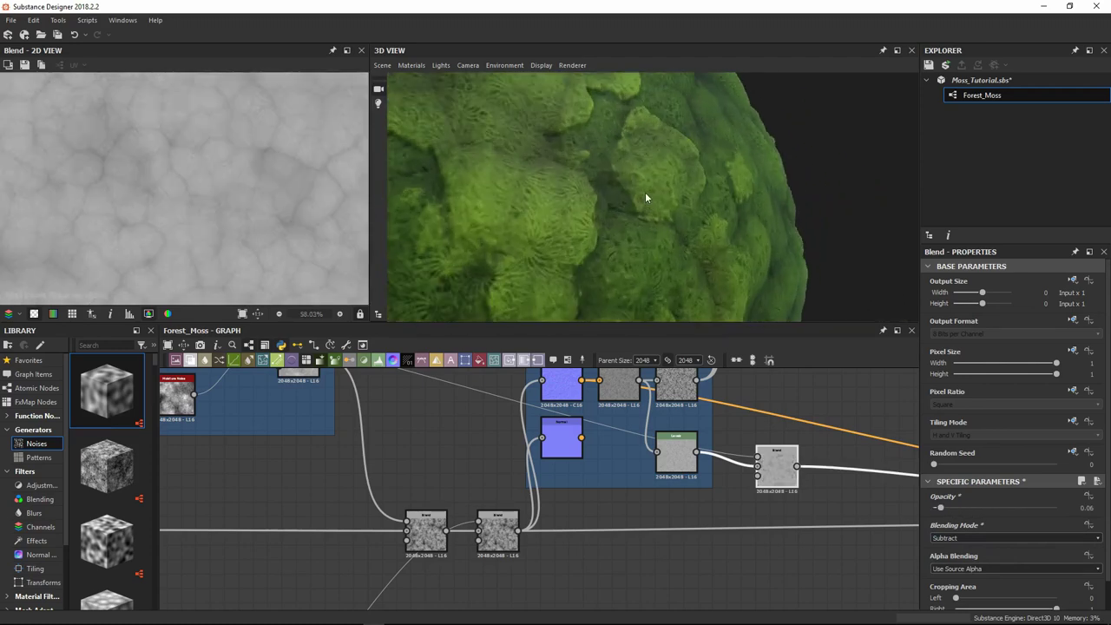
click(934, 508)
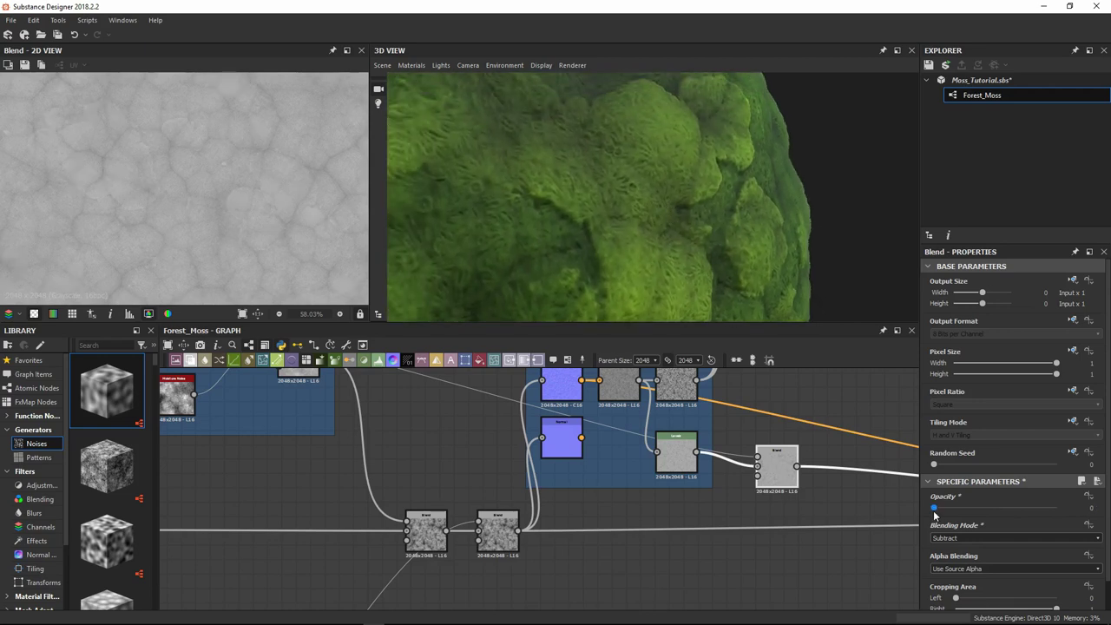
drag(935, 514, 940, 515)
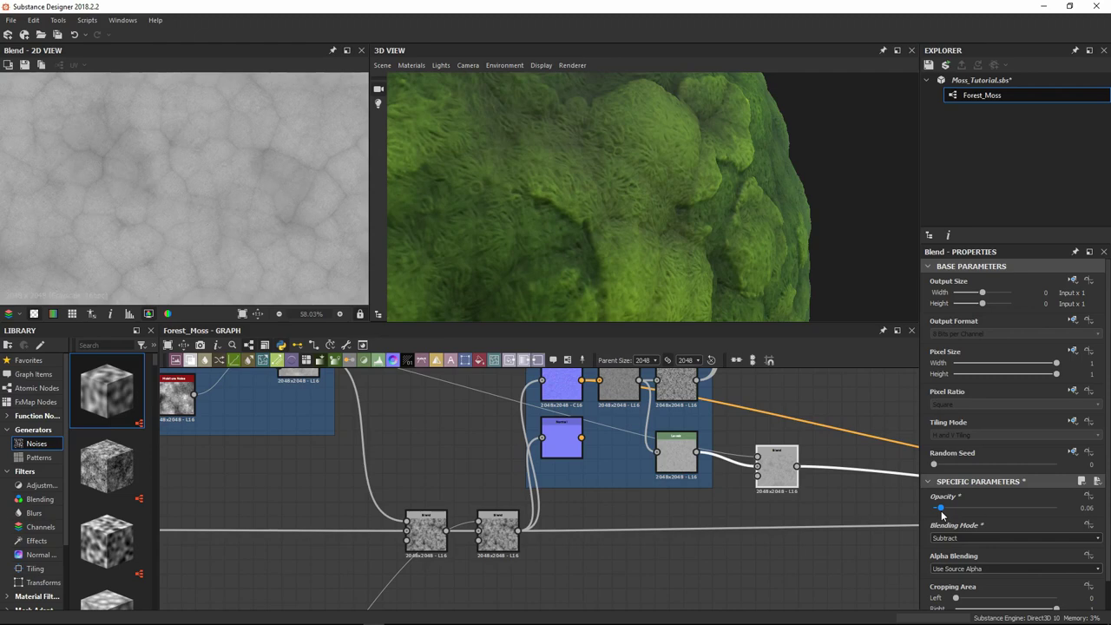
drag(941, 512, 947, 510)
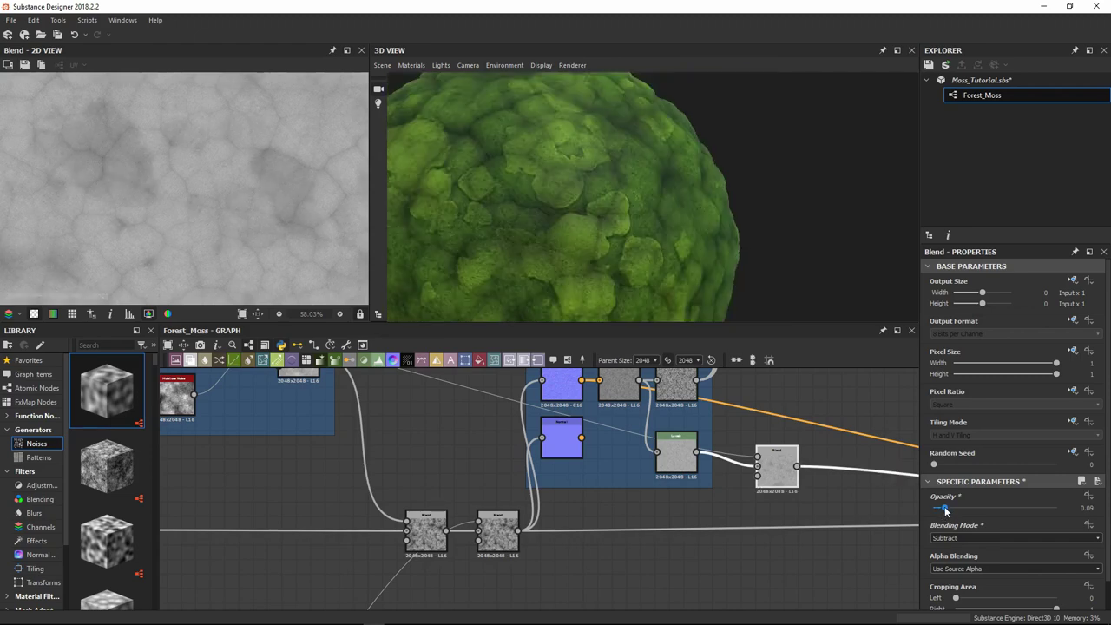
Set the new Blend's opacity to 0.07 and check the moss roughness on the sphere from several angles
scroll(564, 214, up, 5)
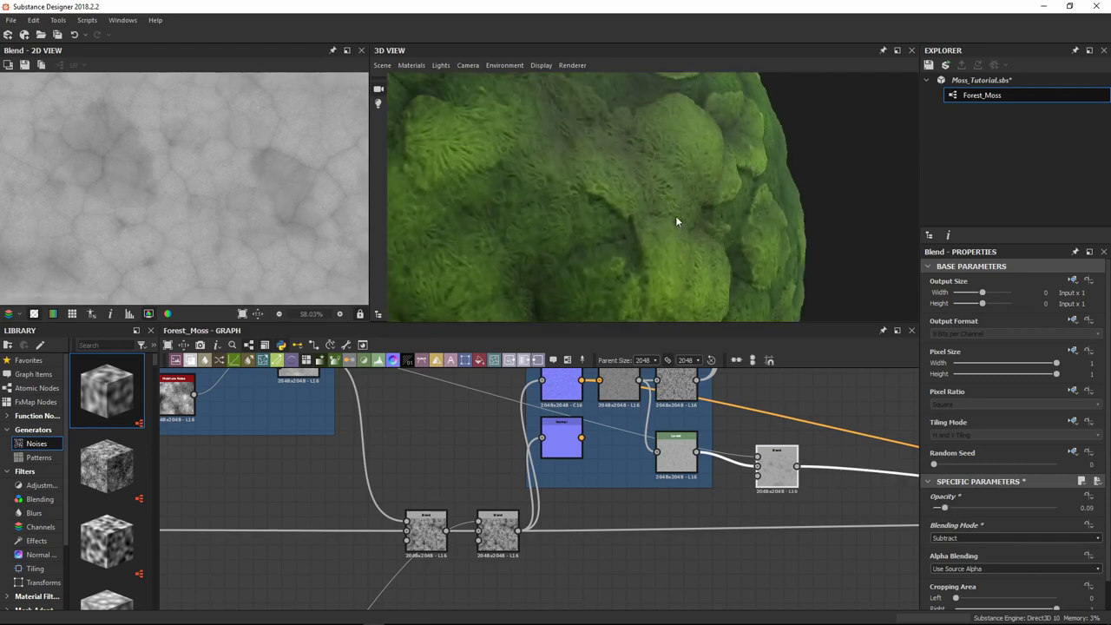
drag(946, 512, 943, 513)
scroll(590, 202, down, 6)
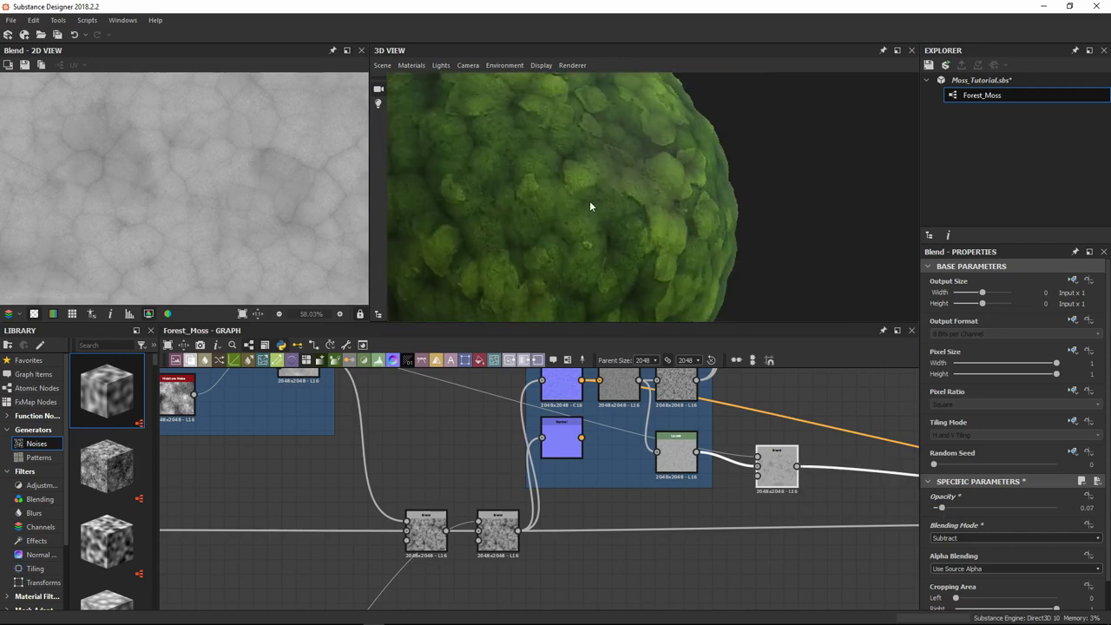
drag(669, 199, 617, 282)
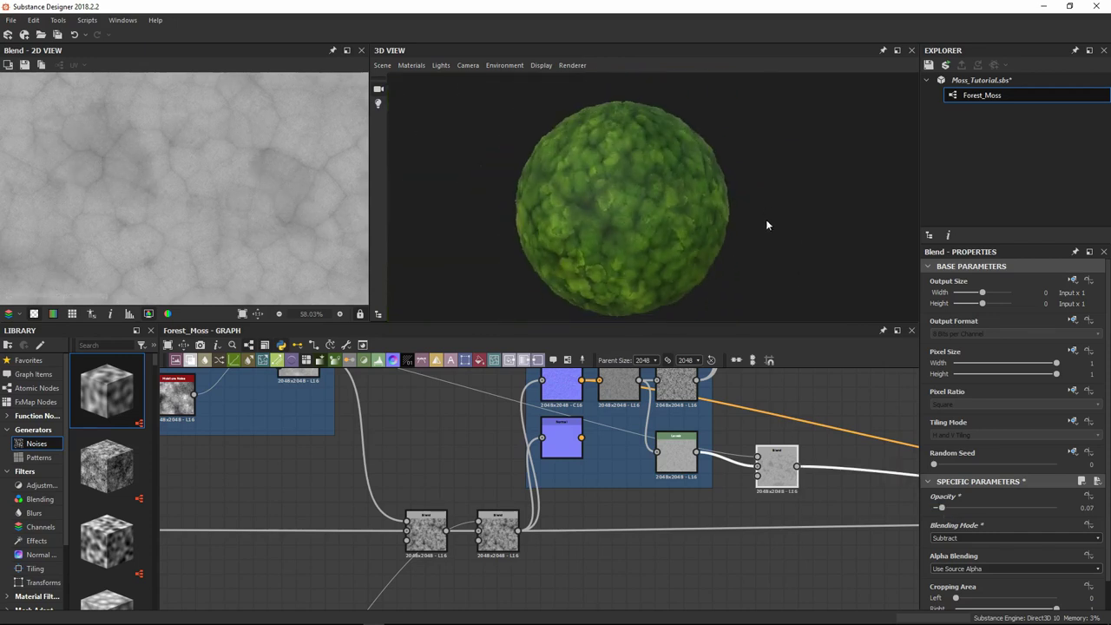
scroll(635, 238, up, 5)
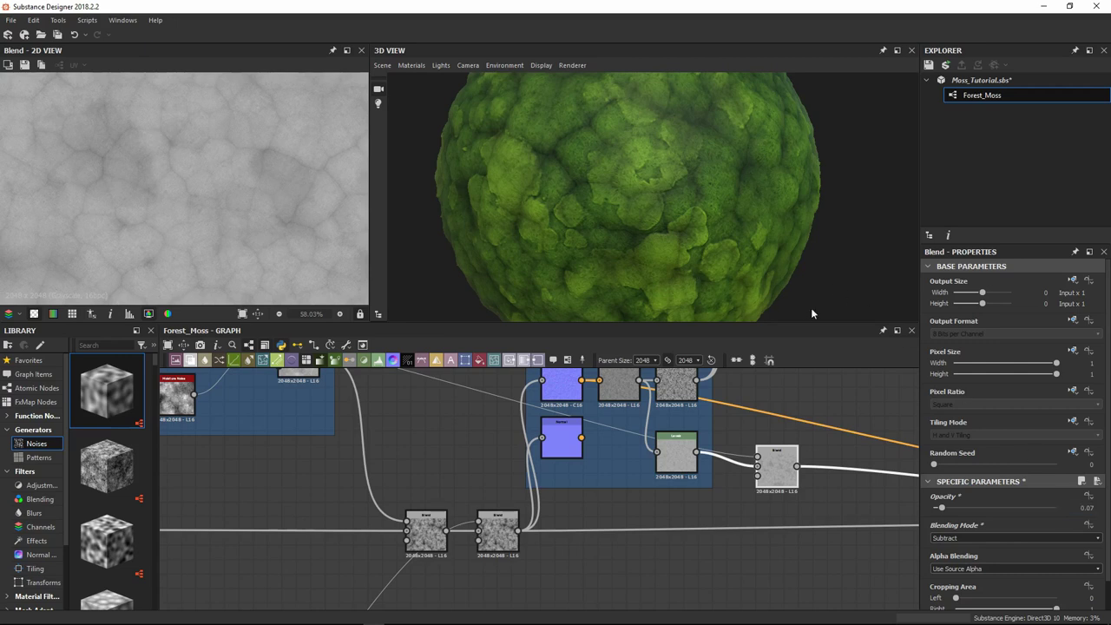
scroll(662, 231, down, 5)
mouse_move(642, 213)
mouse_down()
mouse_move(609, 215)
mouse_move(633, 225)
mouse_up()
Open the instance parameters of the upper Cells 1 node in the Base_Clumps frame
scroll(514, 475, down, 5)
middle_drag(629, 488, 612, 409)
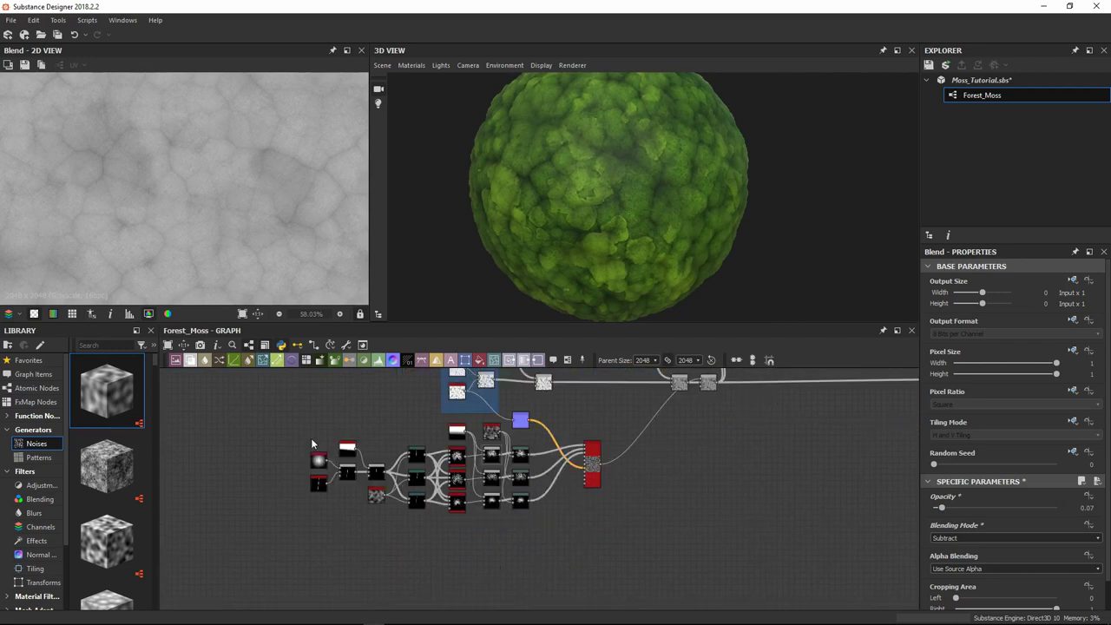
middle_drag(521, 415, 374, 519)
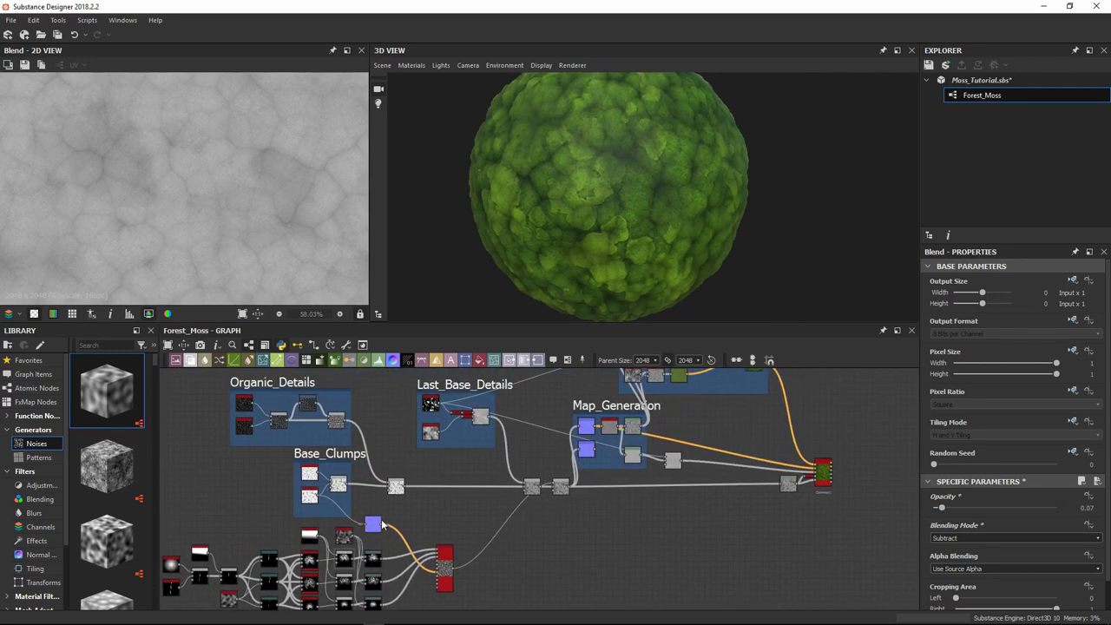
middle_drag(534, 547, 566, 571)
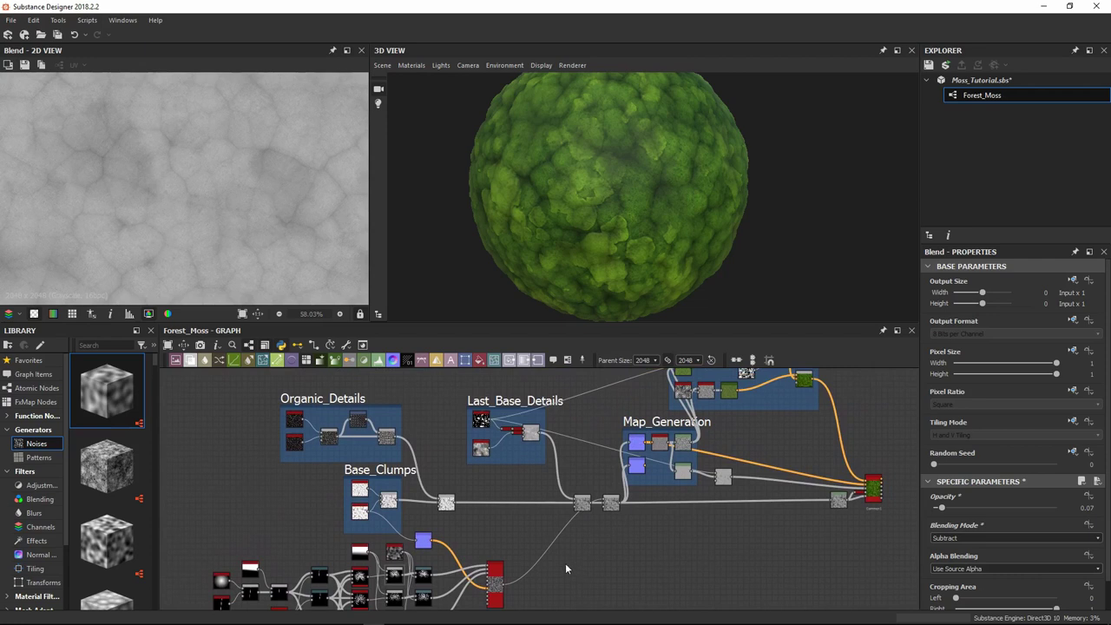
scroll(386, 473, up, 4)
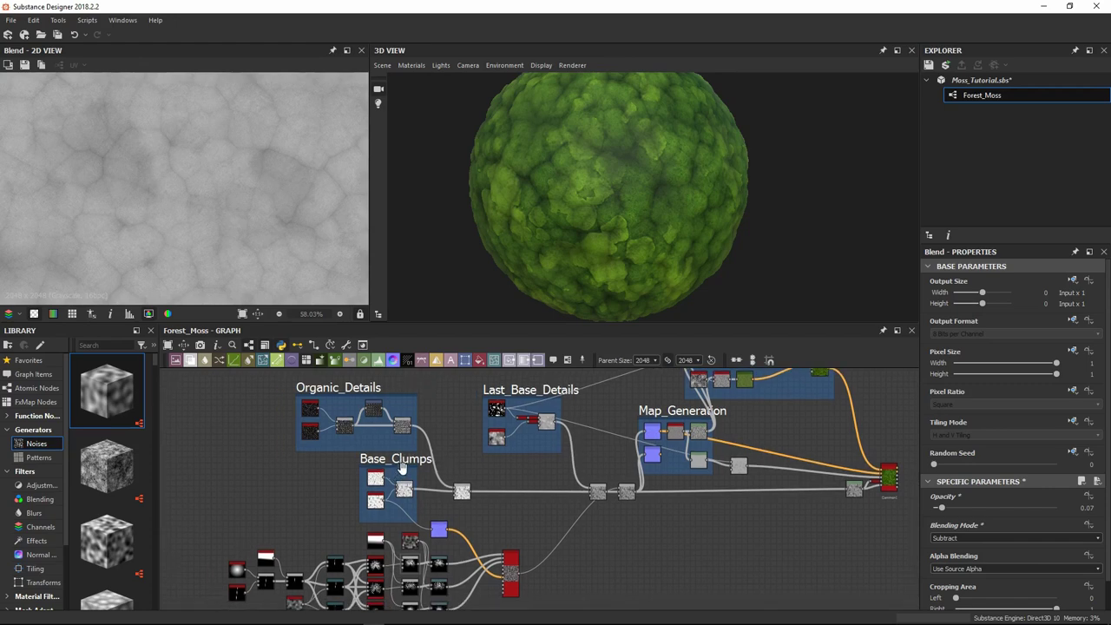
double_click(414, 452)
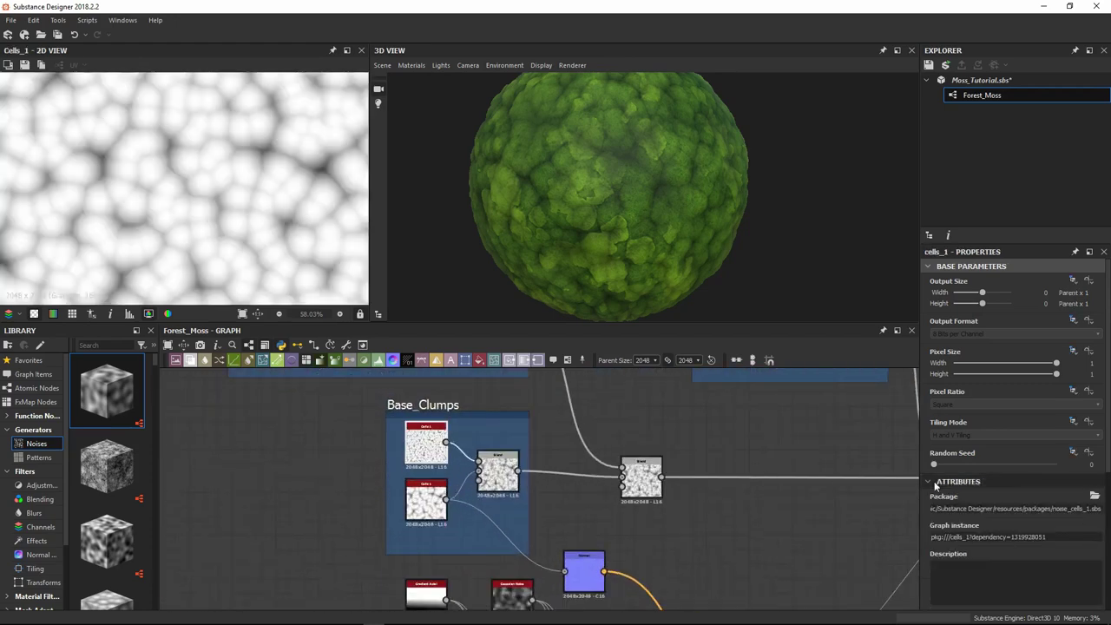
scroll(1077, 538, down, 5)
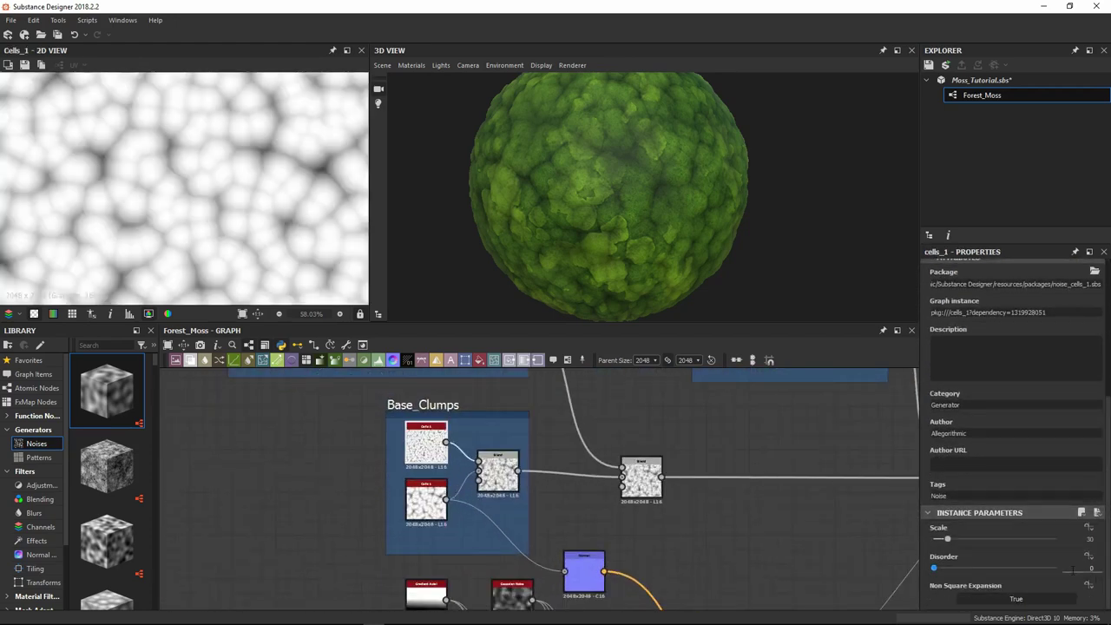
scroll(641, 213, down, 2)
mouse_move(641, 213)
middle_down()
mouse_move(661, 224)
mouse_move(641, 207)
mouse_move(647, 218)
middle_up()
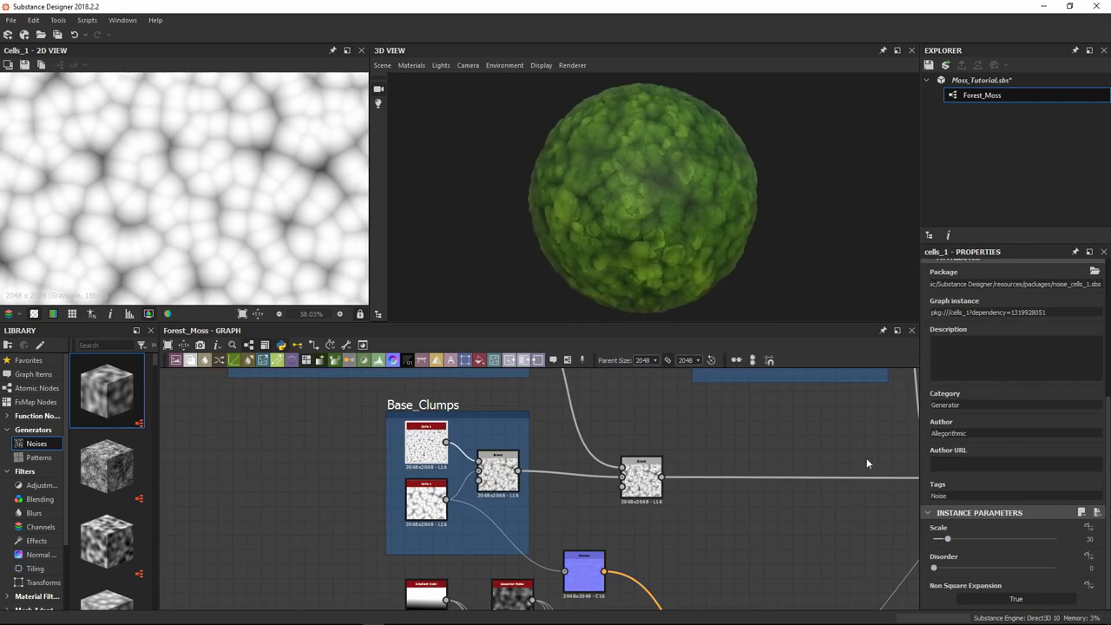
Try the upper Cells 1 node at a scale of 231 and reduce the scale to 33
drag(948, 541, 1045, 540)
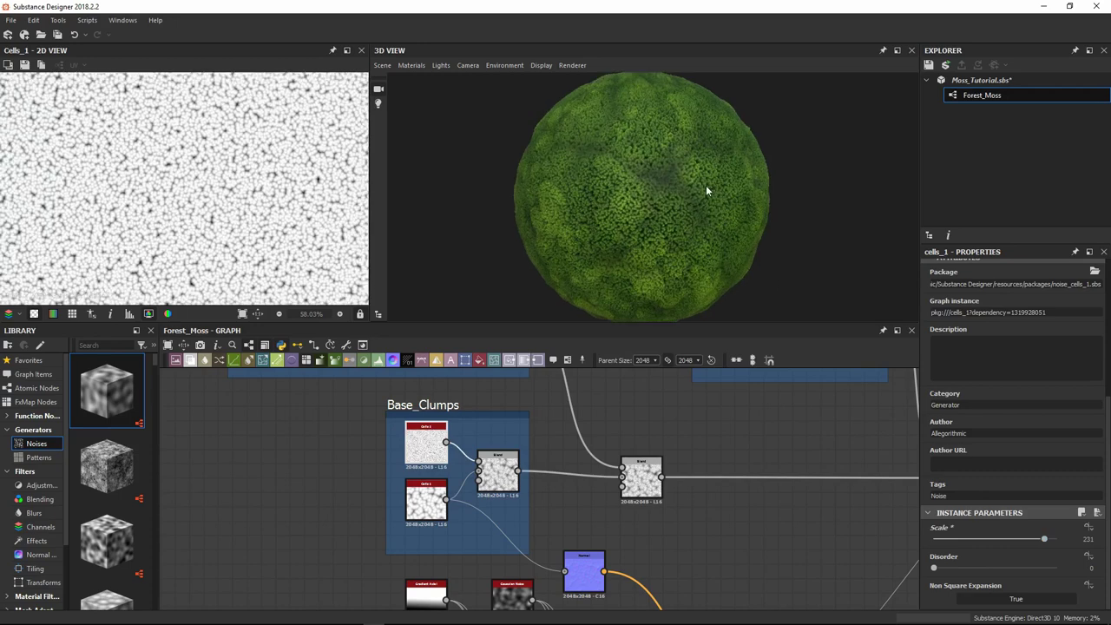
scroll(707, 187, up, 5)
scroll(706, 186, down, 3)
drag(1045, 539, 949, 545)
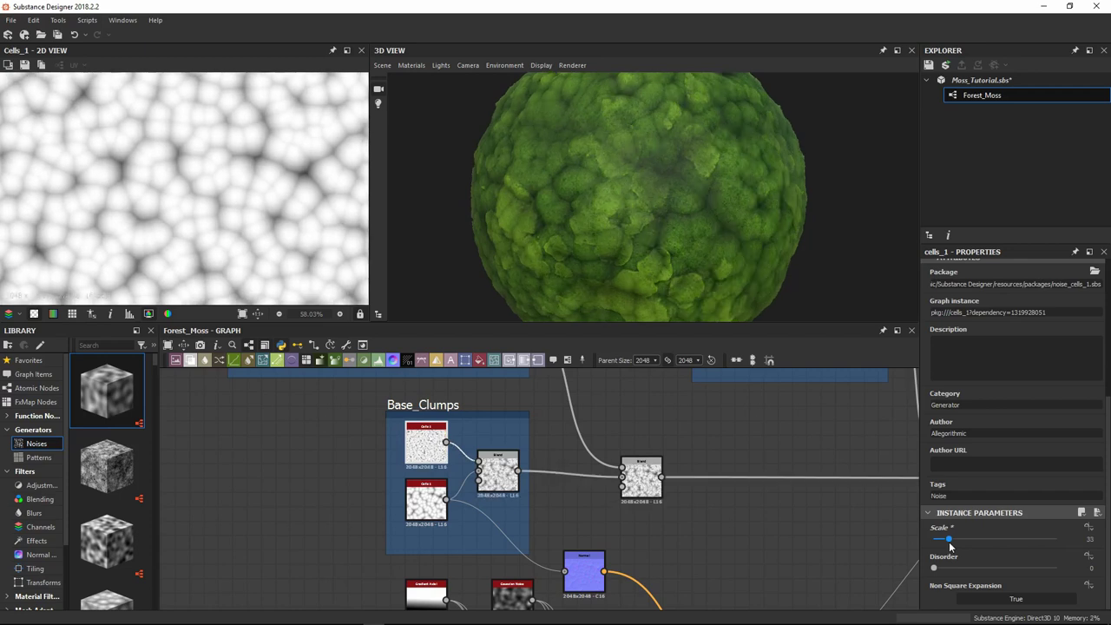
Widen the Base_Clumps frame on its input side and move both Cells 1 nodes away from the Blend
middle_drag(449, 516, 525, 509)
drag(461, 472, 332, 471)
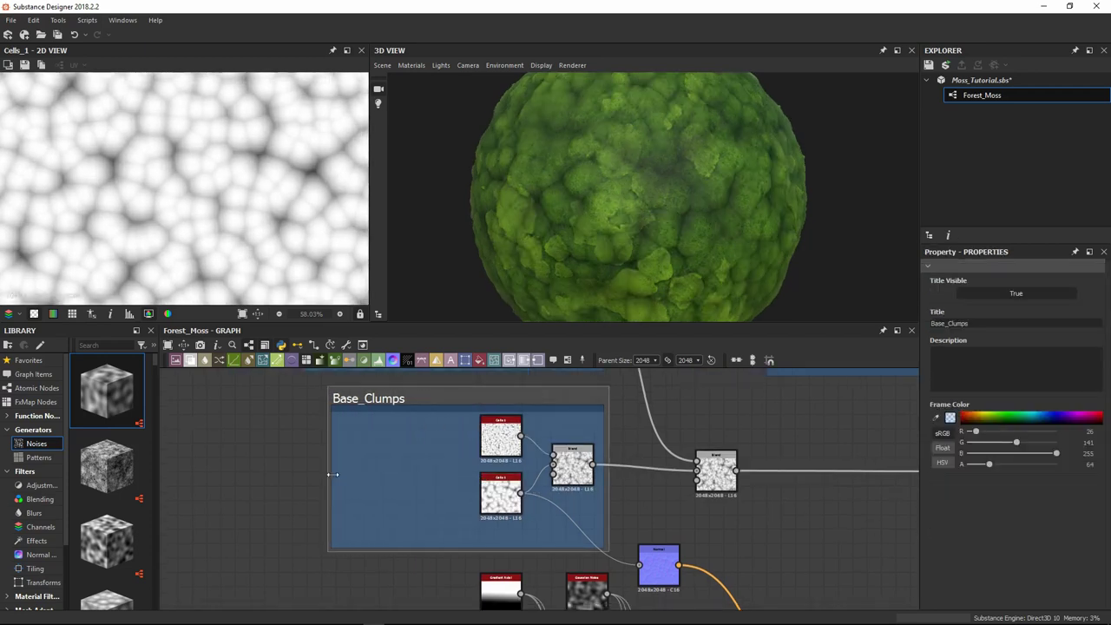
drag(510, 443, 437, 444)
drag(508, 493, 436, 493)
Inspect the upper Cells 1 pattern and insert a Warp node between it and the Base_Clumps Blend
scroll(453, 452, up, 3)
click(405, 430)
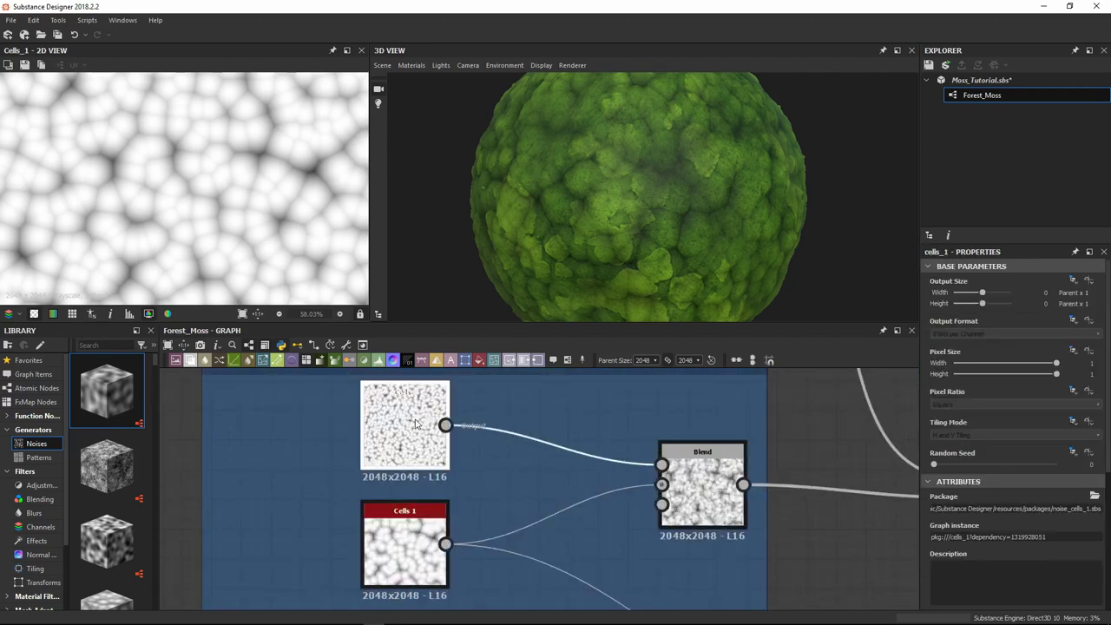
scroll(282, 197, down, 2)
scroll(253, 199, up, 3)
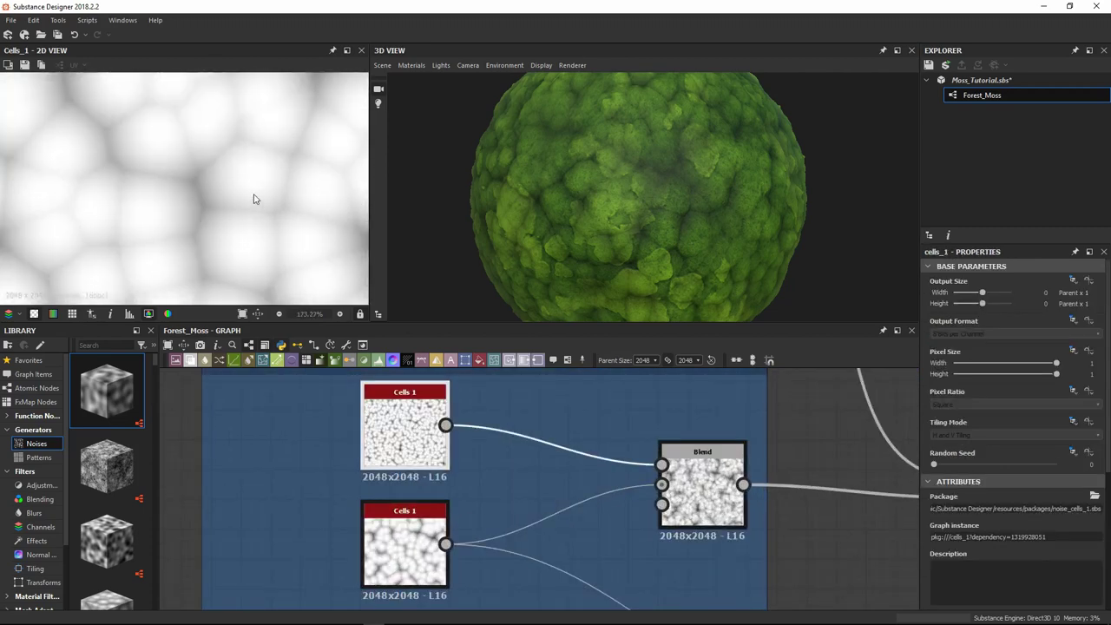
scroll(258, 180, down, 4)
middle_drag(604, 462, 632, 521)
click(564, 400)
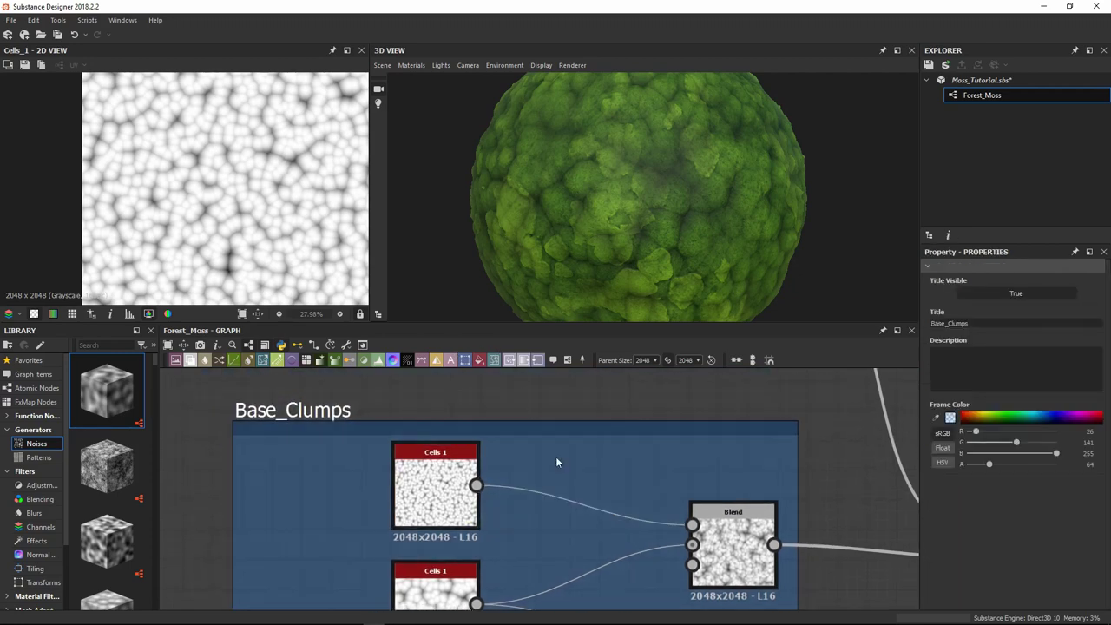
click(437, 469)
key(space)
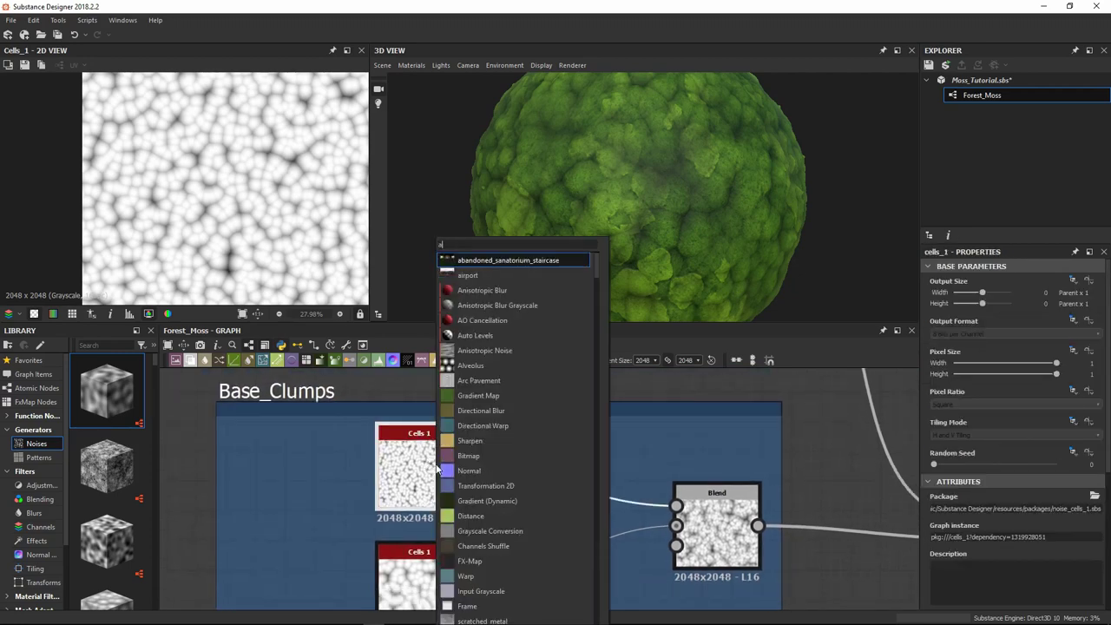
text(warp)
key(Return)
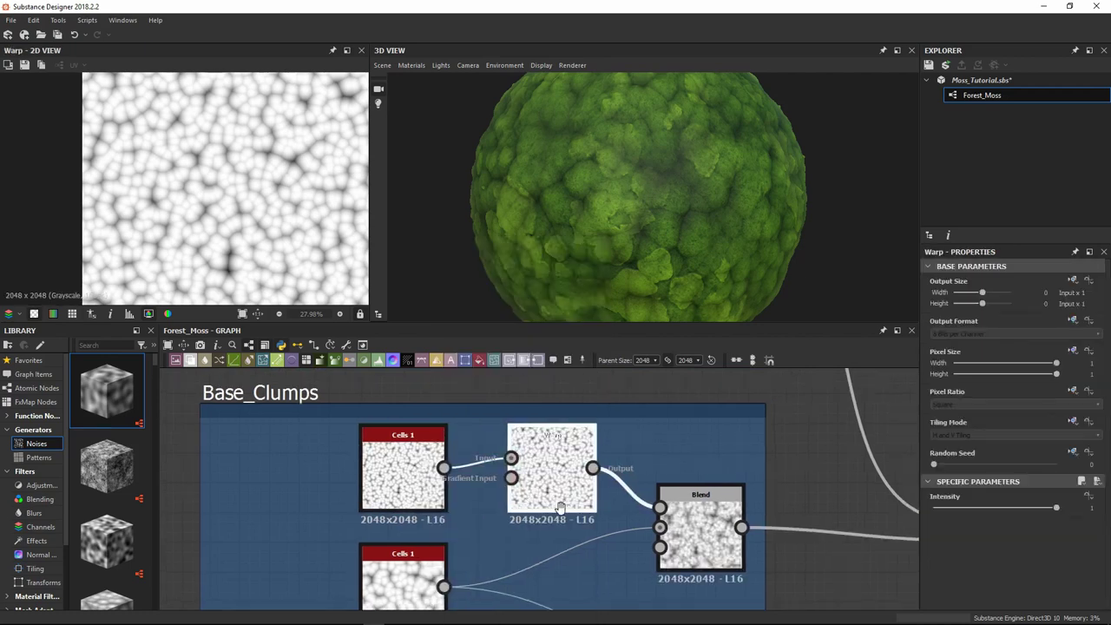
Connect the lower Cells 1 output to the Warp's gradient input and set the Warp intensity to 0.18
drag(443, 587, 518, 481)
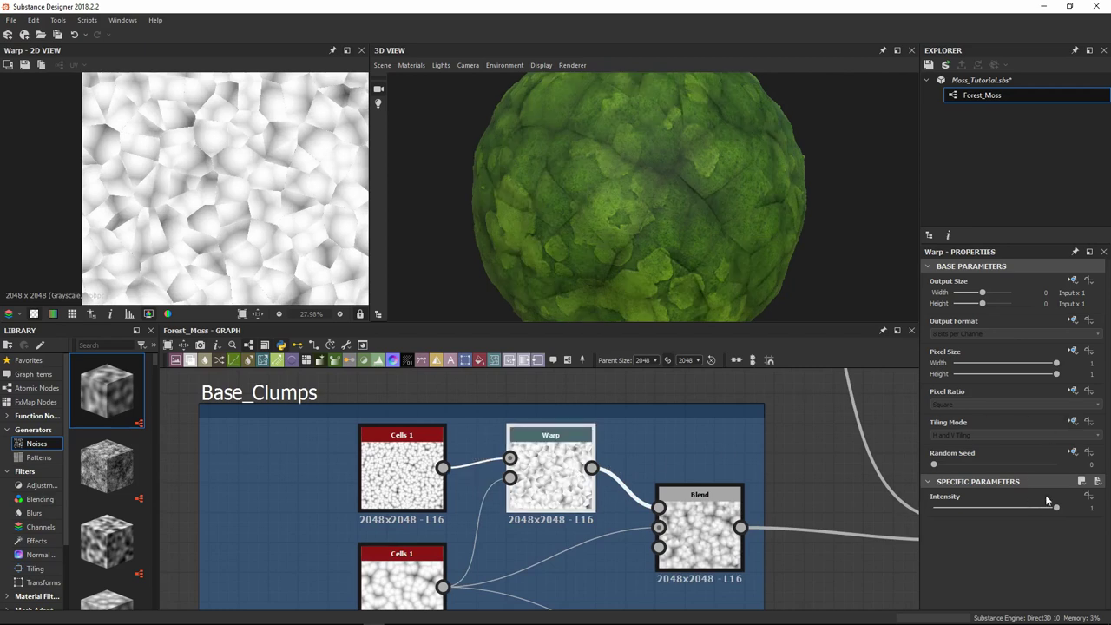
drag(1056, 509, 952, 517)
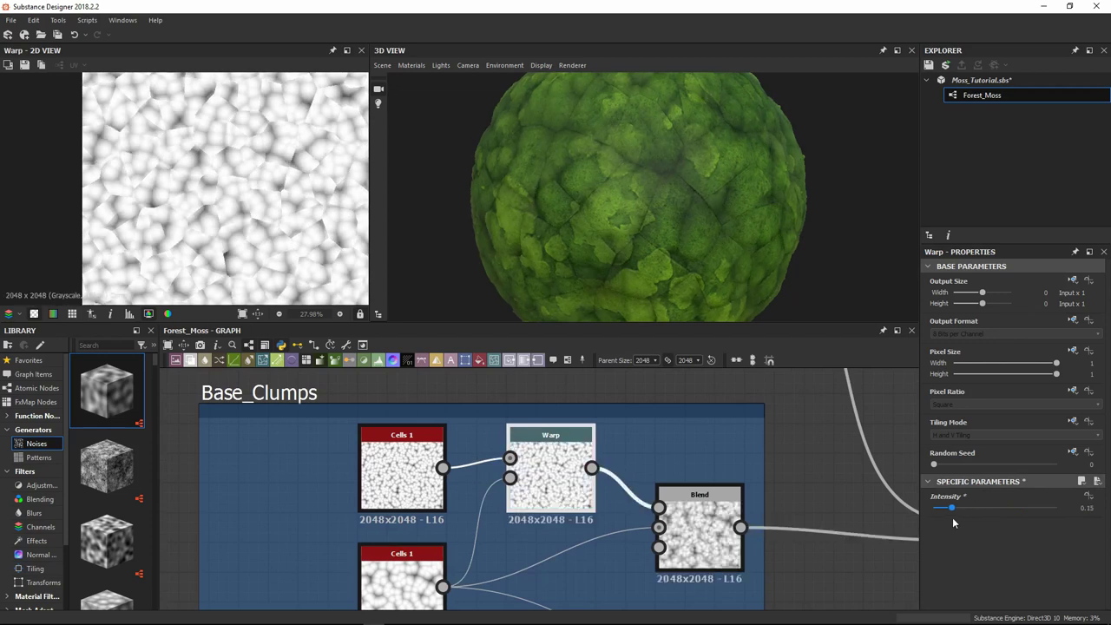
scroll(552, 505, down, 5)
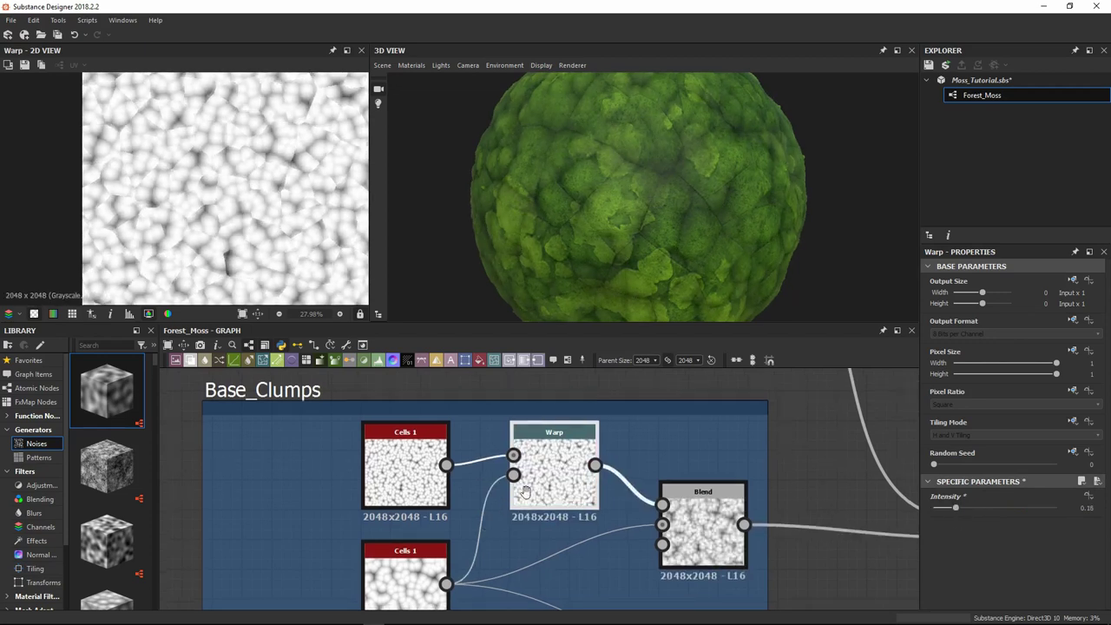
scroll(553, 506, up, 5)
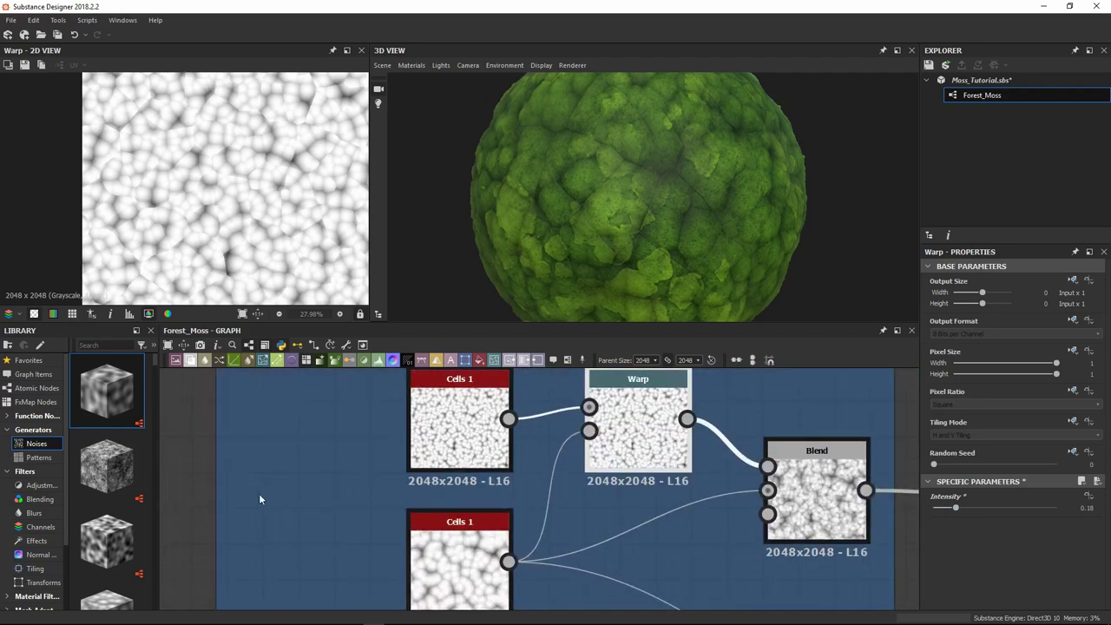
Add a Gaussian Noise node in Base_Clumps, connect it to the Warp's gradient input and inspect the warped cells
key(space)
text(gauss)
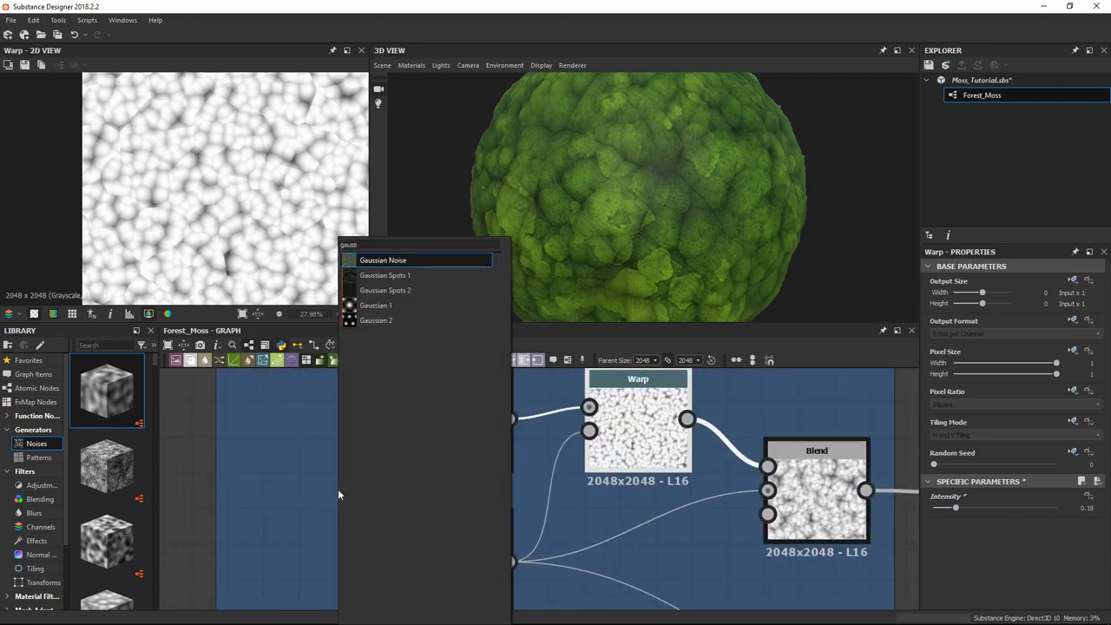
key(Return)
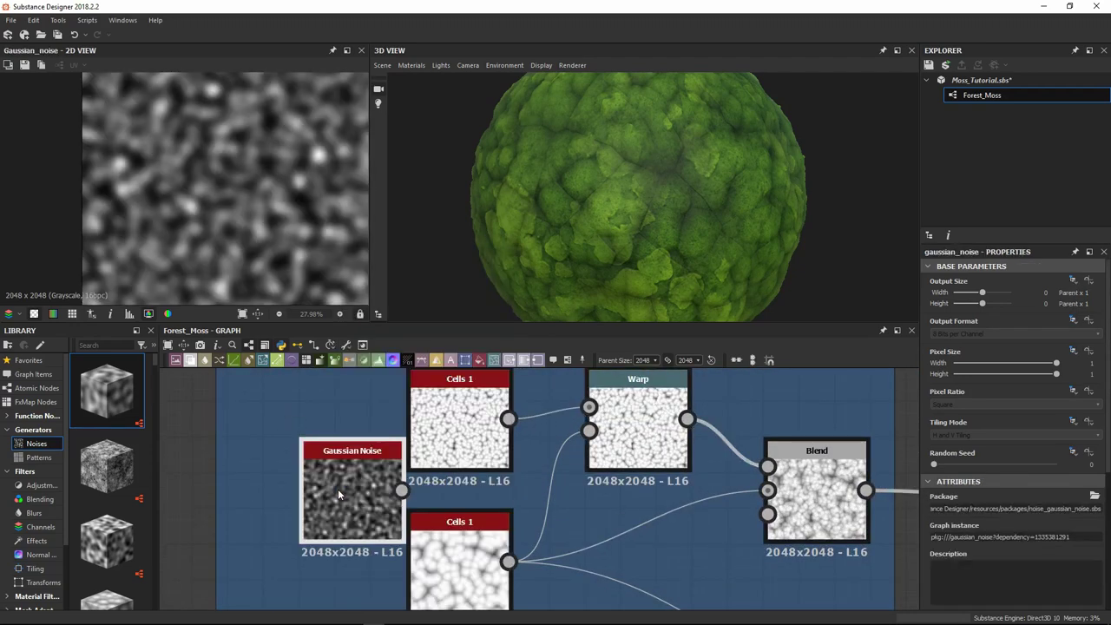
drag(366, 491, 589, 431)
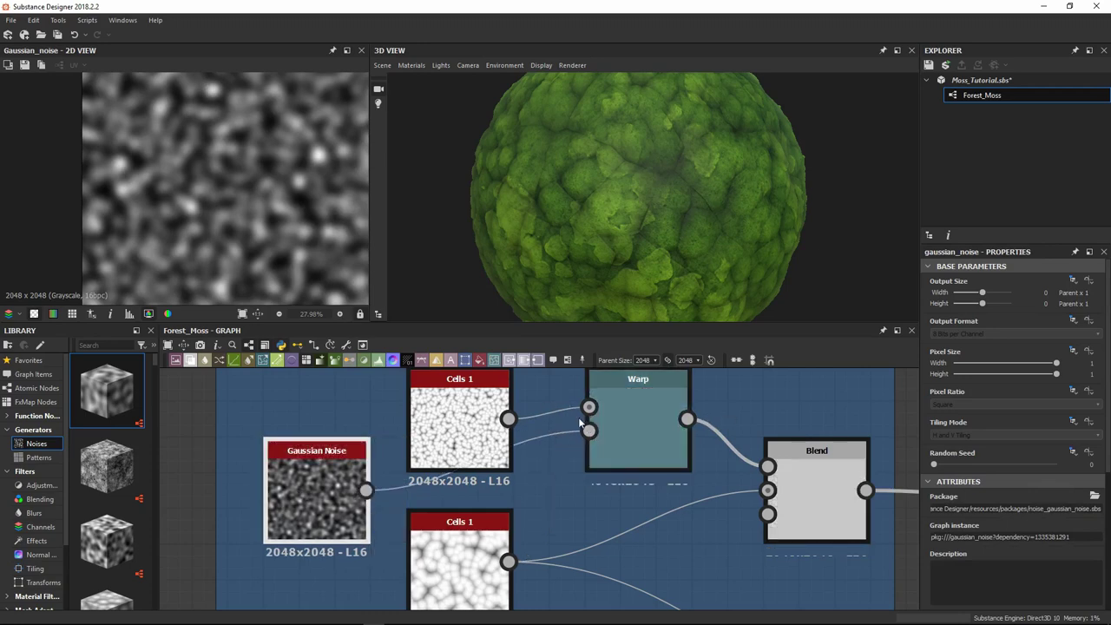
click(649, 424)
scroll(286, 204, up, 5)
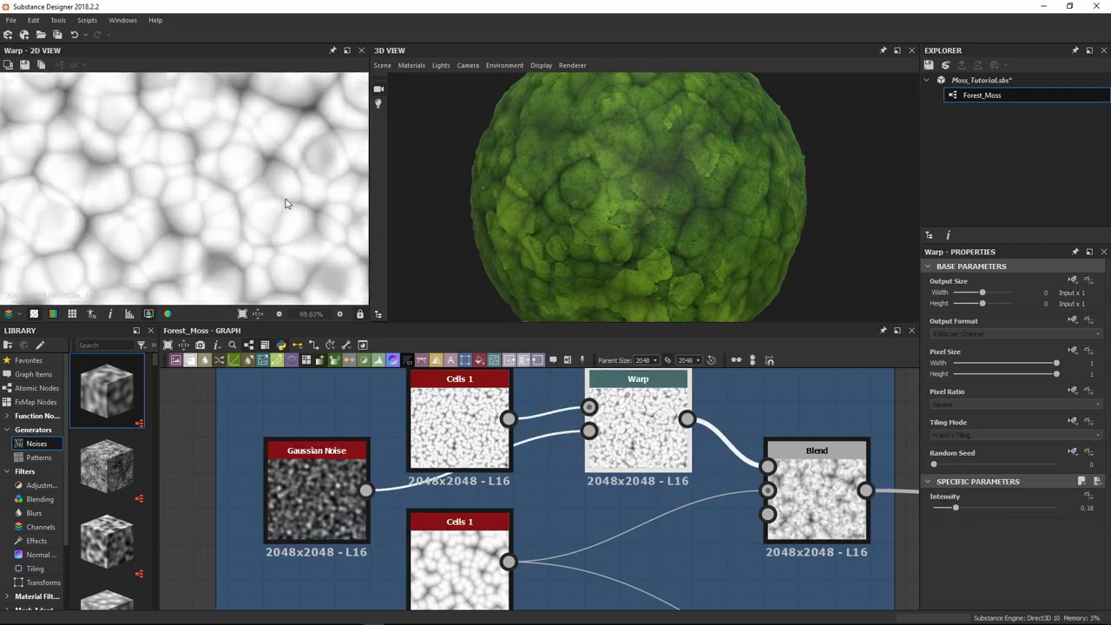
Set the Gaussian Noise scale to 31
click(319, 482)
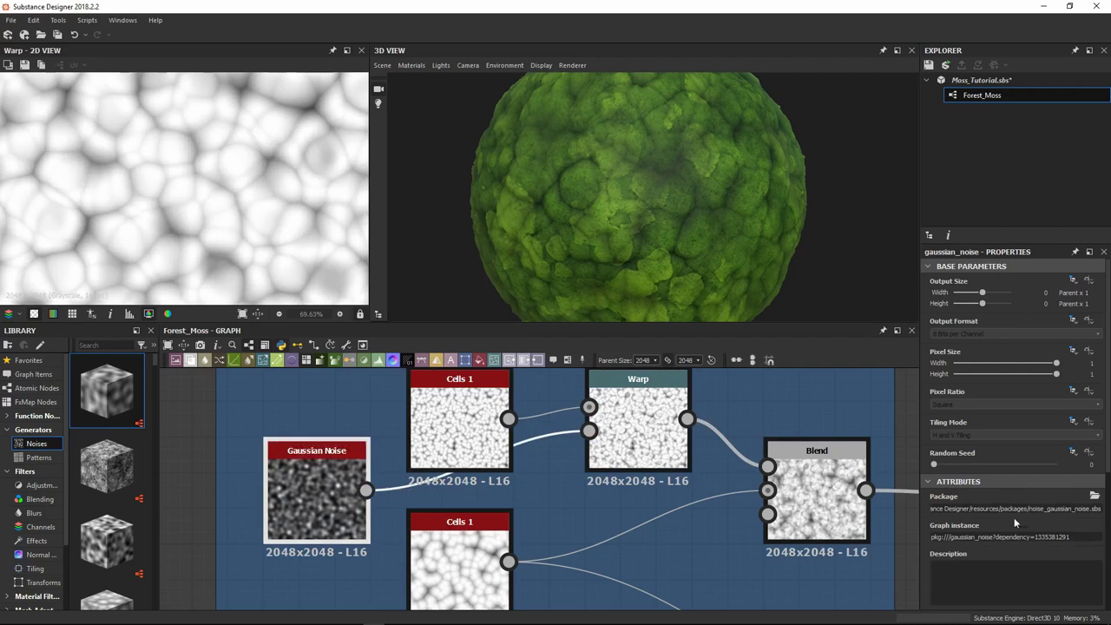
scroll(1020, 530, down, 3)
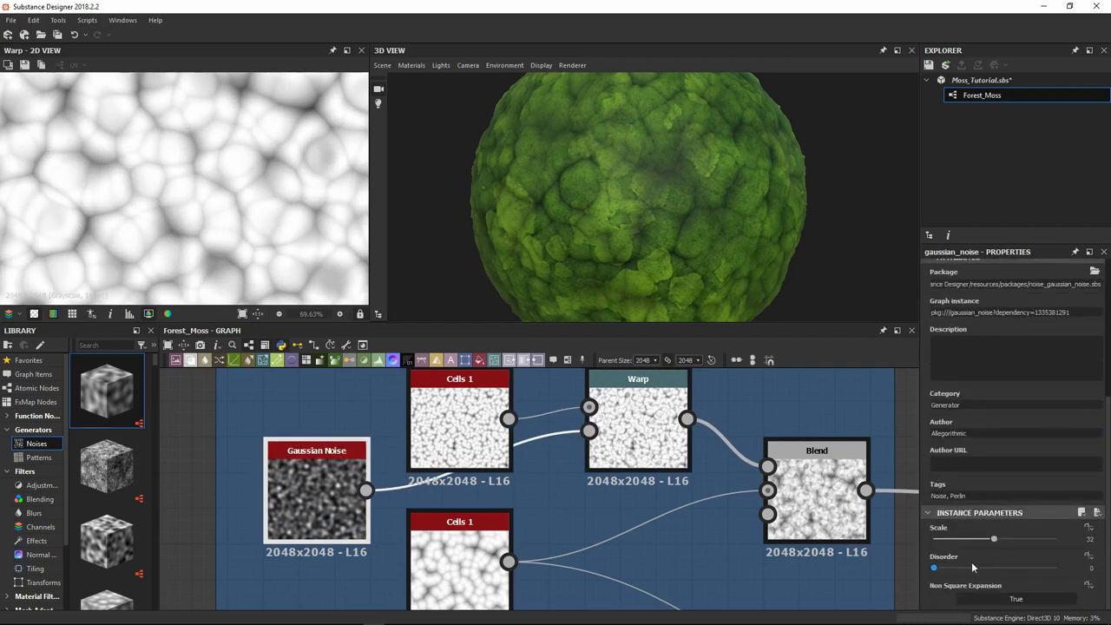
mouse_move(994, 540)
mouse_down()
mouse_move(950, 542)
mouse_move(991, 539)
mouse_up()
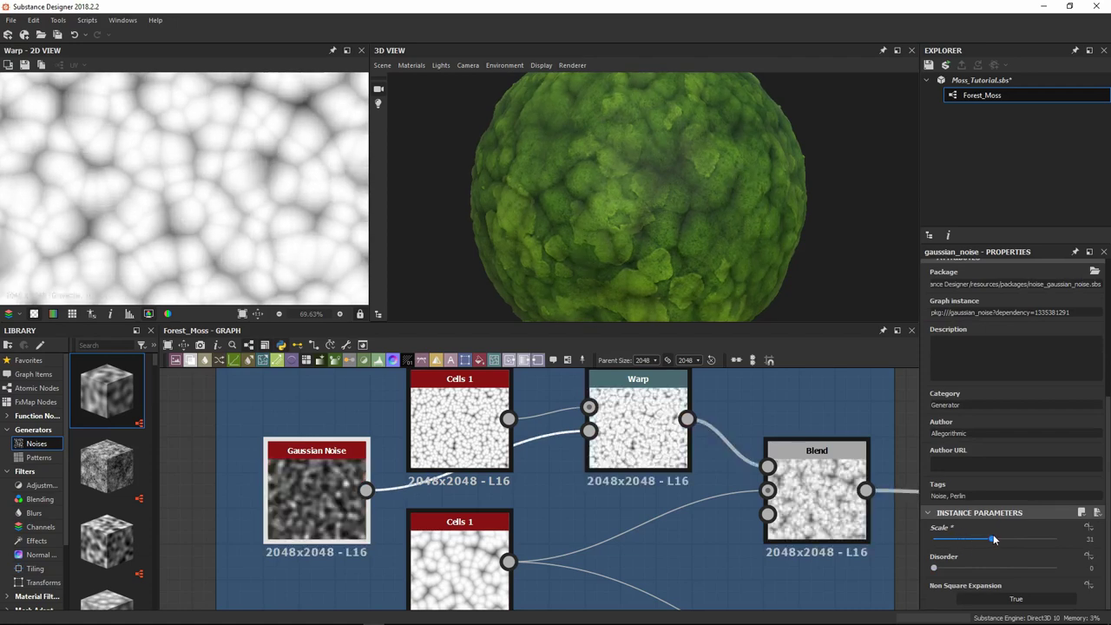
scroll(234, 202, down, 4)
scroll(234, 202, up, 4)
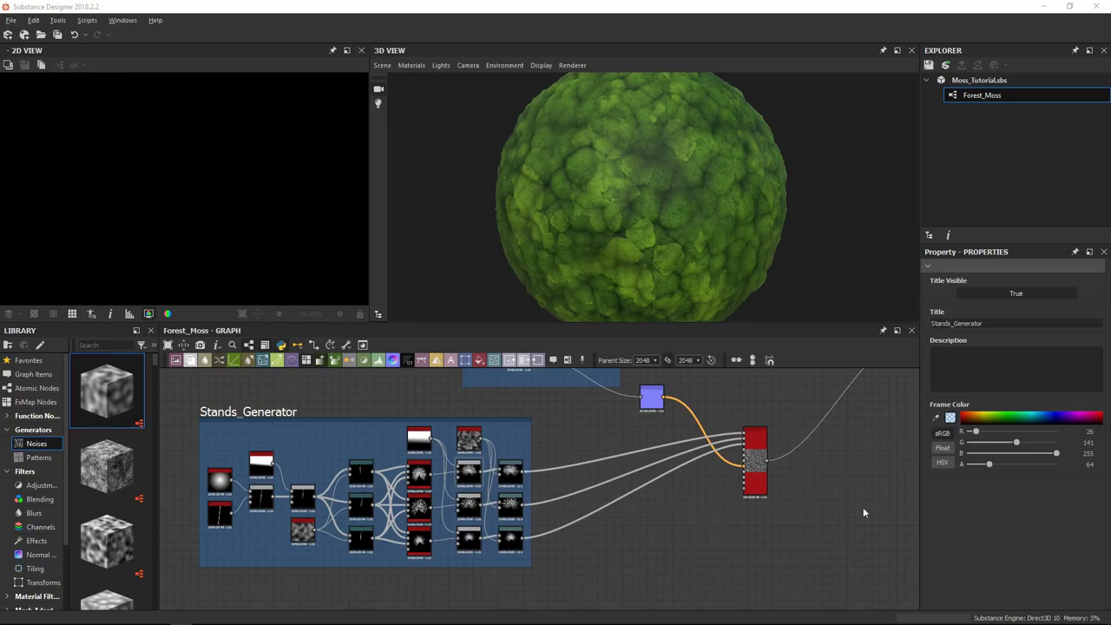
Examine the graph around the Base Material output and the node chains inside the Stands_Generator frame
middle_drag(835, 511, 530, 571)
middle_drag(681, 449, 244, 495)
scroll(583, 429, up, 3)
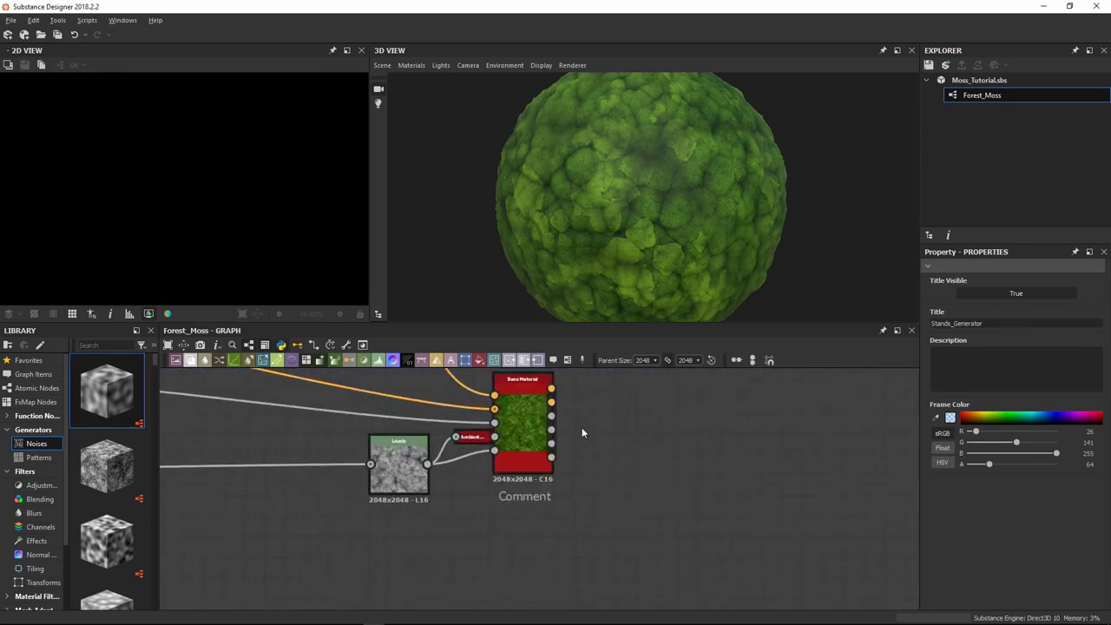
middle_drag(582, 432, 533, 440)
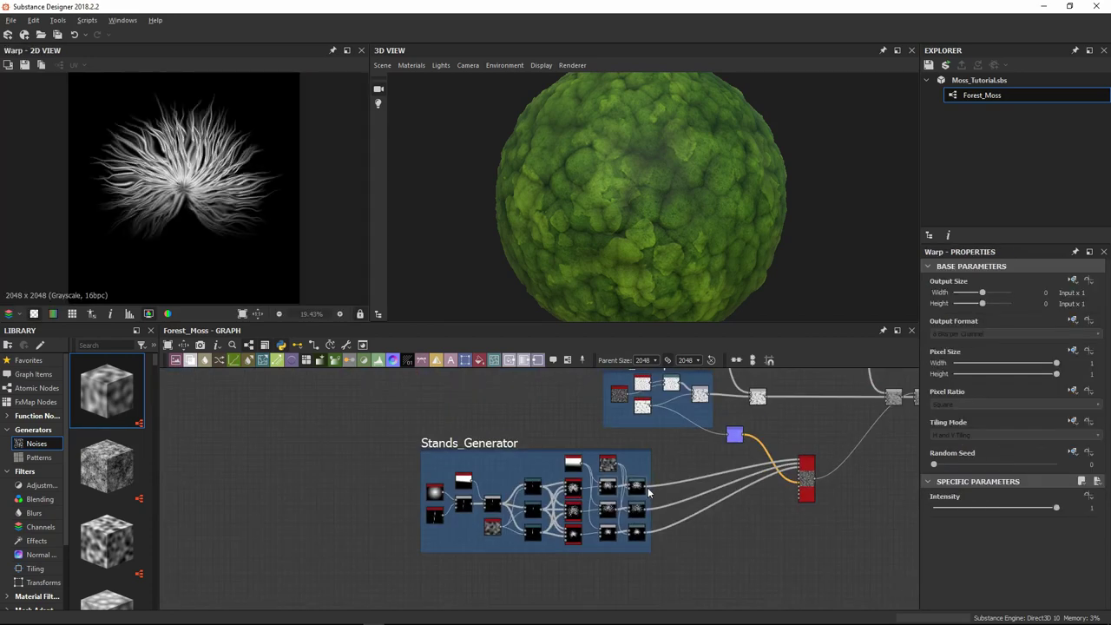
scroll(768, 410, up, 3)
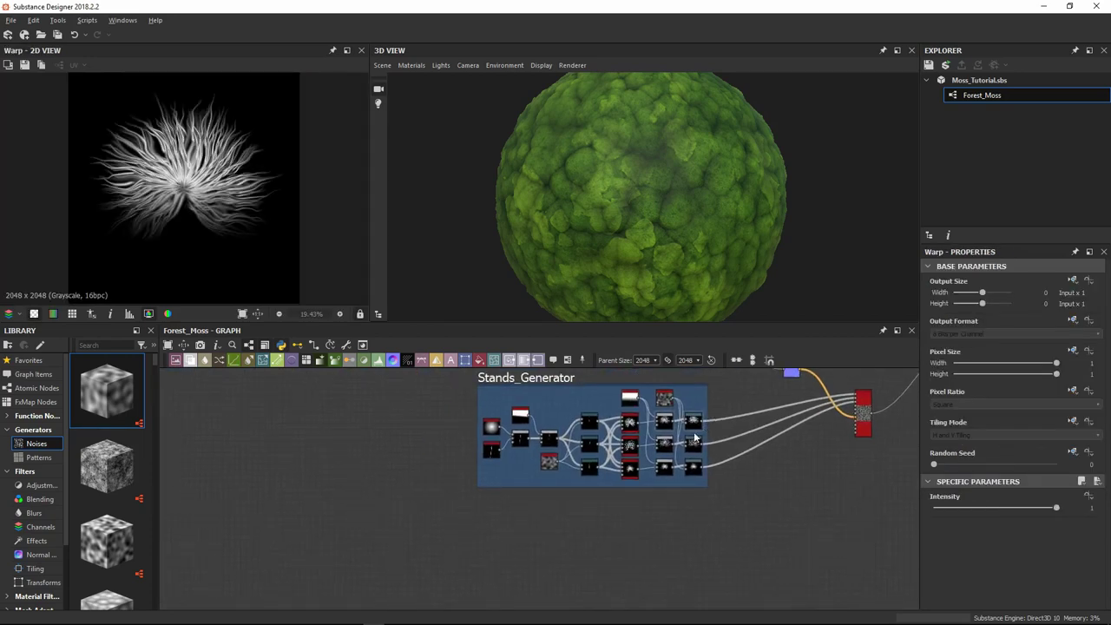
middle_drag(767, 415, 729, 486)
scroll(774, 482, down, 2)
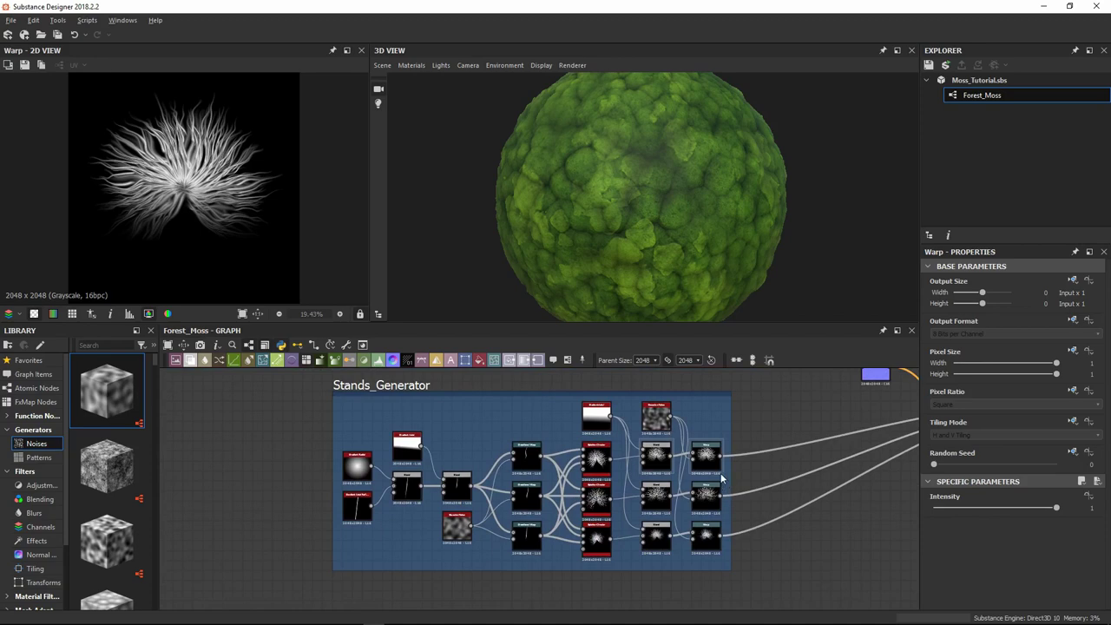
Examine the uppermost Blend and Warp nodes in the Stands_Generator frame and how they connect to the other strand chains
middle_drag(721, 478, 677, 509)
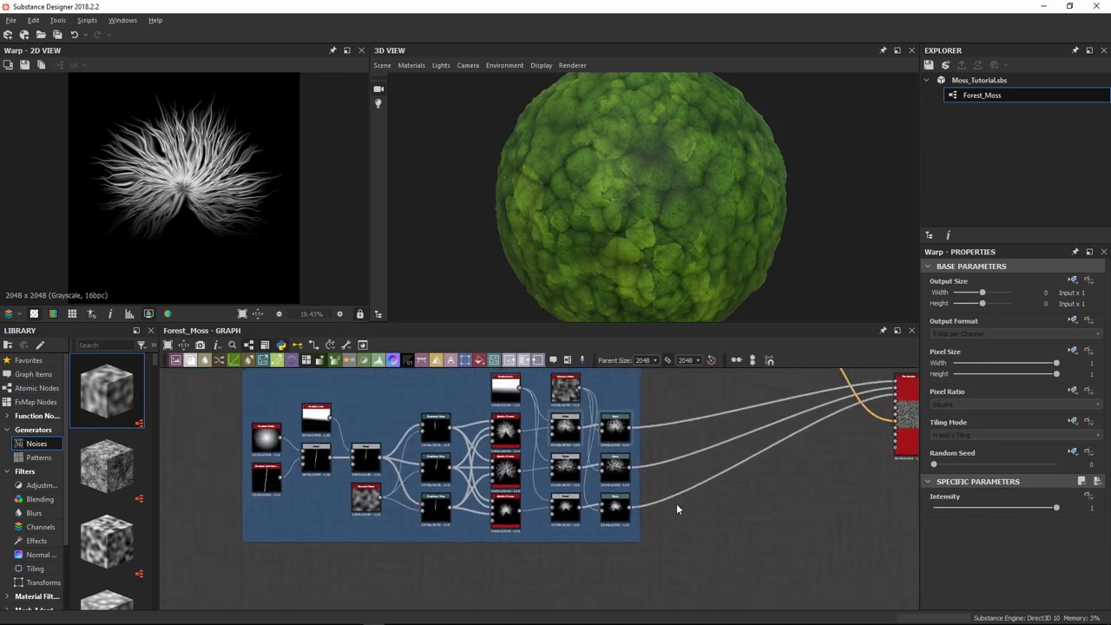
scroll(648, 415, up, 6)
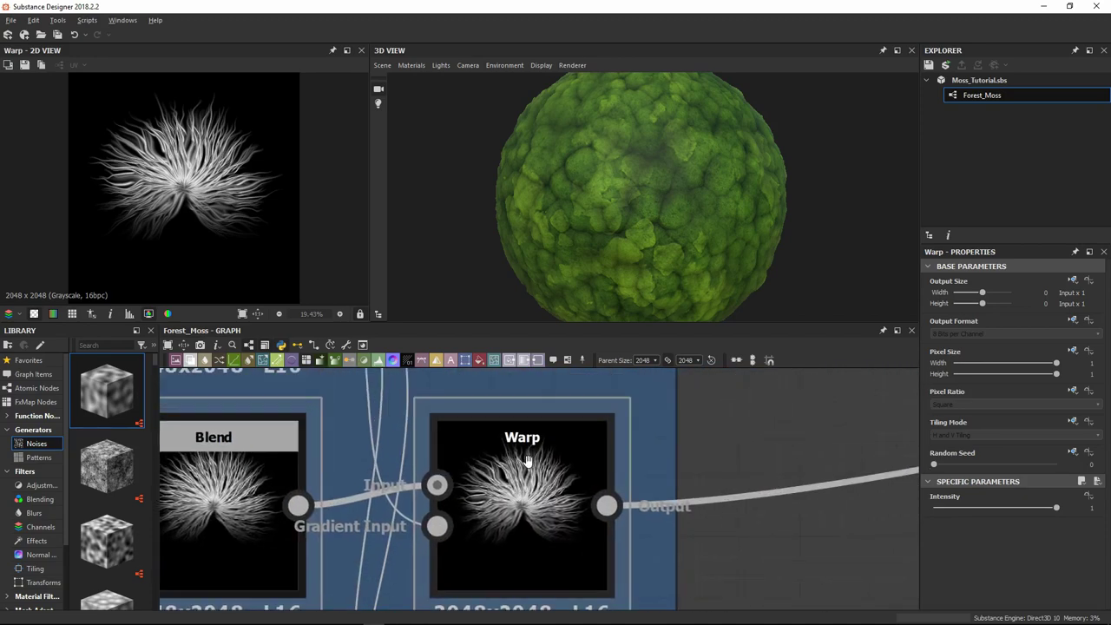
middle_drag(541, 483, 541, 468)
scroll(542, 471, up, 1)
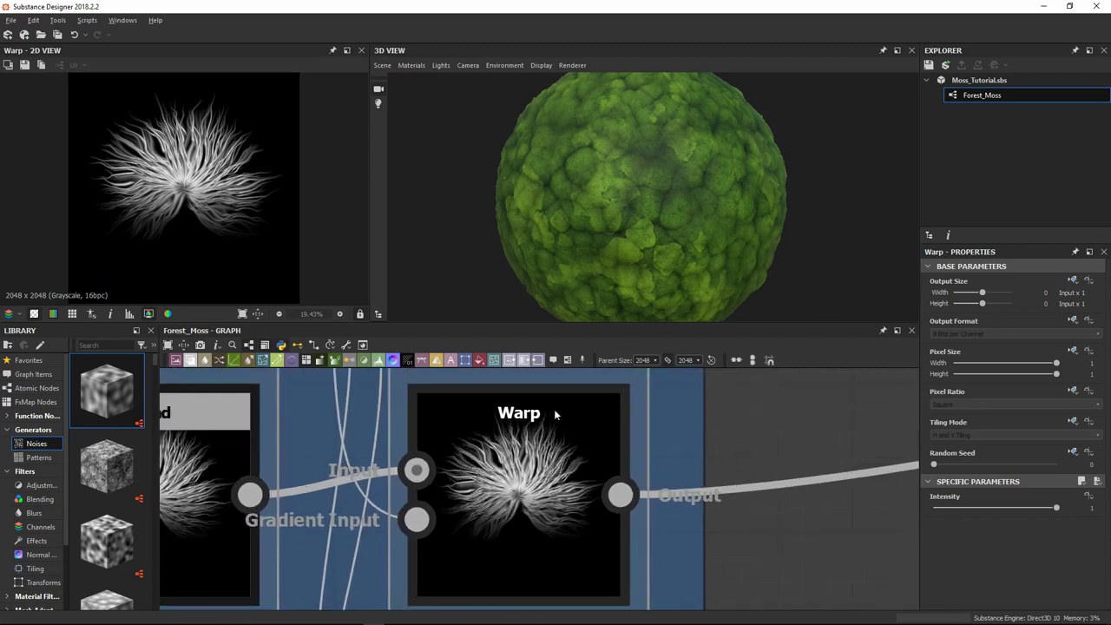
scroll(568, 490, down, 1)
click(550, 486)
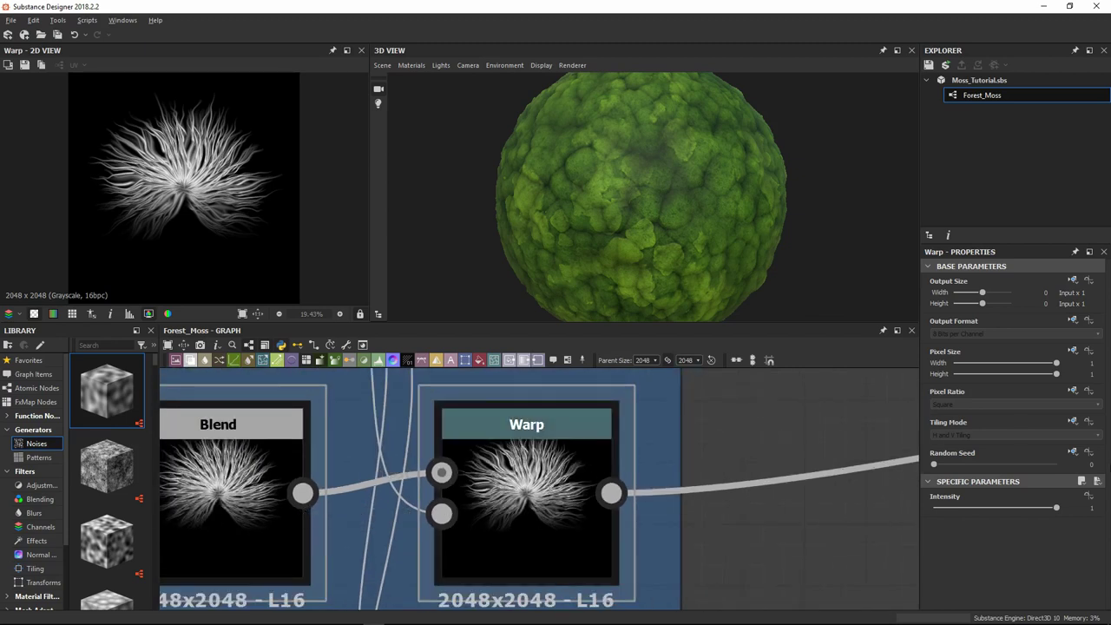
scroll(522, 517, down, 1)
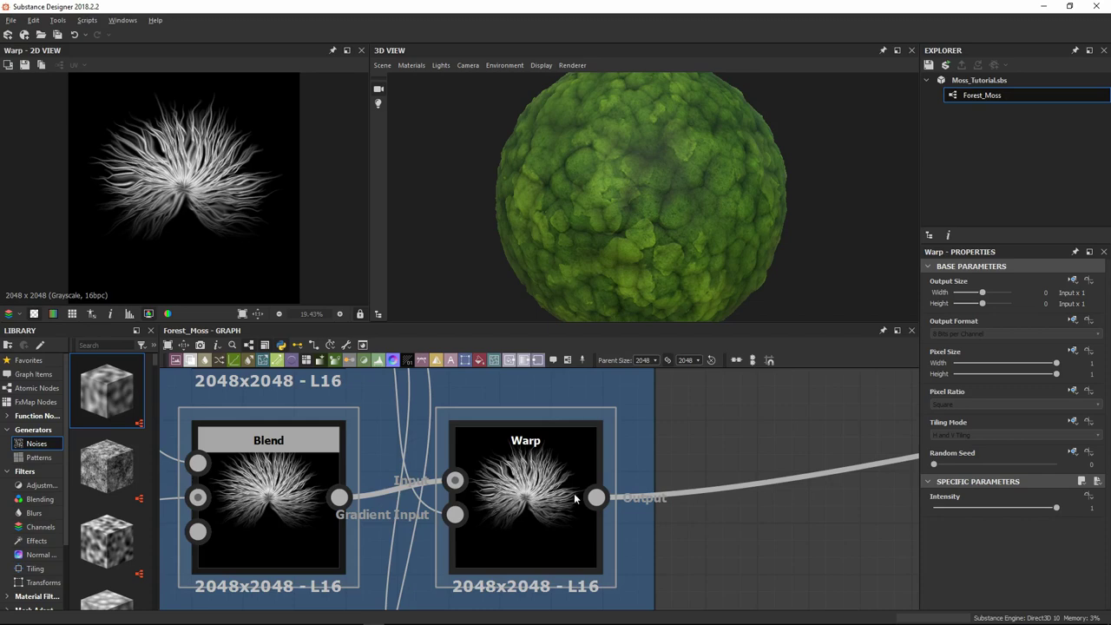
scroll(574, 500, down, 4)
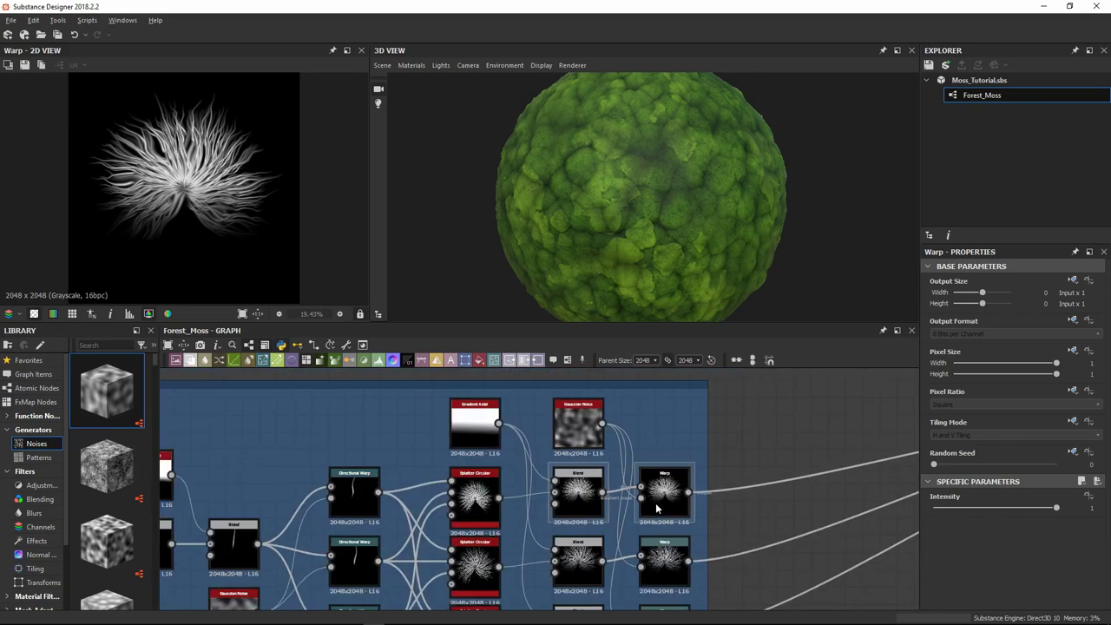
scroll(616, 497, down, 3)
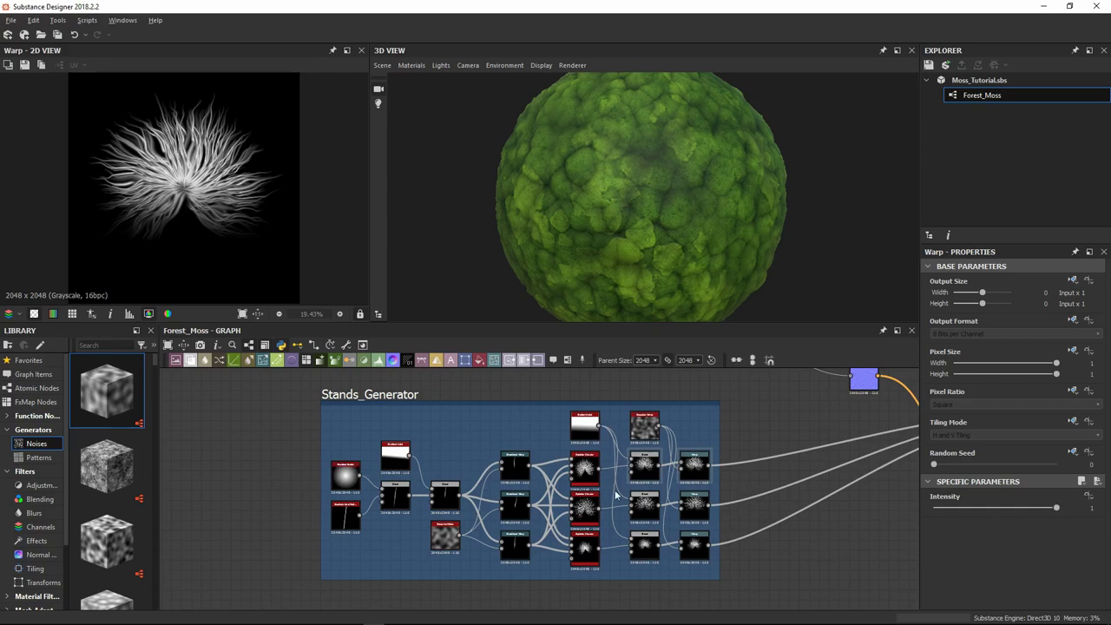
scroll(719, 461, up, 6)
middle_drag(567, 502, 542, 512)
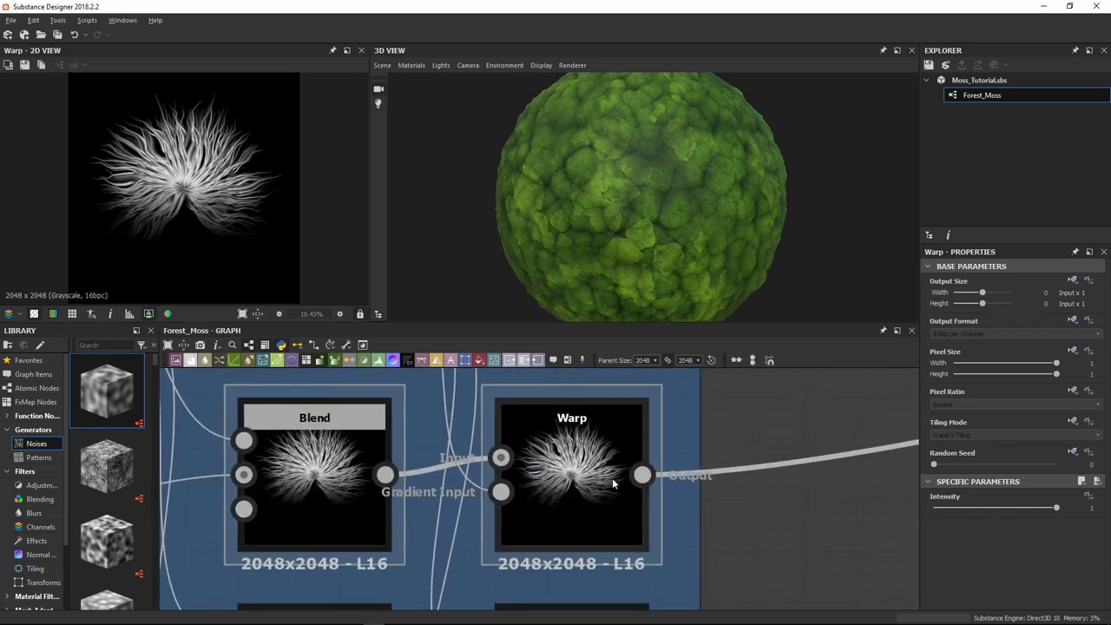
scroll(601, 476, down, 5)
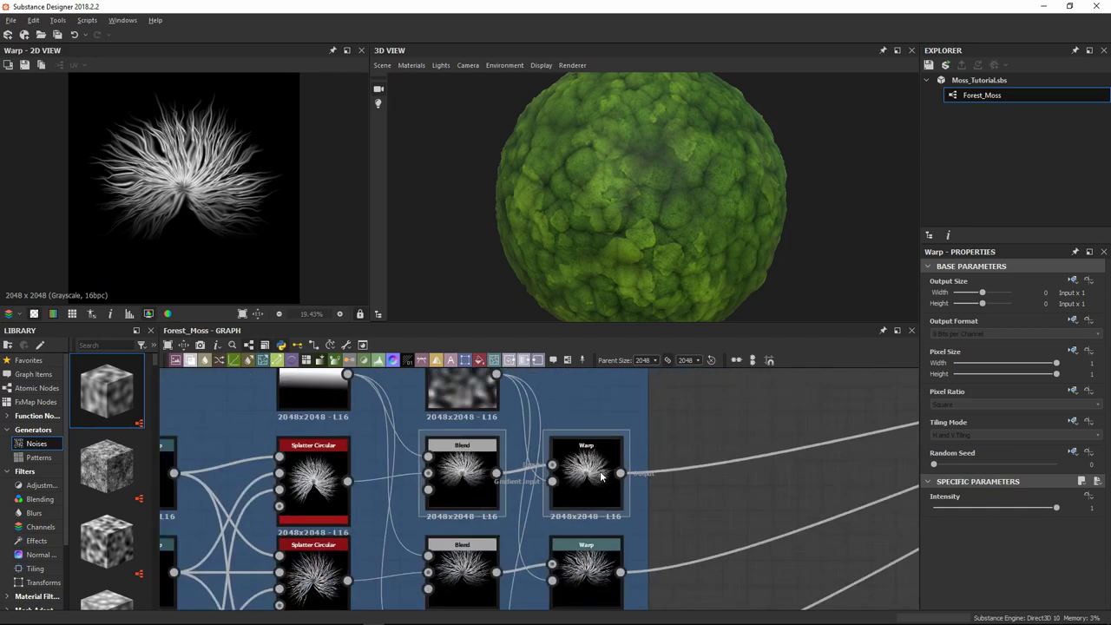